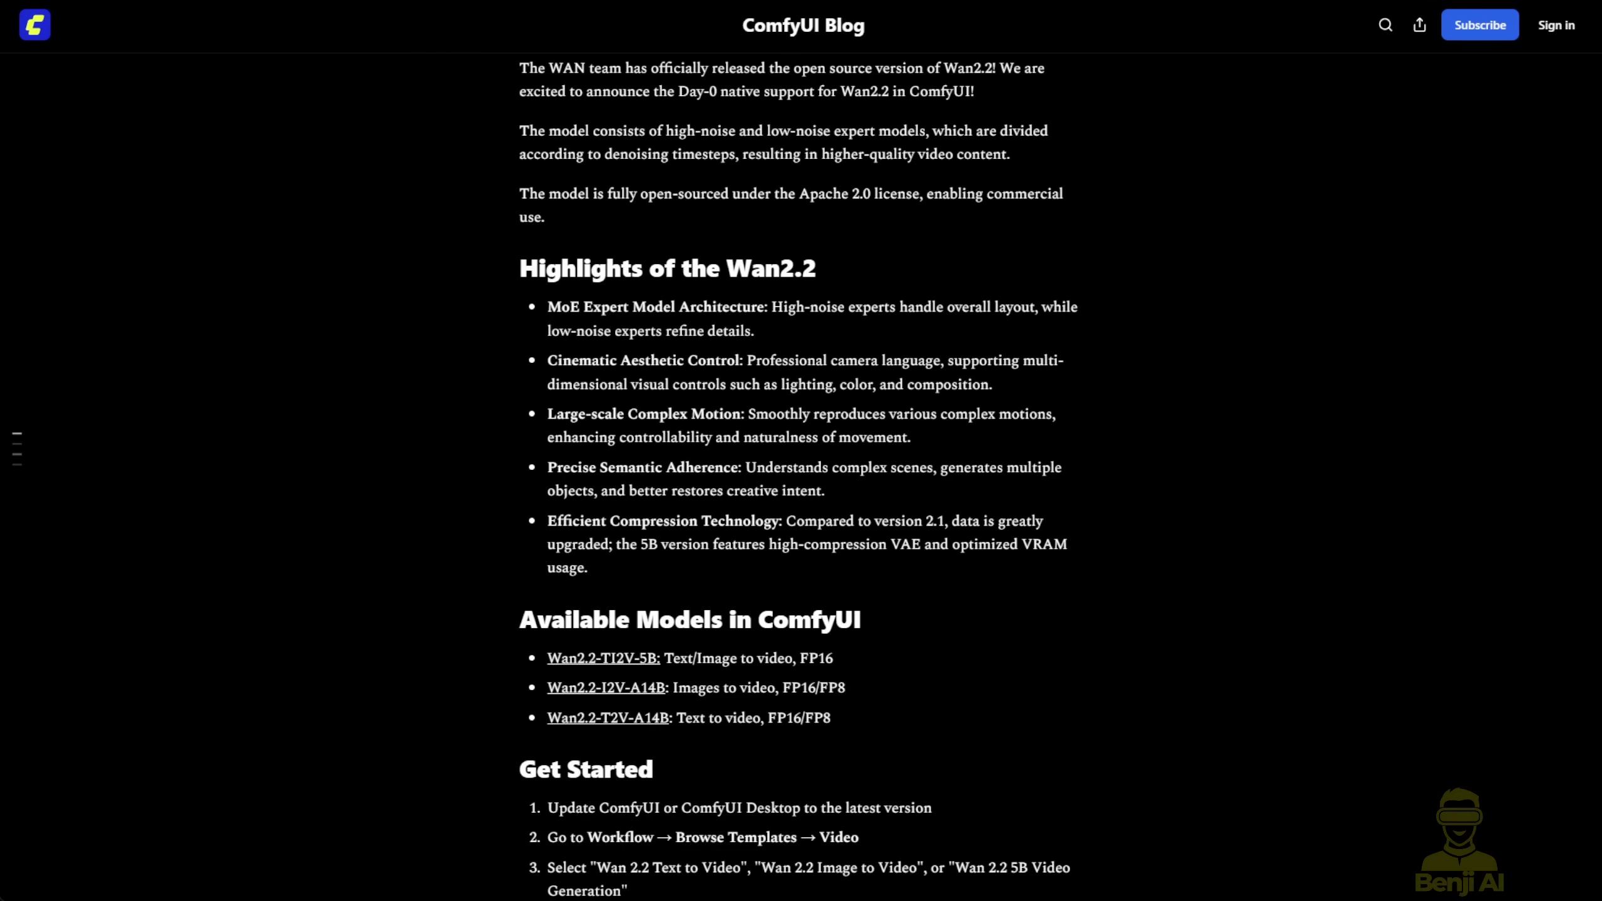
# Step: Read the ComfyUI blog post's Wan2.2 highlights, available models and template workflows, and the Wan2.2-TI2V-5B model card
pyautogui.scroll(-2, 801, 450)
pyautogui.scroll(-3, 801, 450)
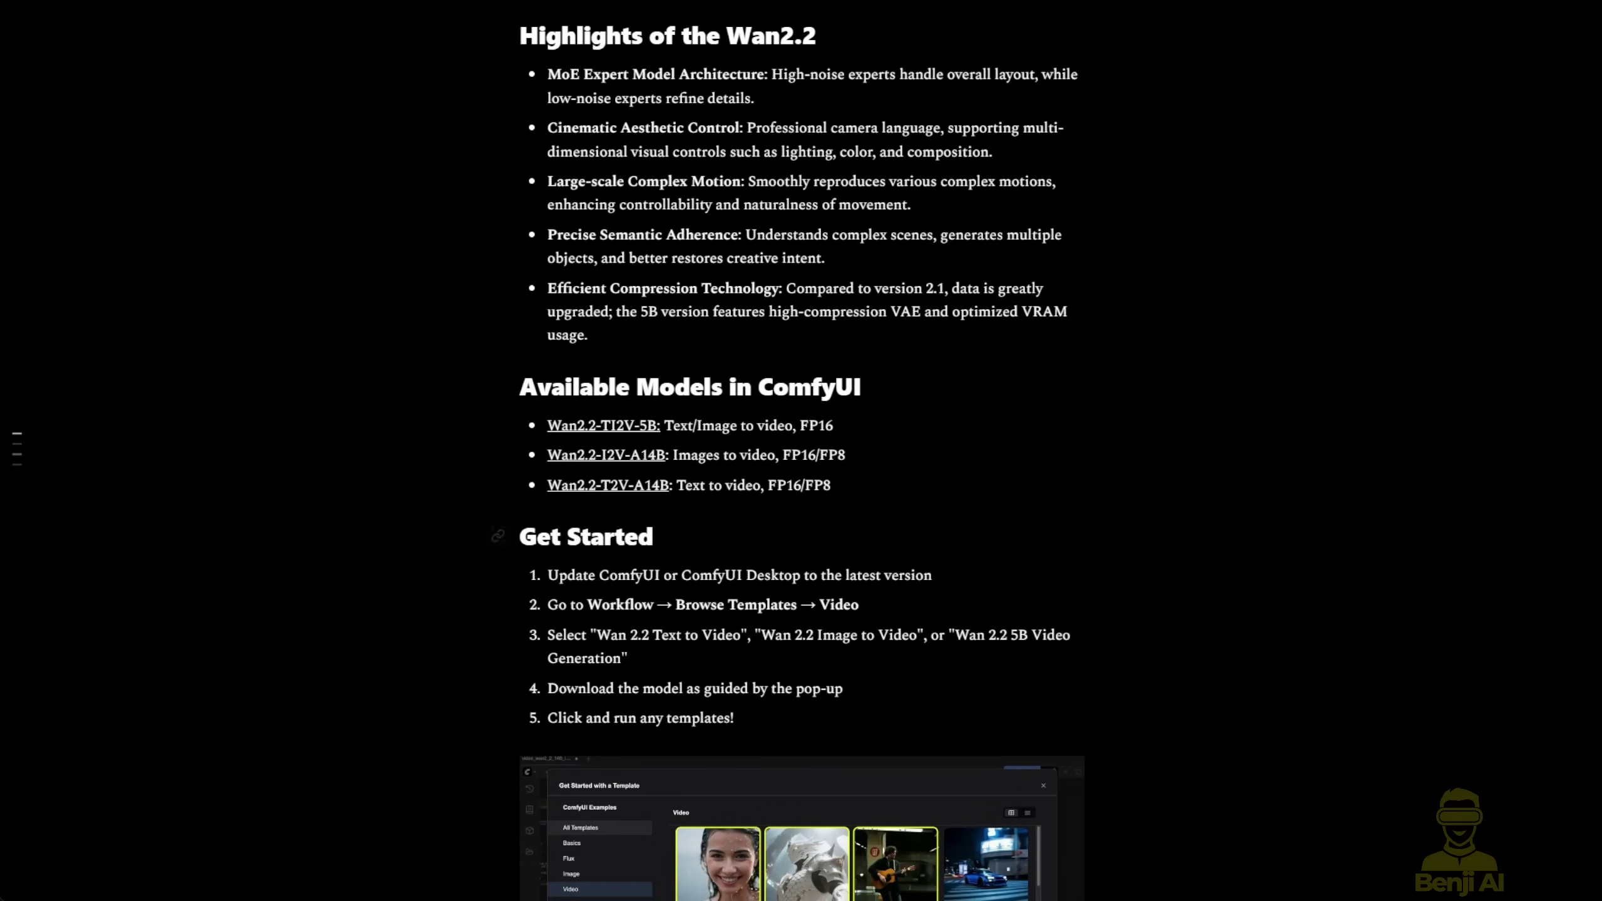
pyautogui.scroll(-5, 801, 450)
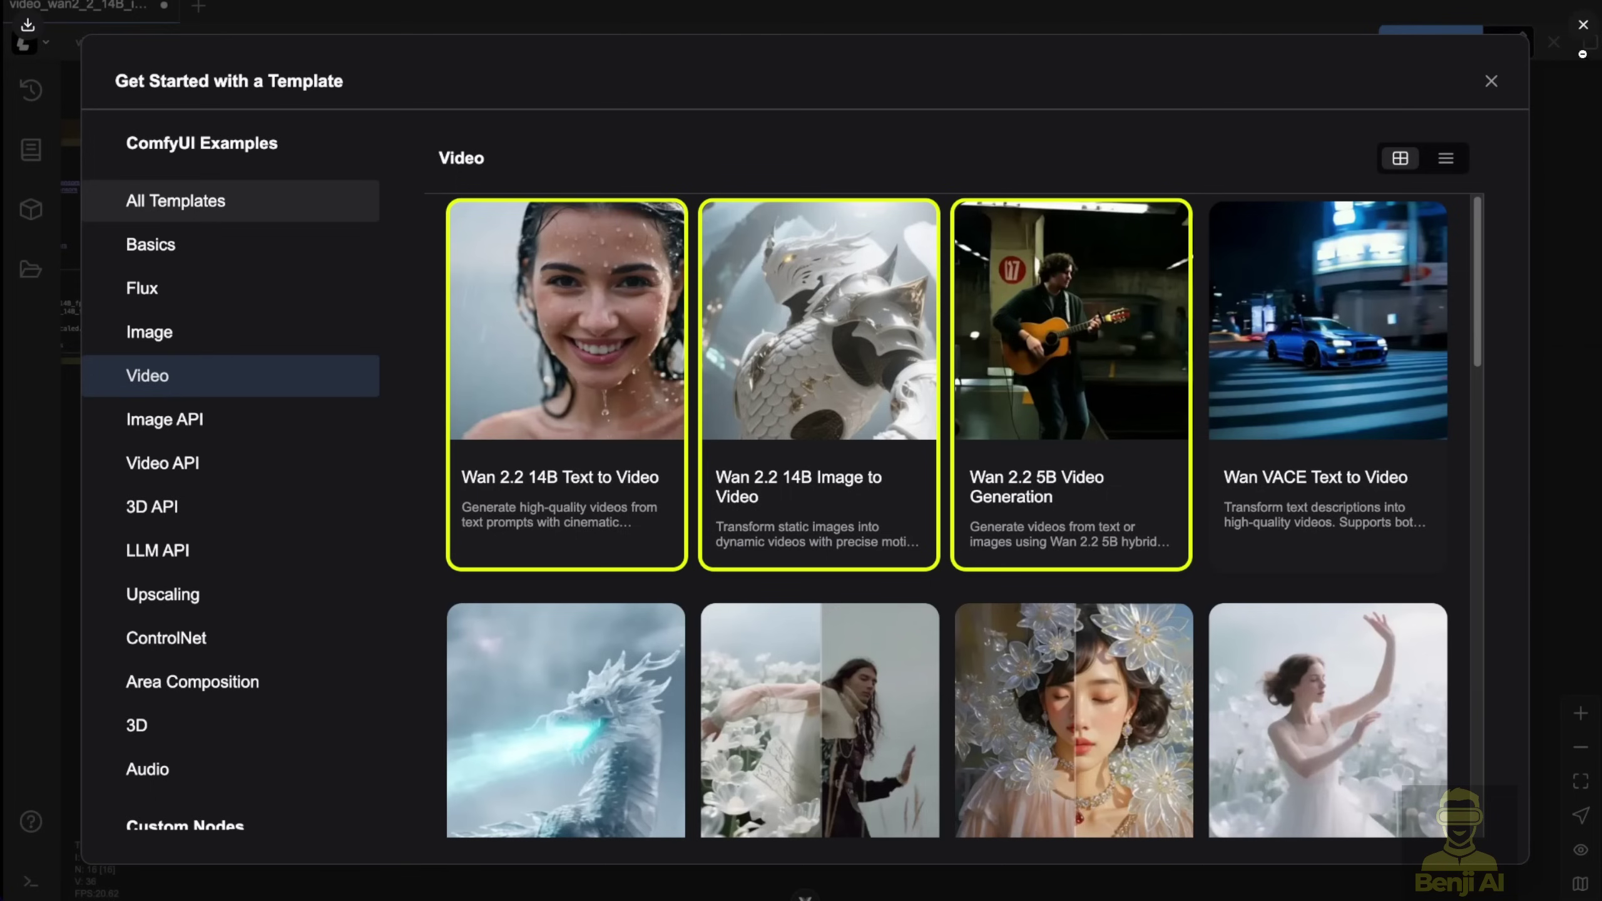
pyautogui.click(1583, 25)
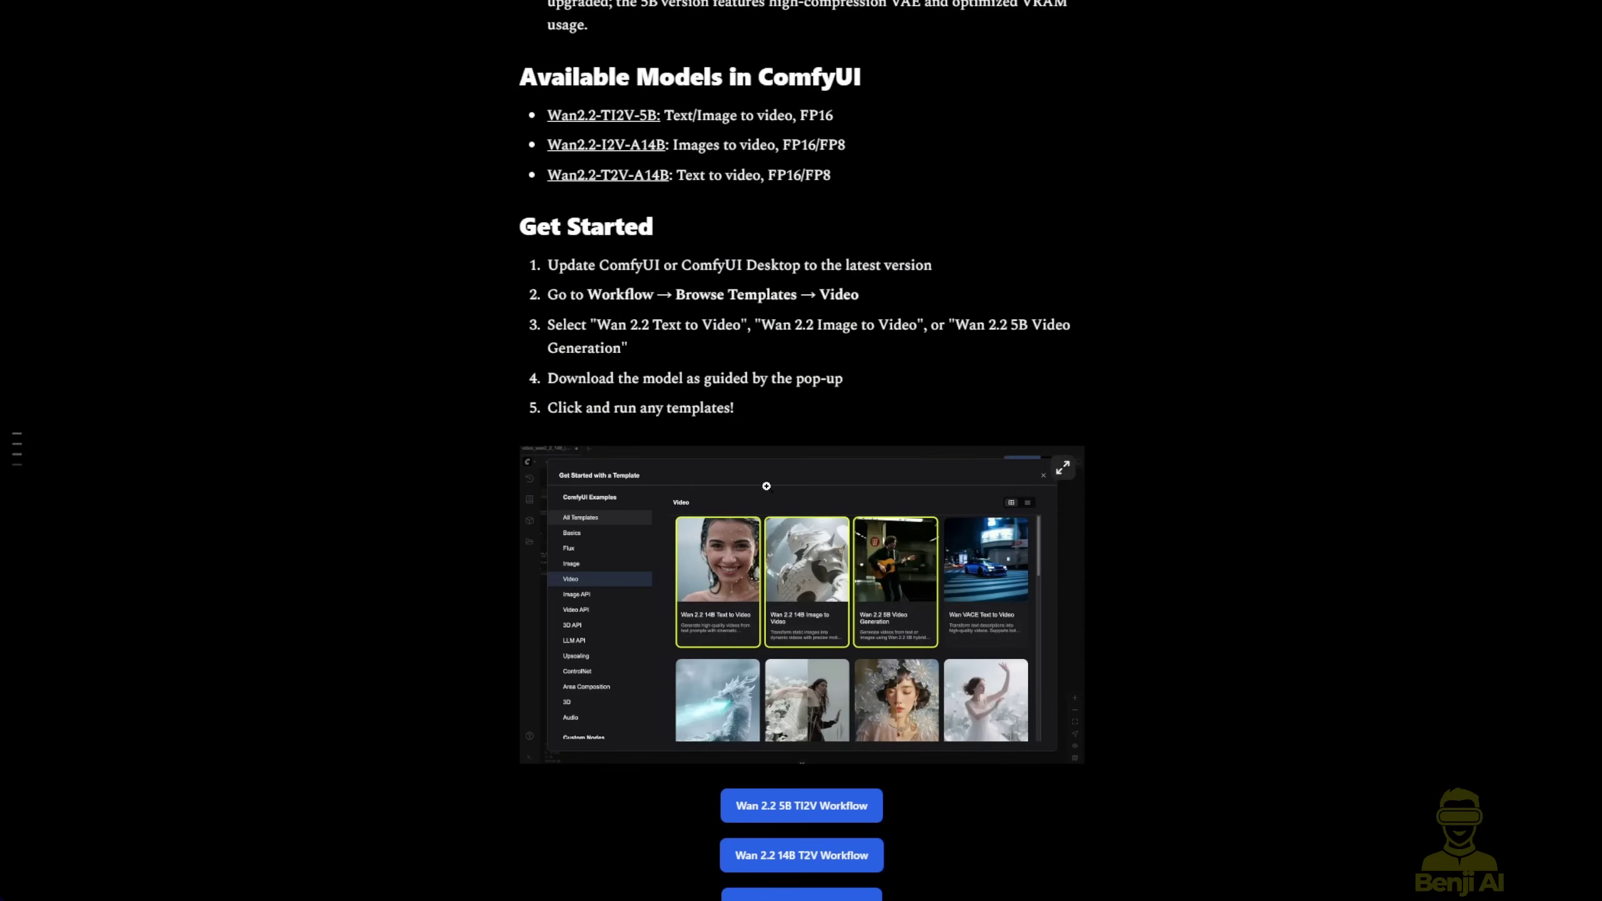
pyautogui.scroll(-3, 500, 357)
pyautogui.scroll(-2, 499, 358)
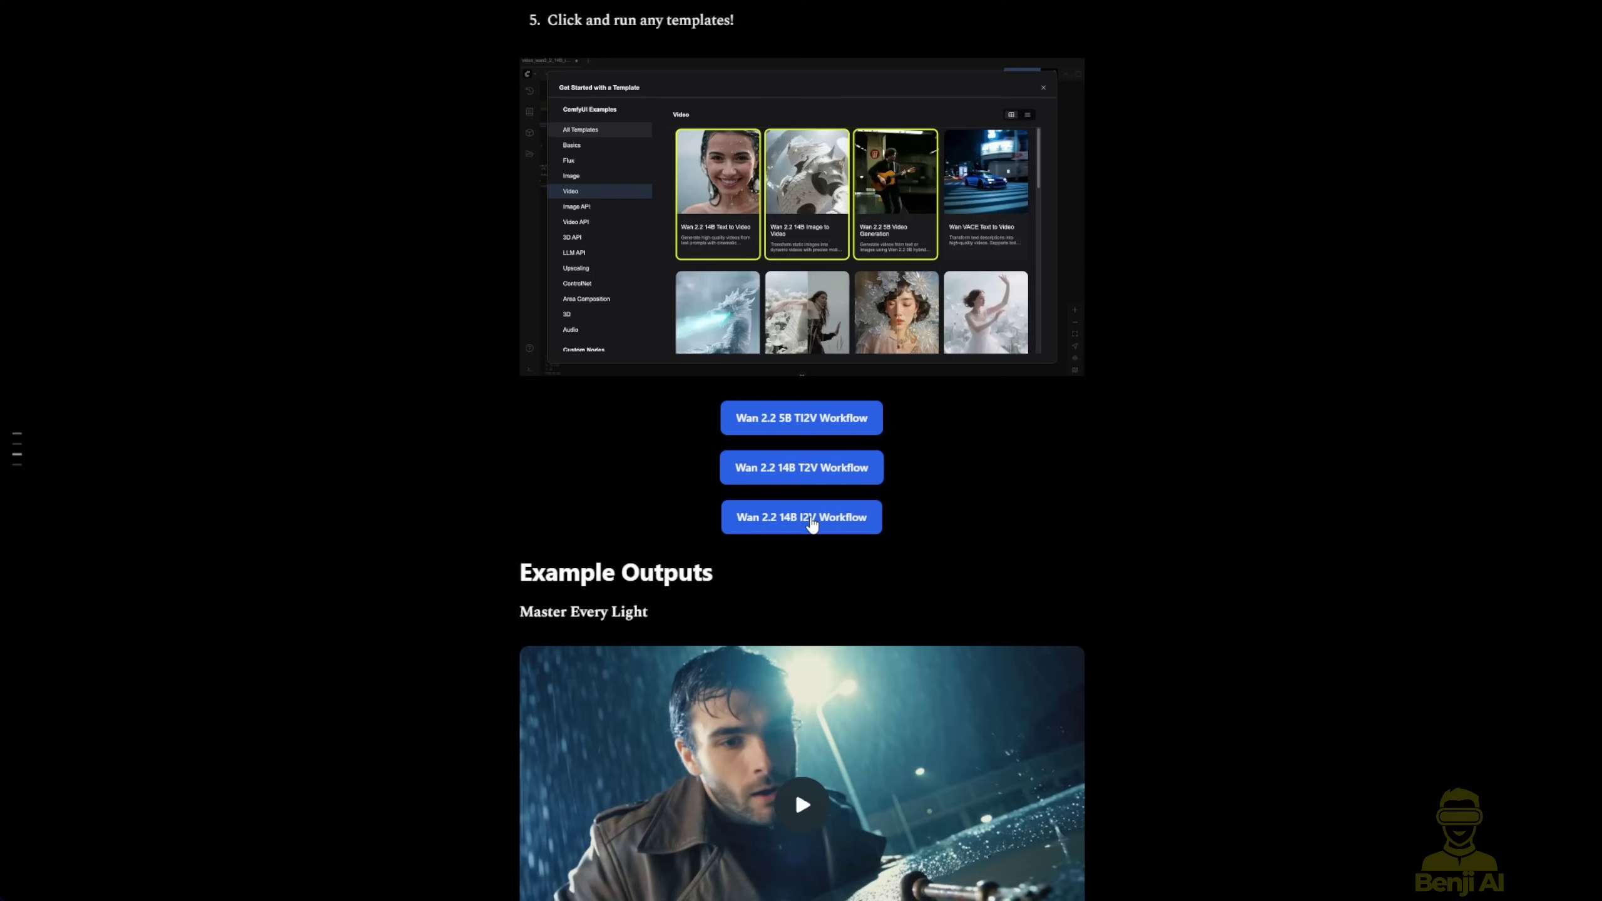
pyautogui.scroll(-2, 811, 524)
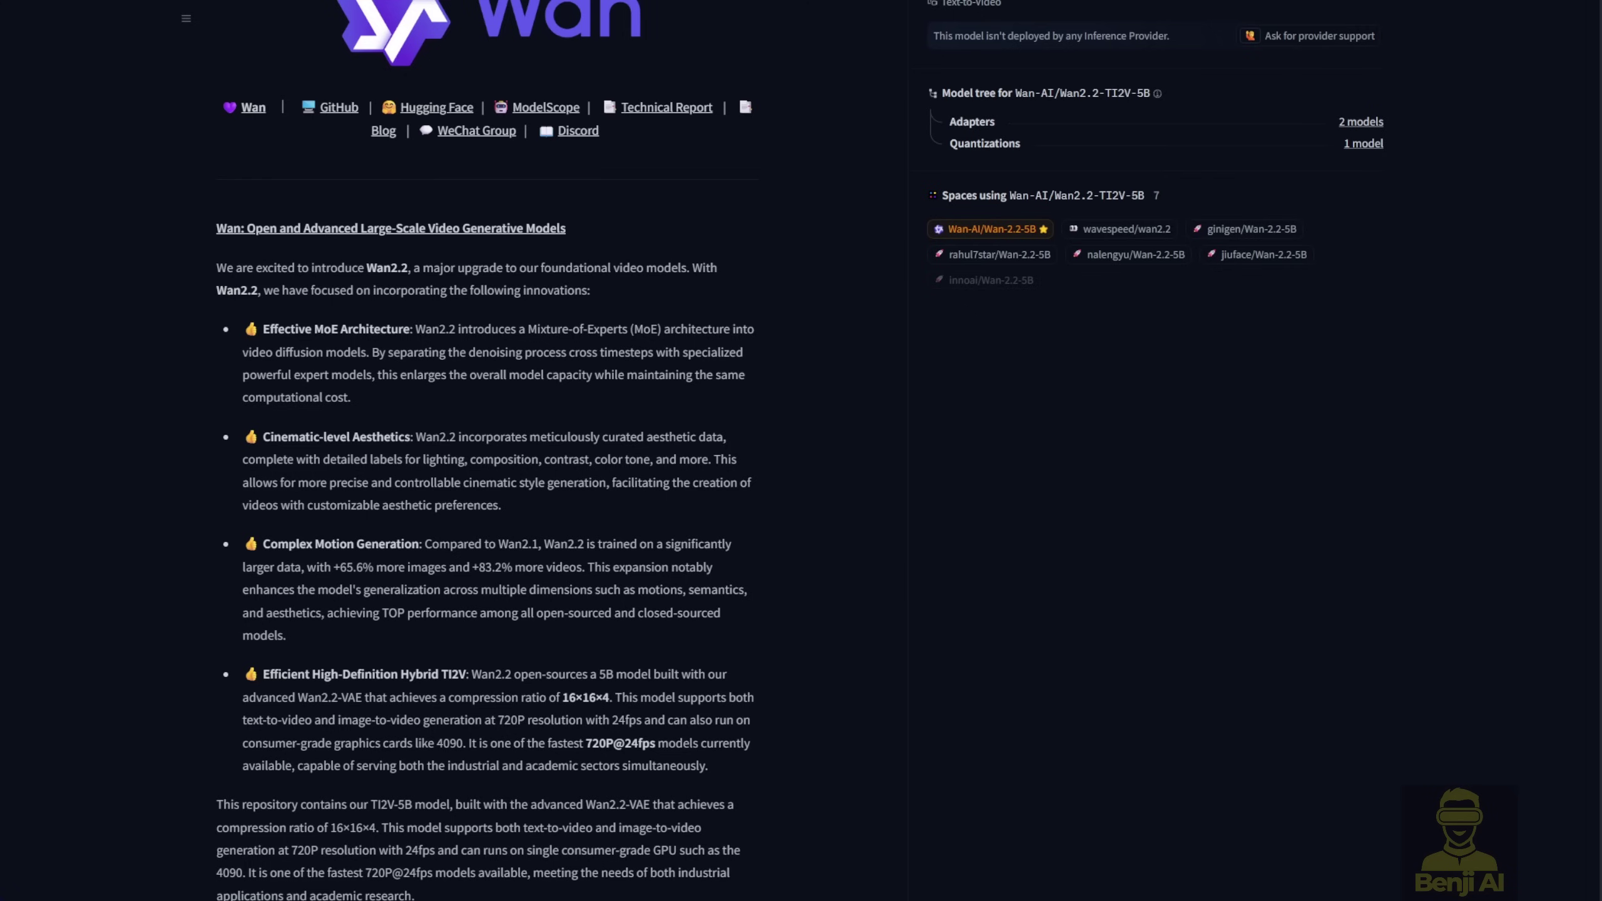
pyautogui.scroll(3, 415, 298)
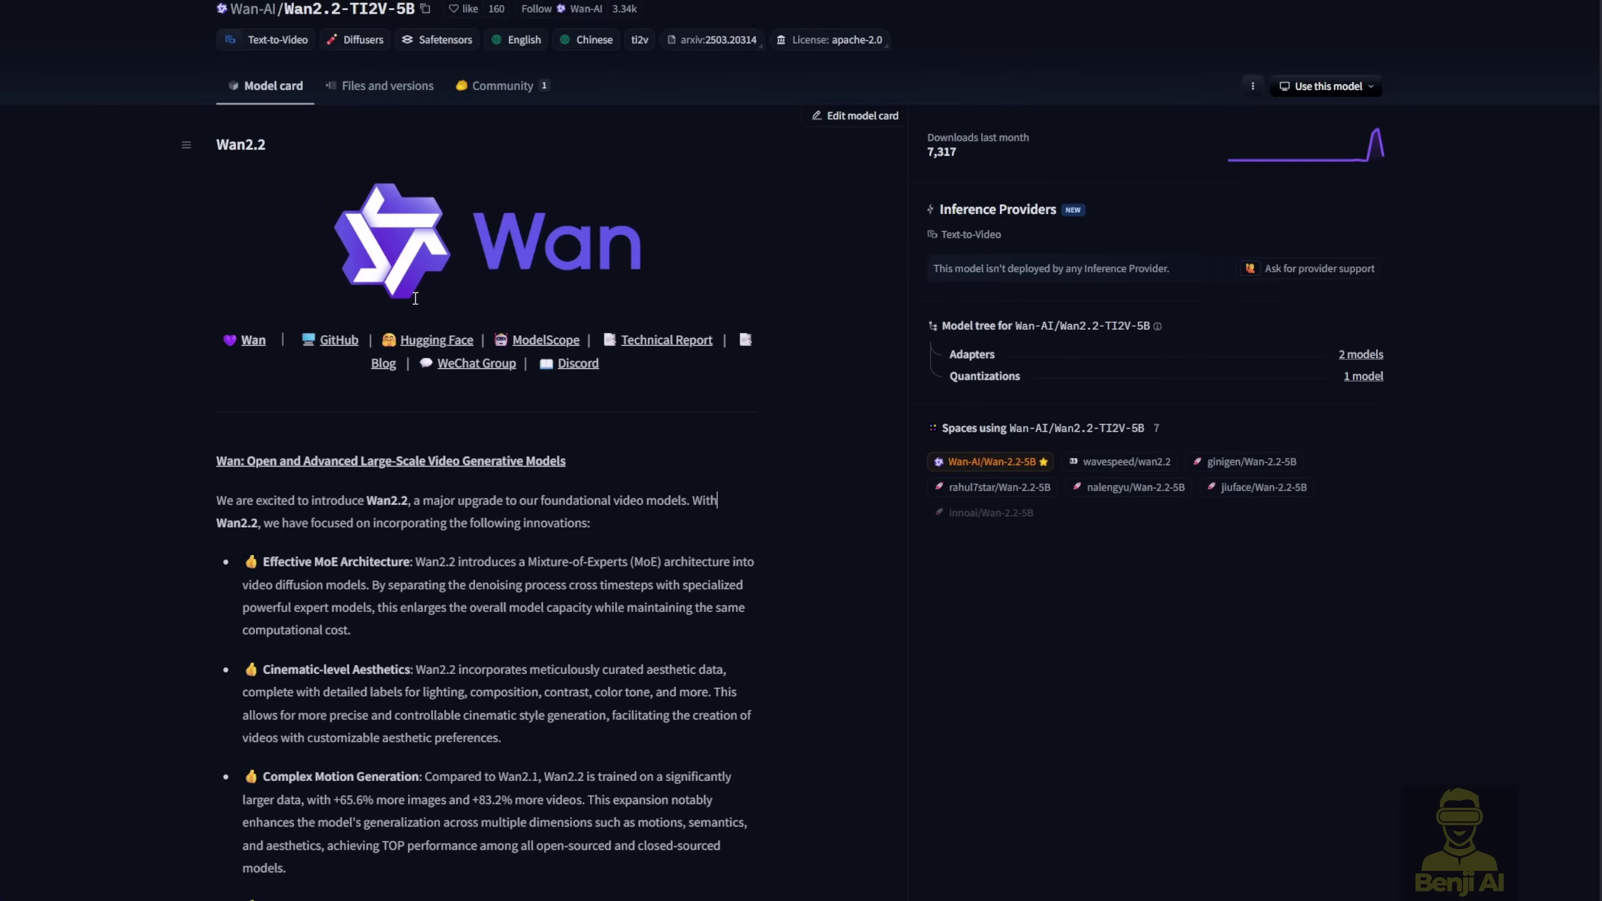
pyautogui.scroll(1, 435, 202)
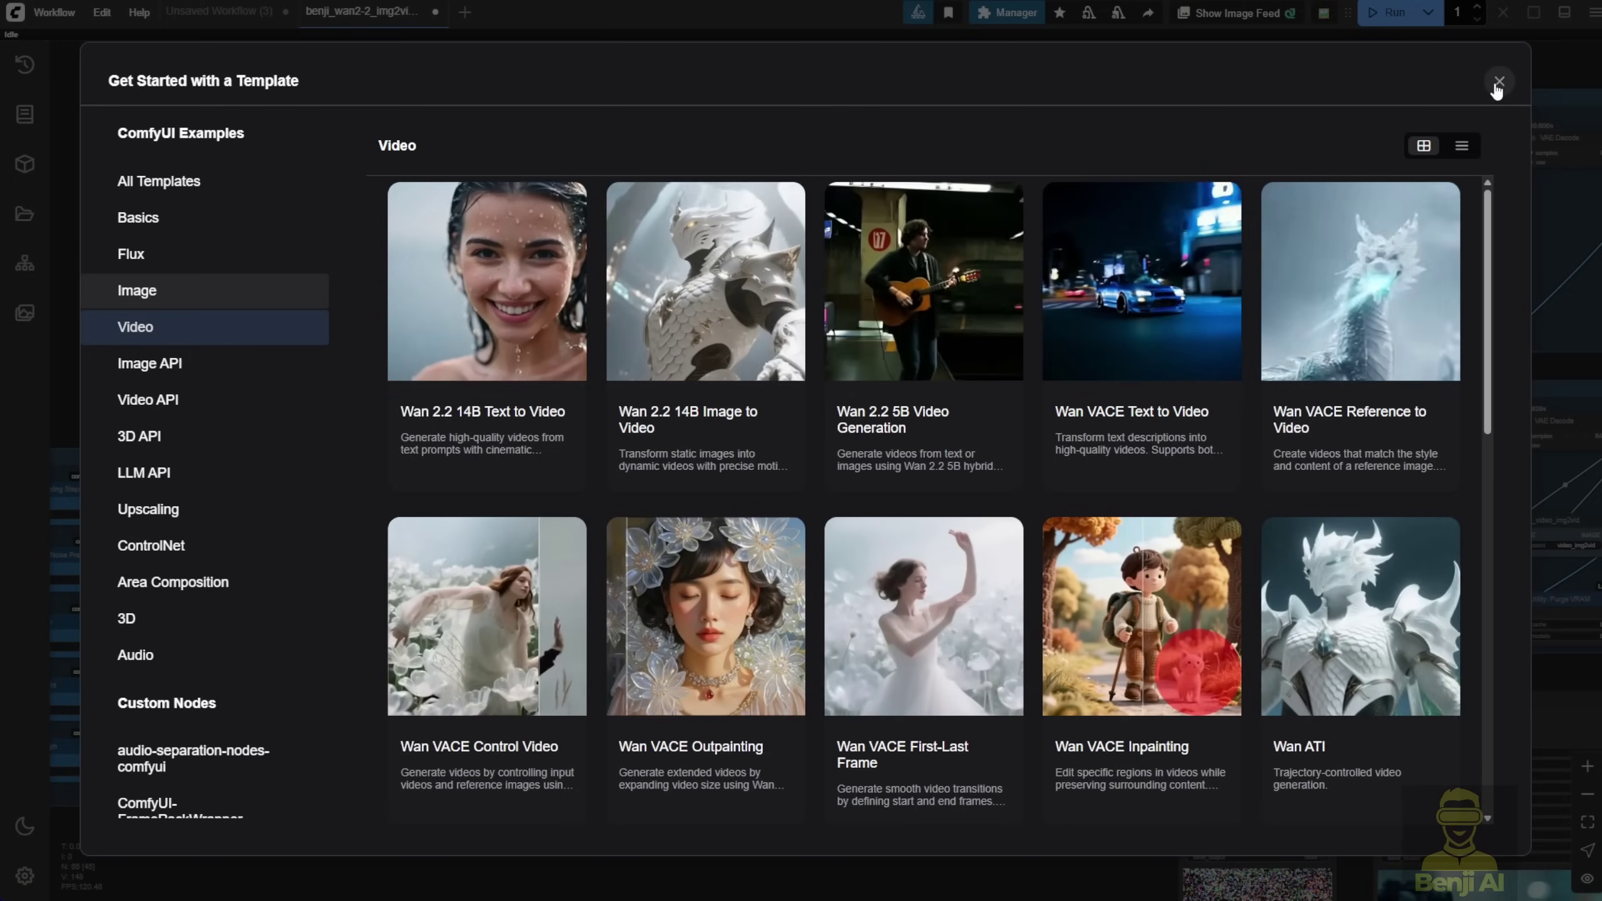
# Step: Close the template browser and shift the Setting group slightly on the image-to-video workflow canvas
pyautogui.click(1498, 82)
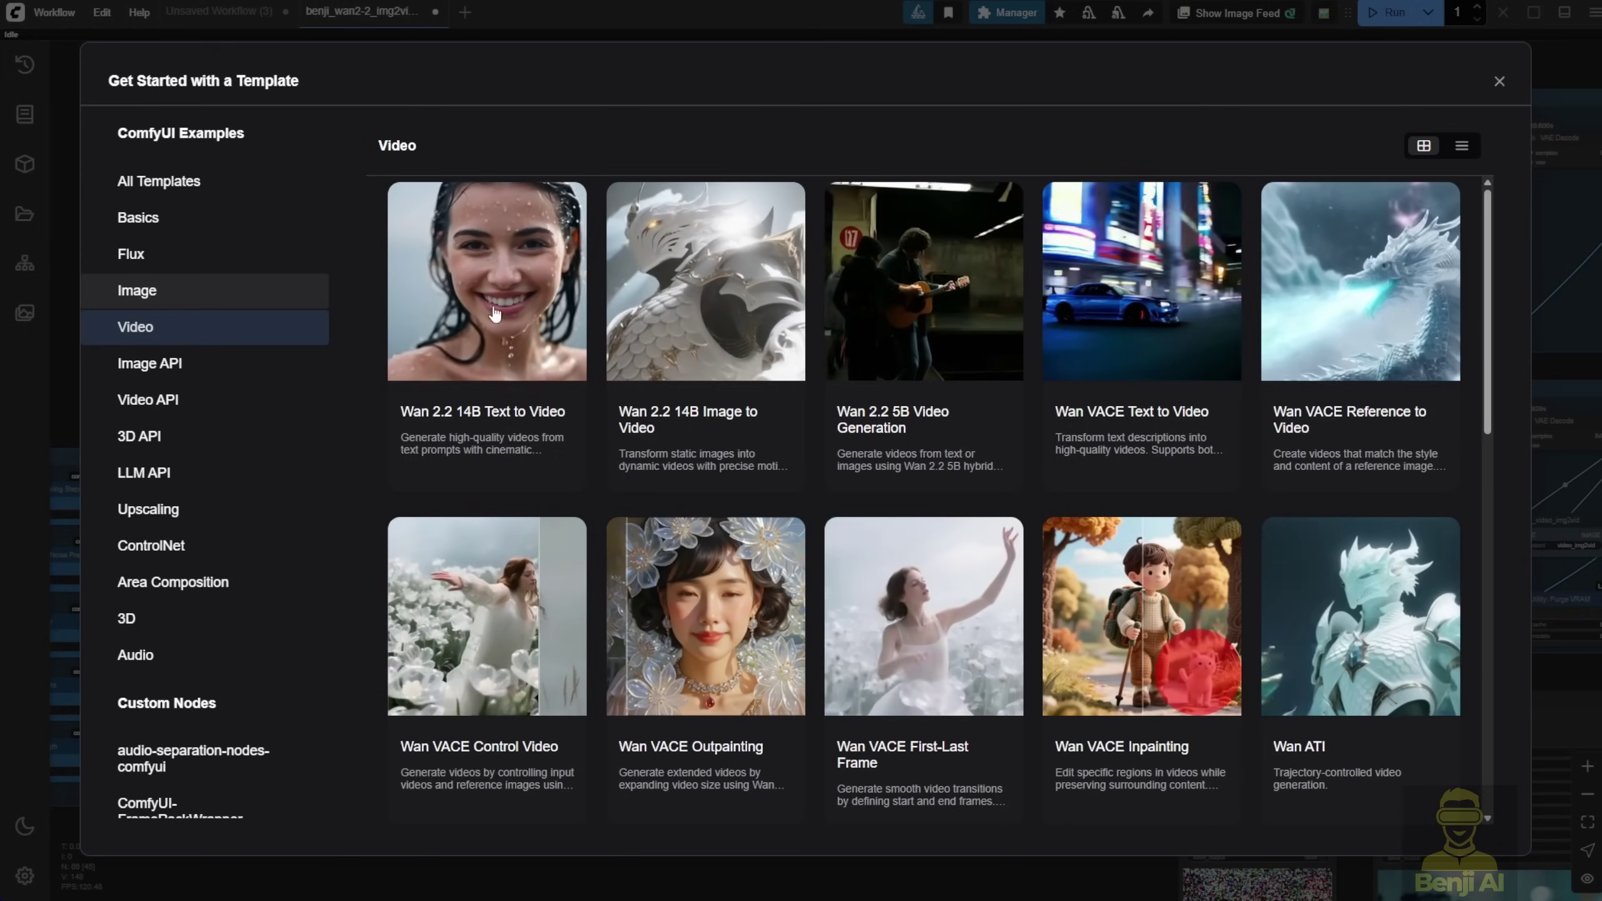
pyautogui.press('Escape')
pyautogui.moveTo(411, 449); pyautogui.dragTo(814, 369)
pyautogui.scroll(3, 552, 437)
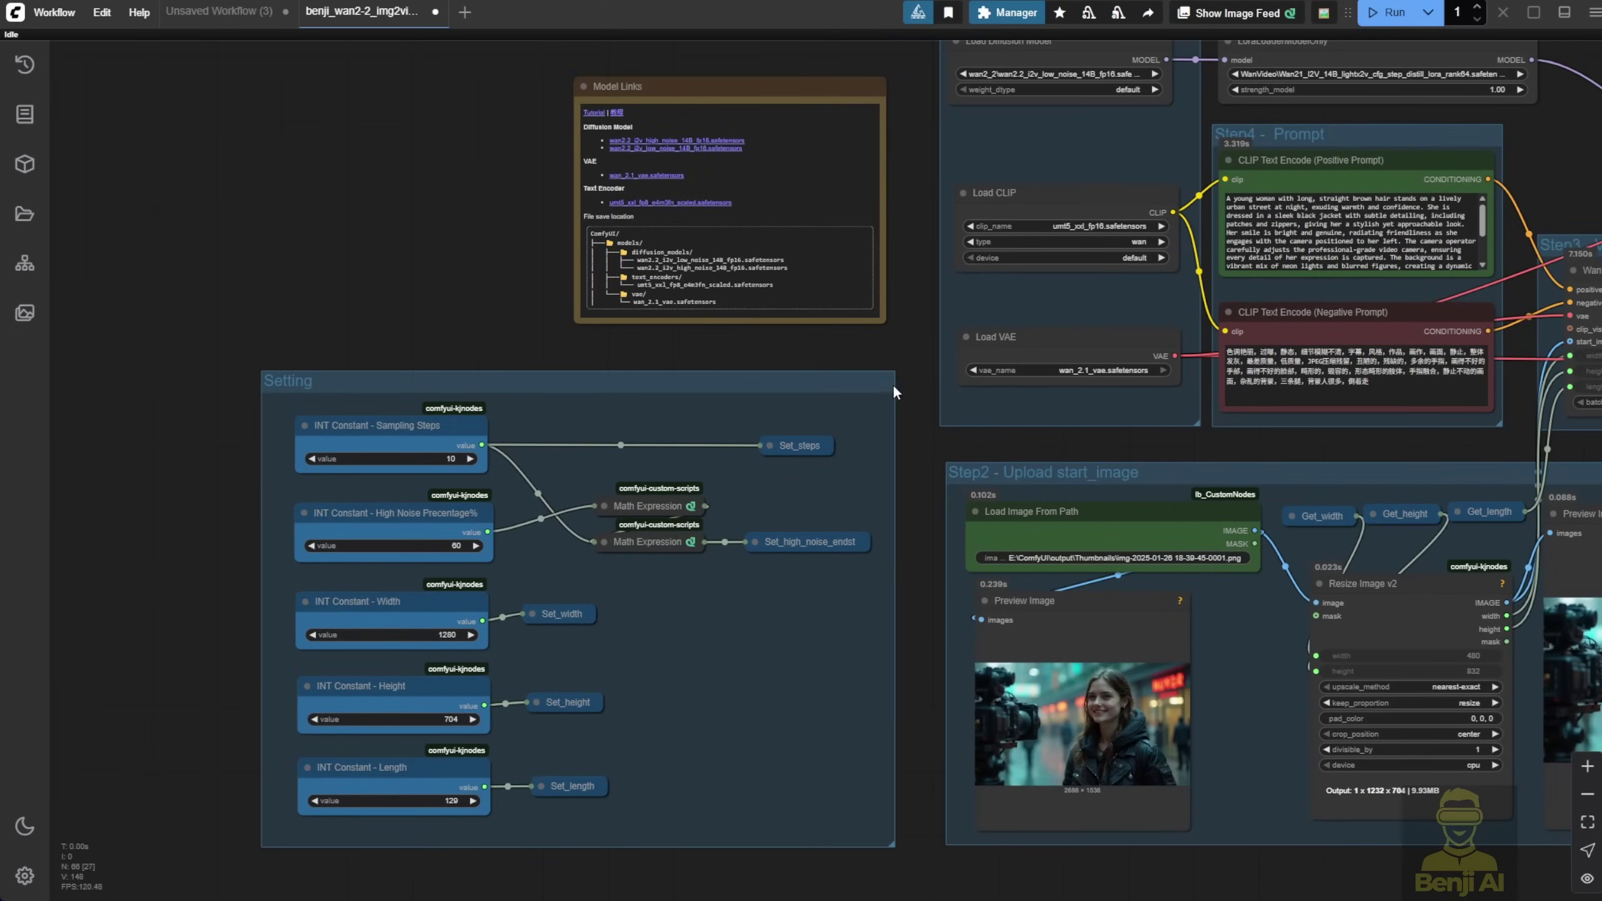
pyautogui.moveTo(875, 385); pyautogui.dragTo(900, 379)
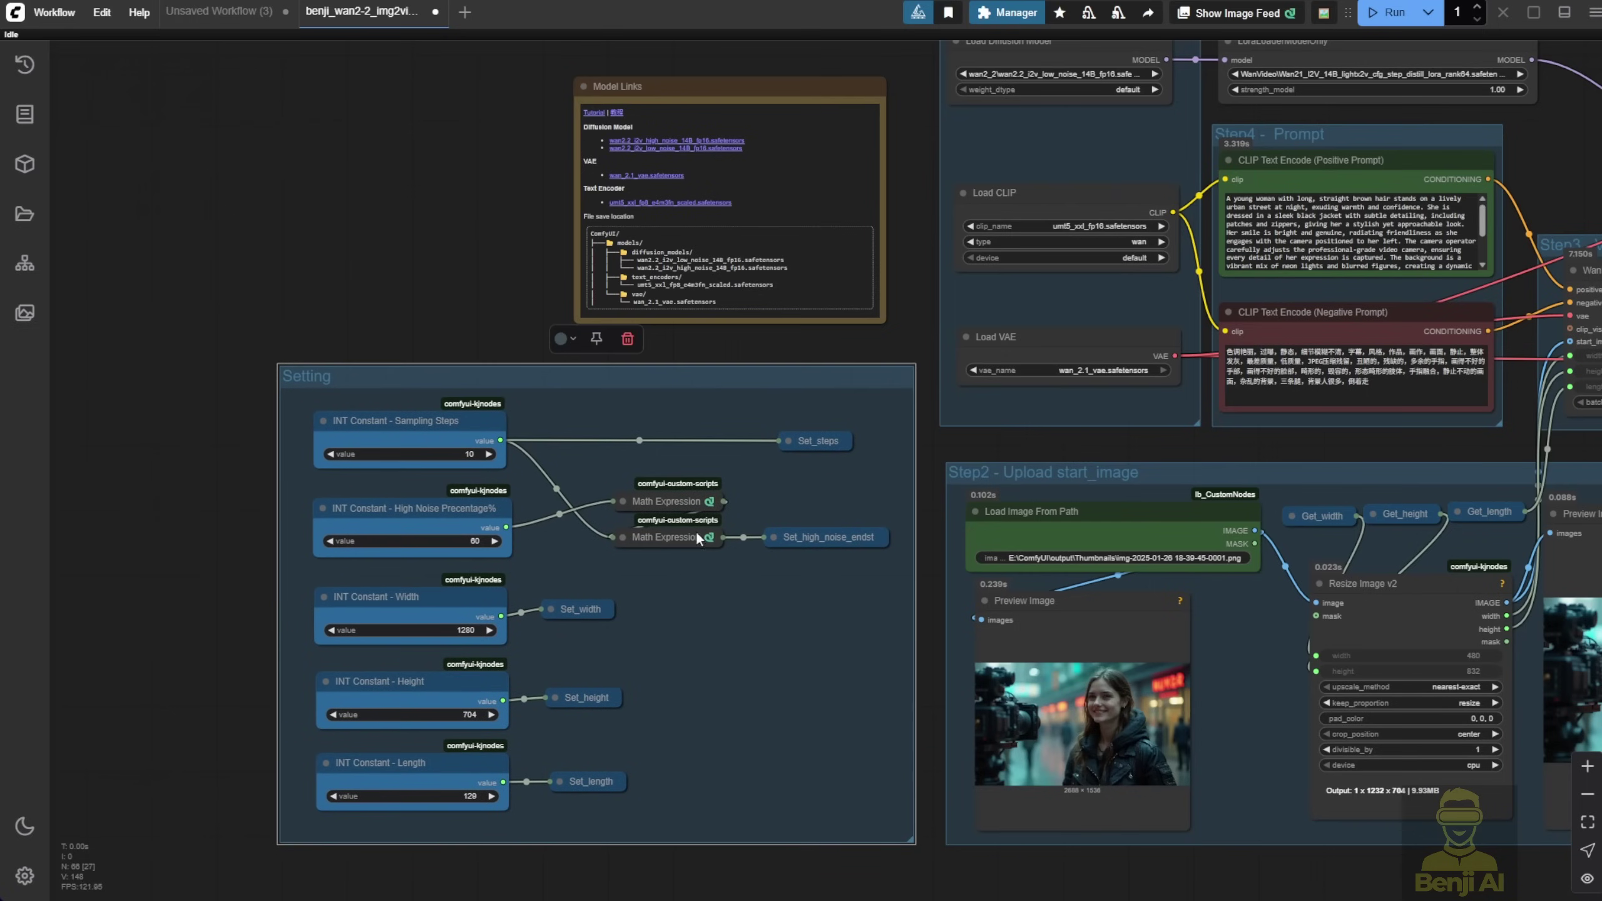
# Step: Examine the Sampling Steps constant in the Setting group and the LoRA files in both LoraLoaderModelOnly nodes
pyautogui.scroll(4, 435, 456)
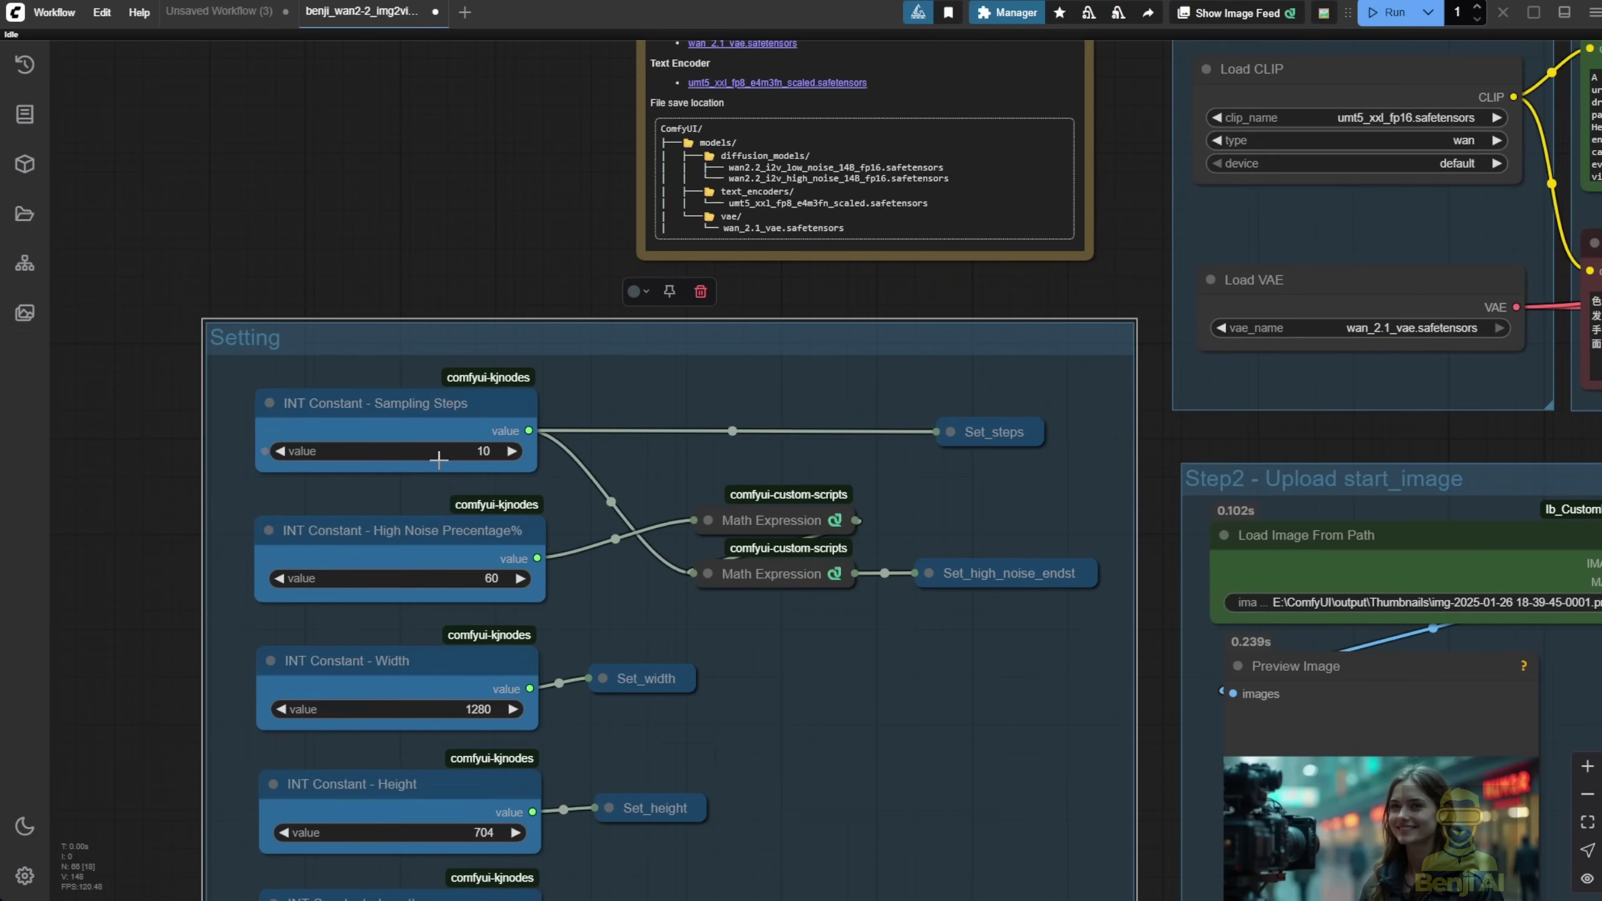
pyautogui.click(440, 405)
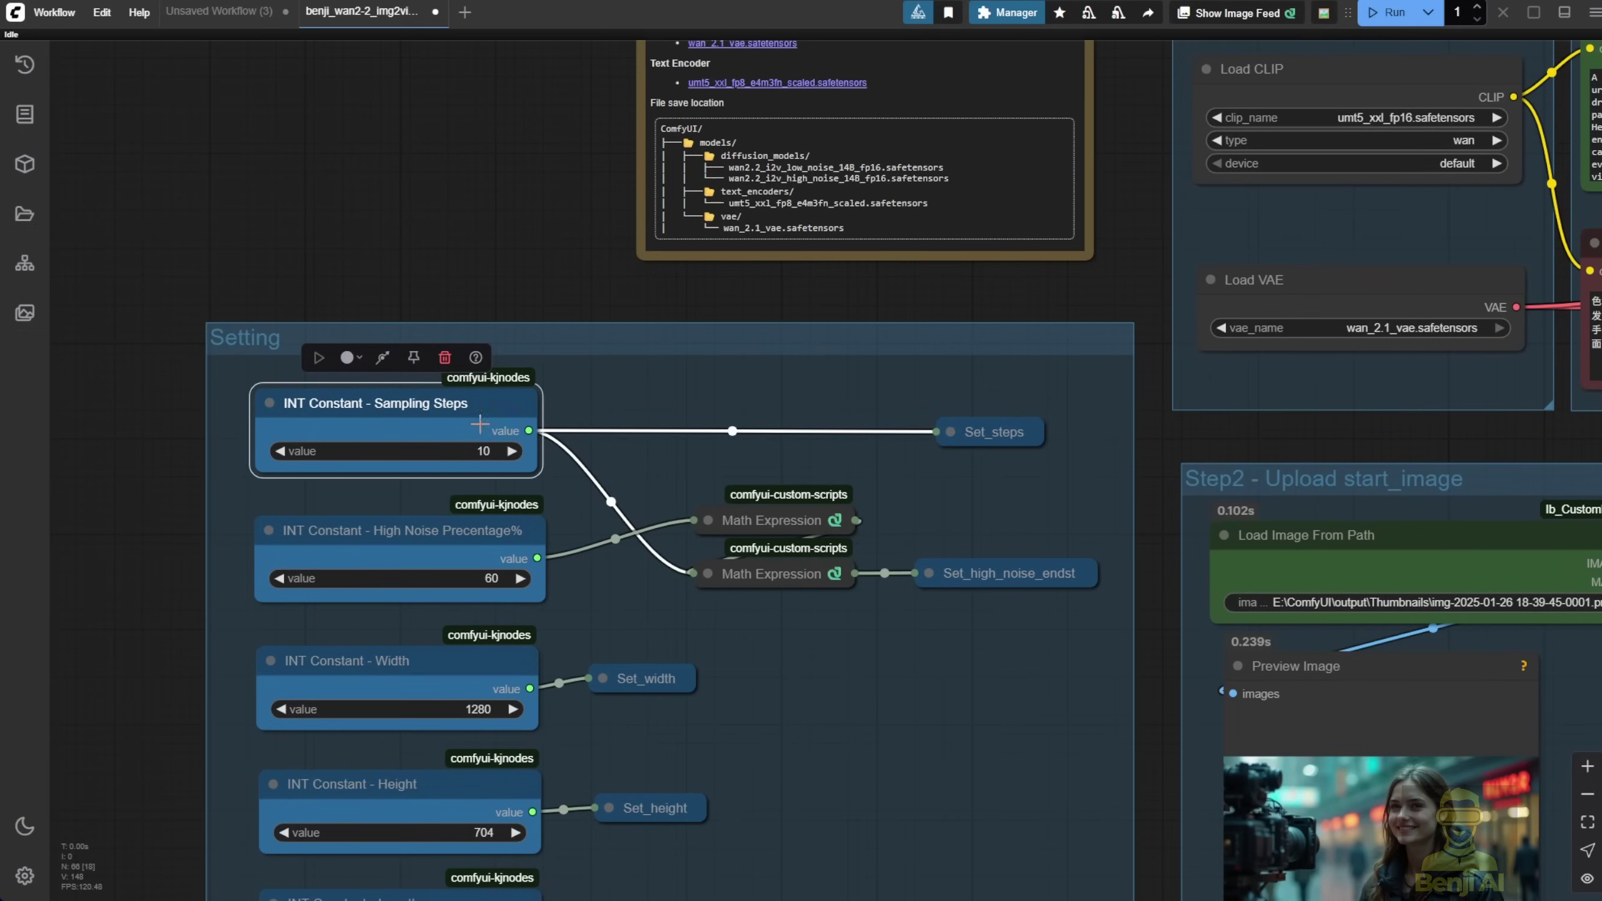
pyautogui.press('1')
pyautogui.scroll(3, 1034, 351)
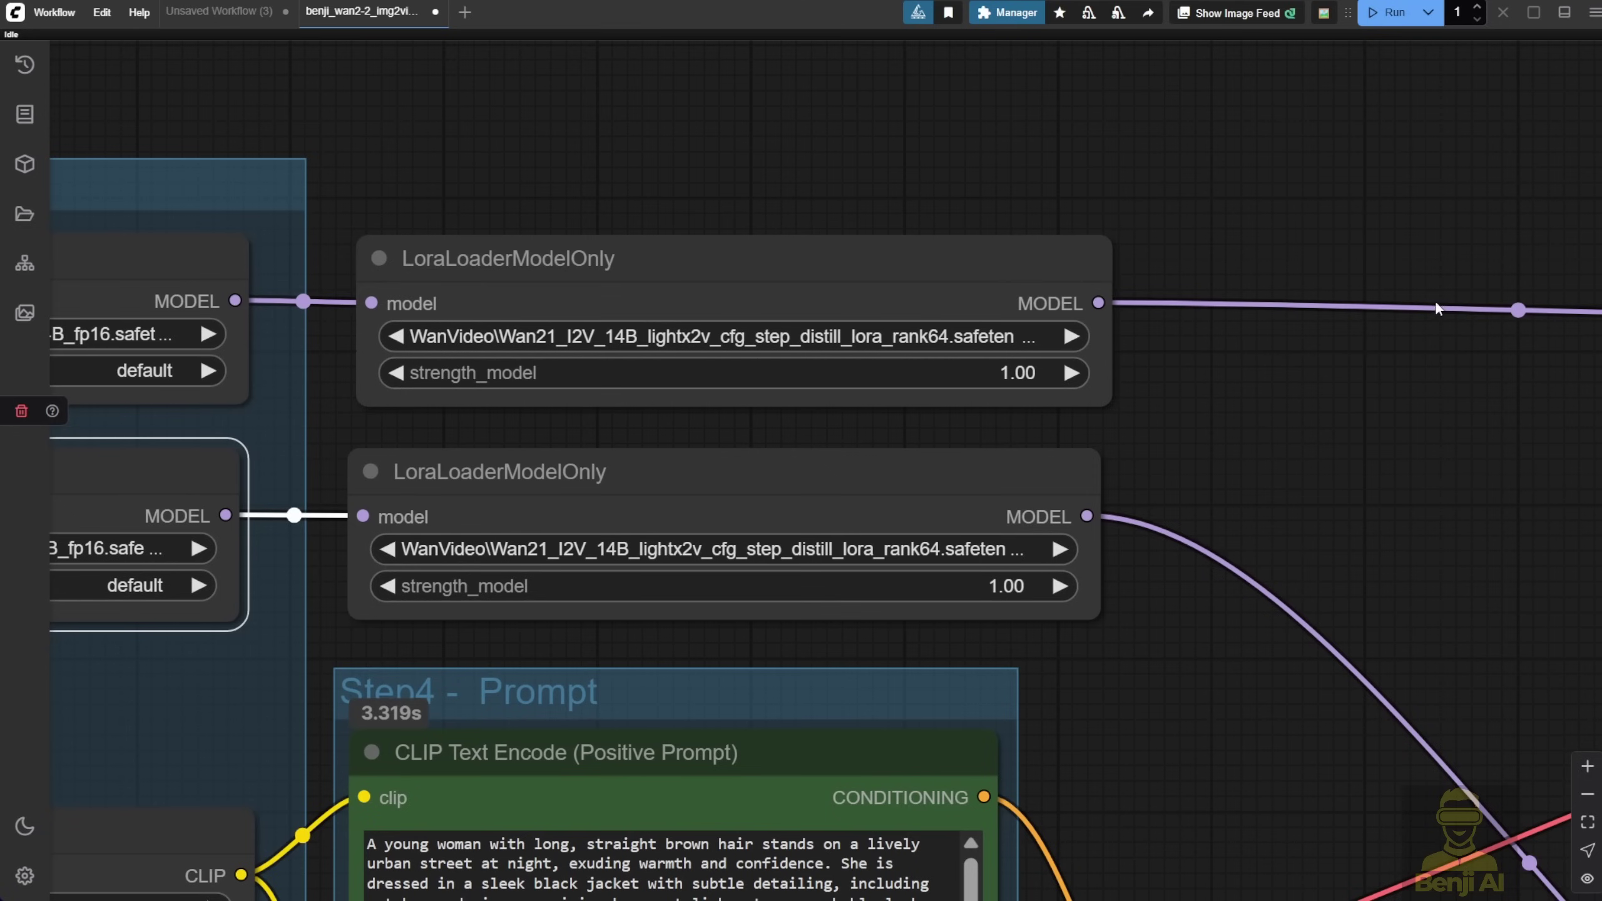
pyautogui.click(631, 554)
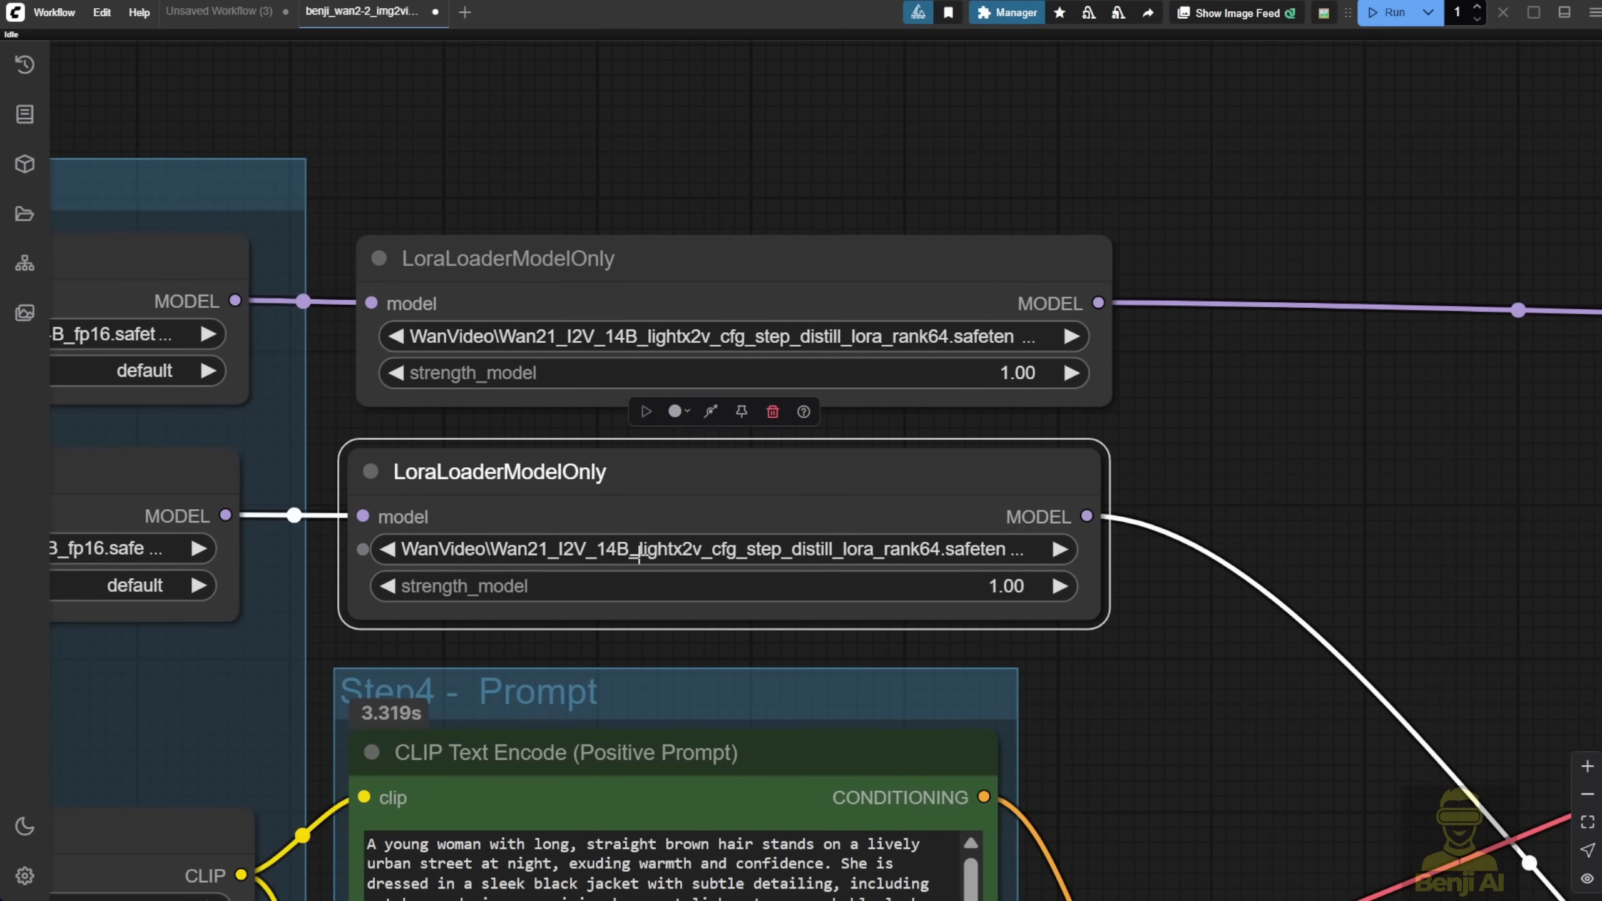
pyautogui.scroll(3, 656, 552)
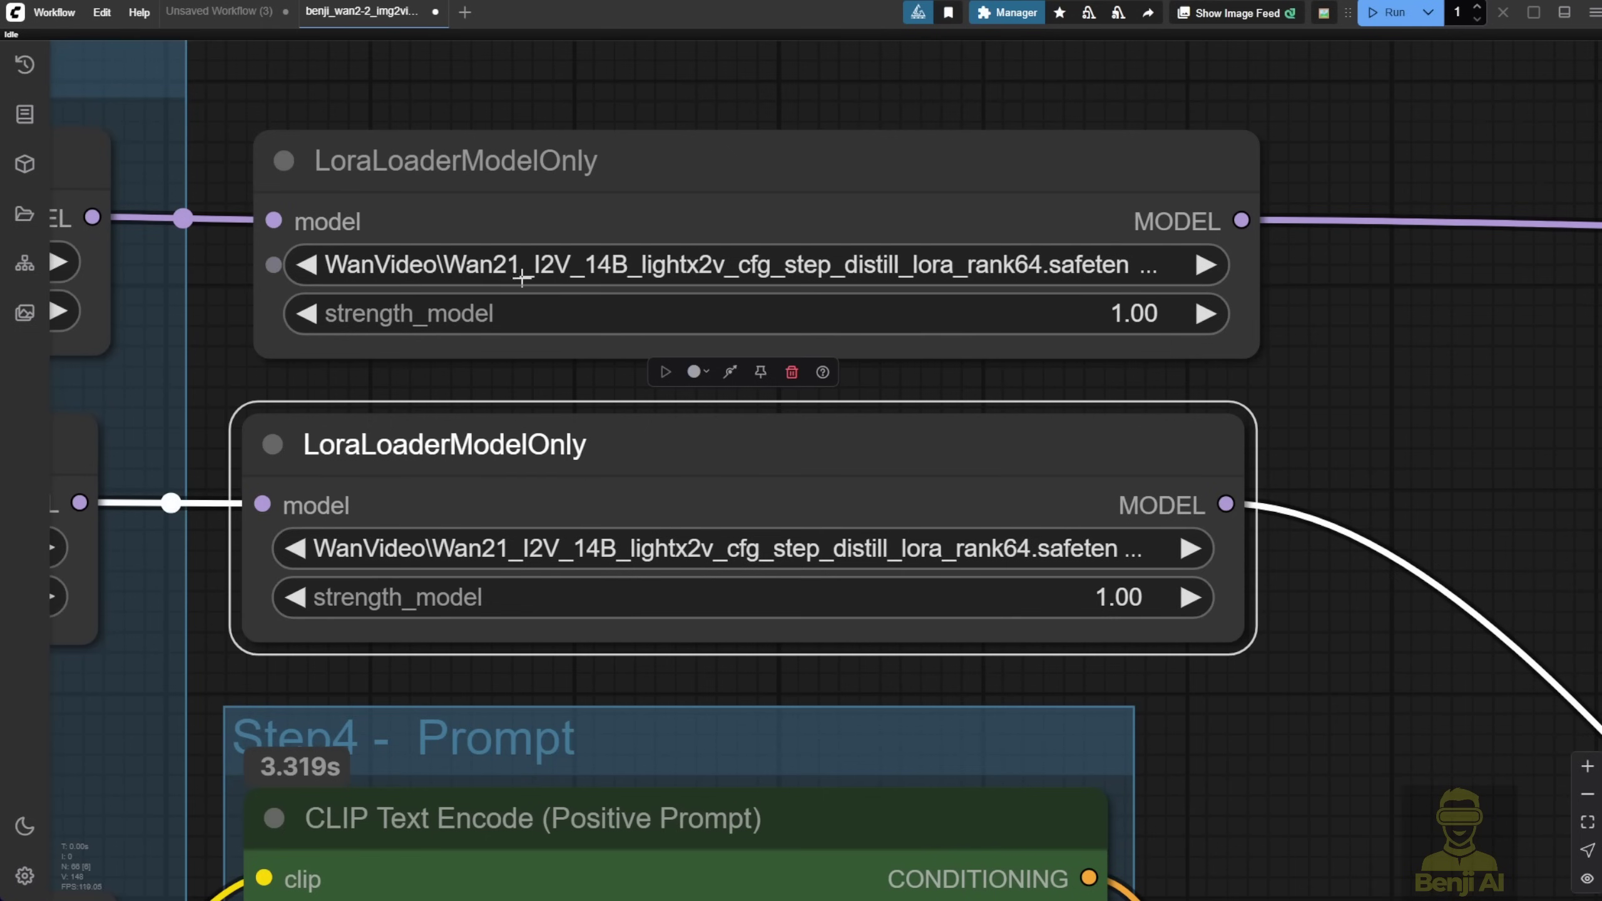
pyautogui.click(621, 196)
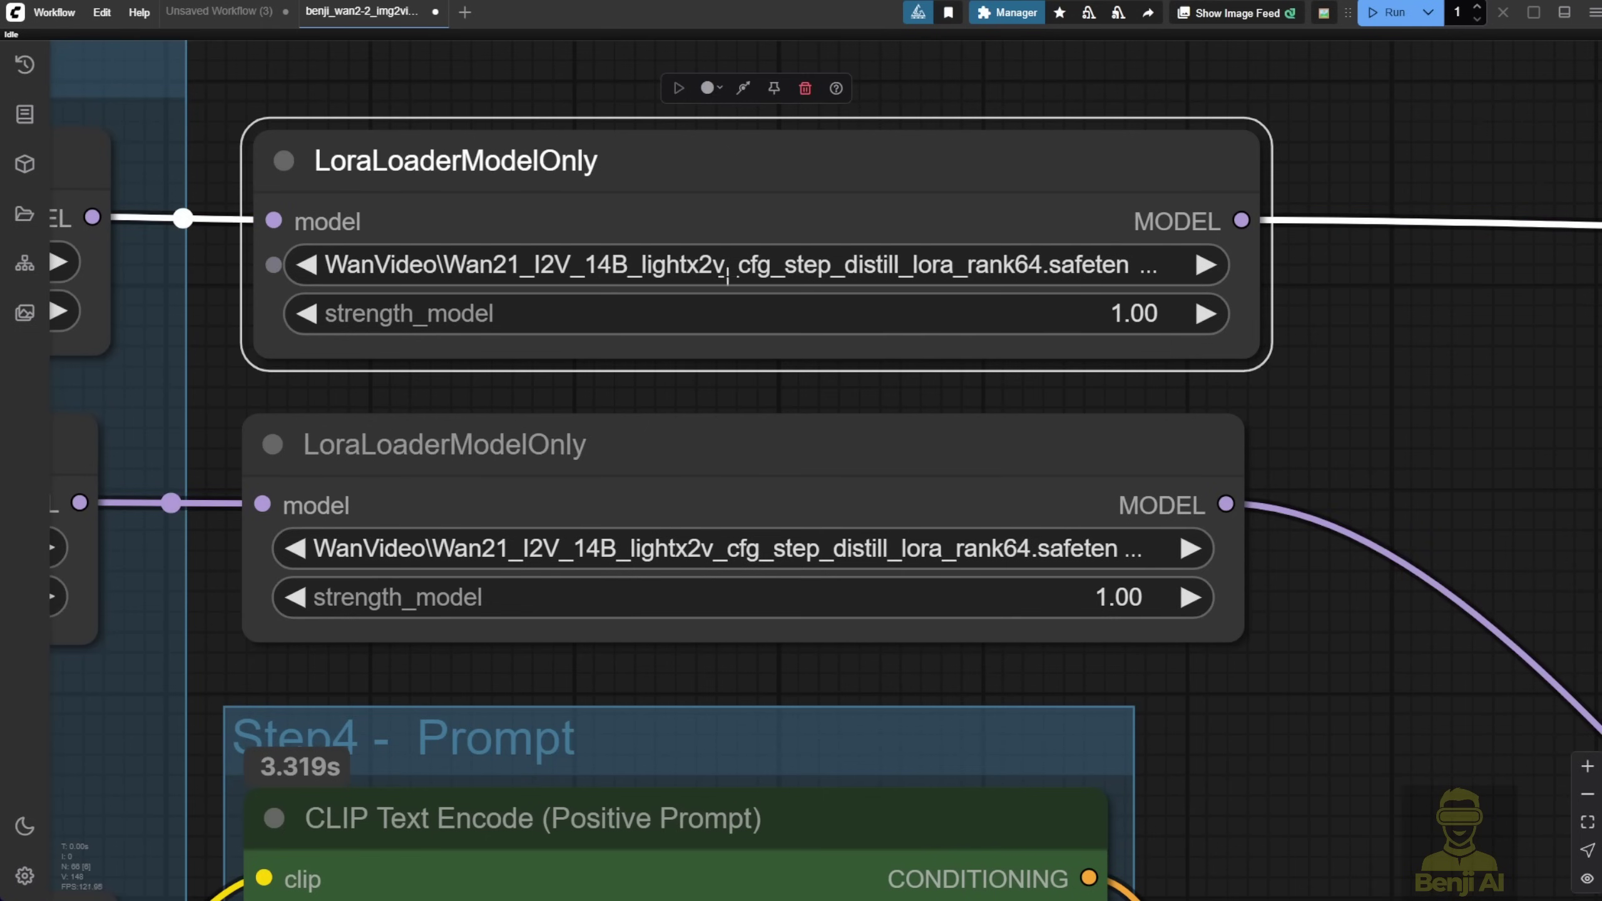
# Step: Set the low-noise model's LoRA loader to WanVideo\Wan2.1_I2V_14B_FusionX_LoRA.safetensors, finding it with the filter "Fusion"
pyautogui.click(1002, 547)
pyautogui.write('Fusion')
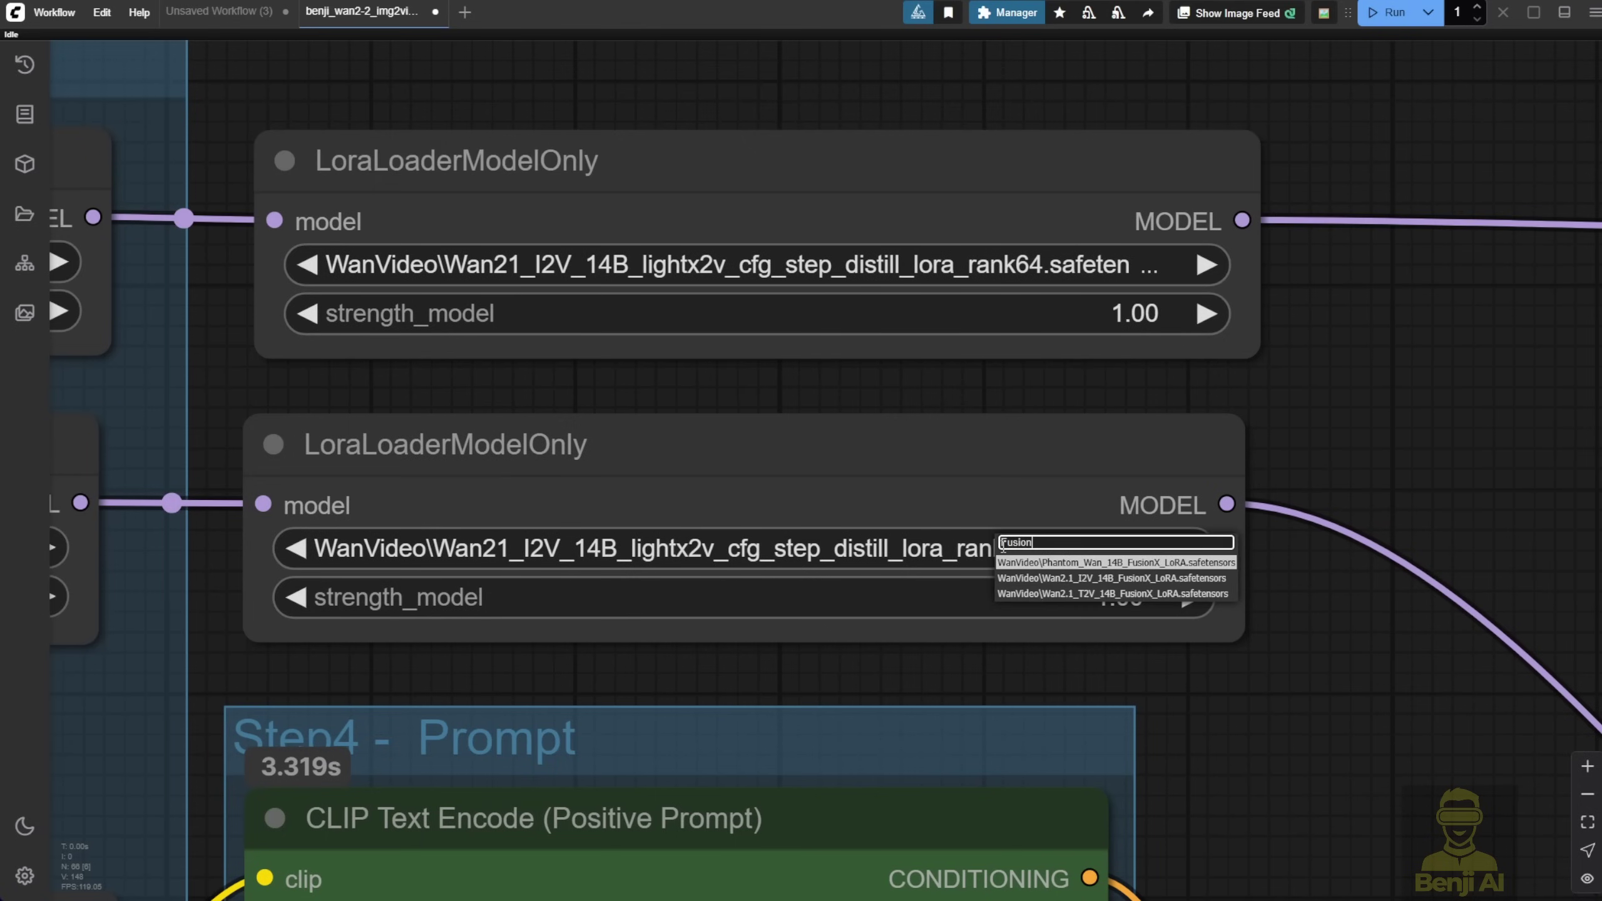
pyautogui.click(1088, 579)
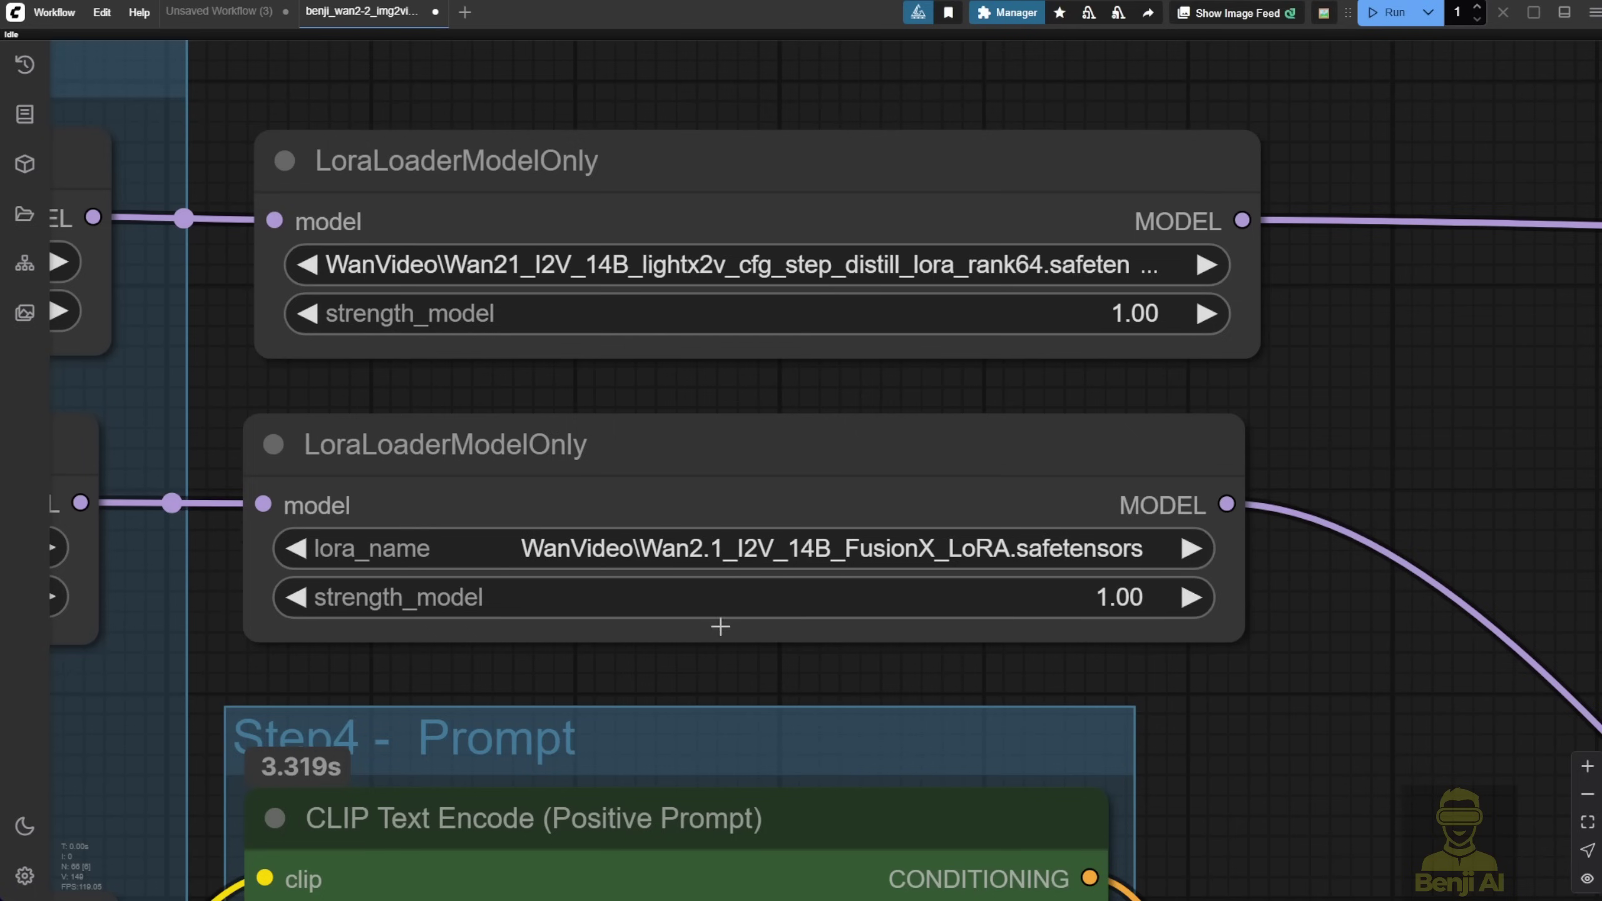
pyautogui.moveTo(840, 683); pyautogui.dragTo(1120, 696)
pyautogui.scroll(-1, 1121, 703)
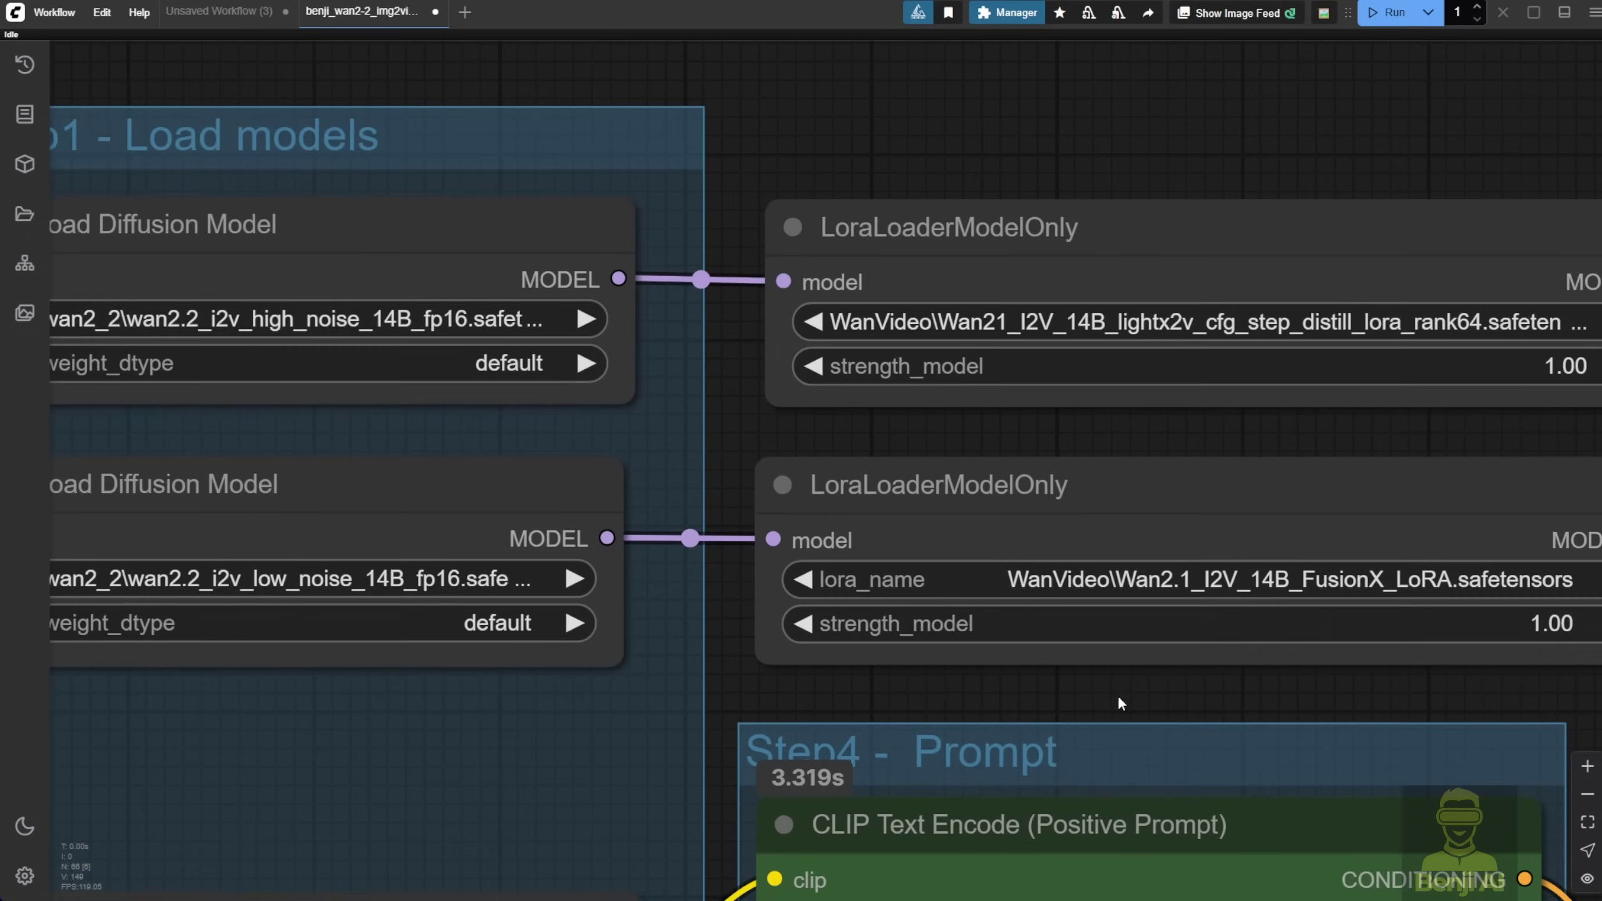
pyautogui.moveTo(512, 729); pyautogui.dragTo(432, 734)
pyautogui.scroll(2, 756, 679)
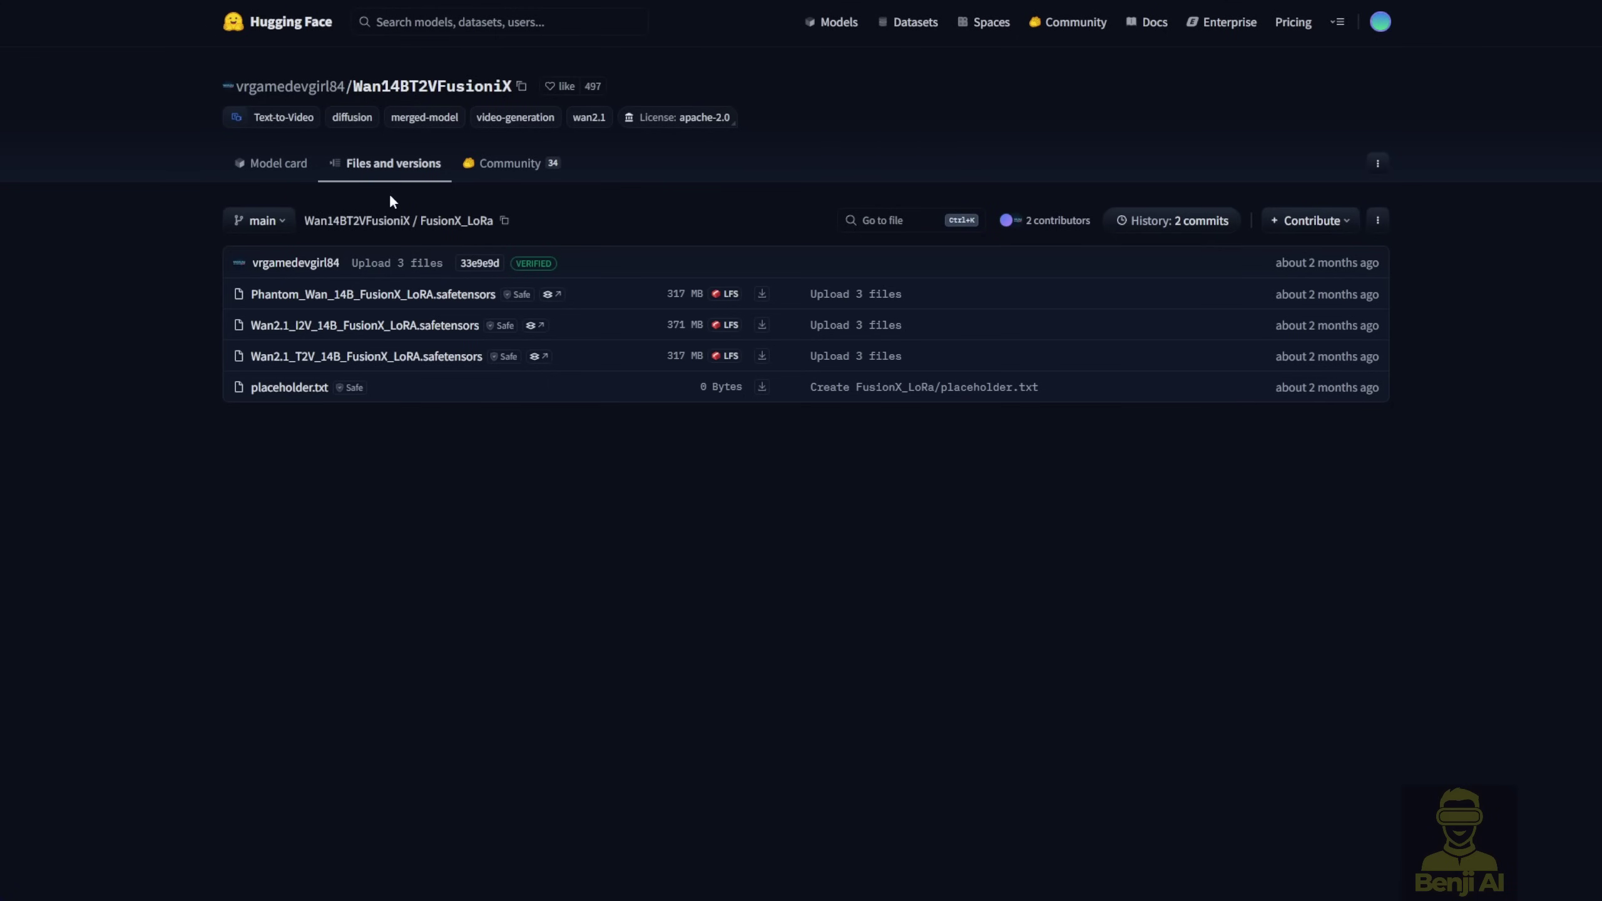
# Step: Switch to Hugging Face and browse the Wan14BT2VFusioniX repository files, including the FusionX_LoRa folder
pyautogui.click(406, 179)
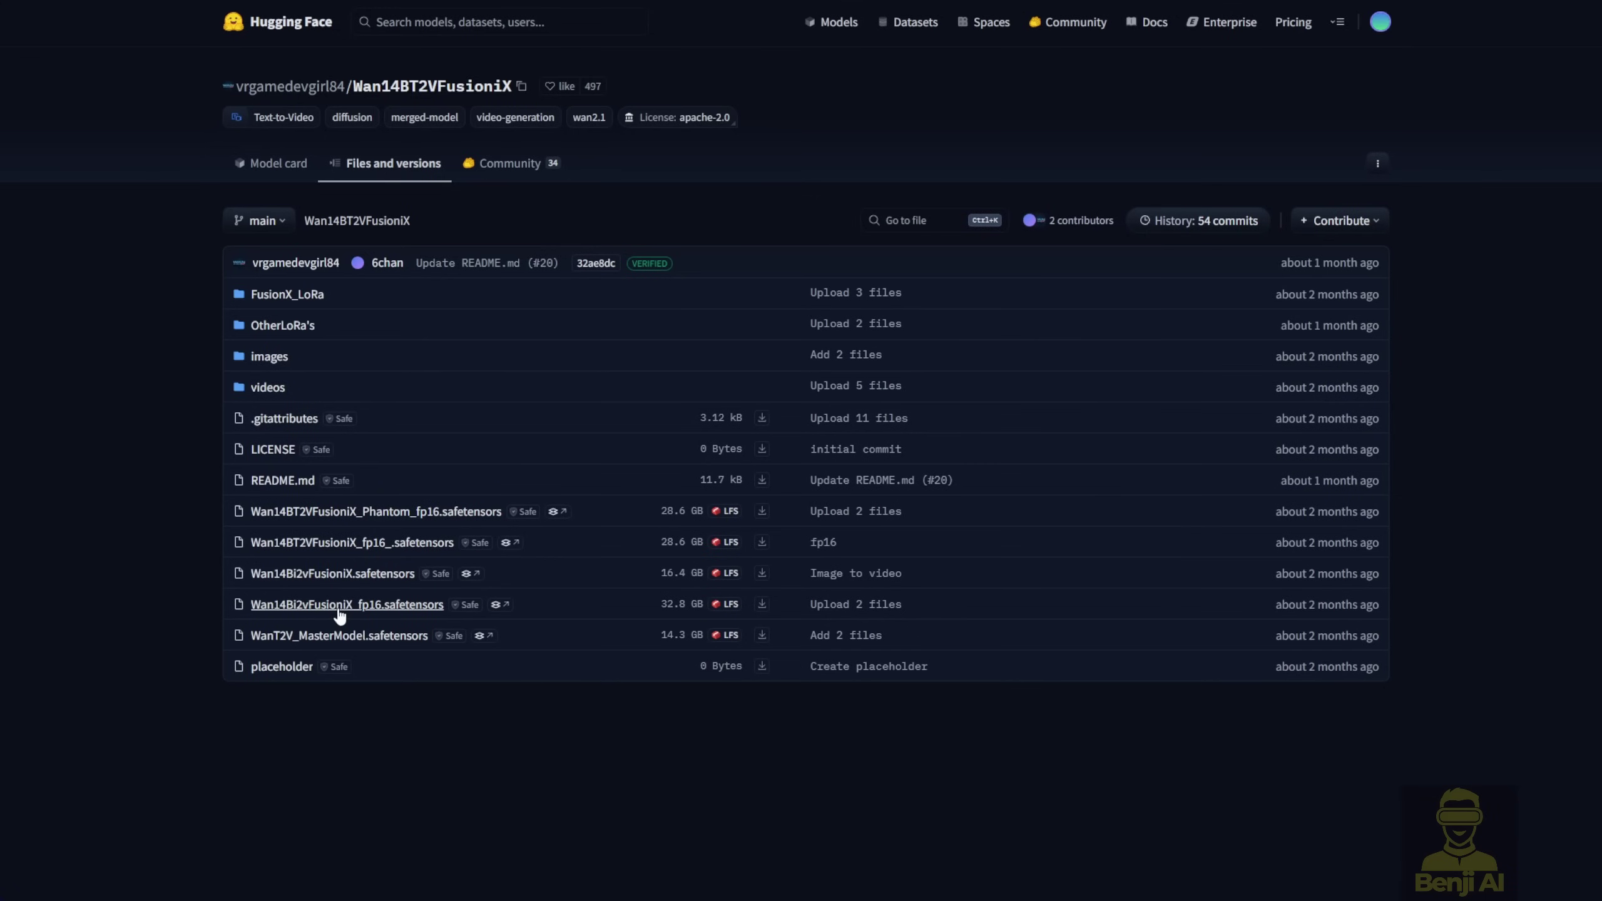
pyautogui.click(294, 301)
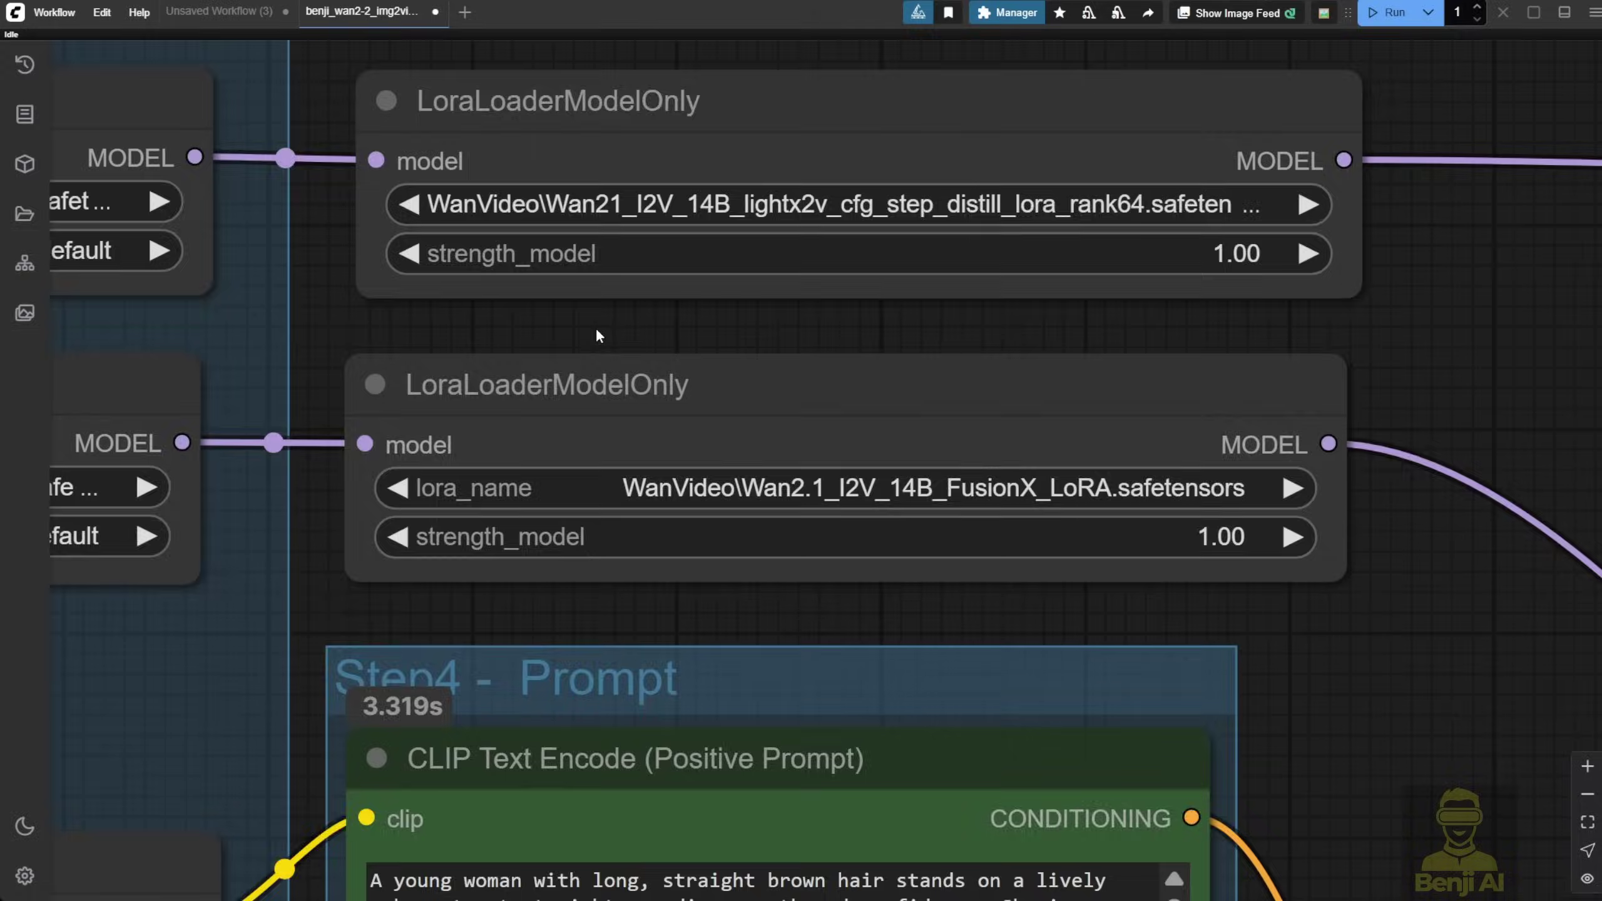
# Step: Compare the two LoRA loader nodes in ComfyUI and widen the low-noise Load Diffusion Model node slightly
pyautogui.scroll(-1, 596, 326)
pyautogui.moveTo(596, 325); pyautogui.dragTo(686, 364)
pyautogui.click(829, 200)
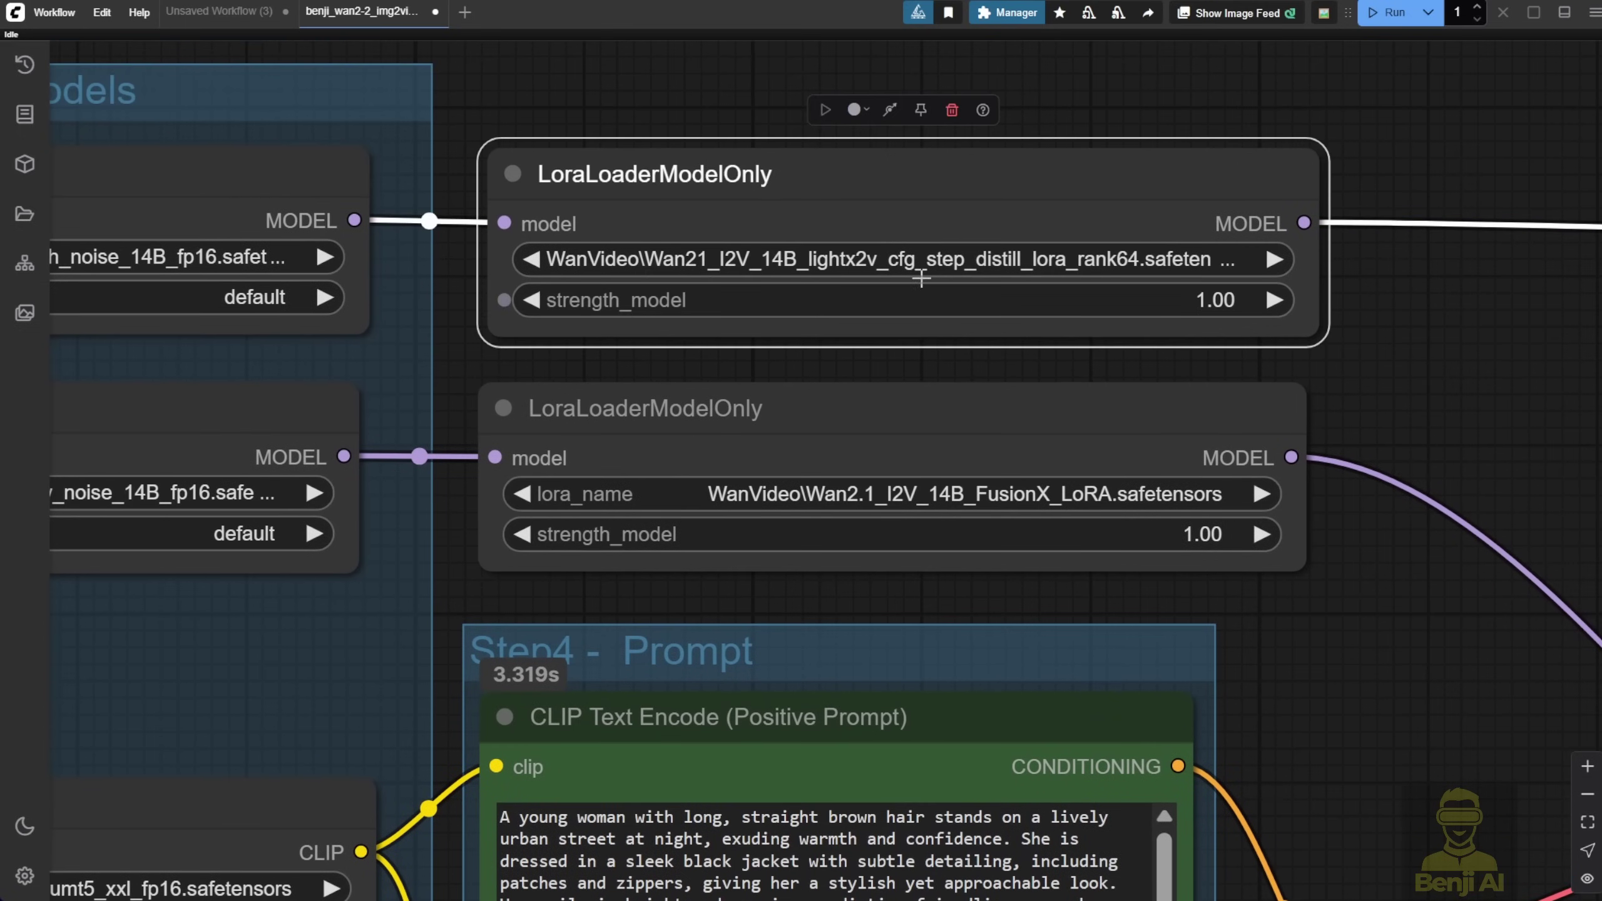
pyautogui.click(915, 426)
pyautogui.hscroll(-5, 436, 394)
pyautogui.scroll(-1, 435, 395)
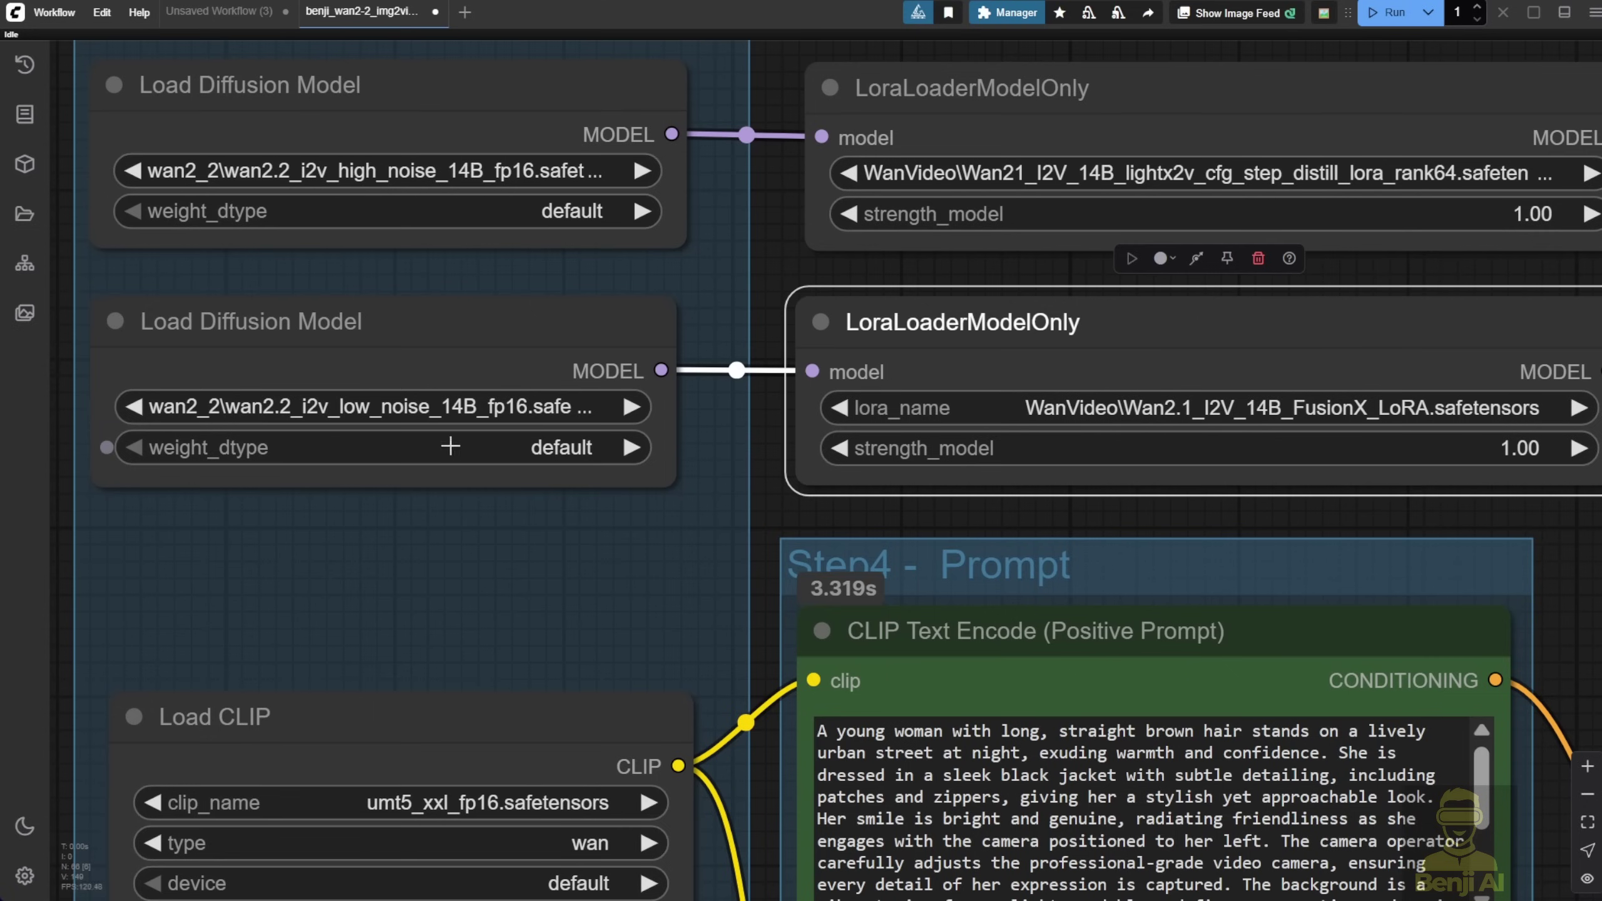
pyautogui.moveTo(670, 480); pyautogui.dragTo(712, 479)
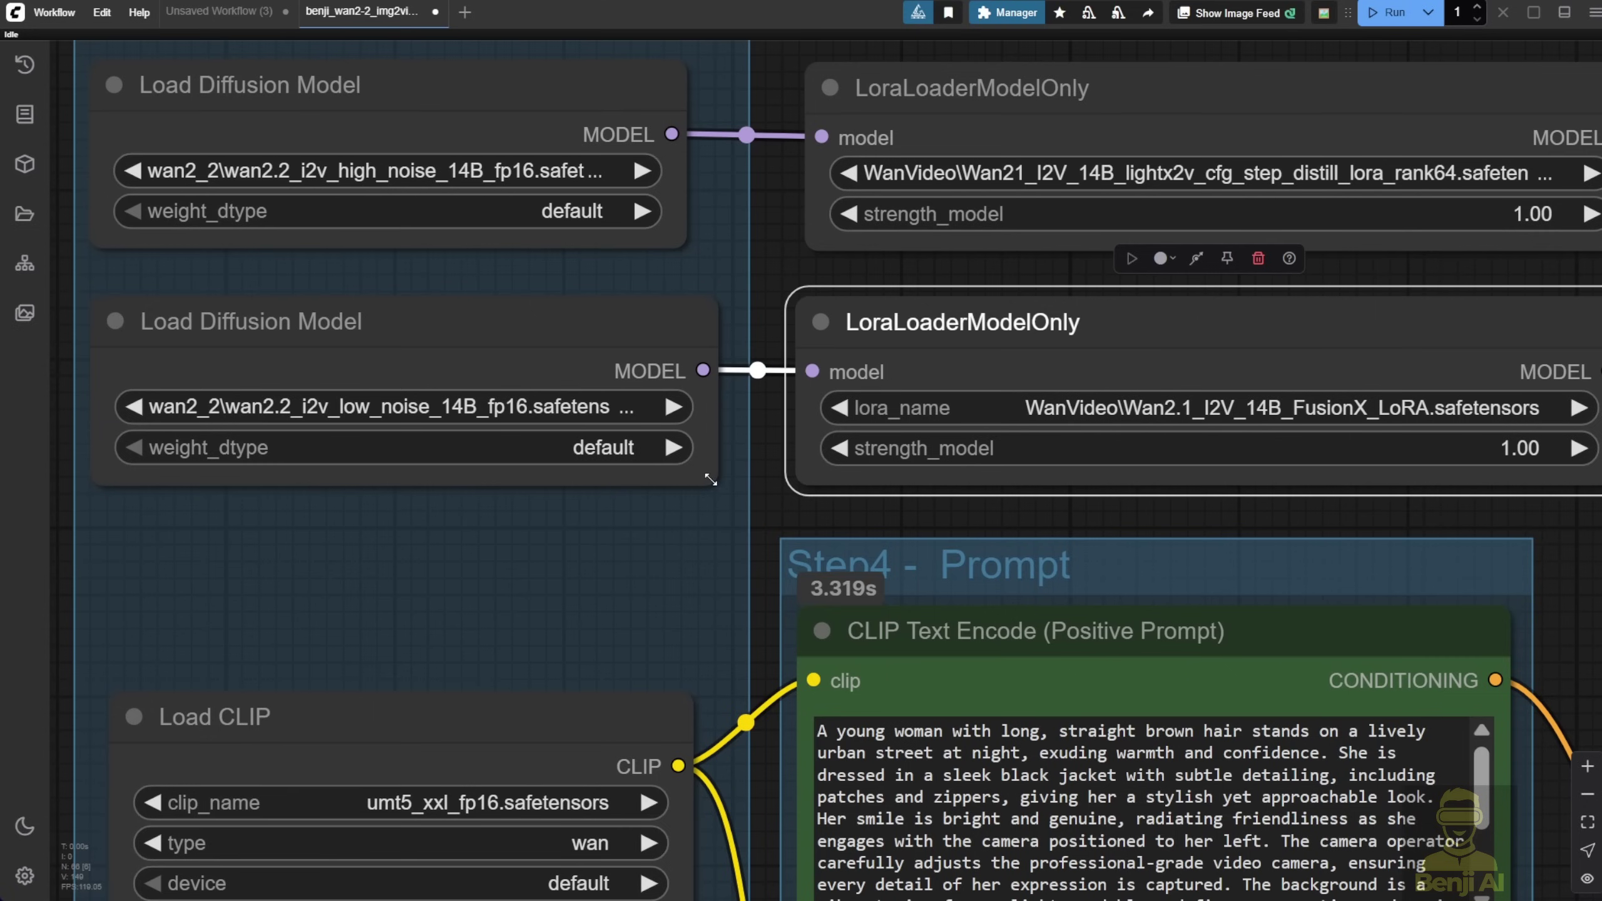
# Step: Set the low-noise model's LoRA loader to the WanVideo\Wan21_I2V_14B_lightx2v_cfg_step_distill_lora_rank64 file
pyautogui.click(971, 88)
pyautogui.scroll(5, 971, 89)
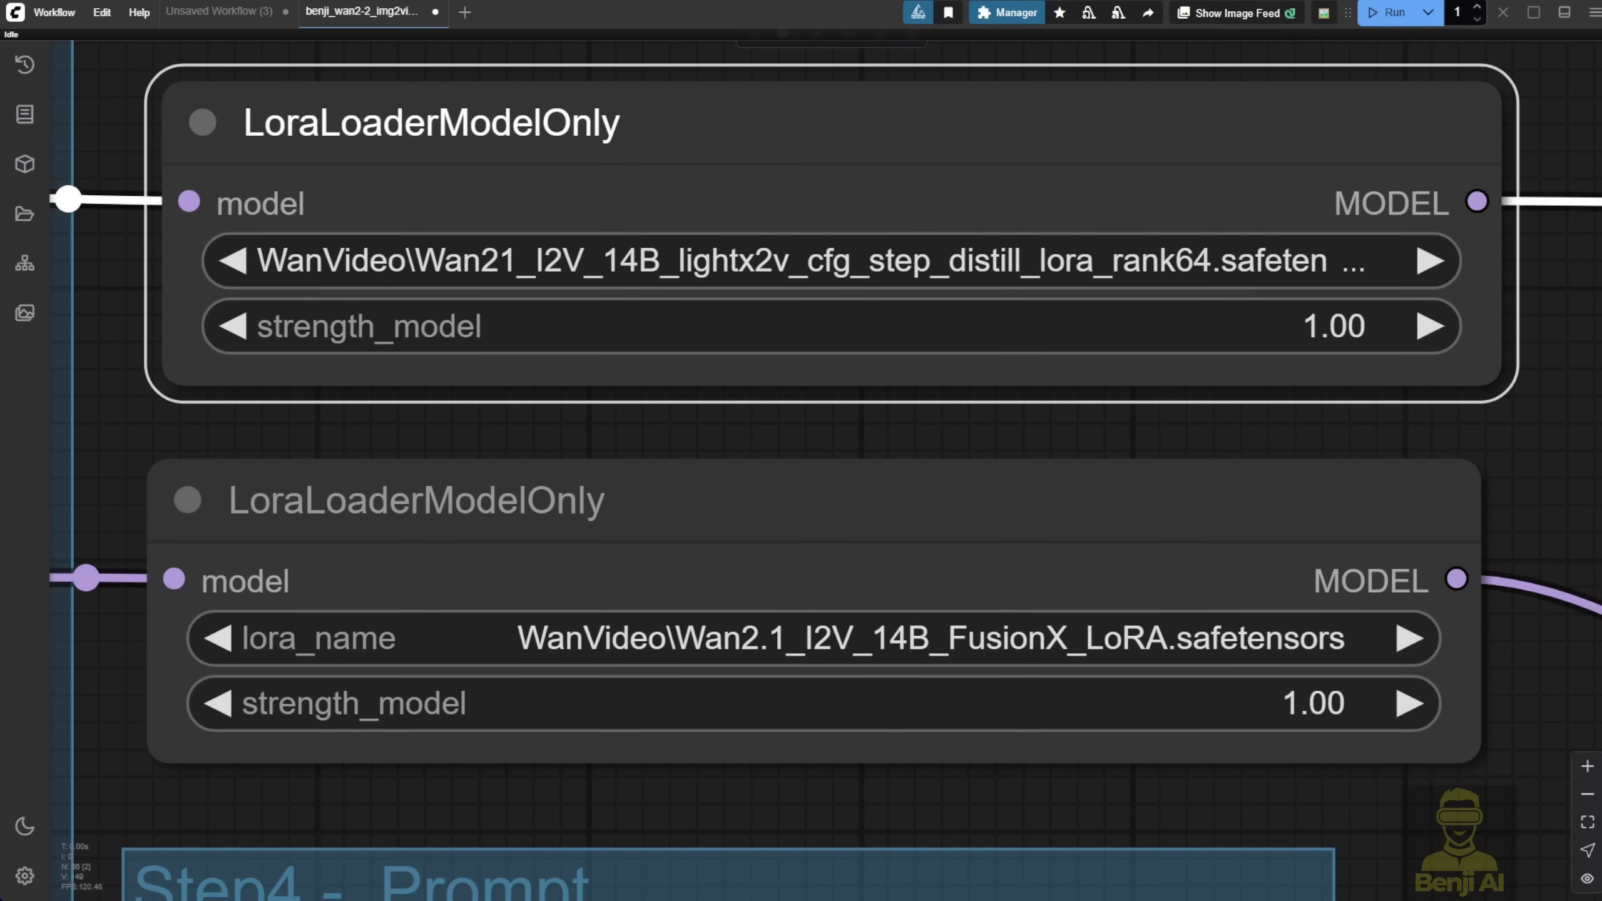
pyautogui.click(1409, 638)
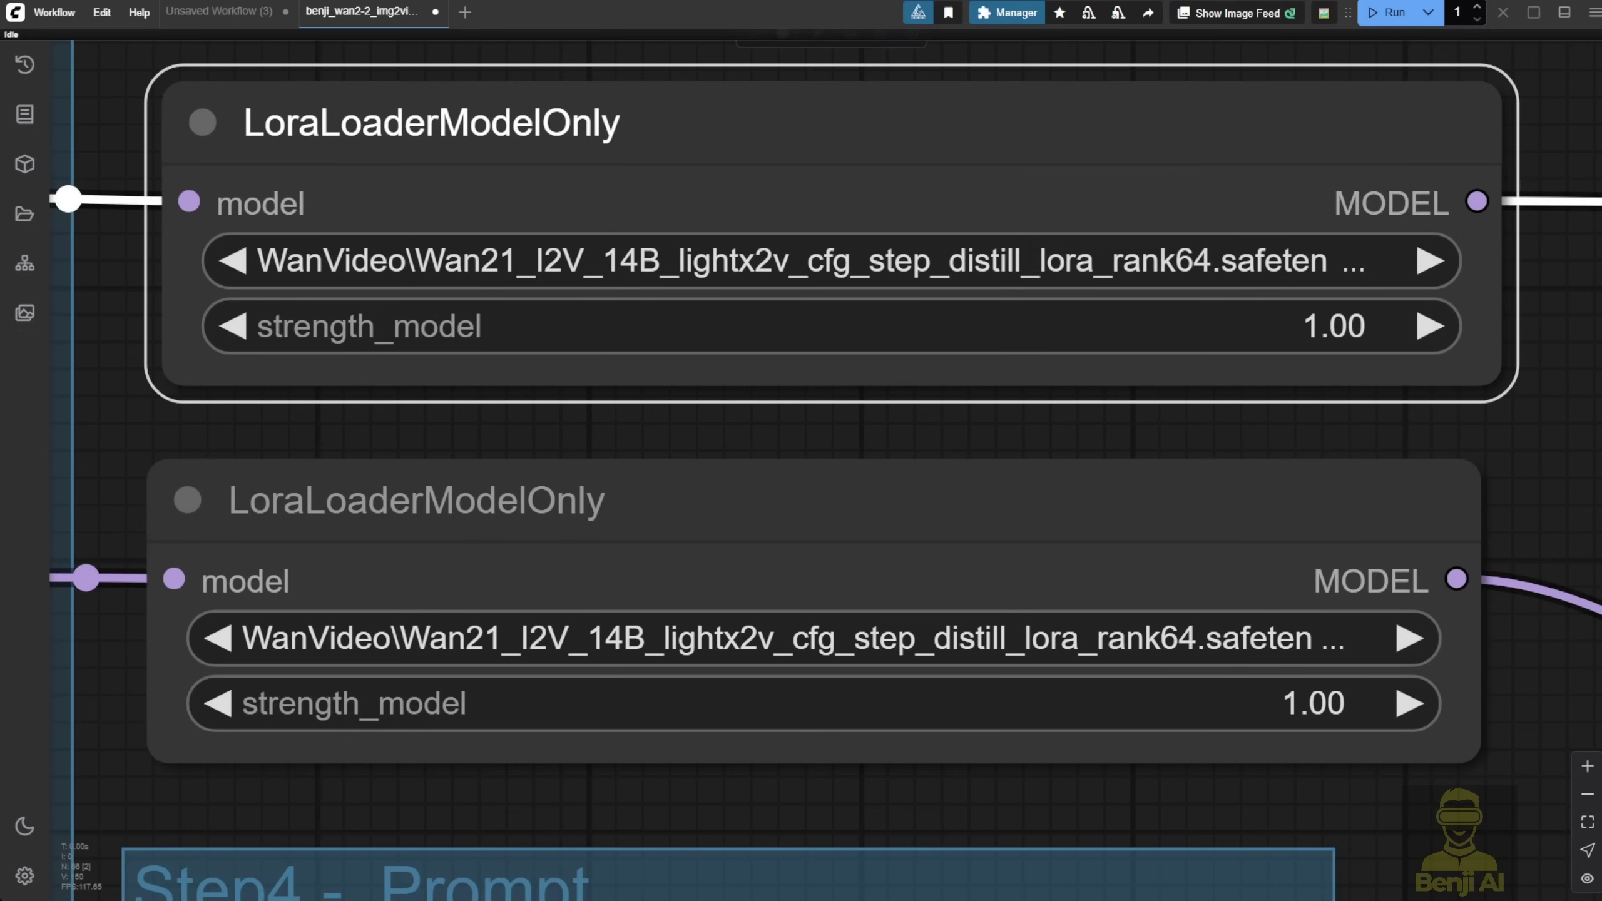
pyautogui.click(930, 436)
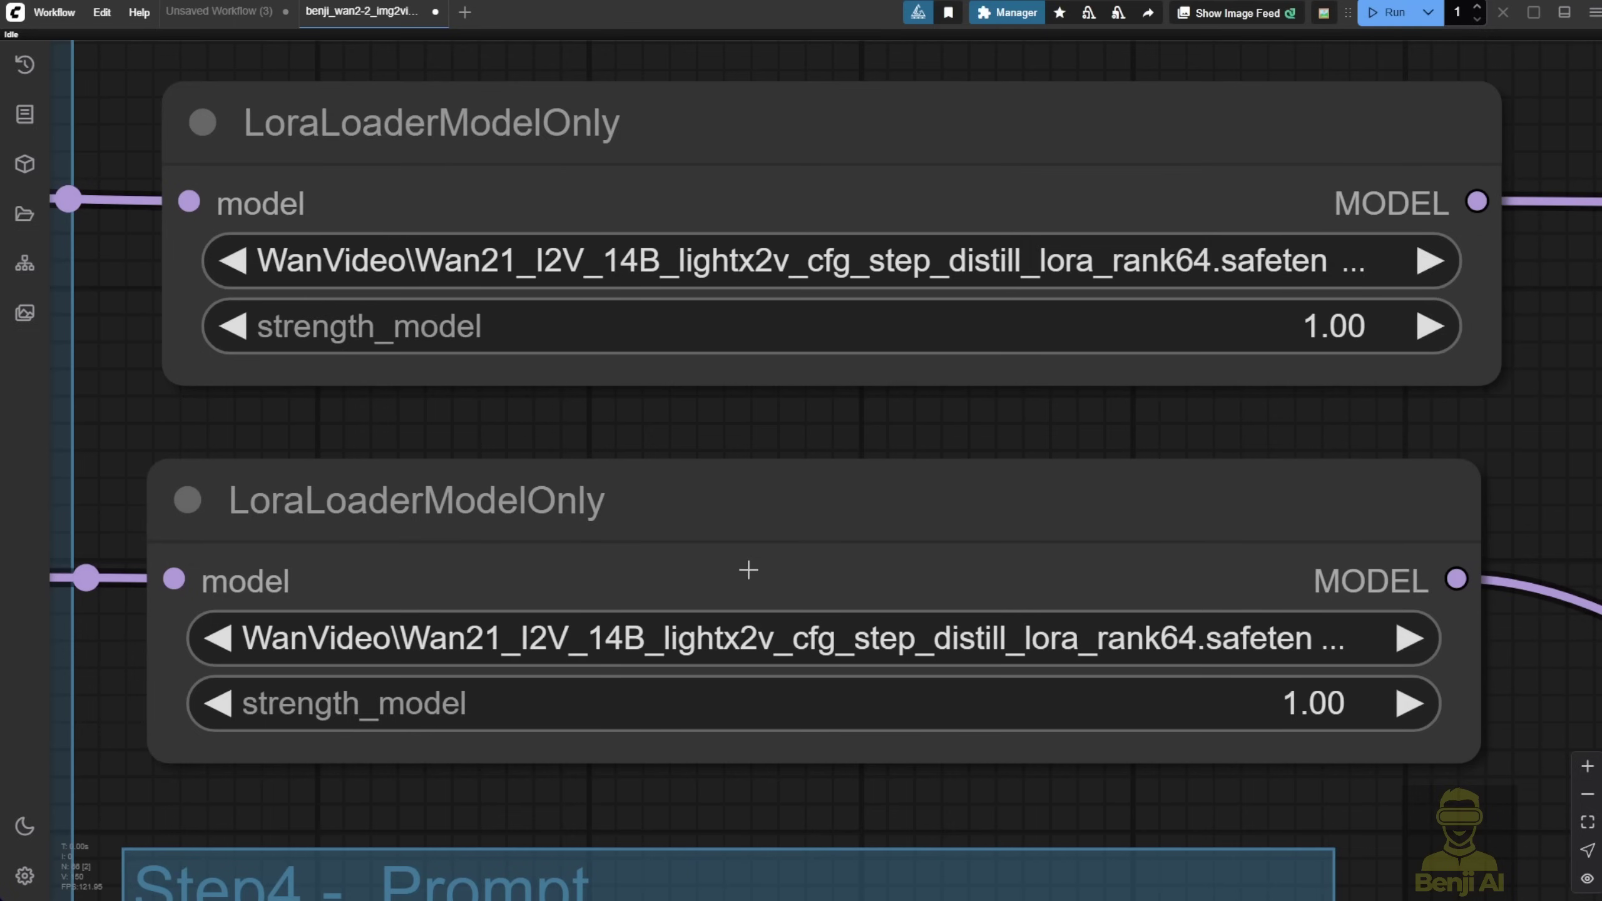
pyautogui.click(742, 575)
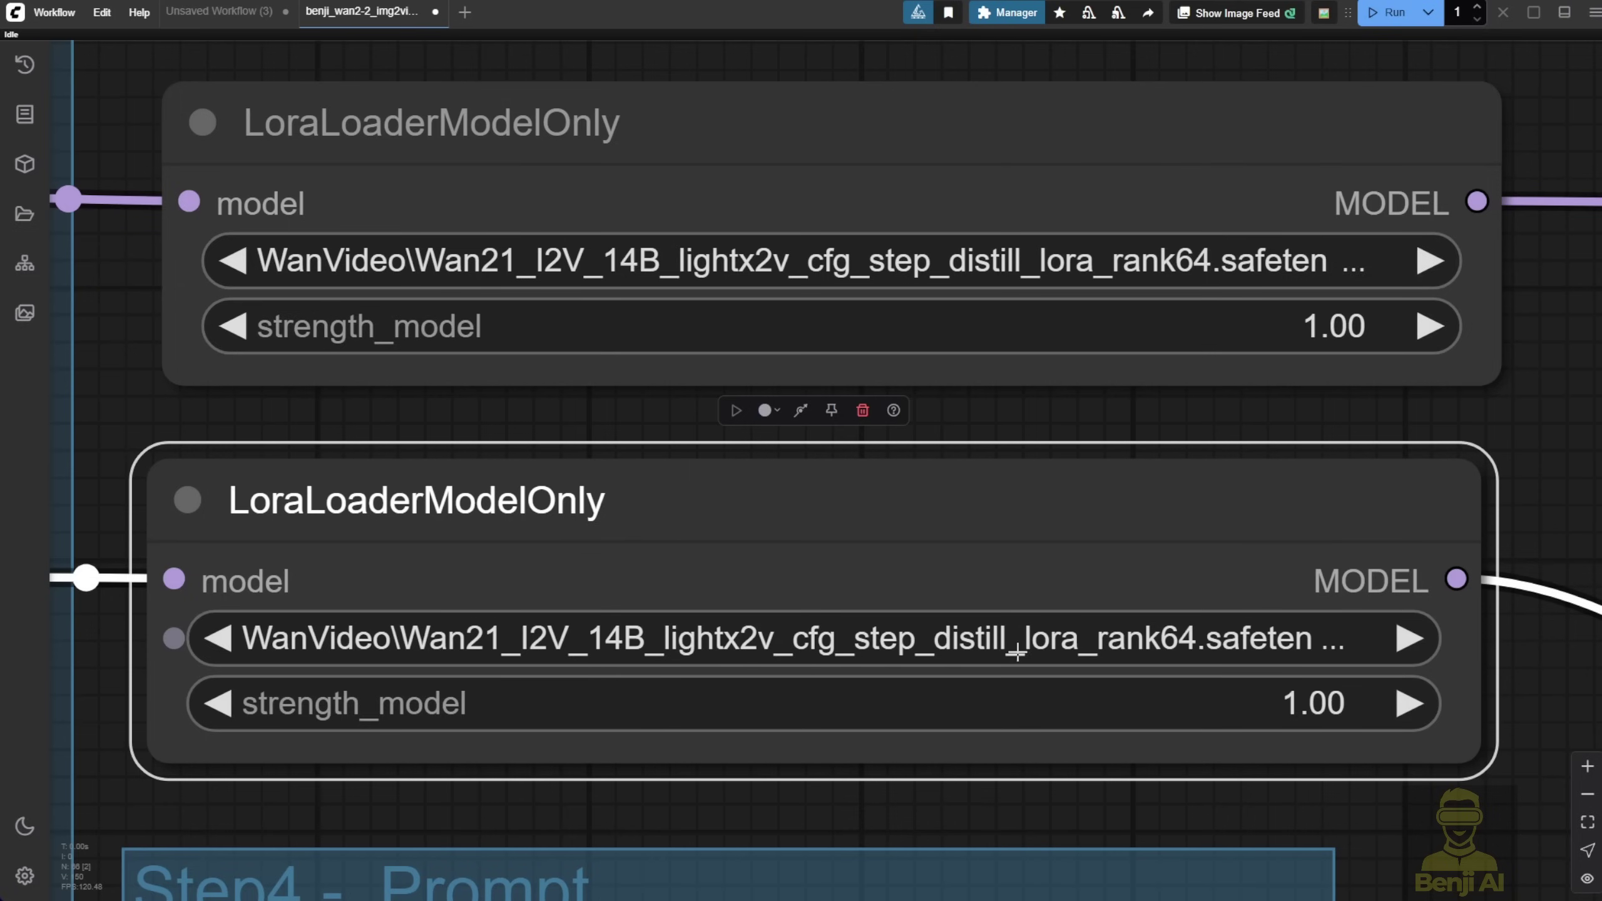
# Step: Examine how the two LoRA loader nodes feed into the High Noise Sampling and Low Noise Sampling groups
pyautogui.click(825, 149)
pyautogui.click(725, 520)
pyautogui.scroll(-6, 725, 520)
pyautogui.moveTo(289, 414); pyautogui.dragTo(704, 417)
pyautogui.scroll(3, 416, 331)
pyautogui.scroll(-3, 479, 385)
pyautogui.click(541, 522)
pyautogui.scroll(-5, 504, 454)
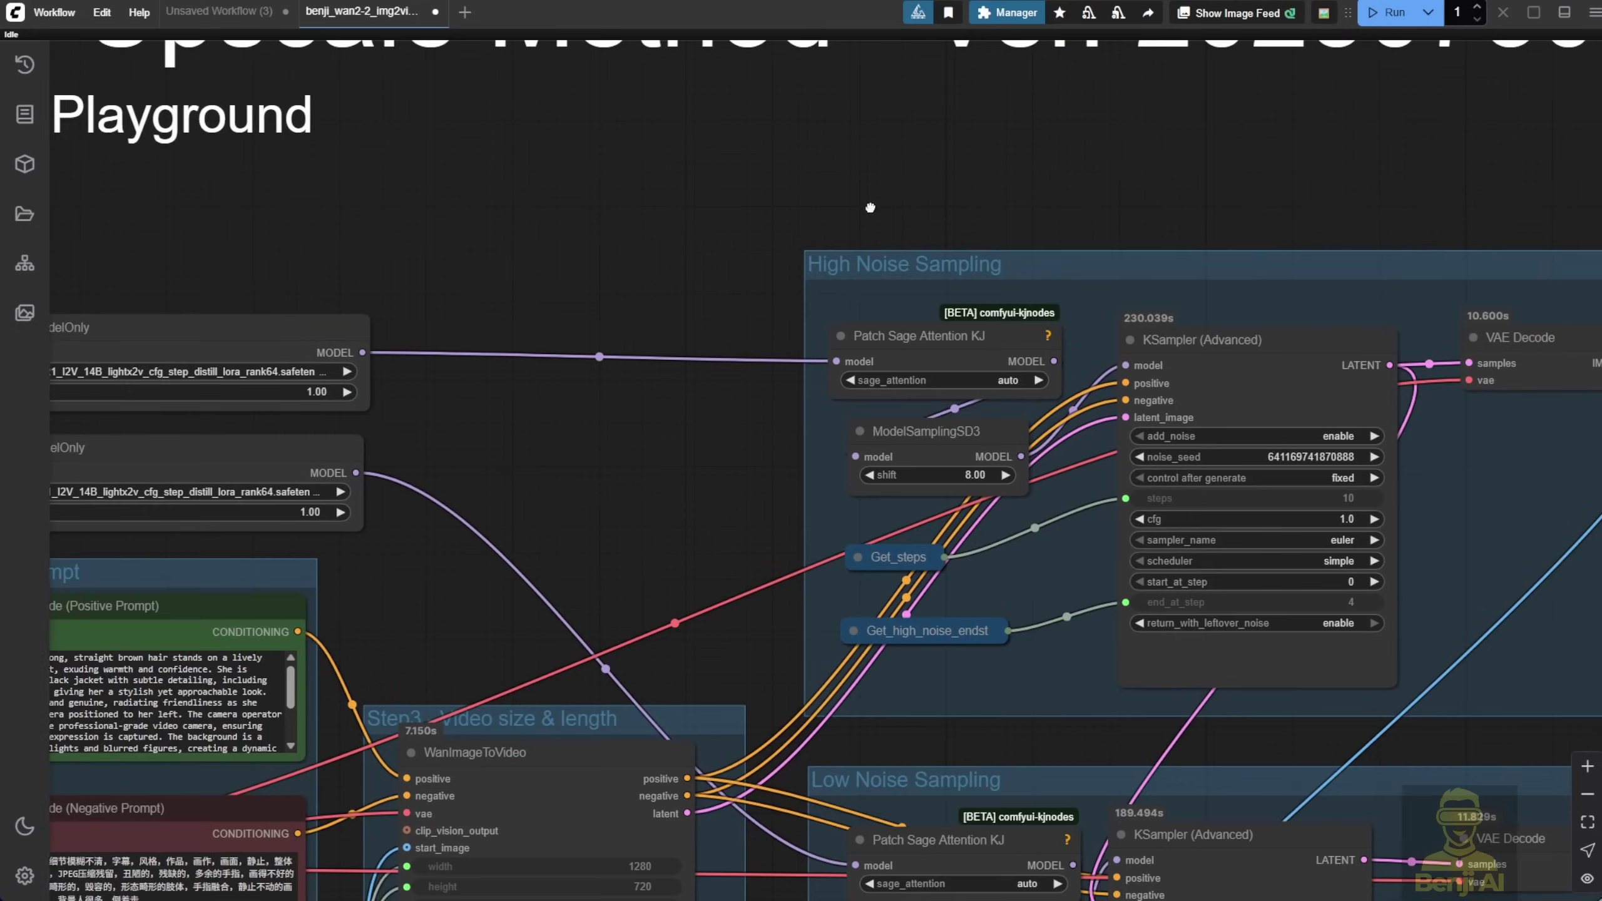
pyautogui.scroll(3, 816, 207)
pyautogui.click(516, 258)
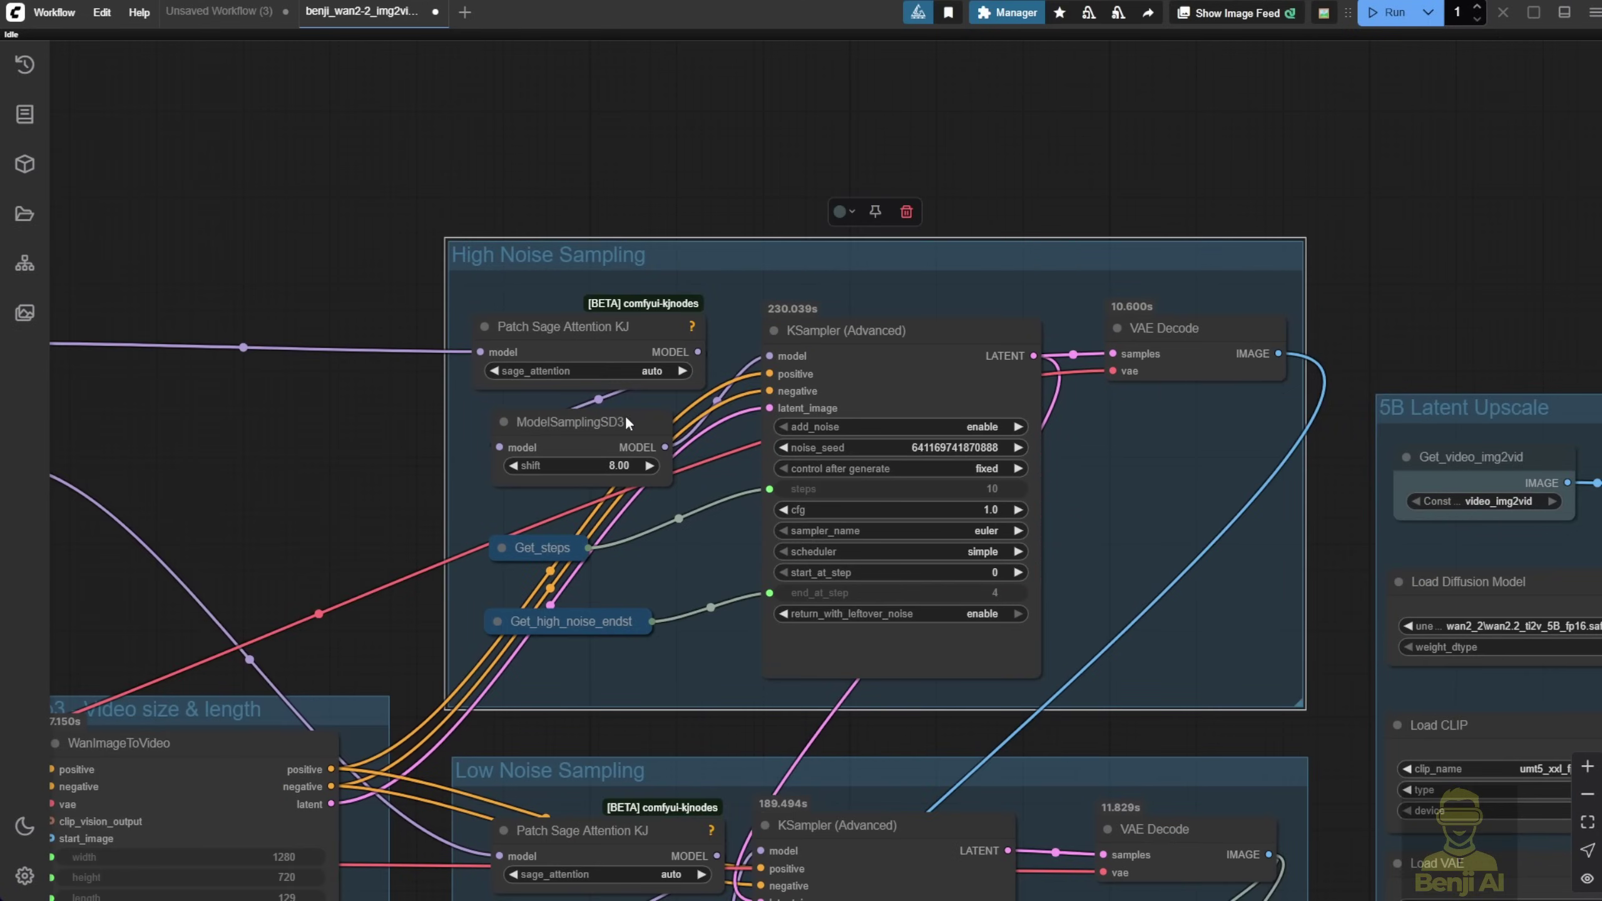
# Step: Set sage_attention to disabled in the High Noise Sampling group's Patch Sage Attention KJ node
pyautogui.scroll(2, 539, 341)
pyautogui.click(538, 341)
pyautogui.scroll(2, 536, 391)
pyautogui.click(659, 389)
pyautogui.click(744, 411)
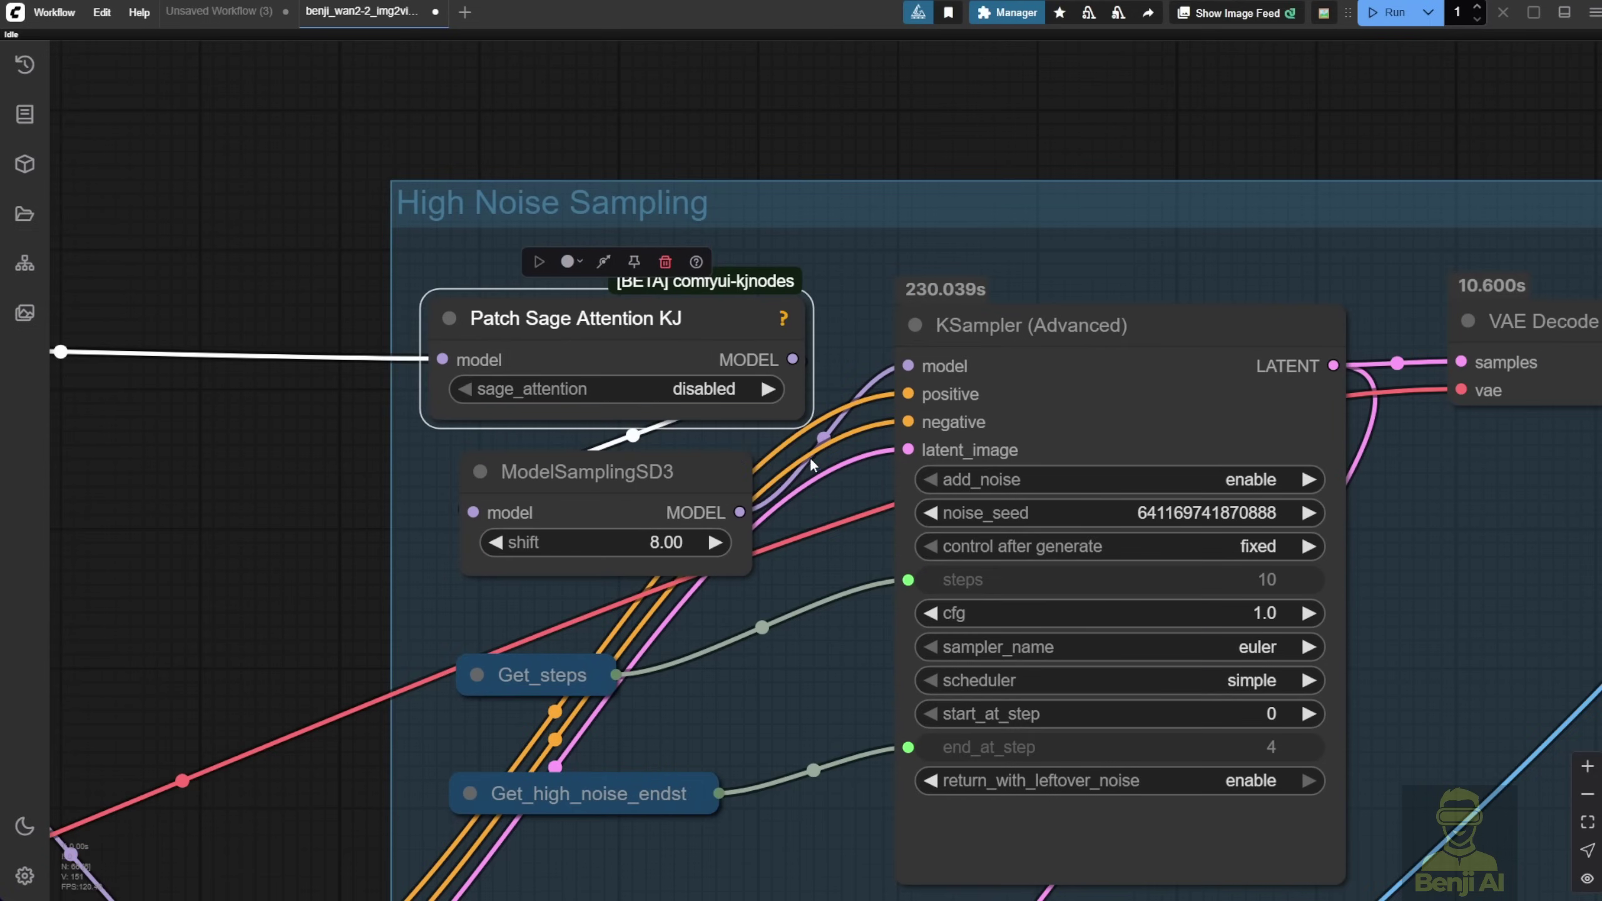
# Step: Set sage_attention to auto in the High Noise Sampling group's Patch Sage Attention KJ node
pyautogui.click(663, 390)
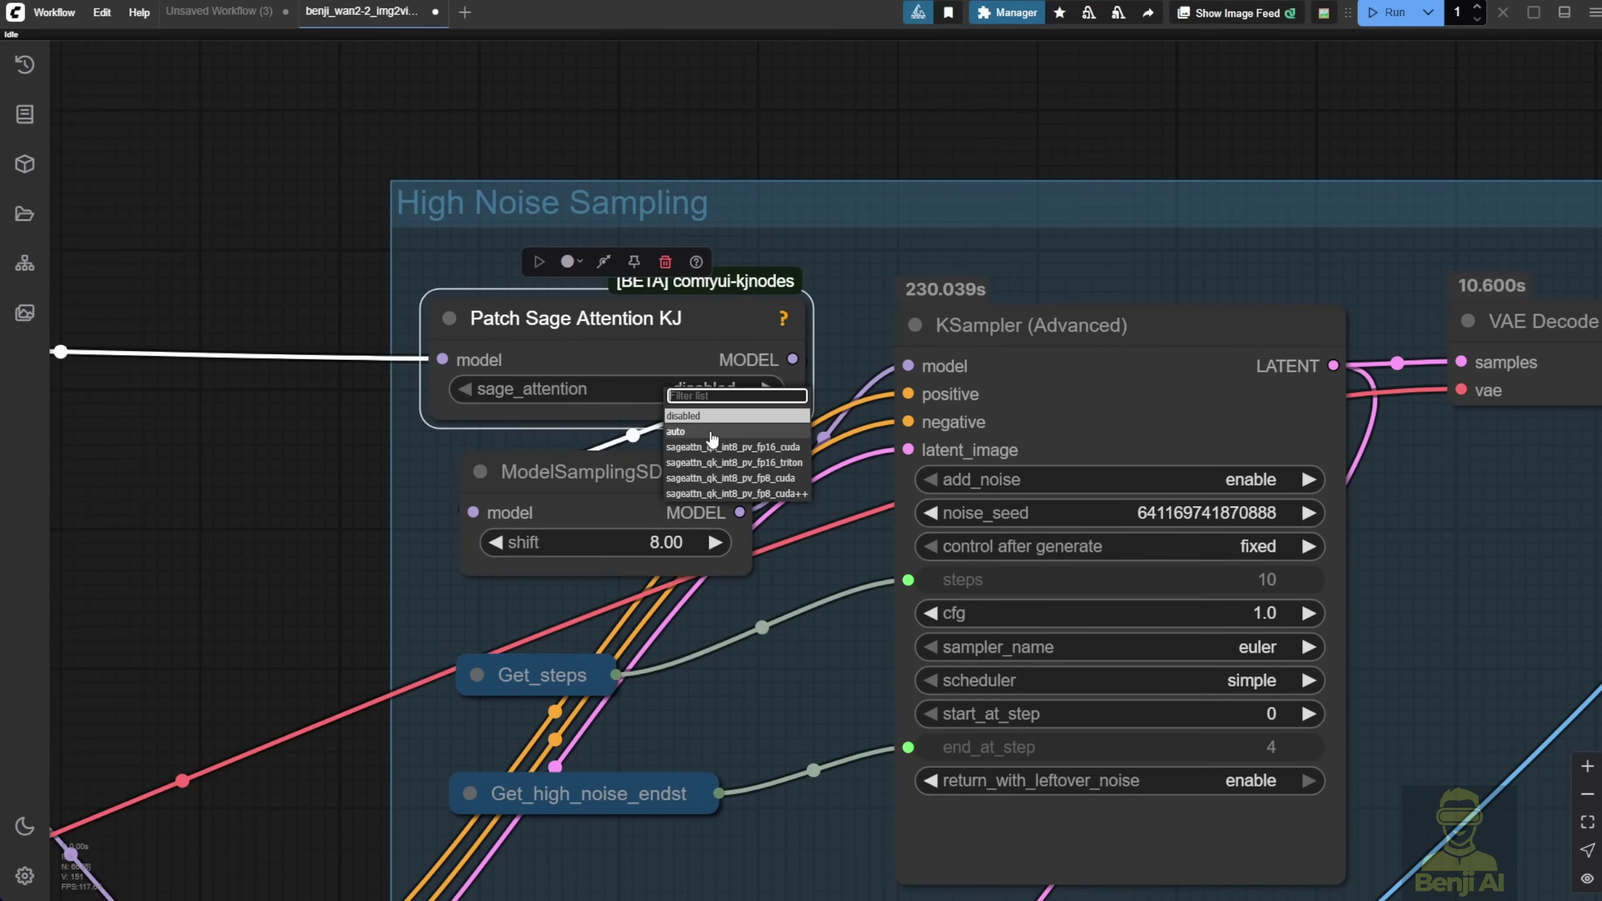
pyautogui.click(681, 407)
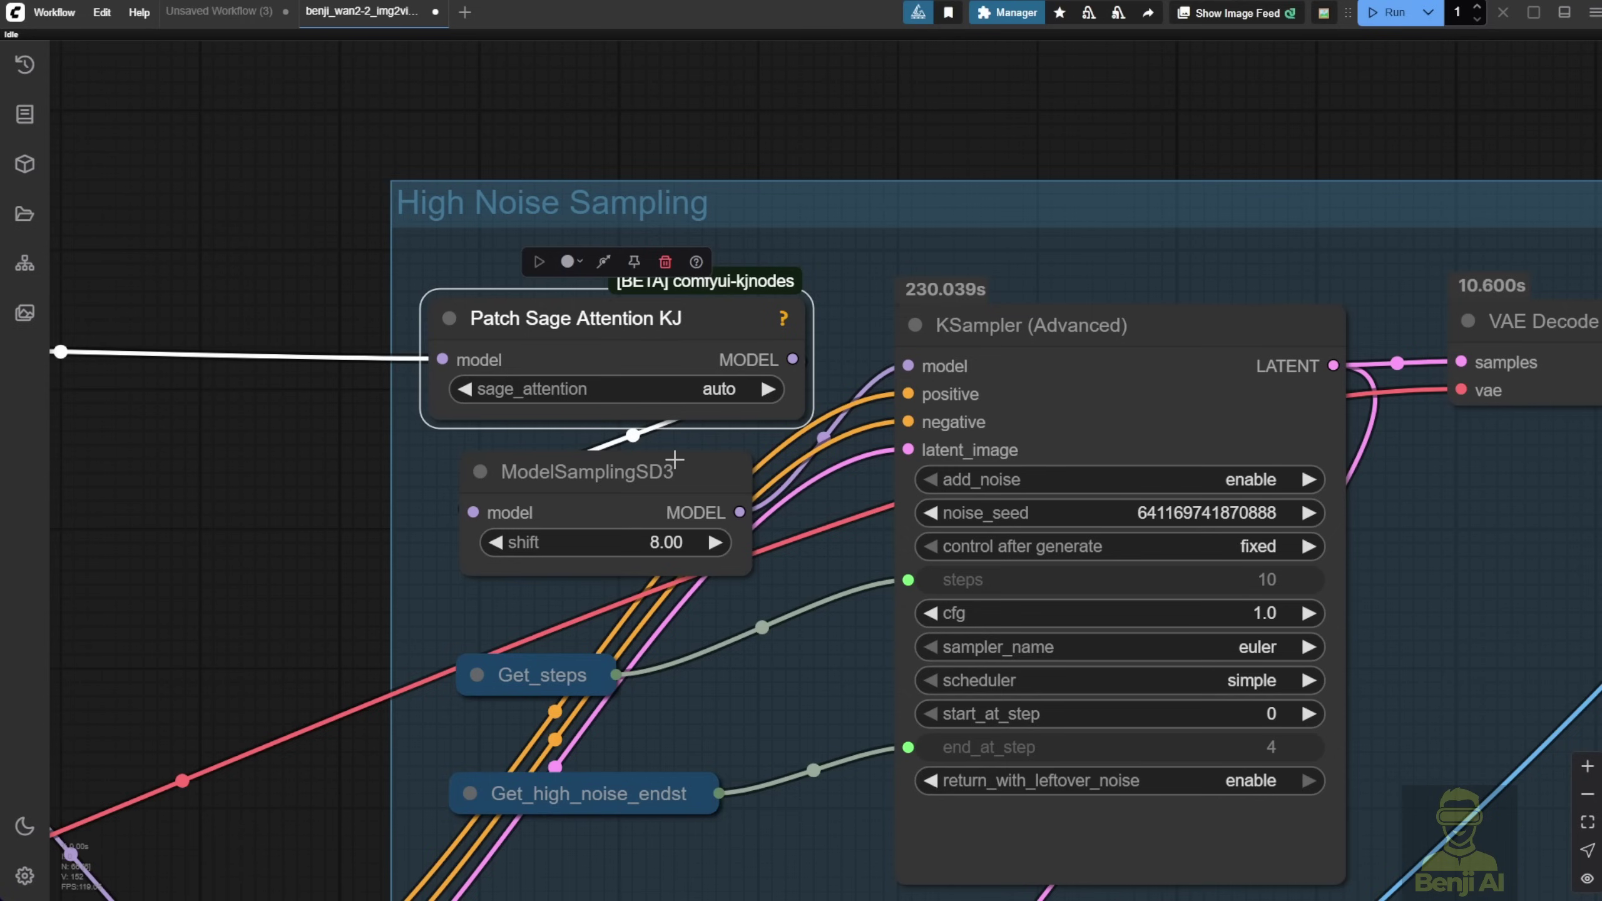
pyautogui.scroll(-3, 278, 442)
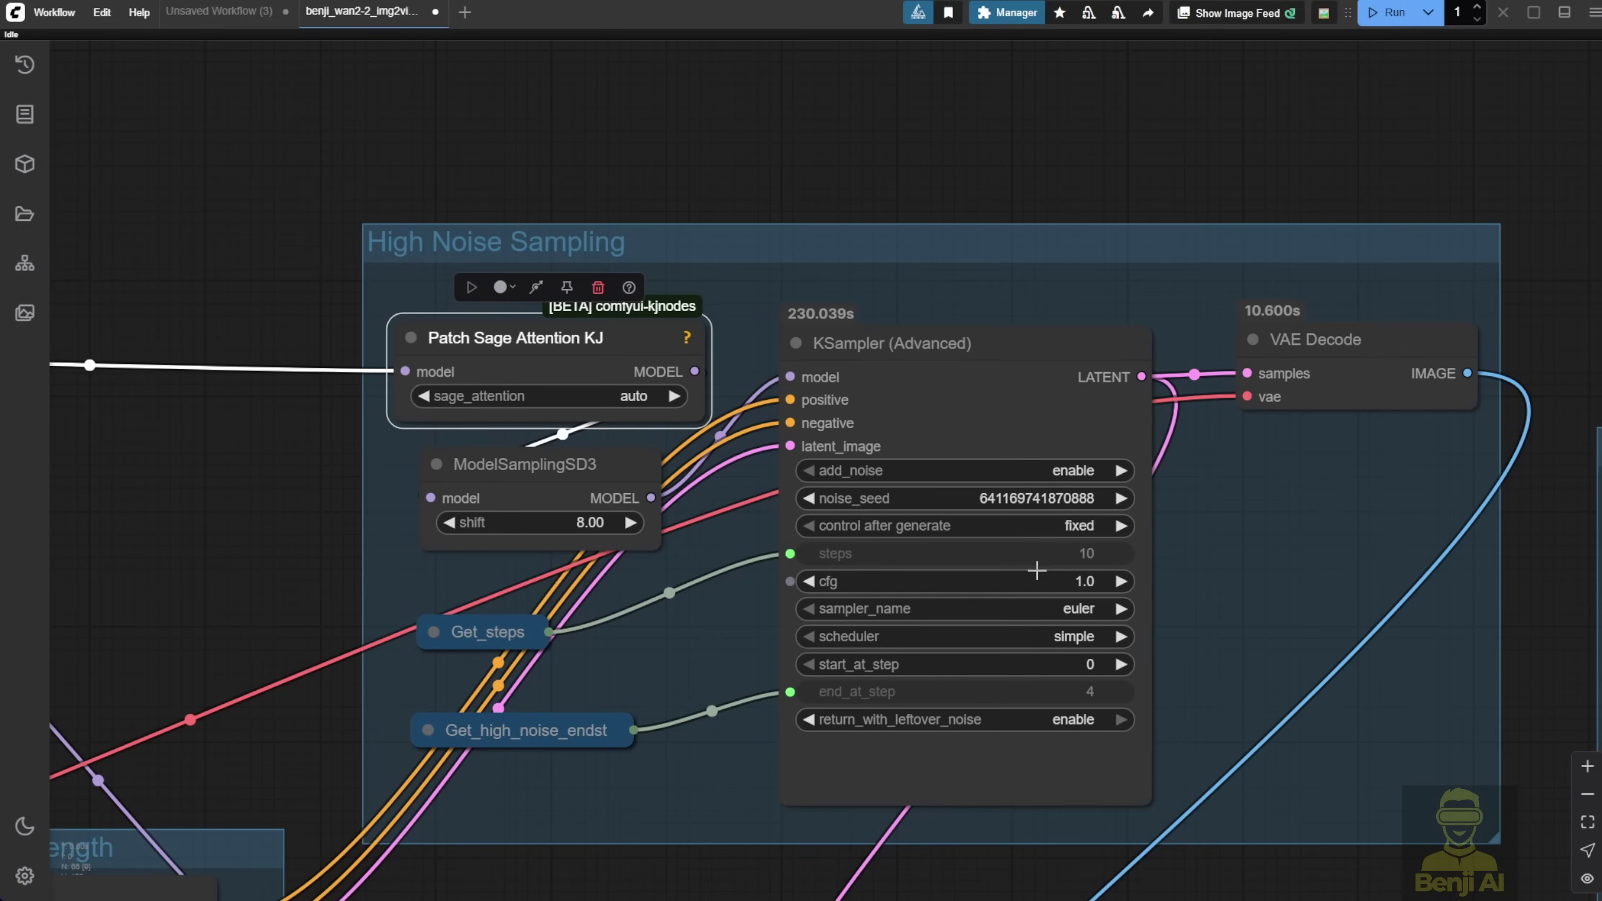
# Step: Examine the High Noise Sampling KSampler's settings and the constant used by the Get_steps node feeding its steps input
pyautogui.scroll(2, 1034, 578)
pyautogui.scroll(2, 1134, 590)
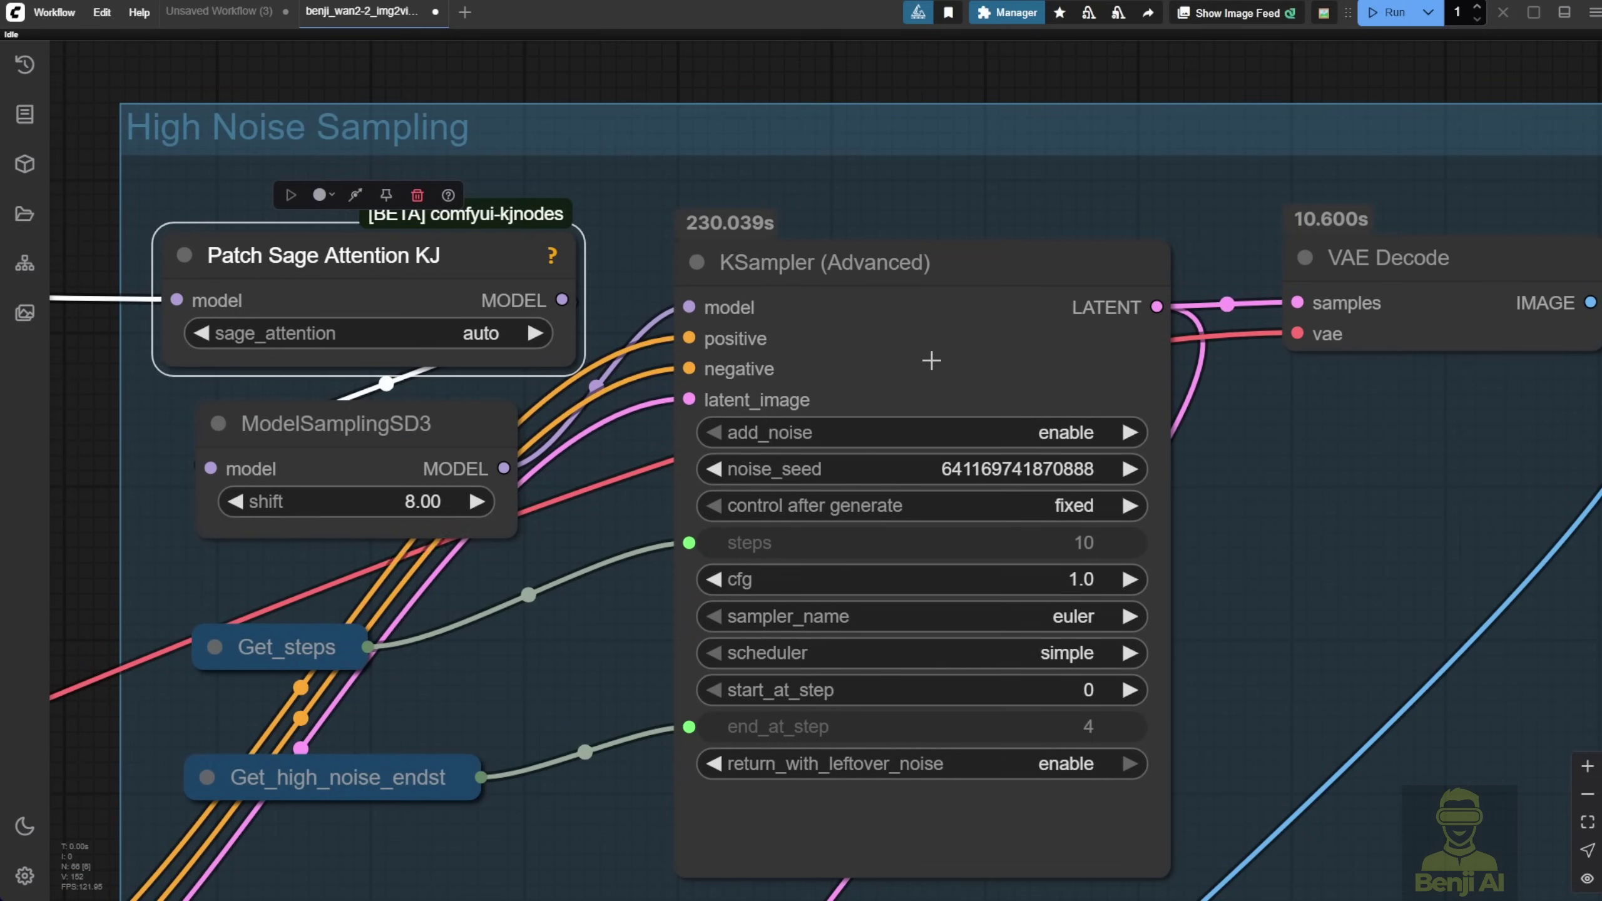
pyautogui.click(918, 375)
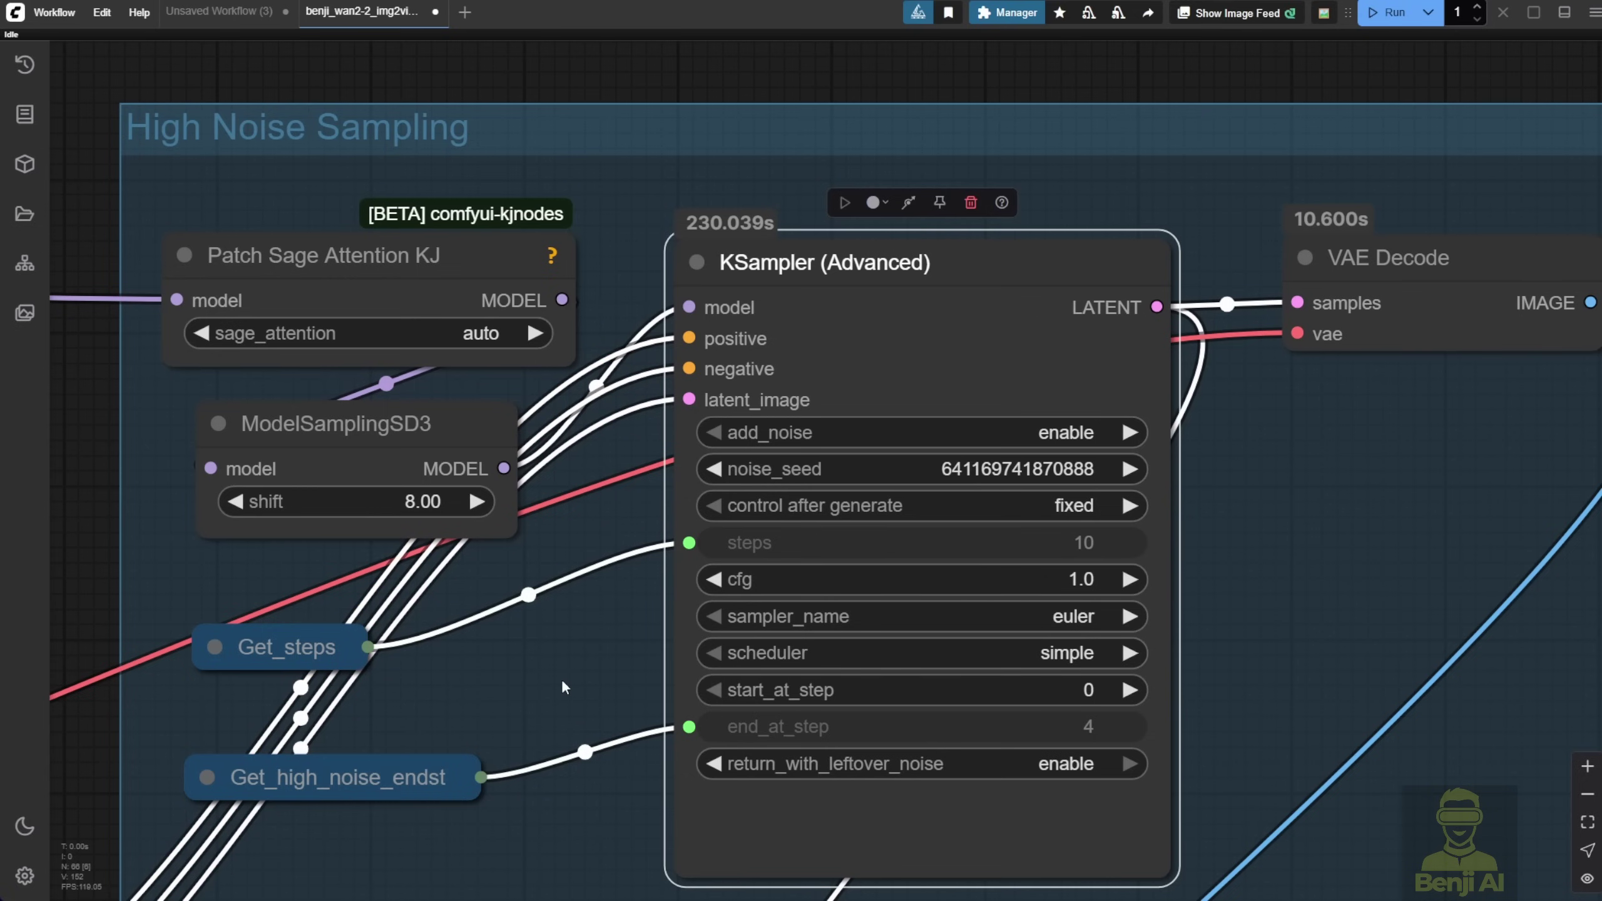
pyautogui.click(215, 647)
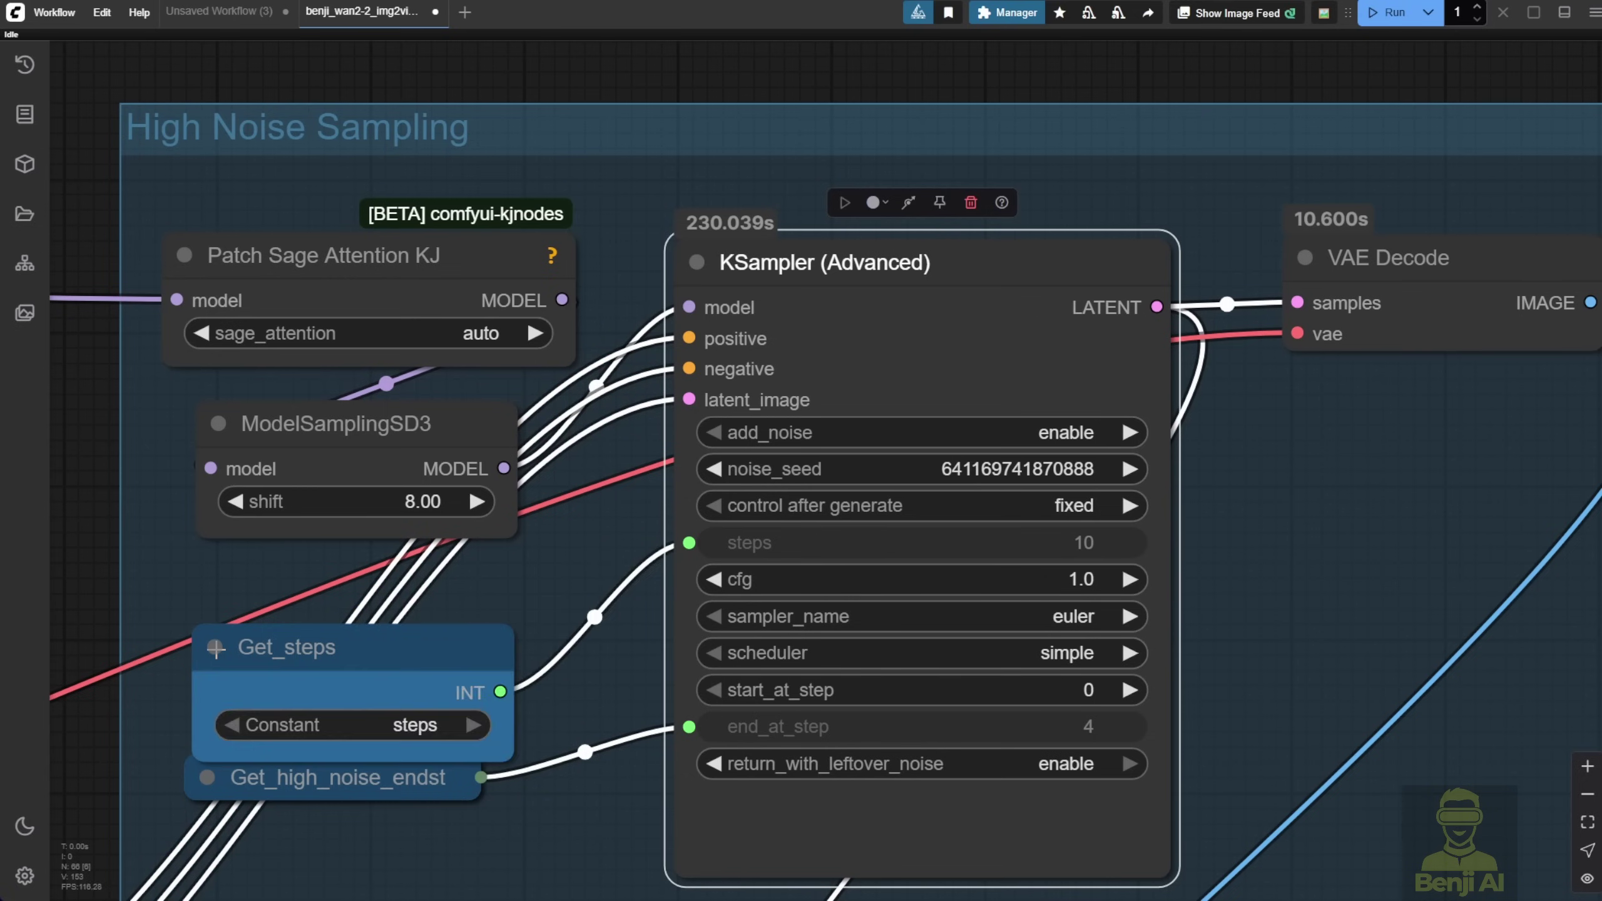
pyautogui.click(274, 653)
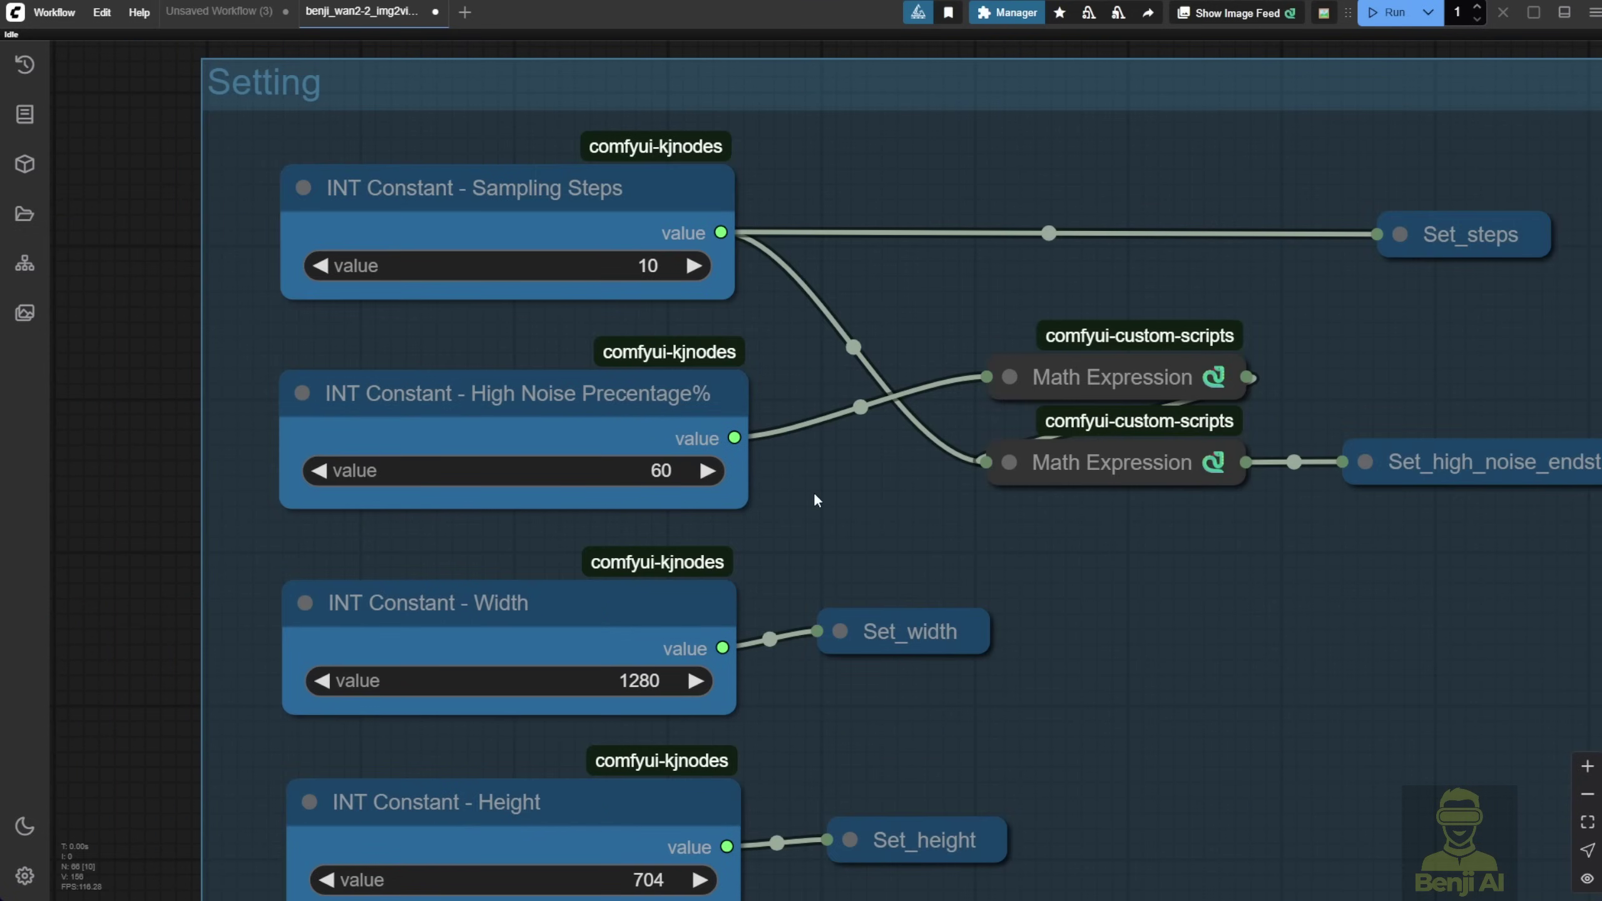
# Step: Inspect the High Noise Precentage% node and the formulas in the two Math Expression nodes of the Setting group
pyautogui.click(558, 407)
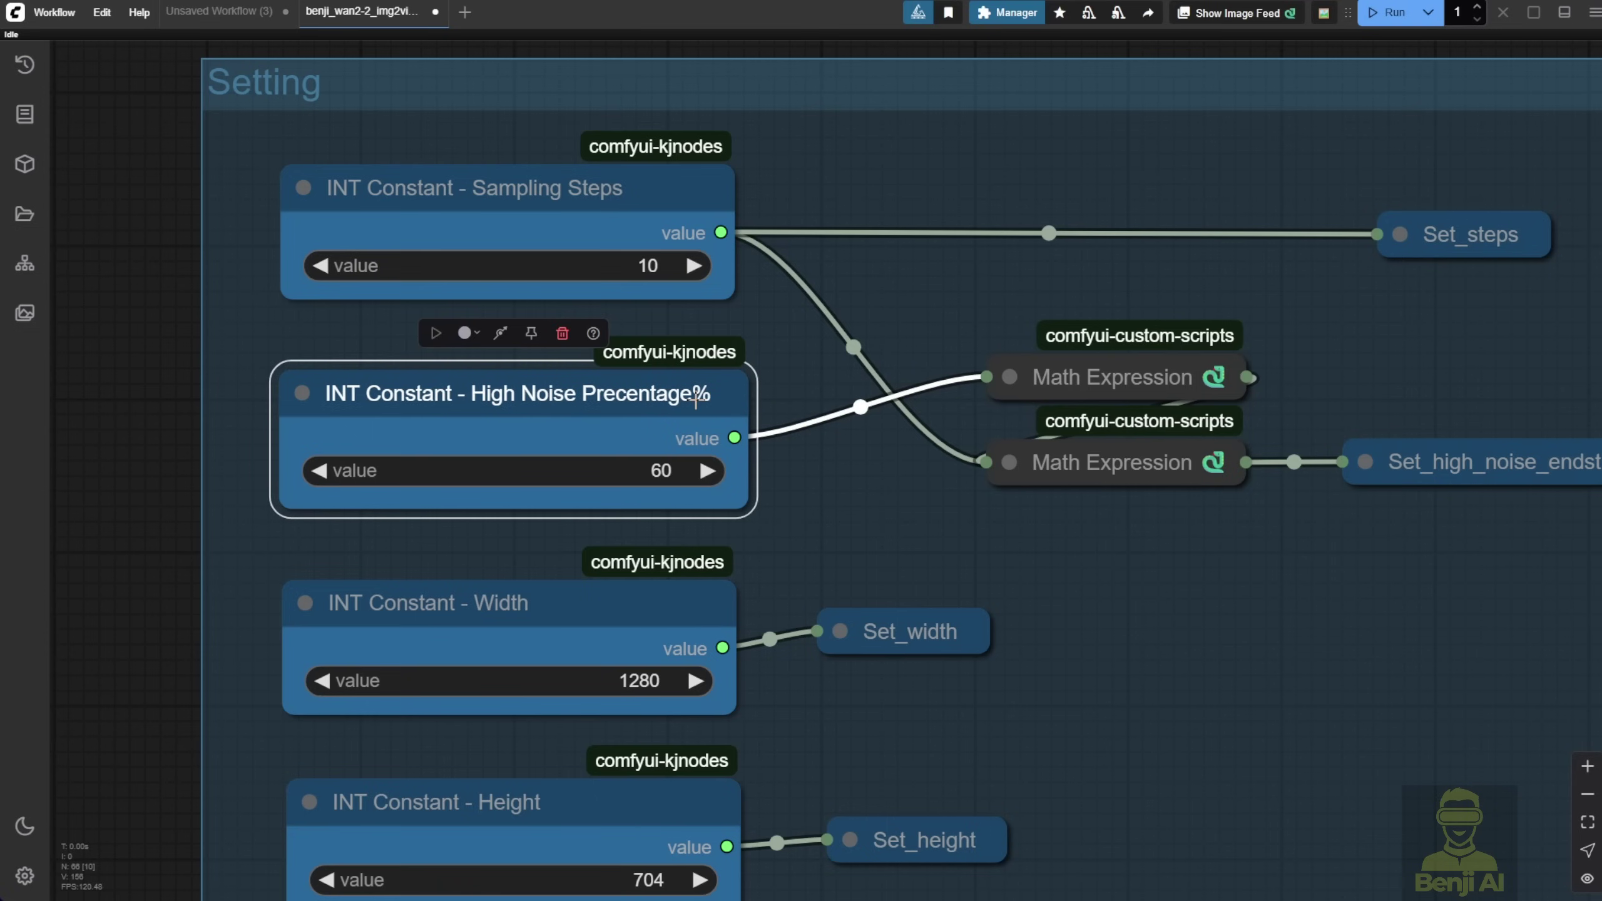
pyautogui.moveTo(589, 393); pyautogui.dragTo(585, 378)
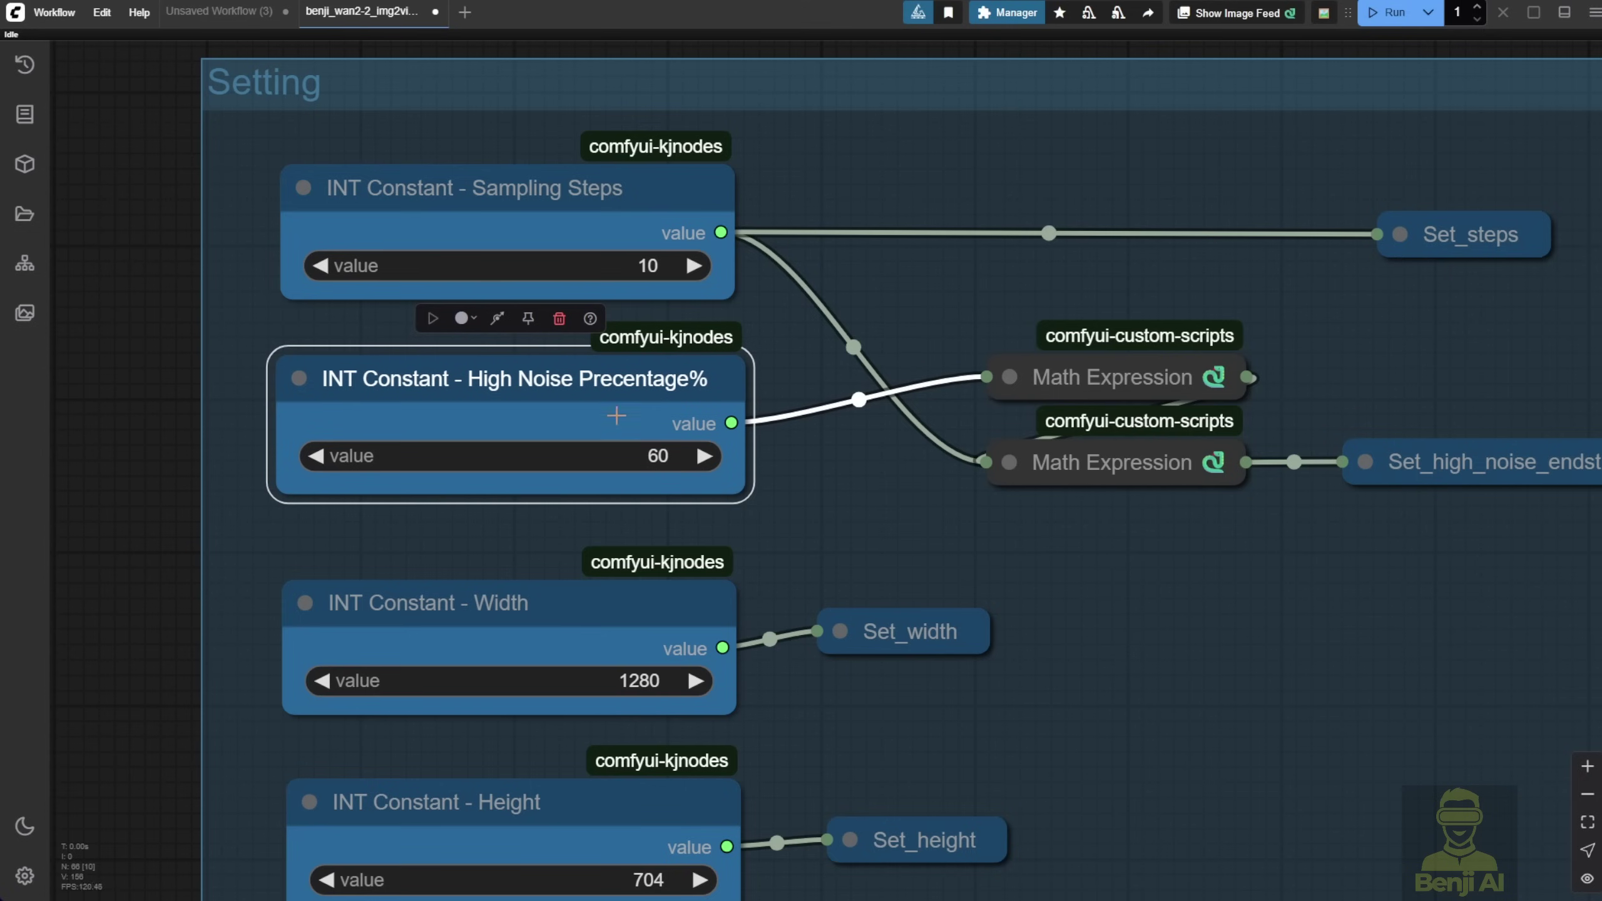
pyautogui.click(1010, 377)
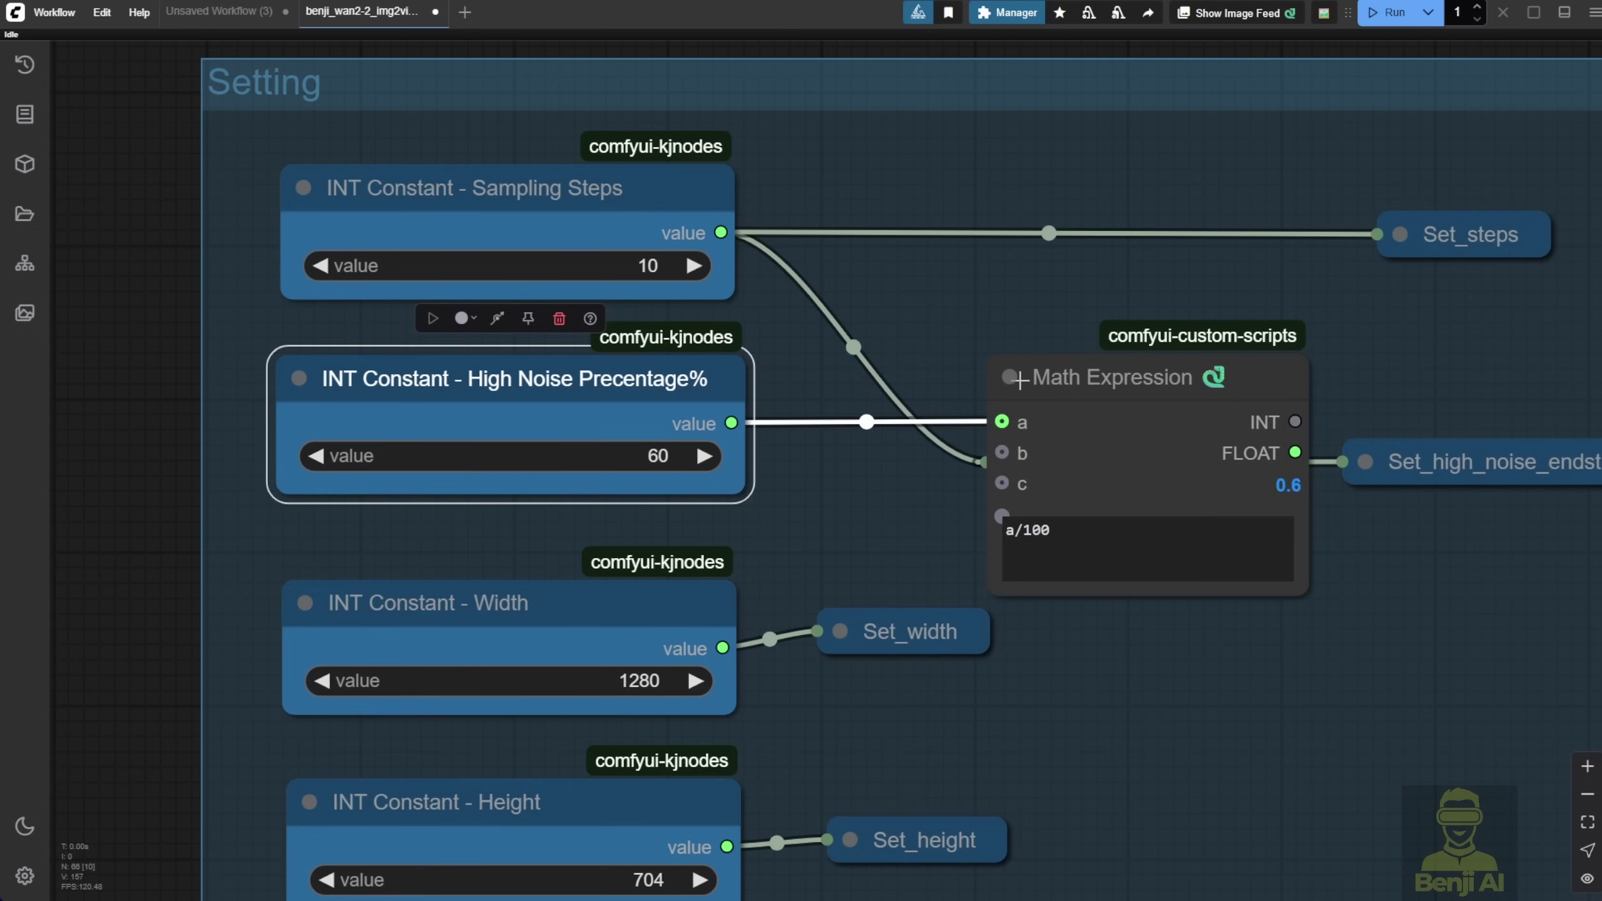
pyautogui.click(1010, 378)
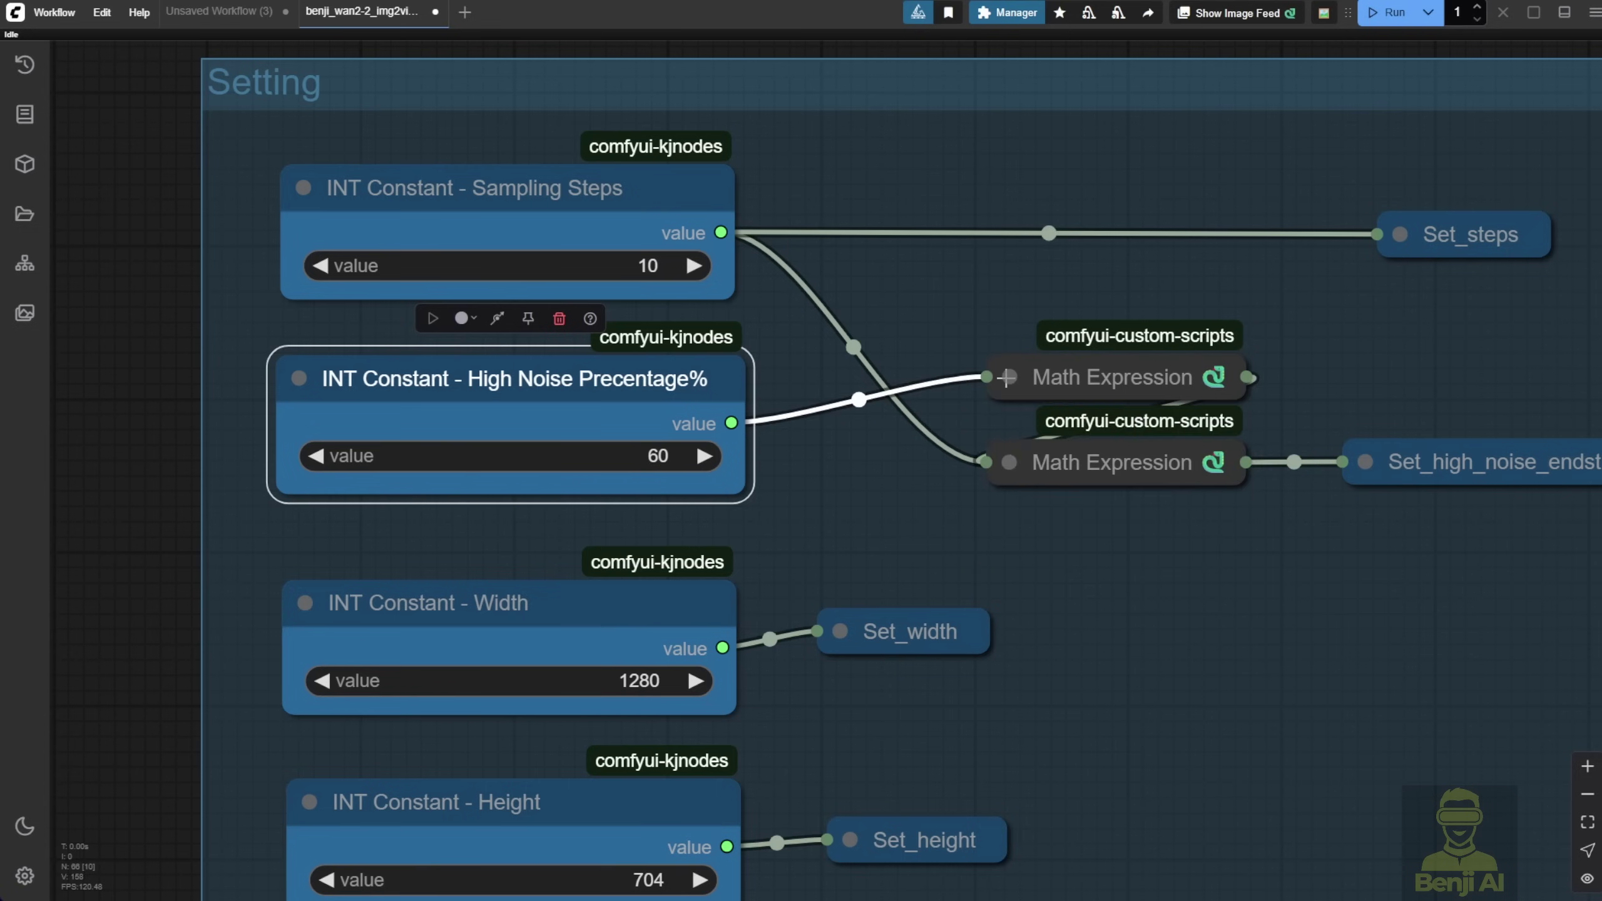
pyautogui.click(1010, 462)
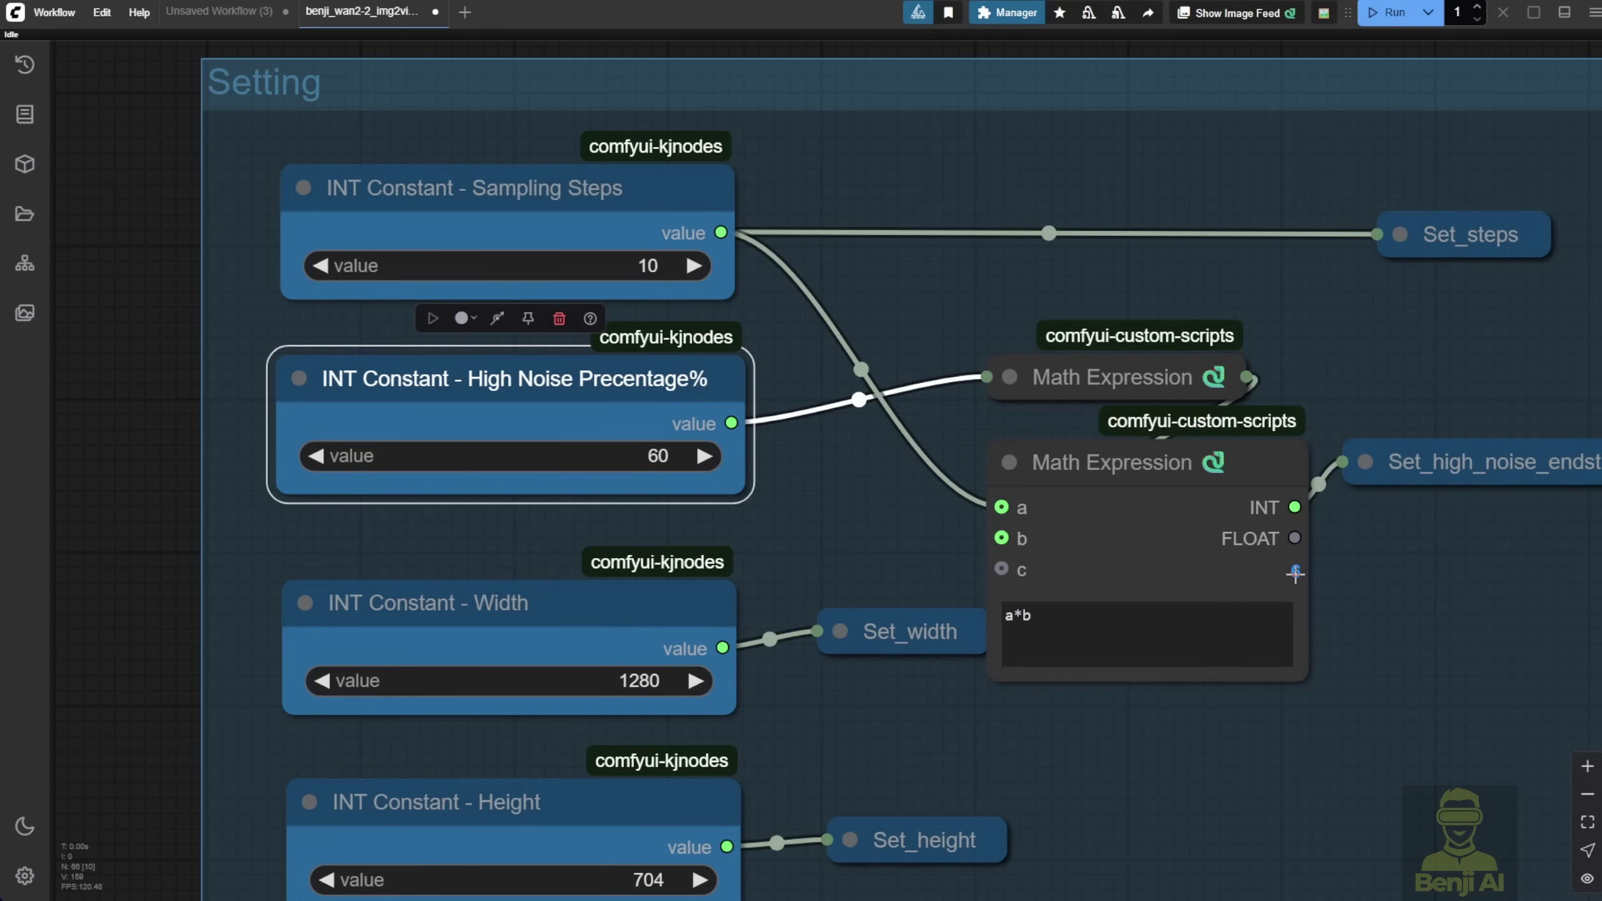
pyautogui.click(1009, 462)
pyautogui.click(954, 284)
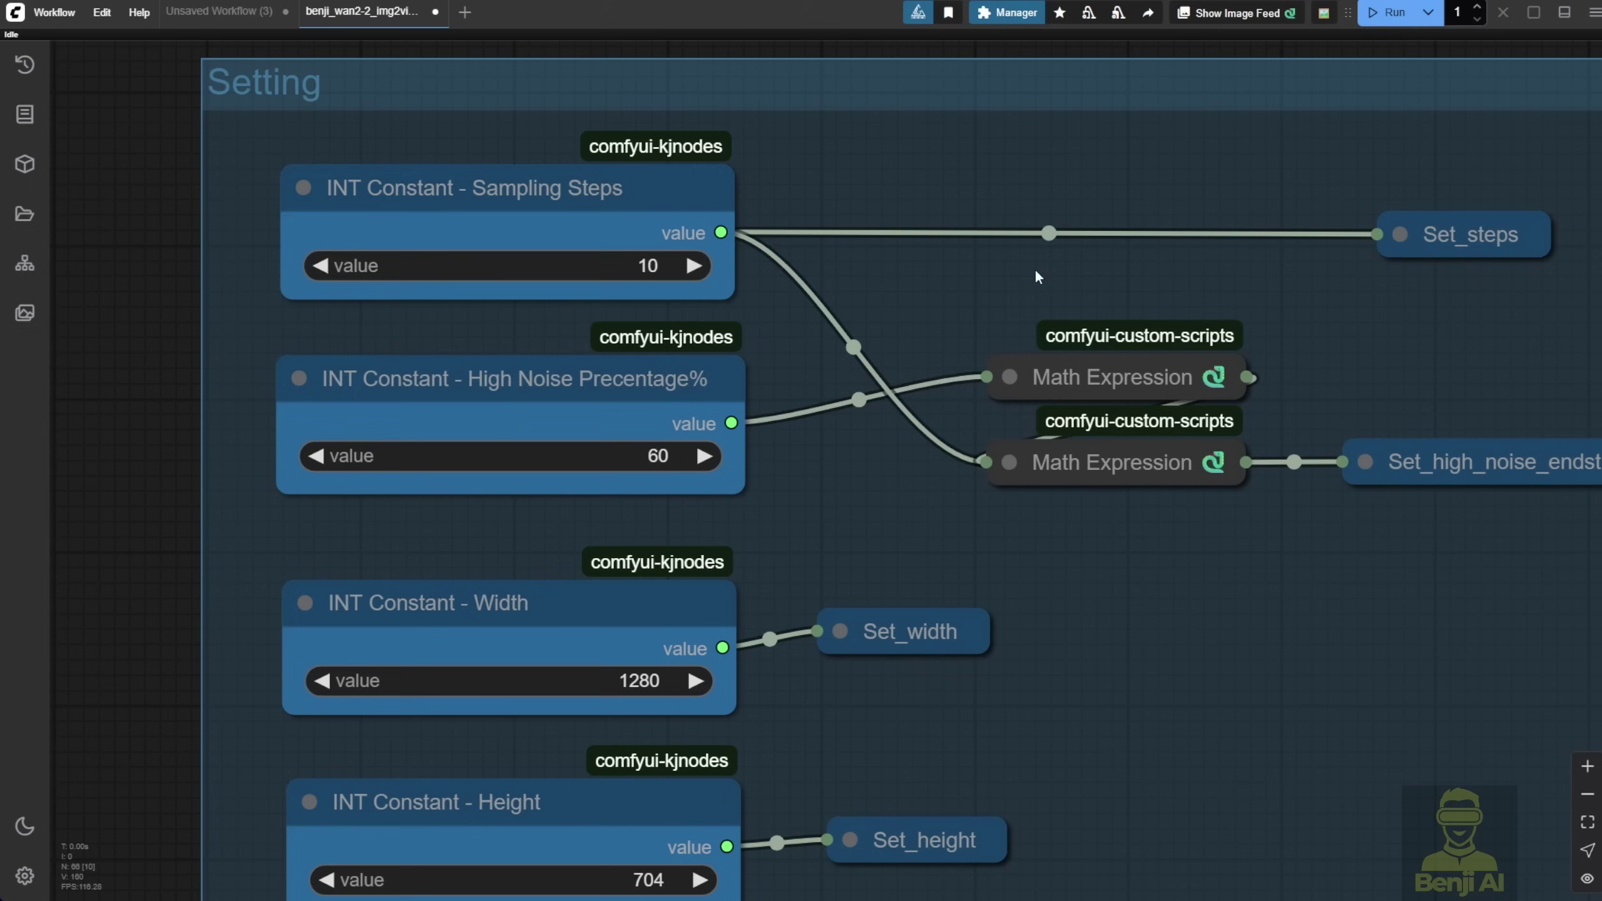
# Step: Trace the Sampling Steps links and the Get_high_noise_endst node feeding end_at_step on the High Noise Sampling KSampler
pyautogui.click(558, 193)
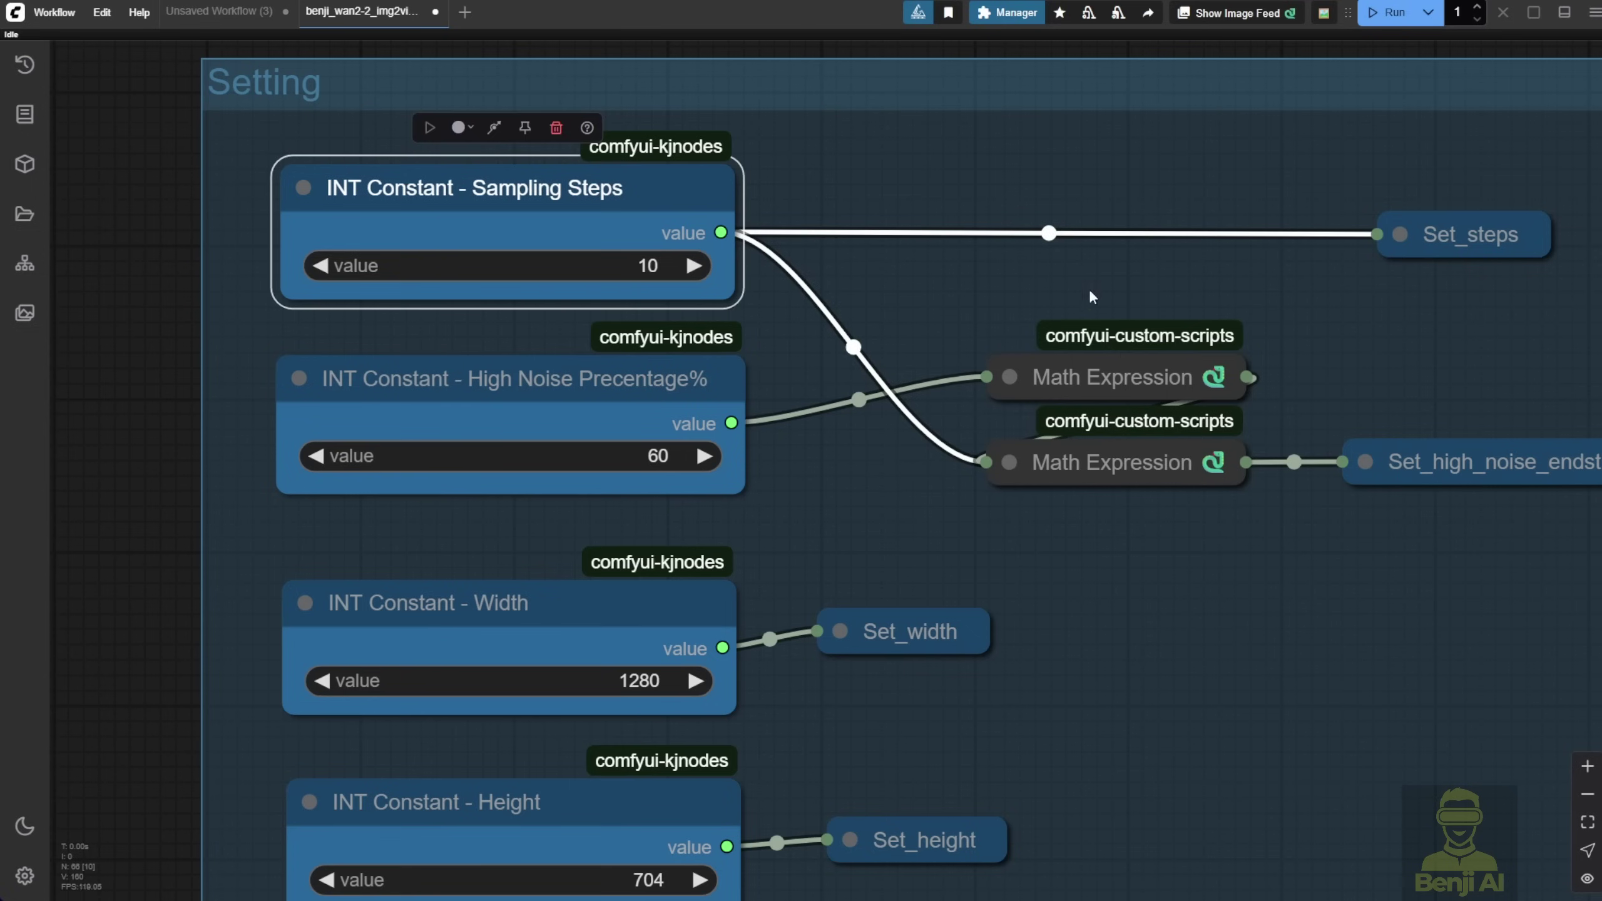
pyautogui.moveTo(1314, 297); pyautogui.dragTo(635, 228)
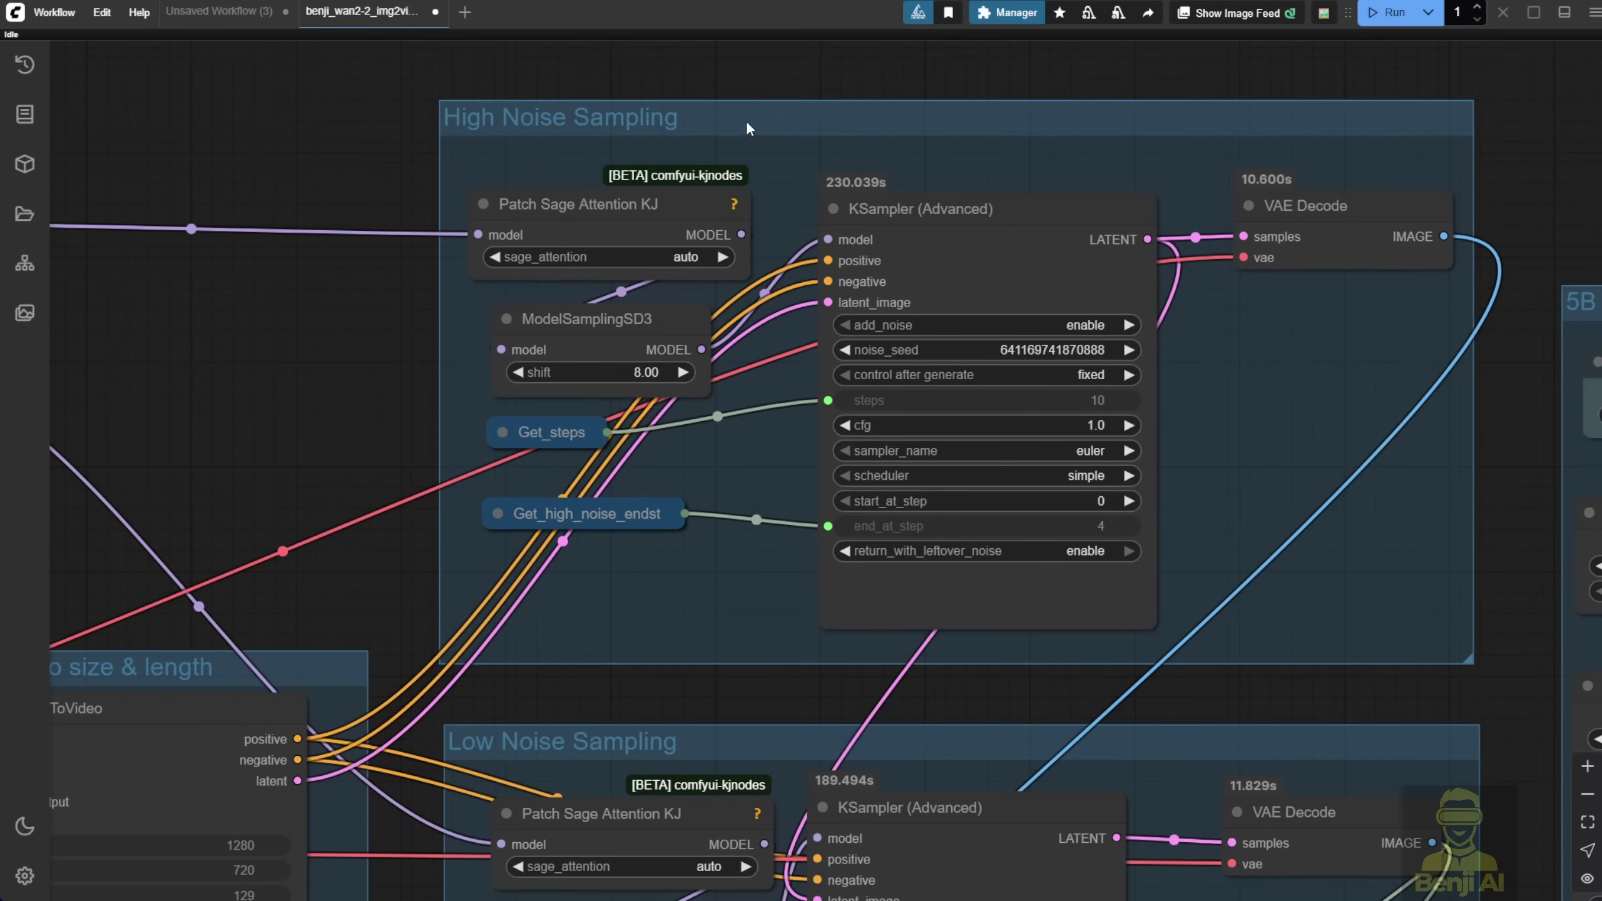
pyautogui.moveTo(596, 518); pyautogui.dragTo(596, 536)
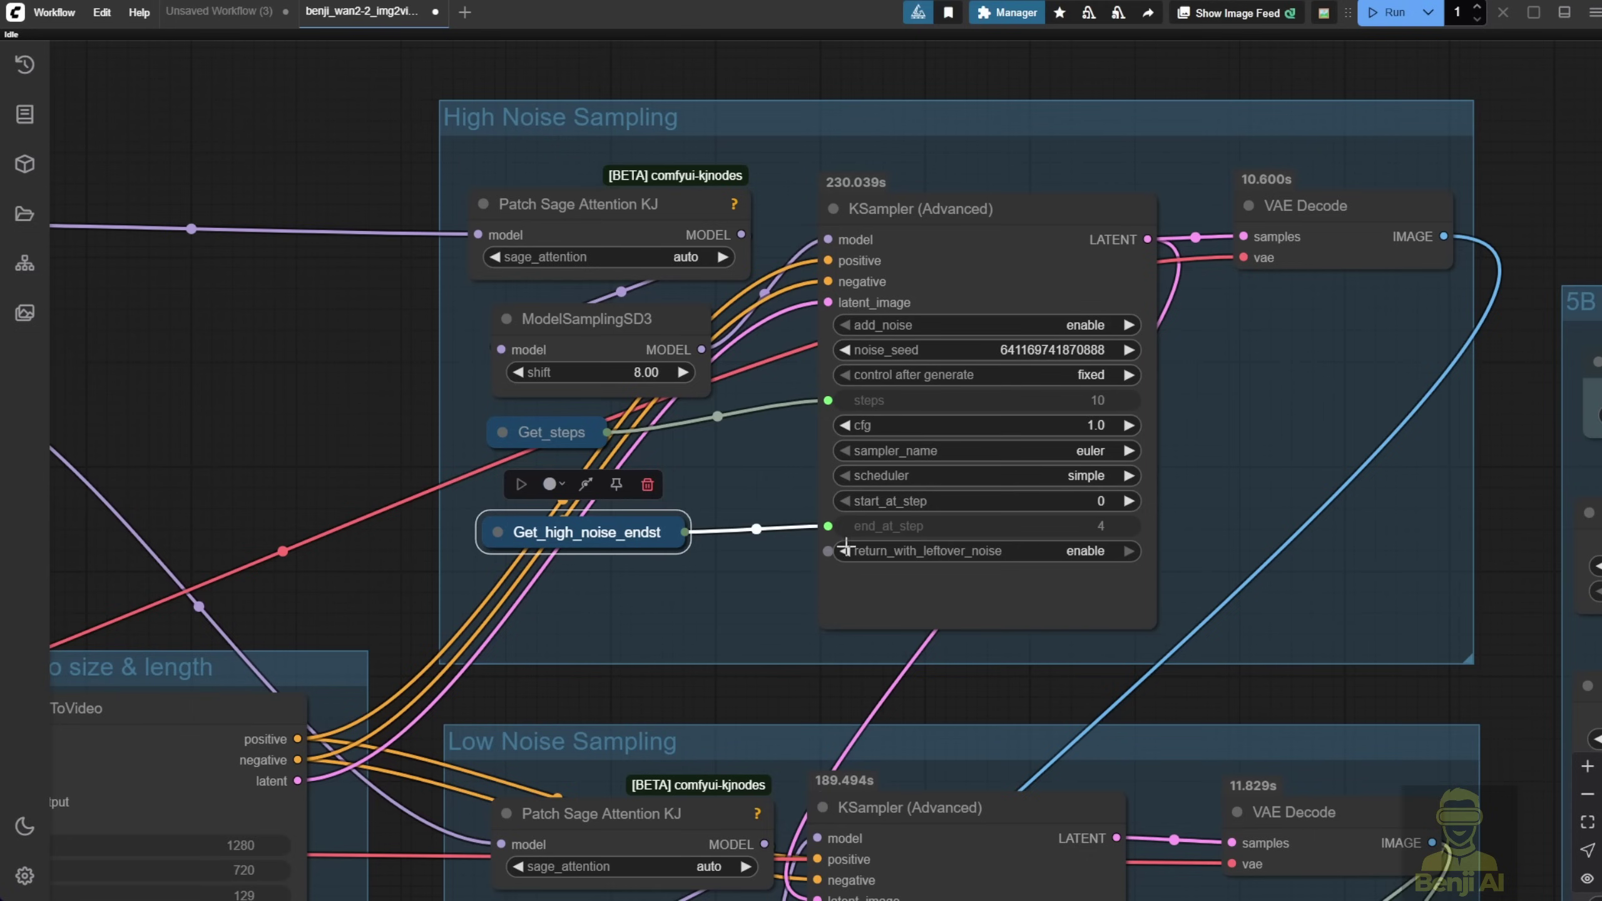
# Step: Set the High Noise Precentage% constant in the Setting group to 50
pyautogui.click(601, 603)
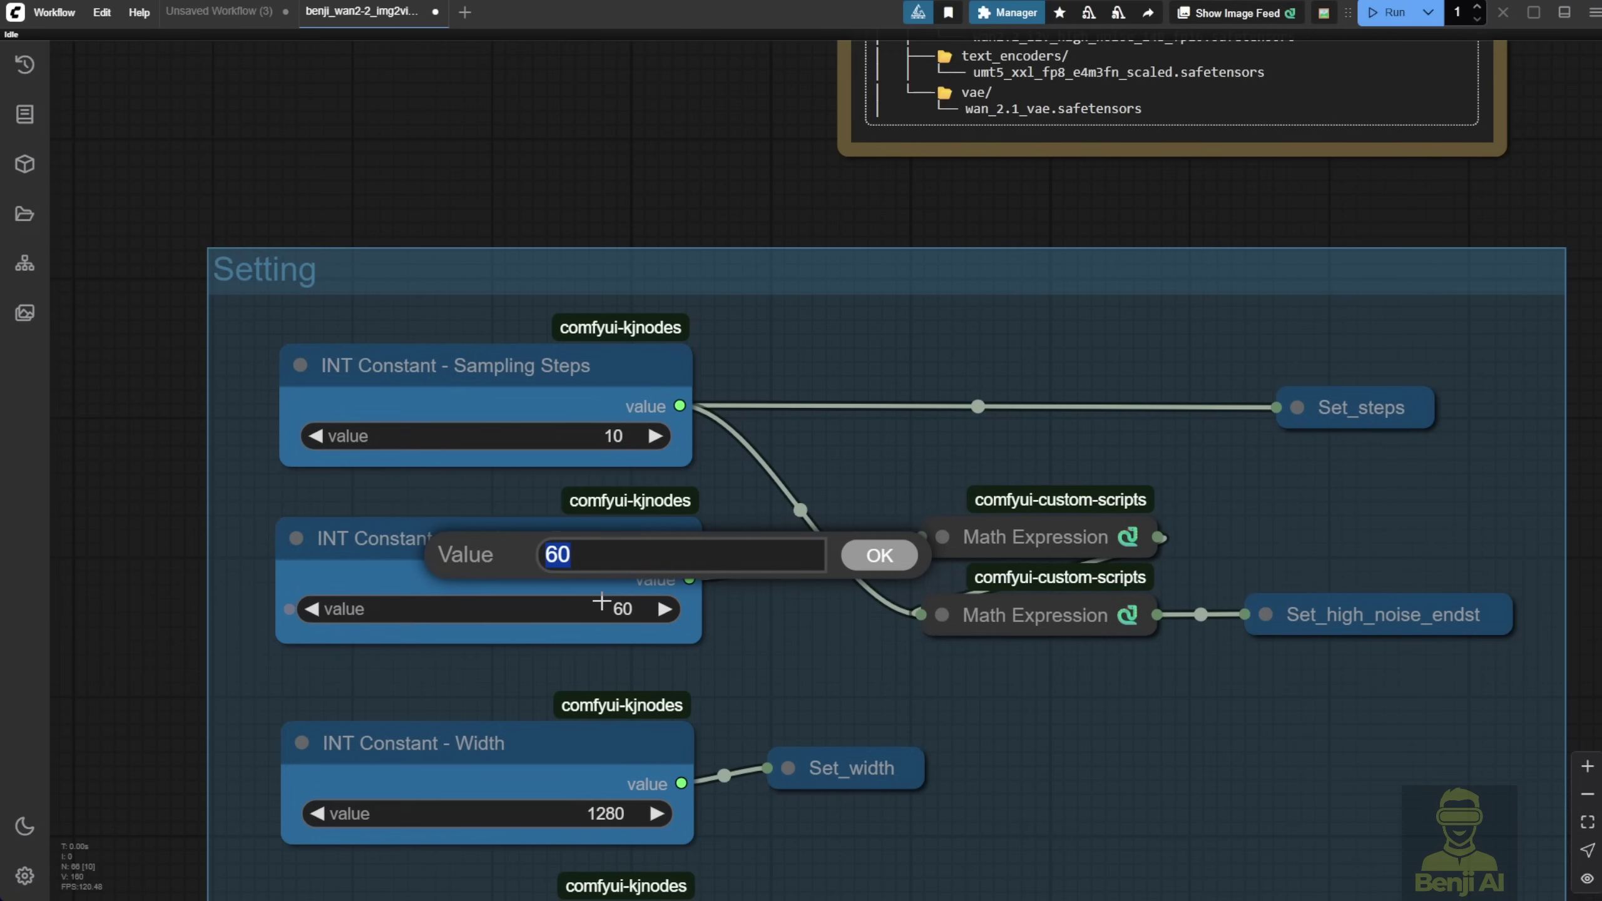
pyautogui.write('50')
pyautogui.press('Escape')
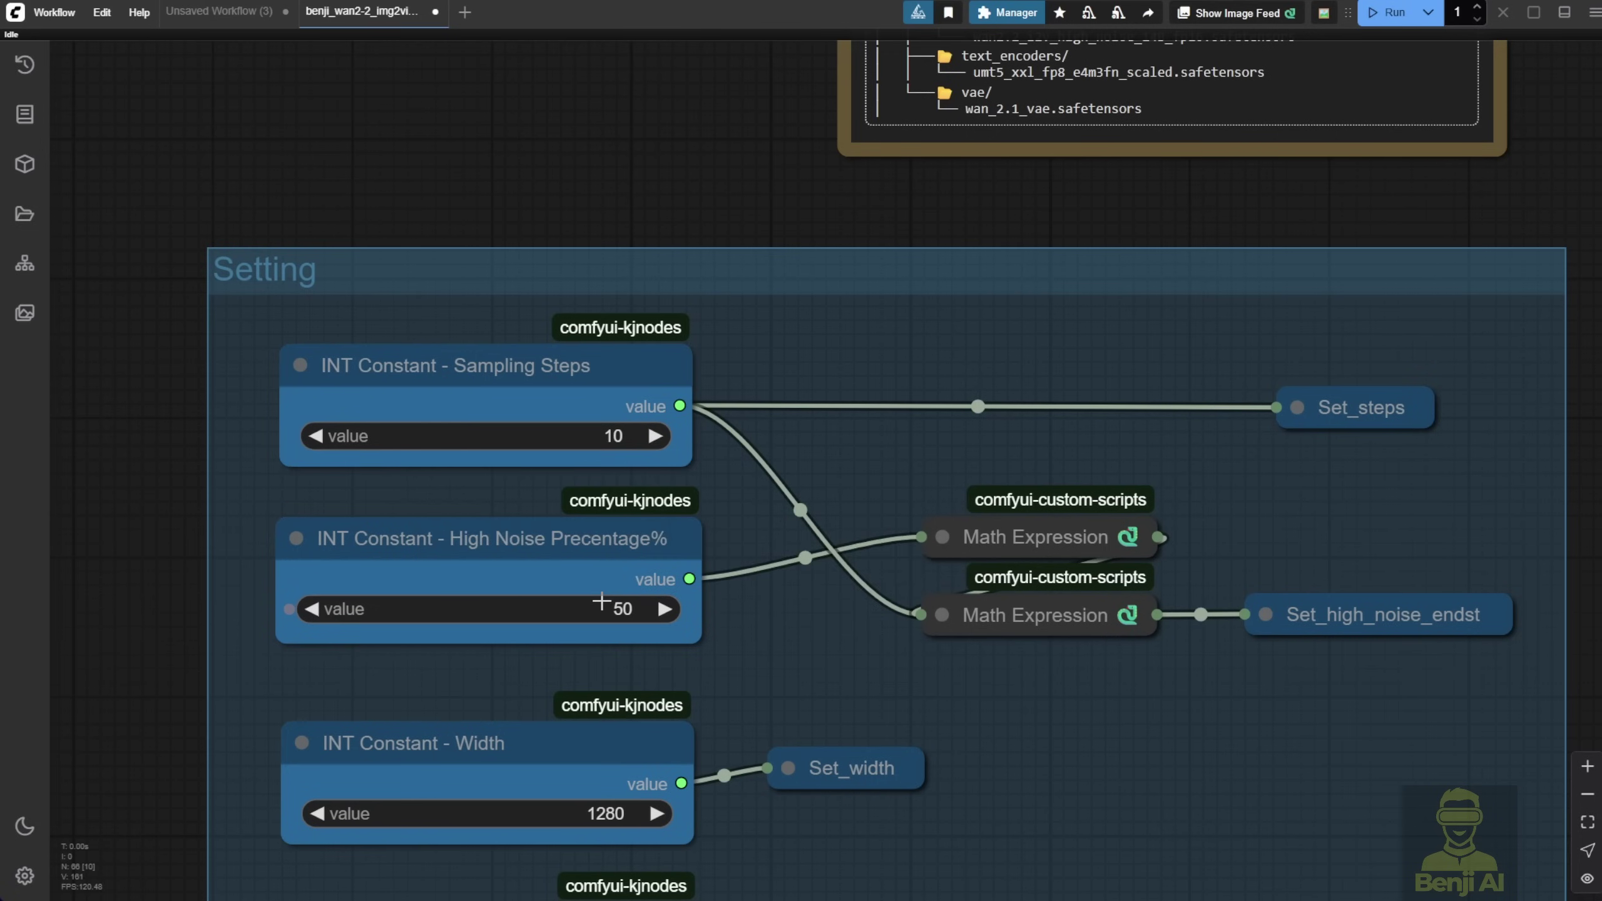
# Step: Try the High Noise Precentage% constant at 25, finishing with a value of 20
pyautogui.scroll(5, 601, 602)
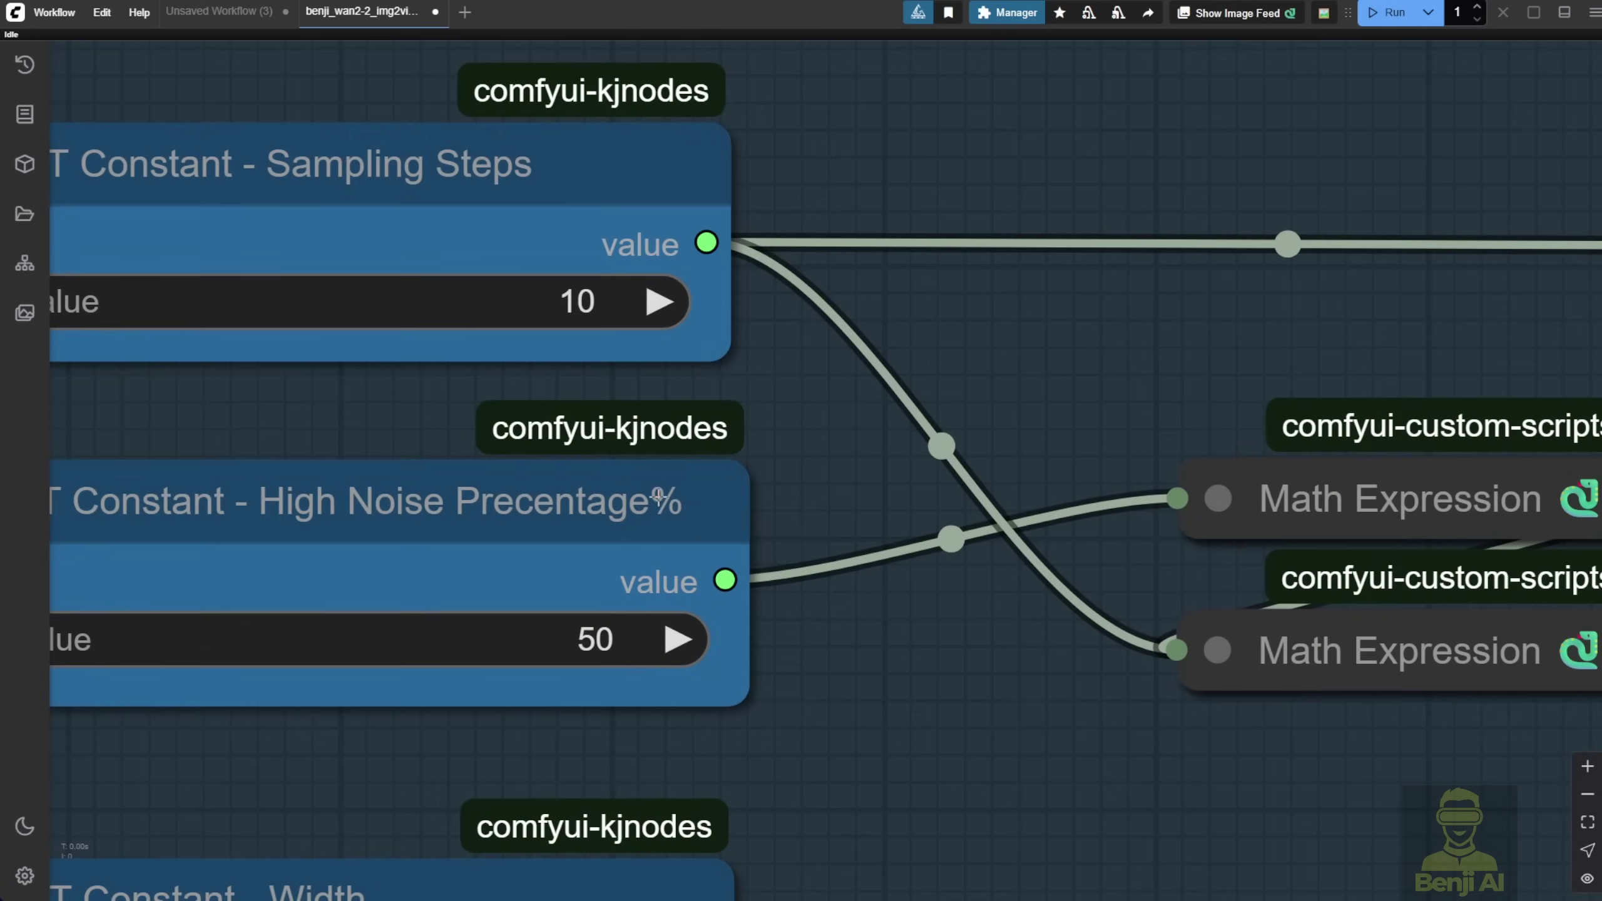
pyautogui.hscroll(-4, 609, 662)
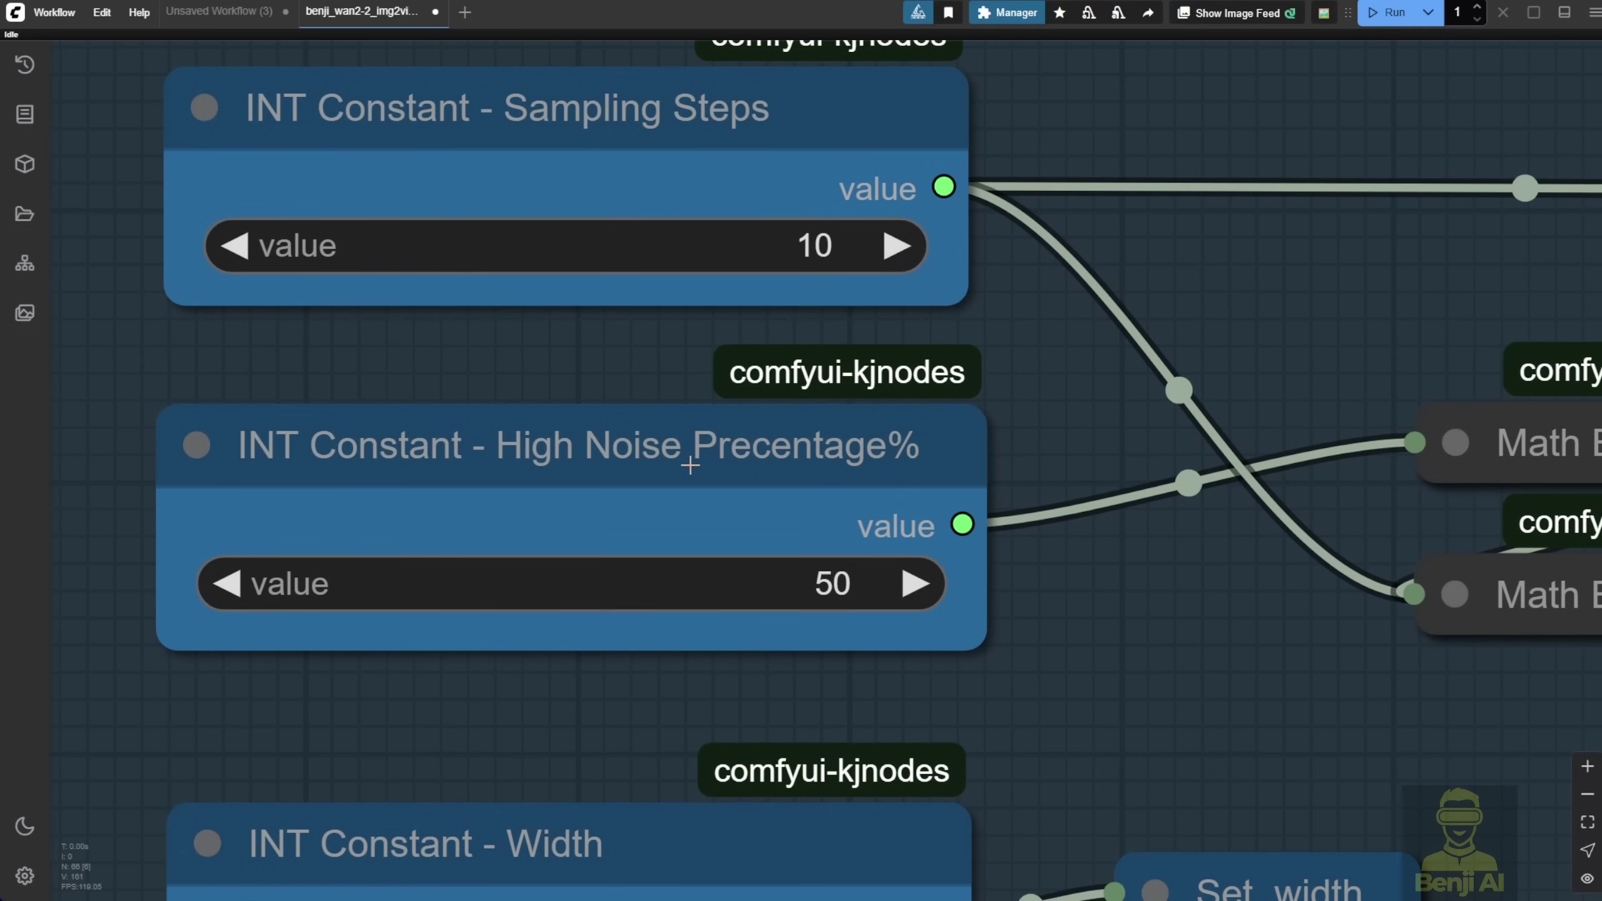
pyautogui.click(813, 593)
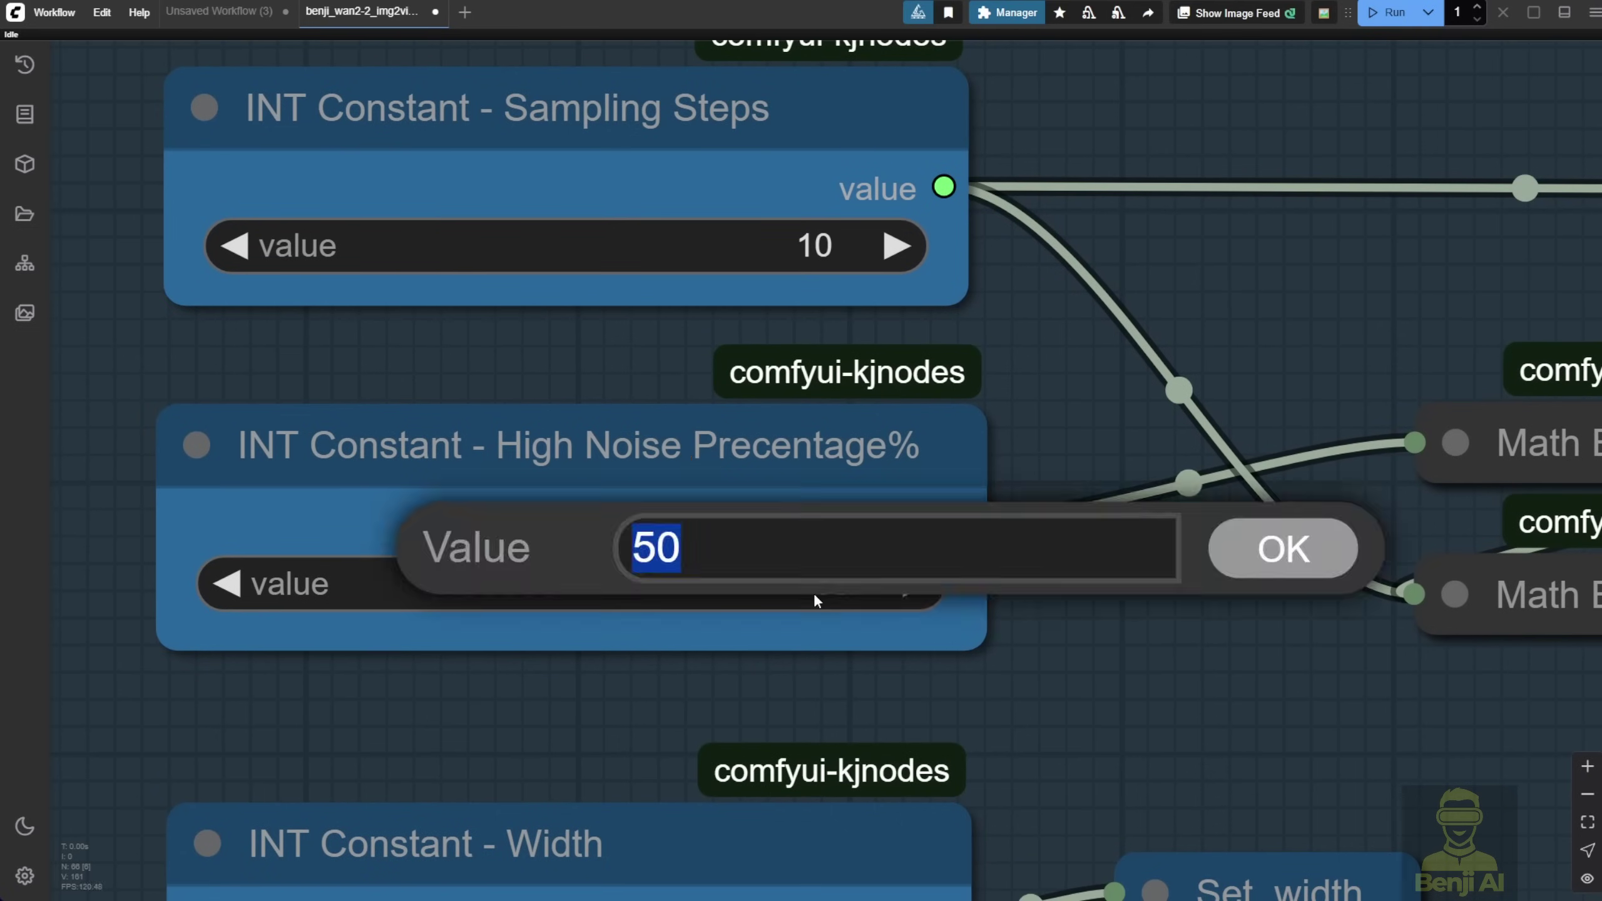
pyautogui.write('25')
pyautogui.press('Return')
pyautogui.click(814, 597)
pyautogui.write('20')
pyautogui.press('Return')
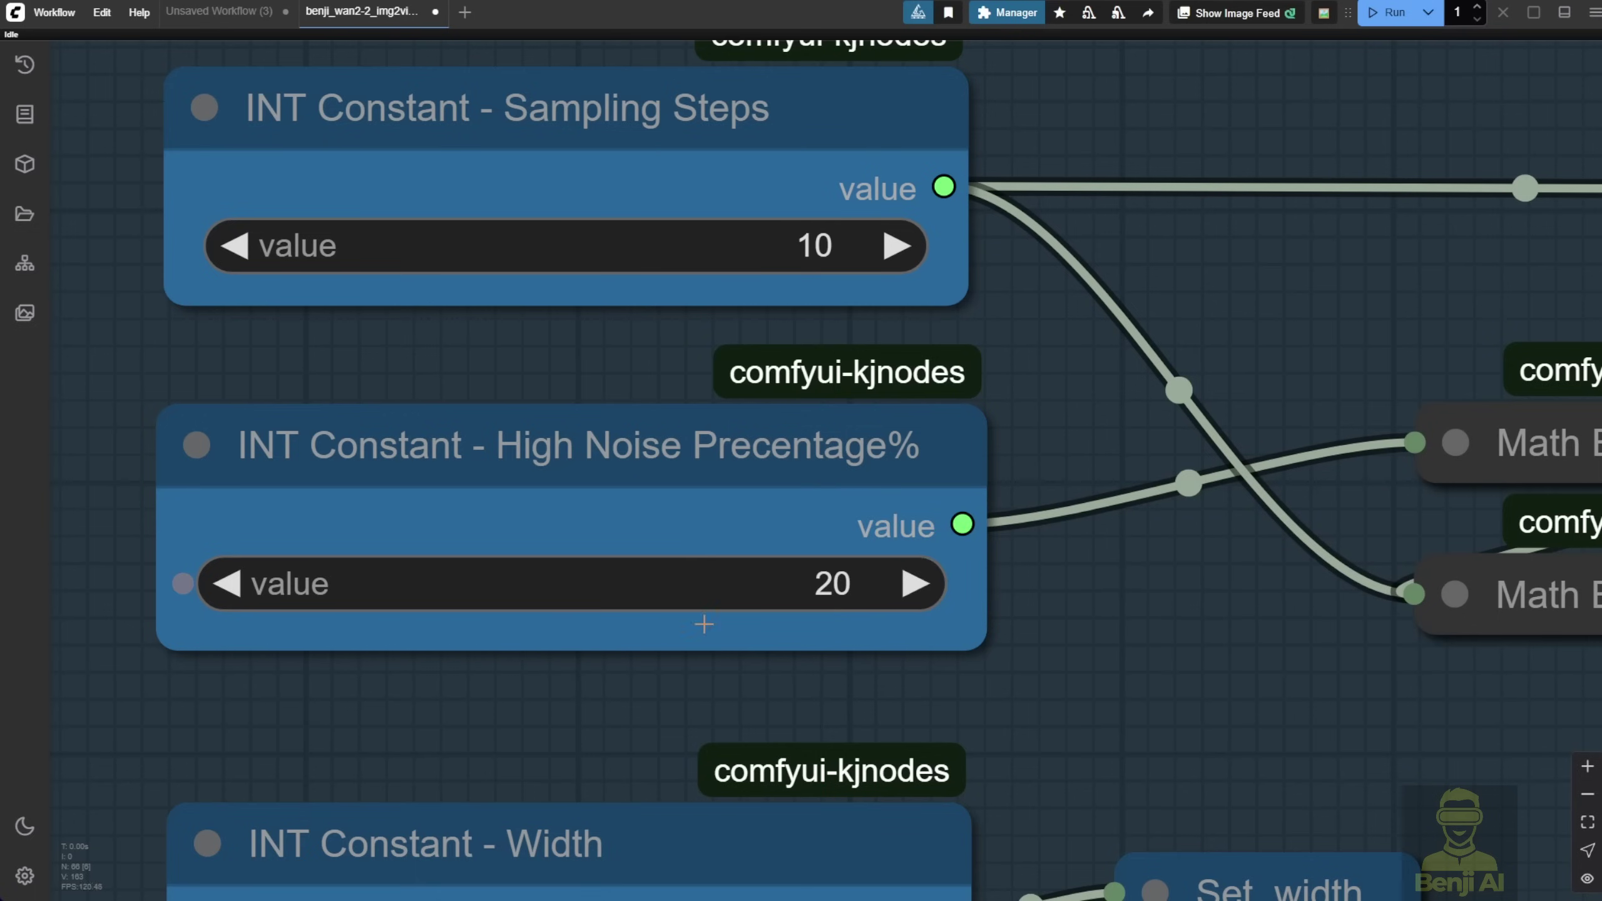
# Step: Disconnect Get_high_noise_endst from the High Noise Sampling KSampler's end_at_step input and enter 2.5 as its value
pyautogui.scroll(-5, 1173, 657)
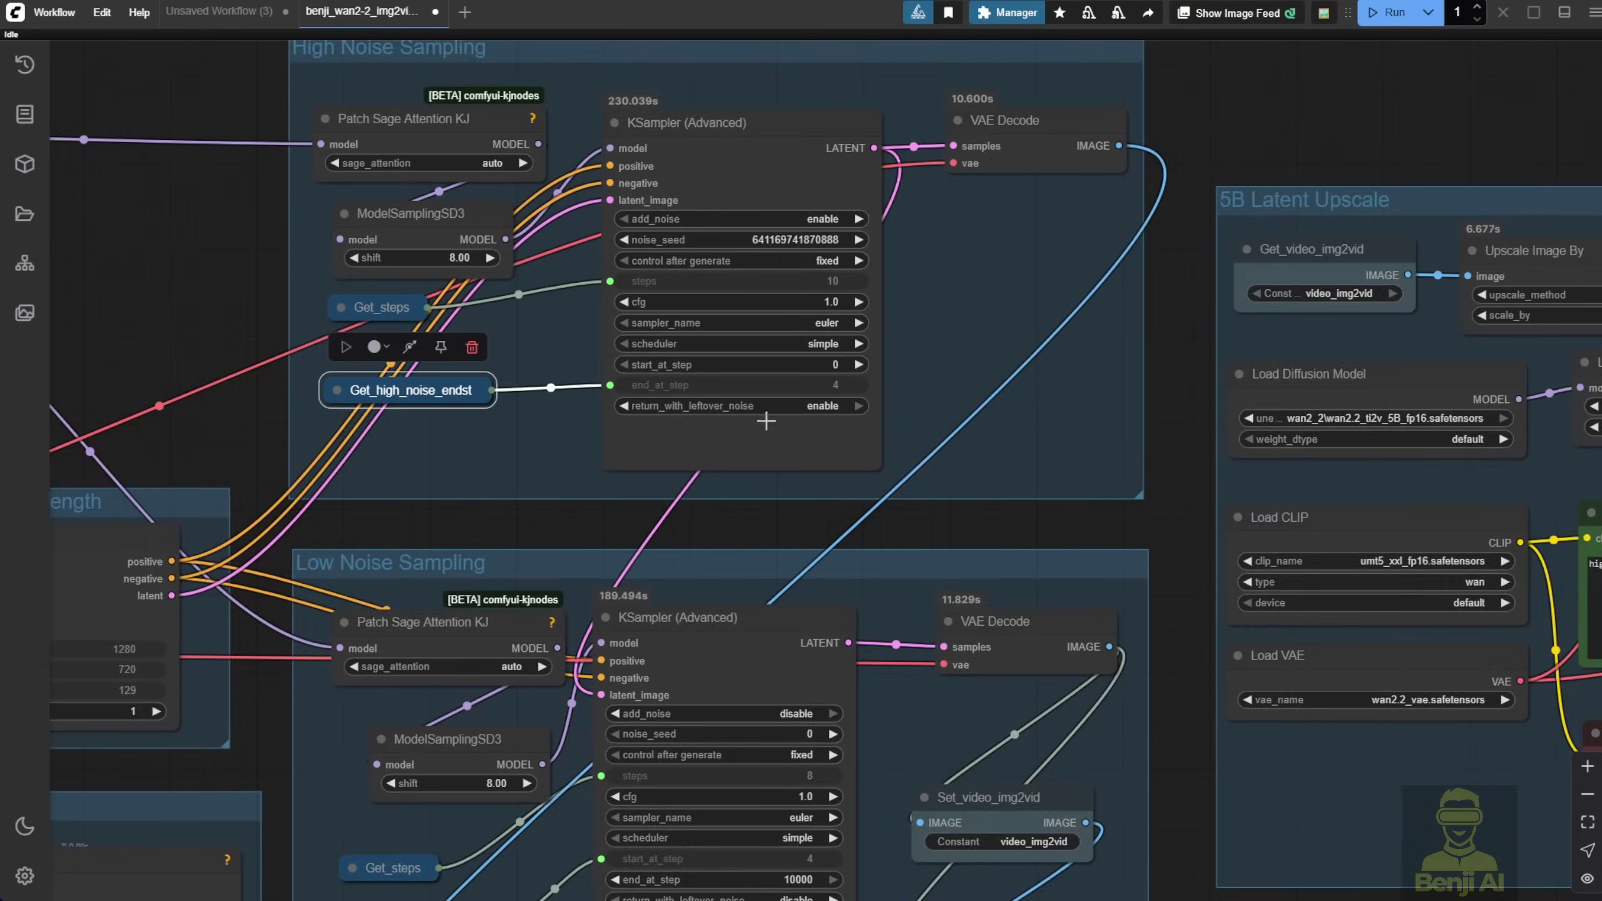
pyautogui.scroll(3, 208, 356)
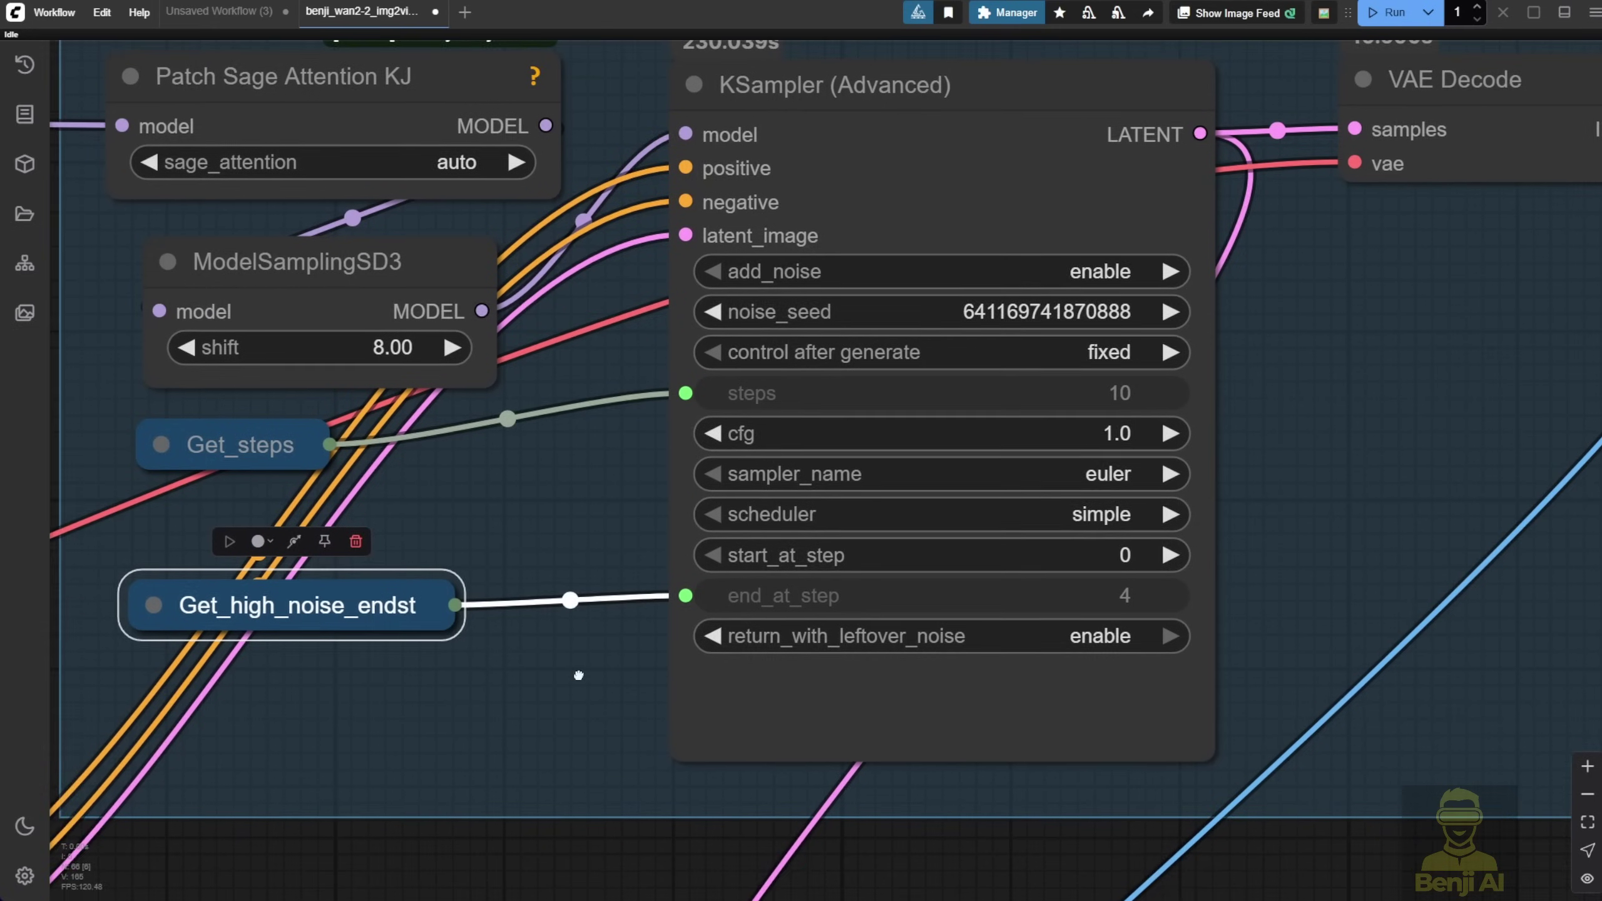
pyautogui.moveTo(460, 420); pyautogui.dragTo(569, 734)
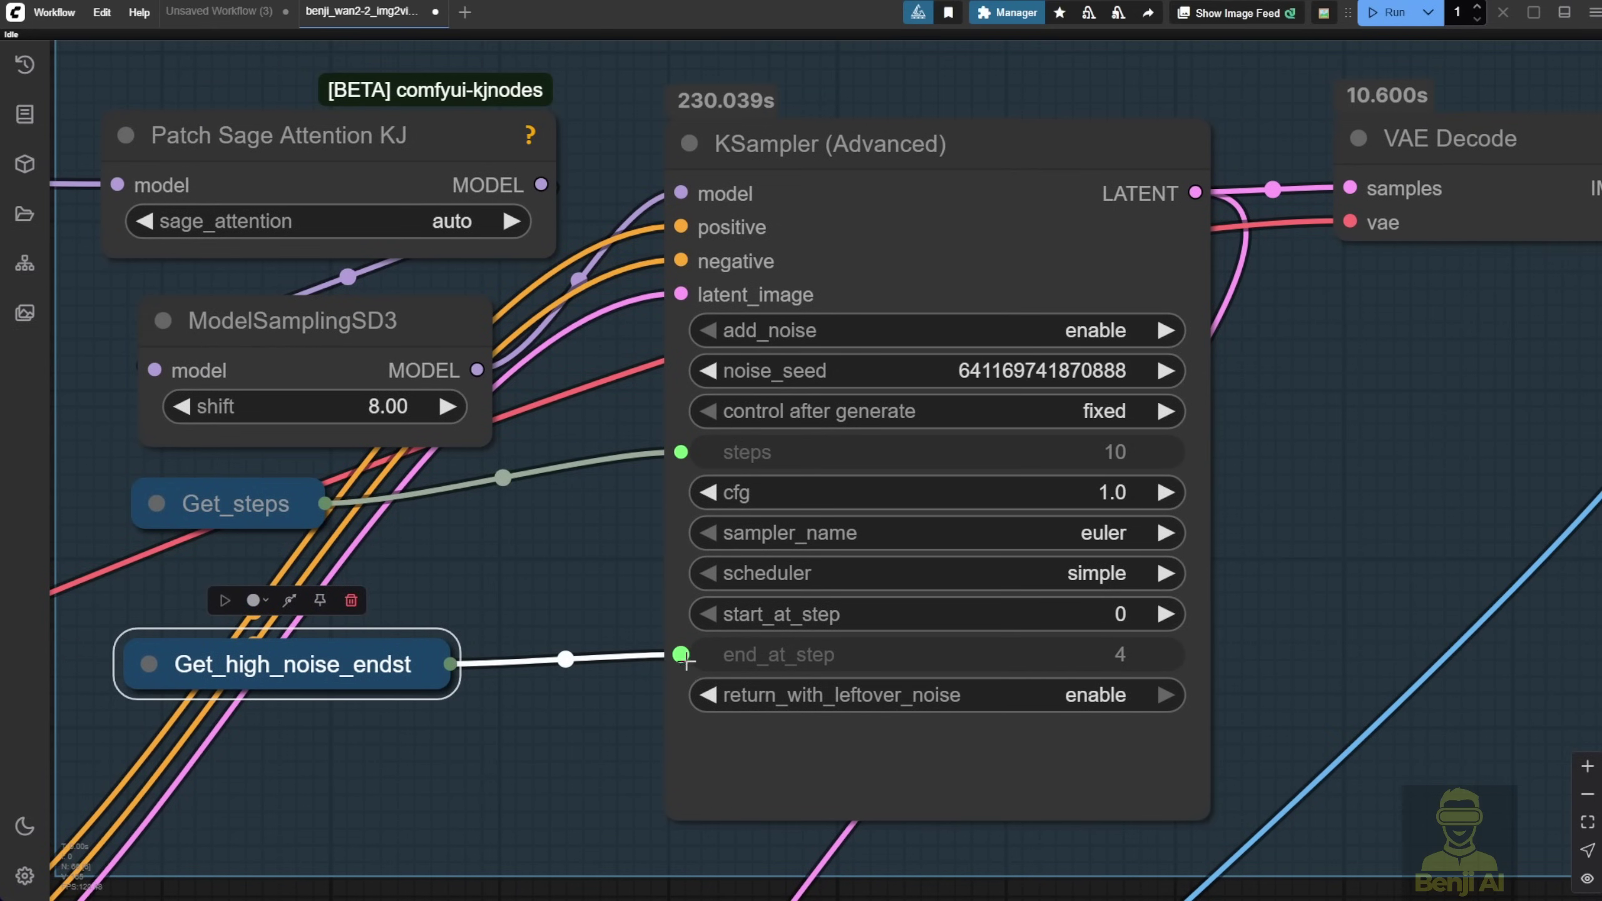
pyautogui.moveTo(680, 655); pyautogui.dragTo(583, 668)
pyautogui.click(565, 541)
pyautogui.click(1101, 660)
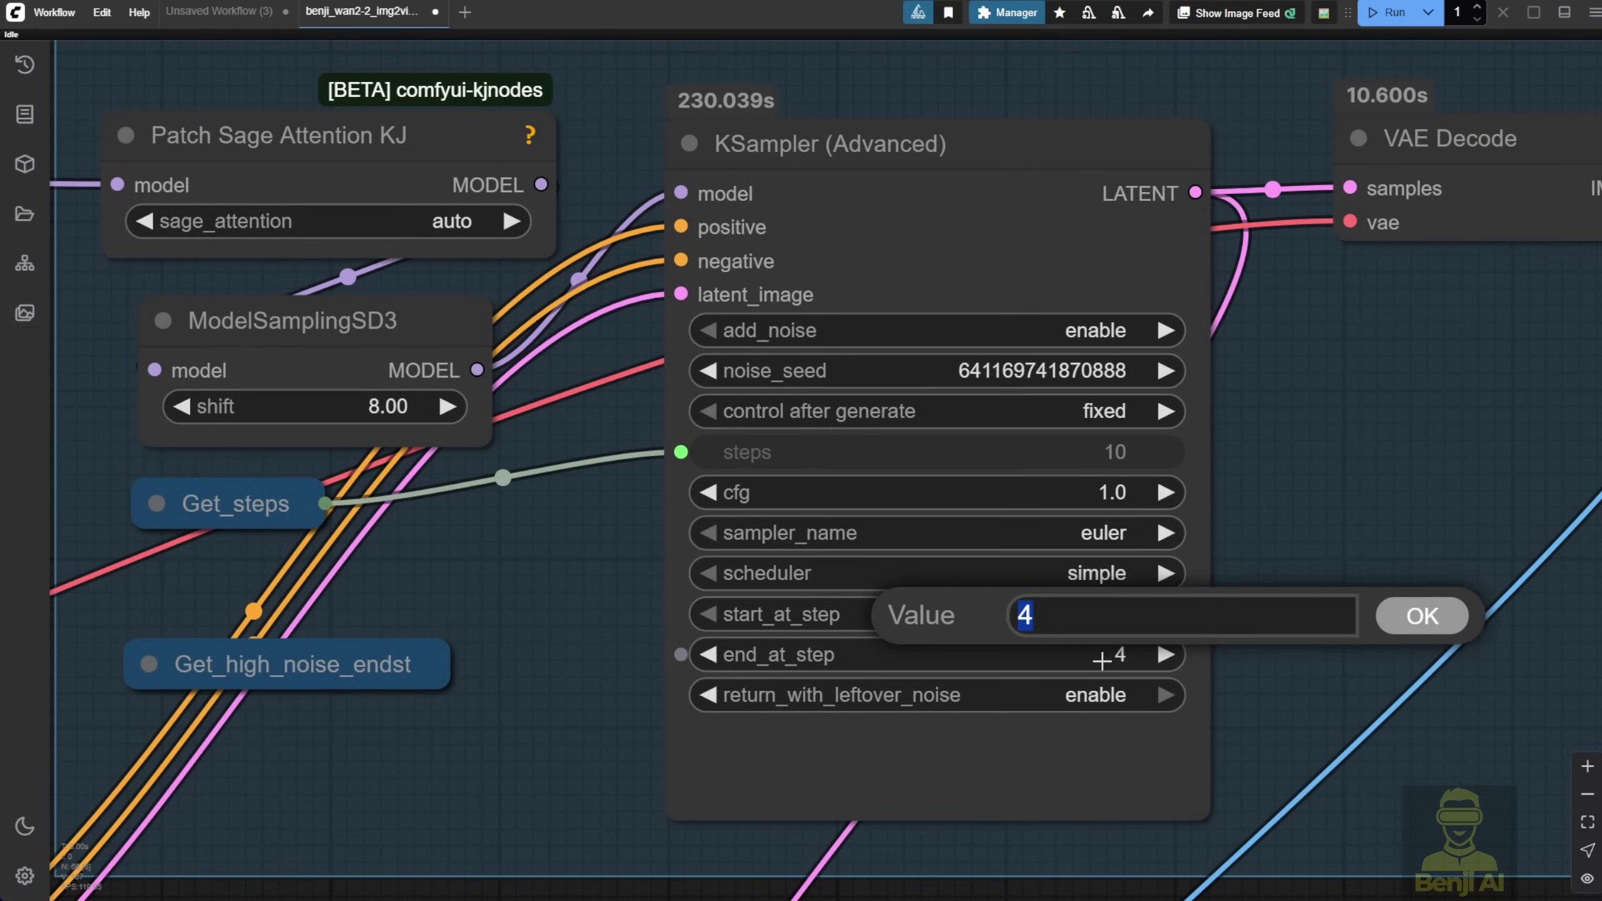
pyautogui.write('2.5')
pyautogui.press('Return')
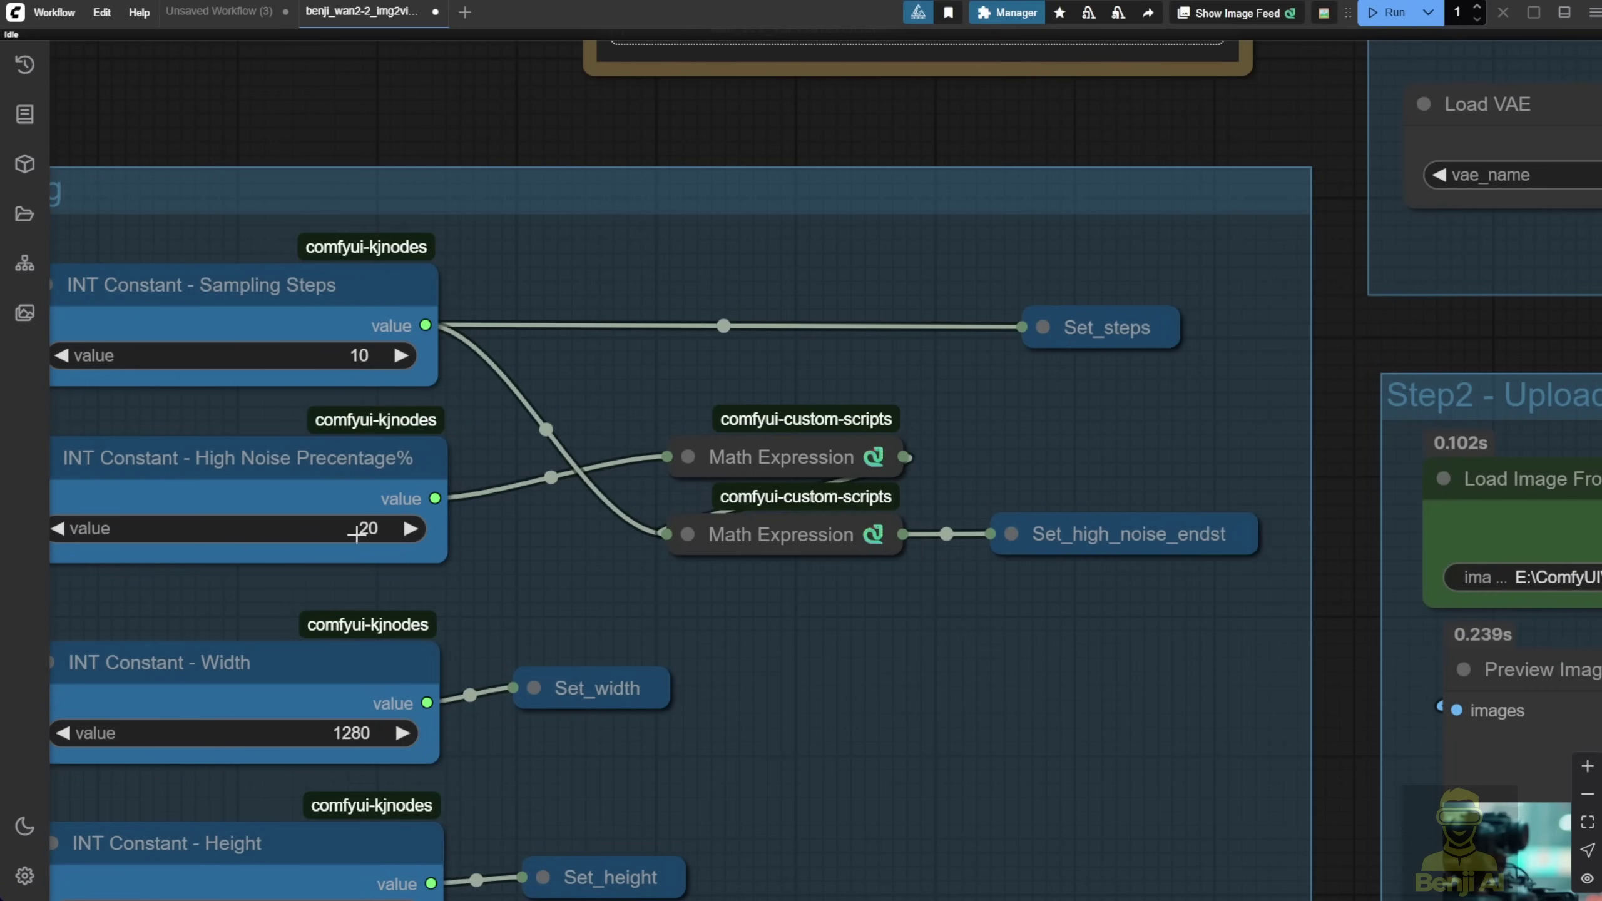
# Step: Return the High Noise Precentage% constant in the Setting group to 50
pyautogui.moveTo(495, 568); pyautogui.dragTo(582, 564)
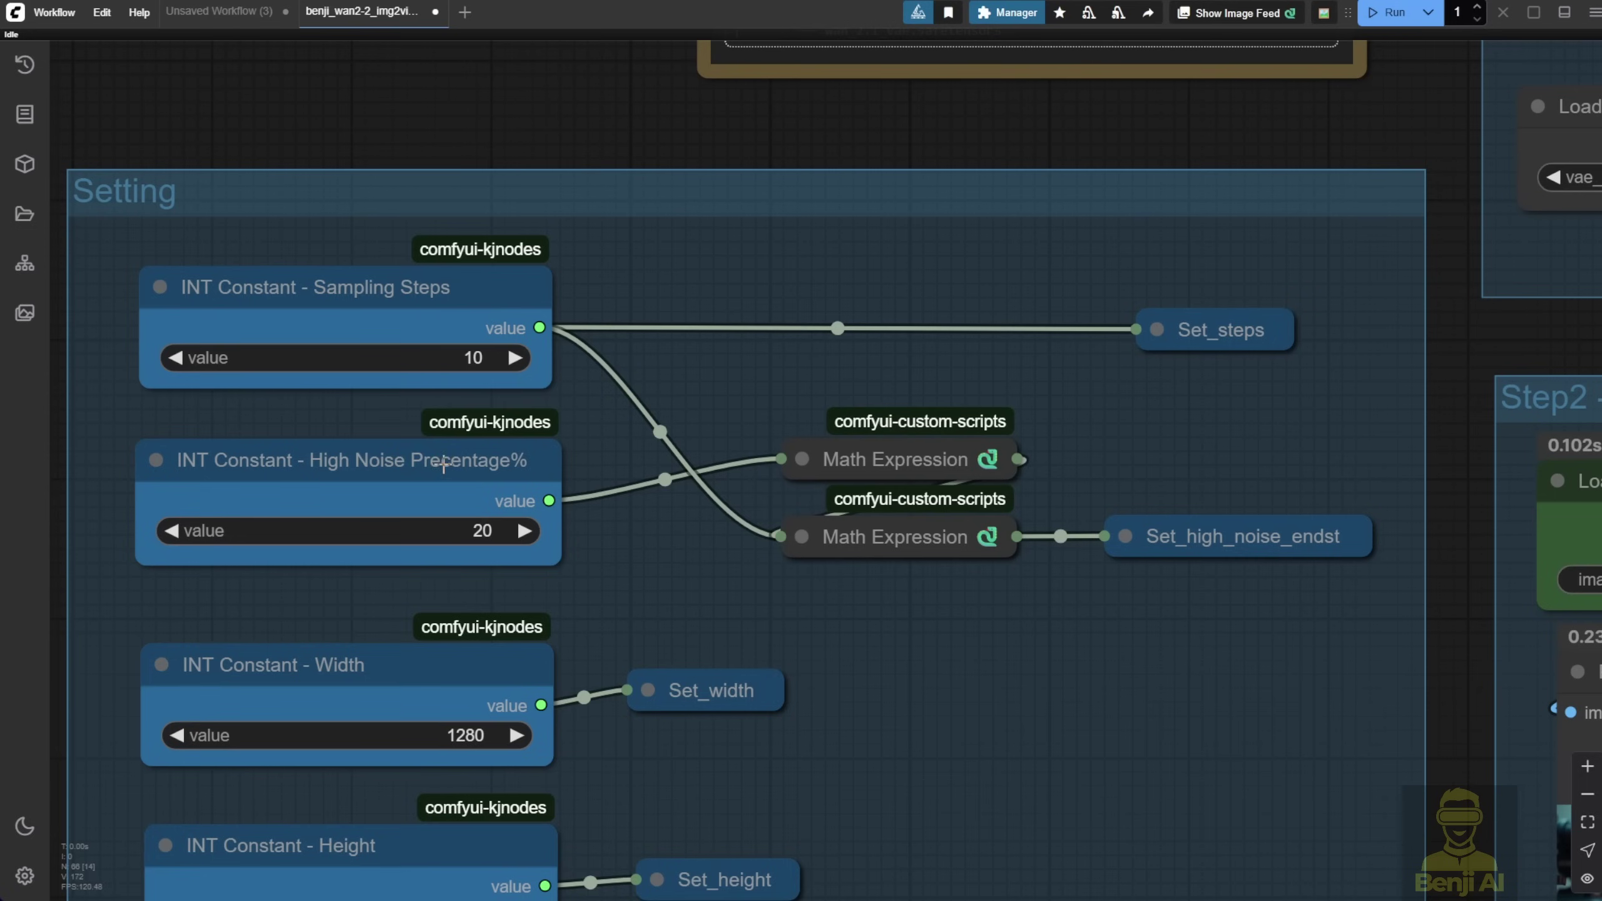
pyautogui.click(488, 529)
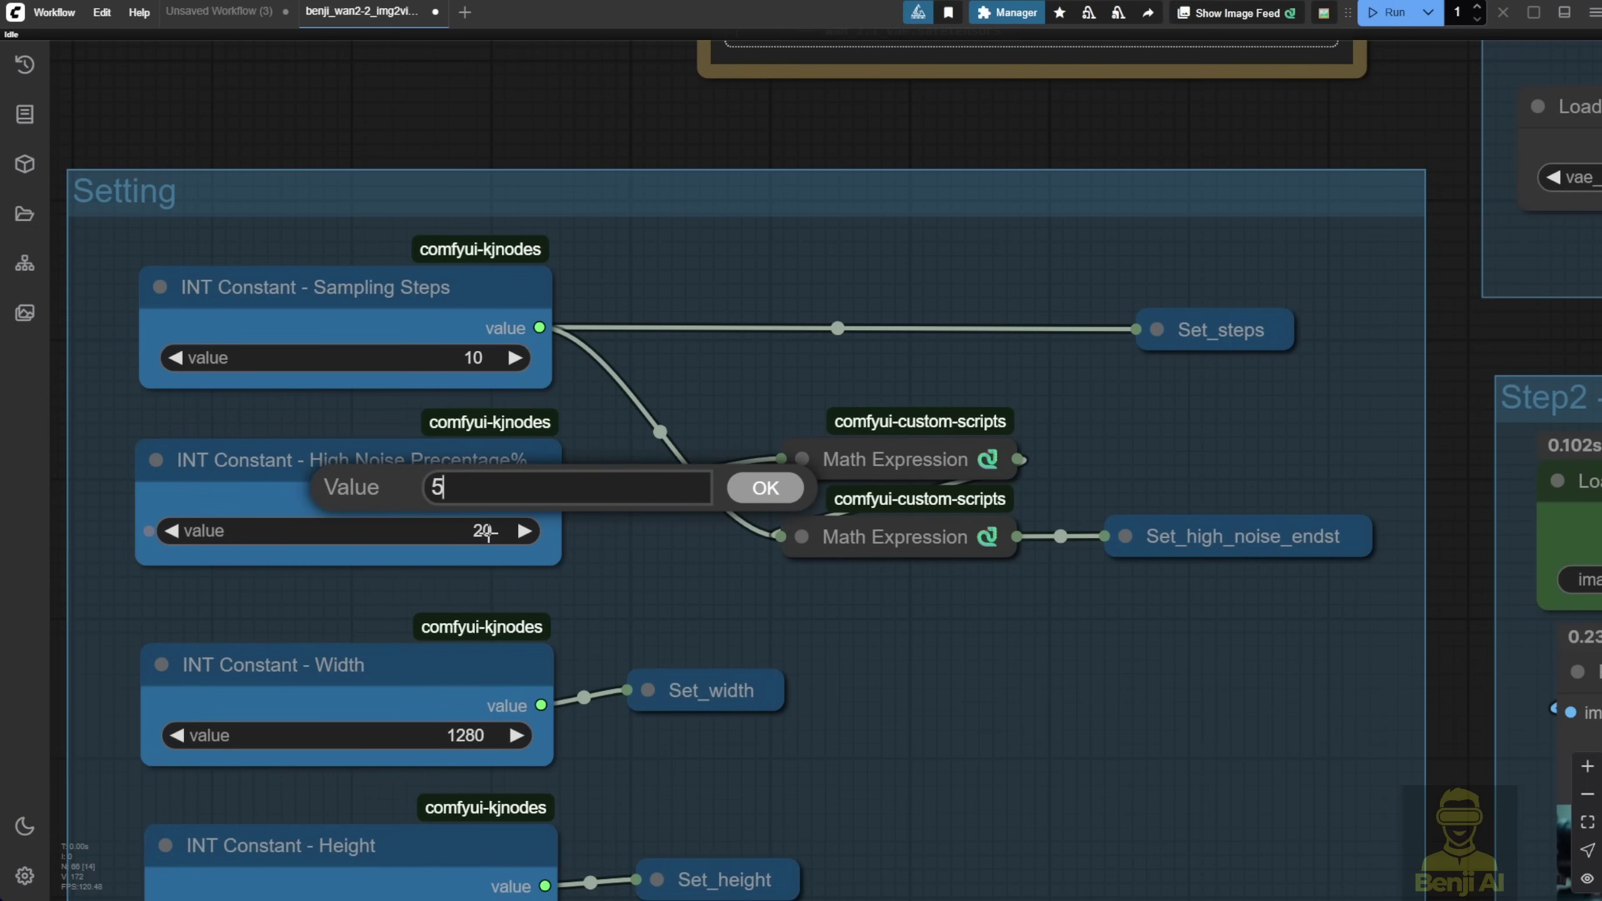
pyautogui.press('Return')
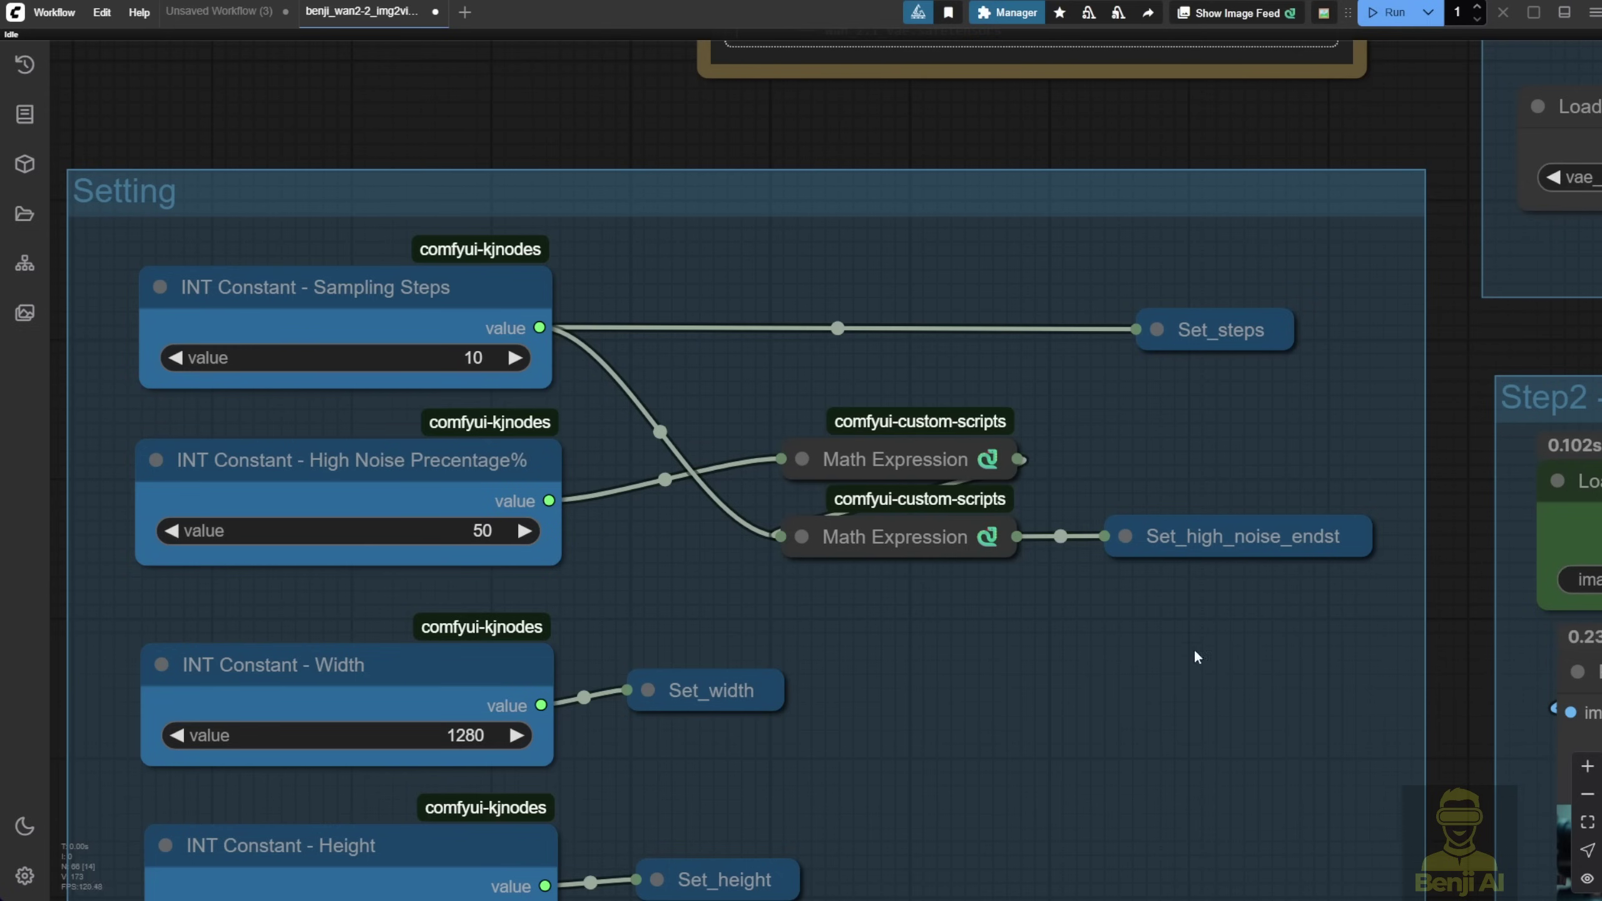
# Step: Examine the Low Noise Sampling group and how Get_high_noise_endst feeds its KSampler's start_at_step input
pyautogui.scroll(-4, 1195, 656)
pyautogui.scroll(-2, 1111, 607)
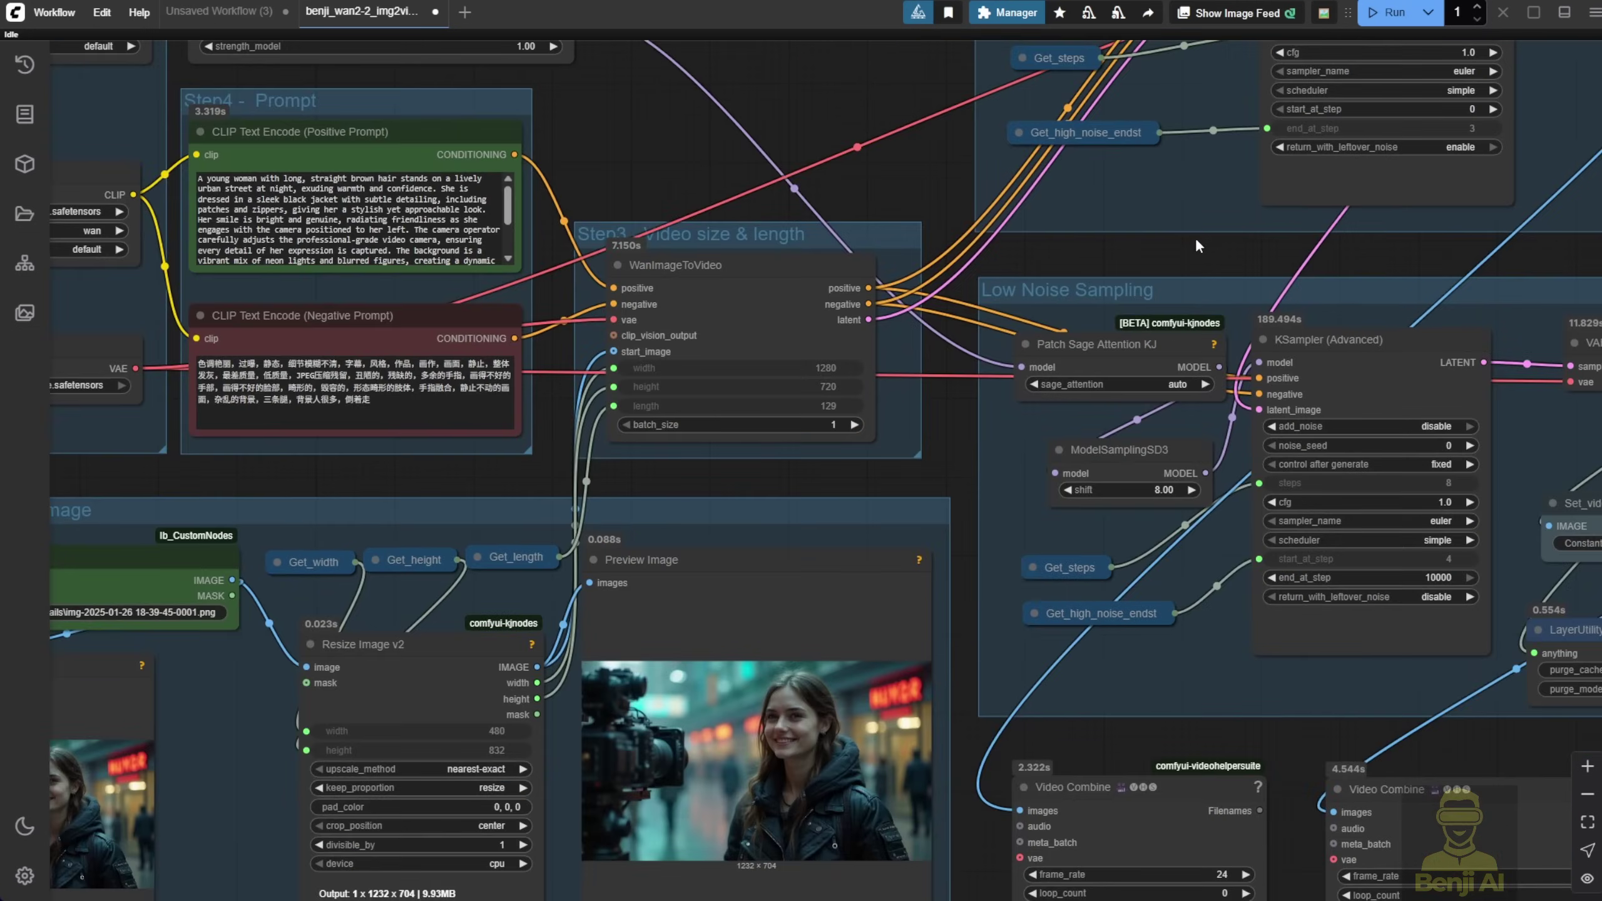
pyautogui.moveTo(1198, 246); pyautogui.dragTo(774, 479)
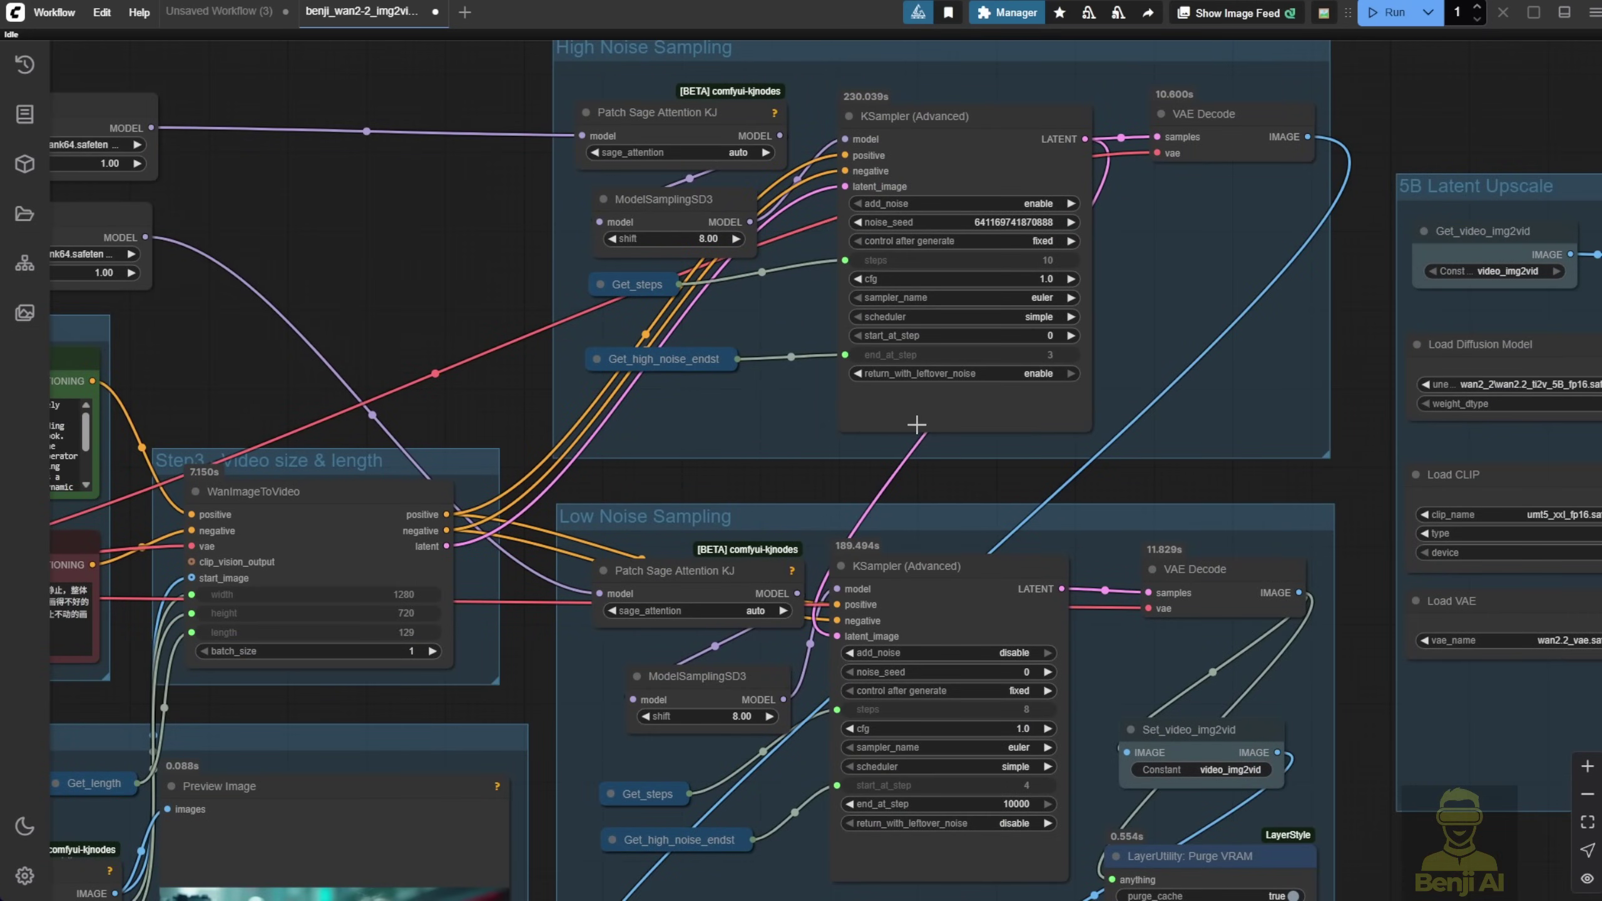
pyautogui.moveTo(1203, 416); pyautogui.dragTo(1114, 223)
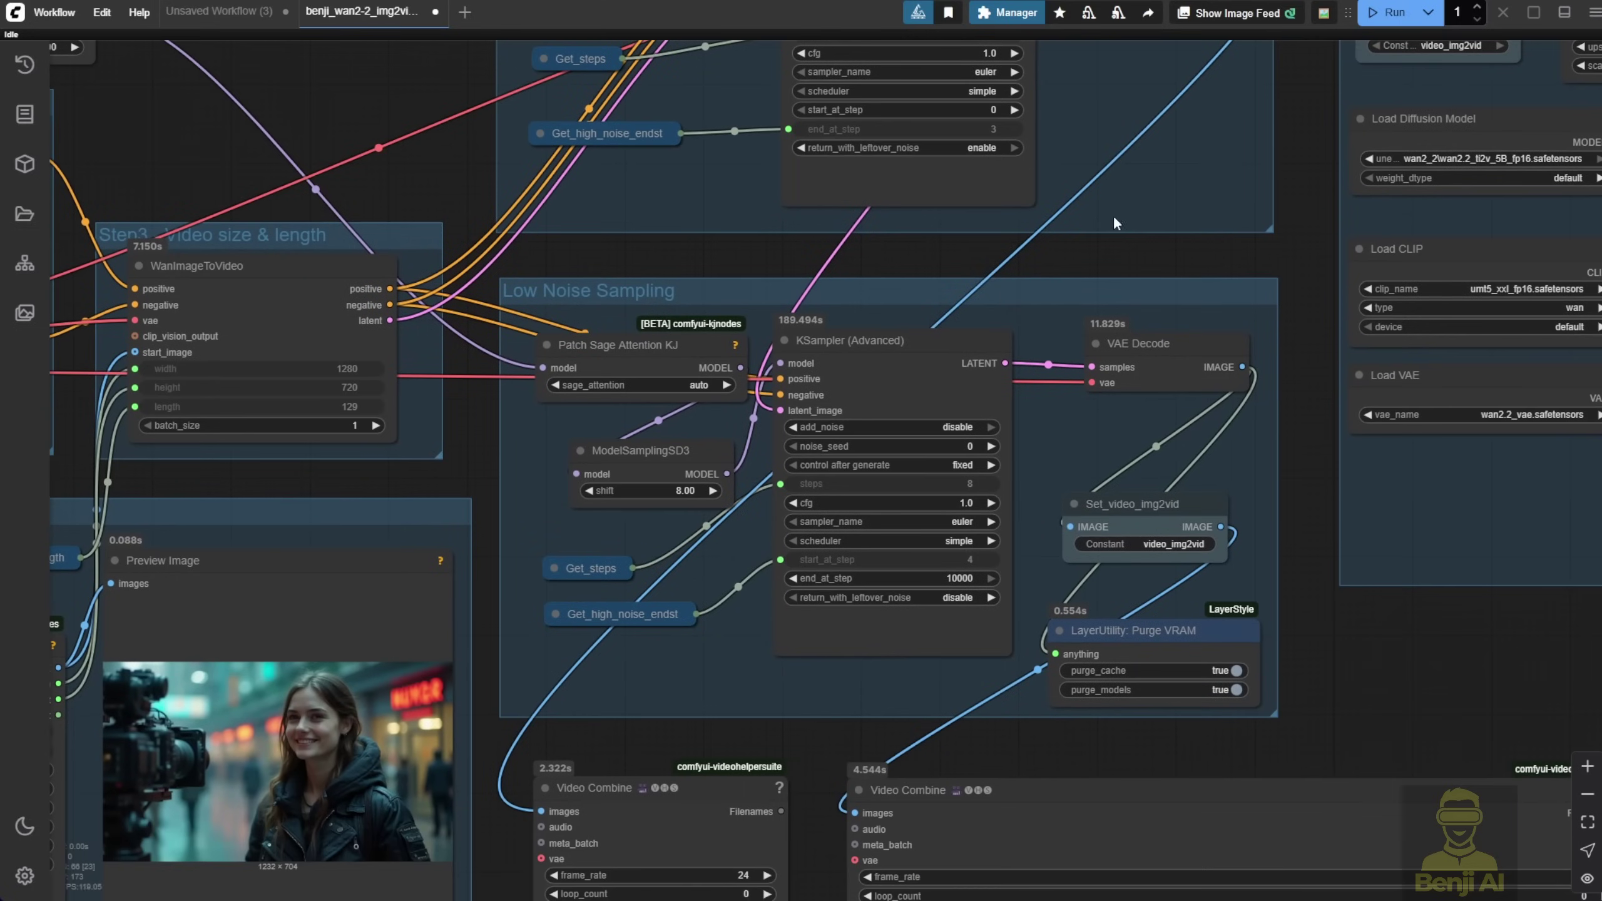
pyautogui.click(1031, 290)
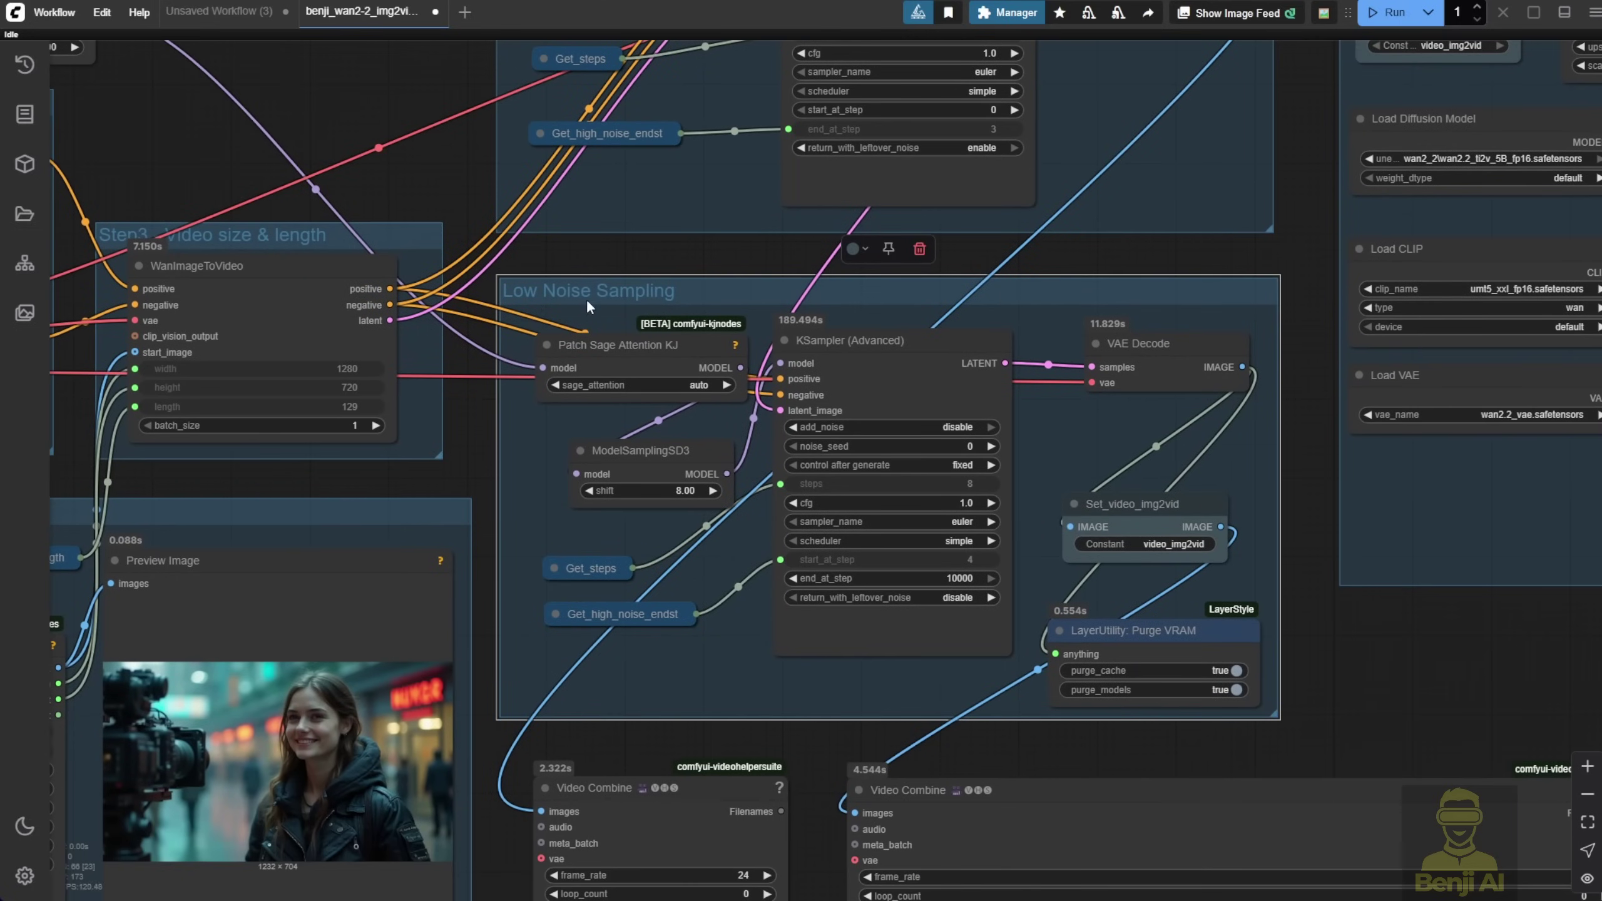
pyautogui.click(621, 614)
pyautogui.scroll(7, 784, 551)
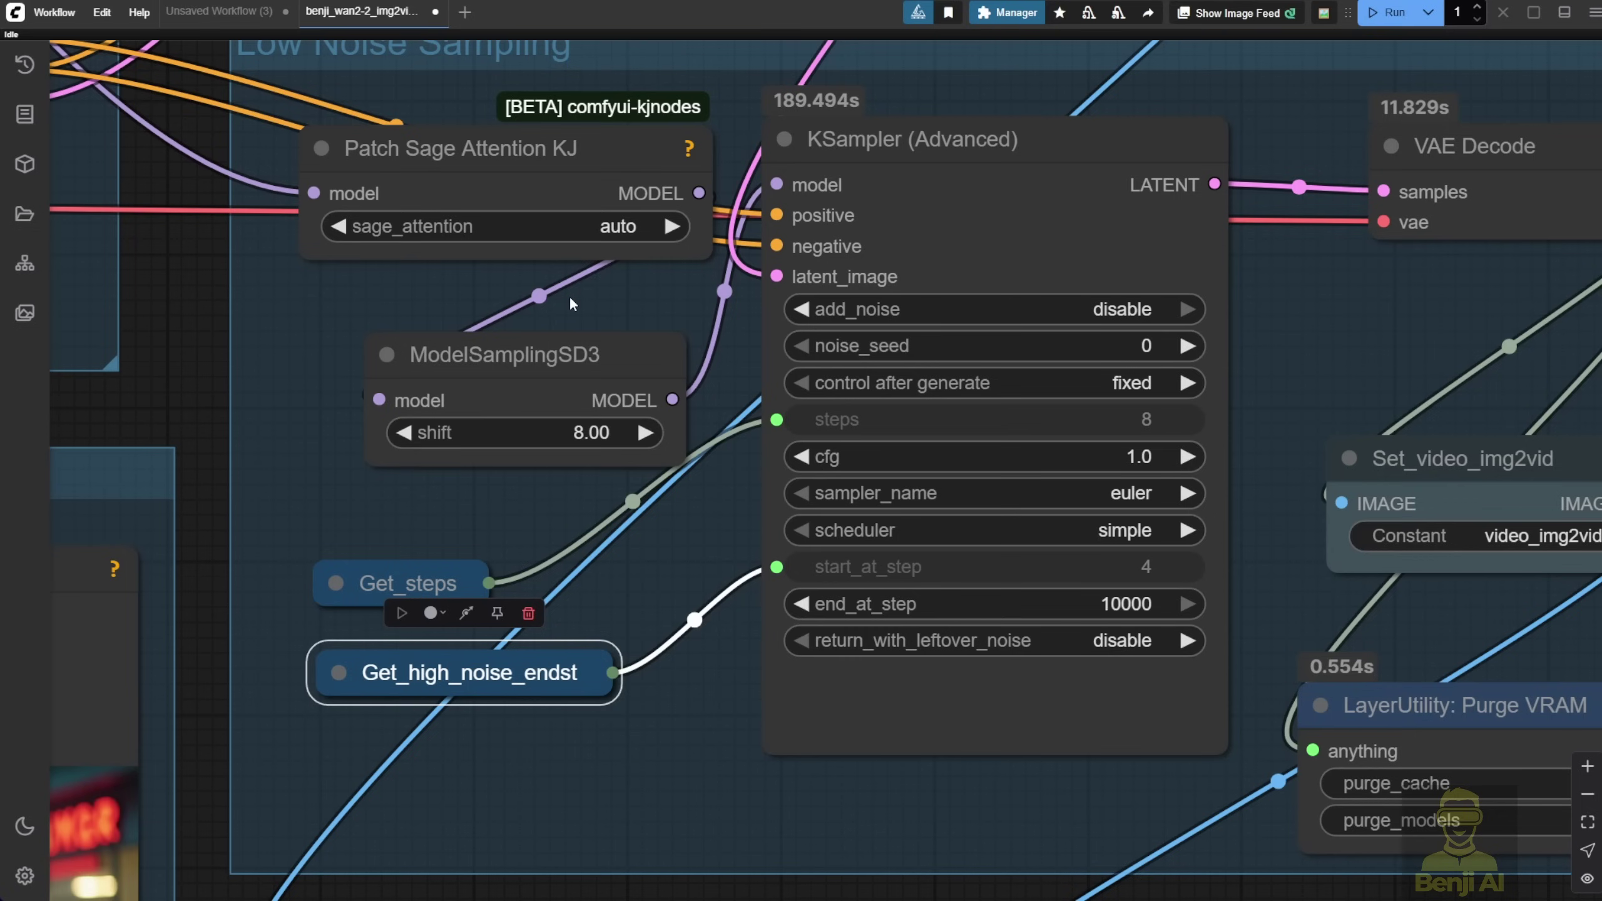
# Step: Compare the Video Combine previews from both sampling stages and trace the noisy preview back to the High Noise Sampling VAE Decode
pyautogui.scroll(-5, 1314, 294)
pyautogui.scroll(5, 1216, 126)
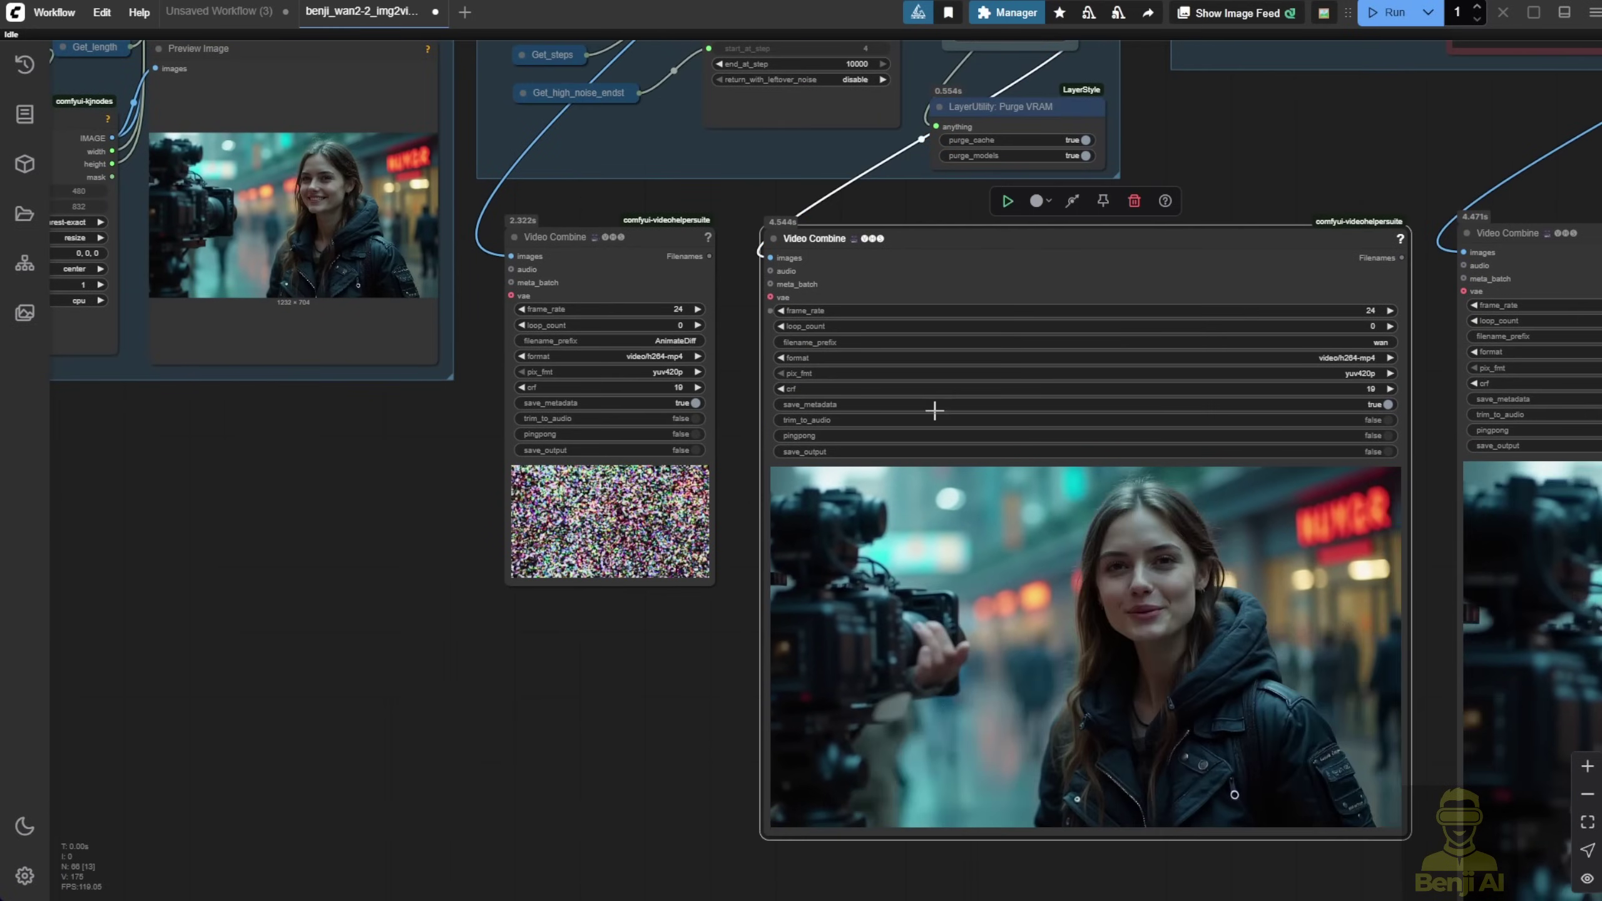
pyautogui.scroll(1, 526, 608)
pyautogui.scroll(1, 740, 356)
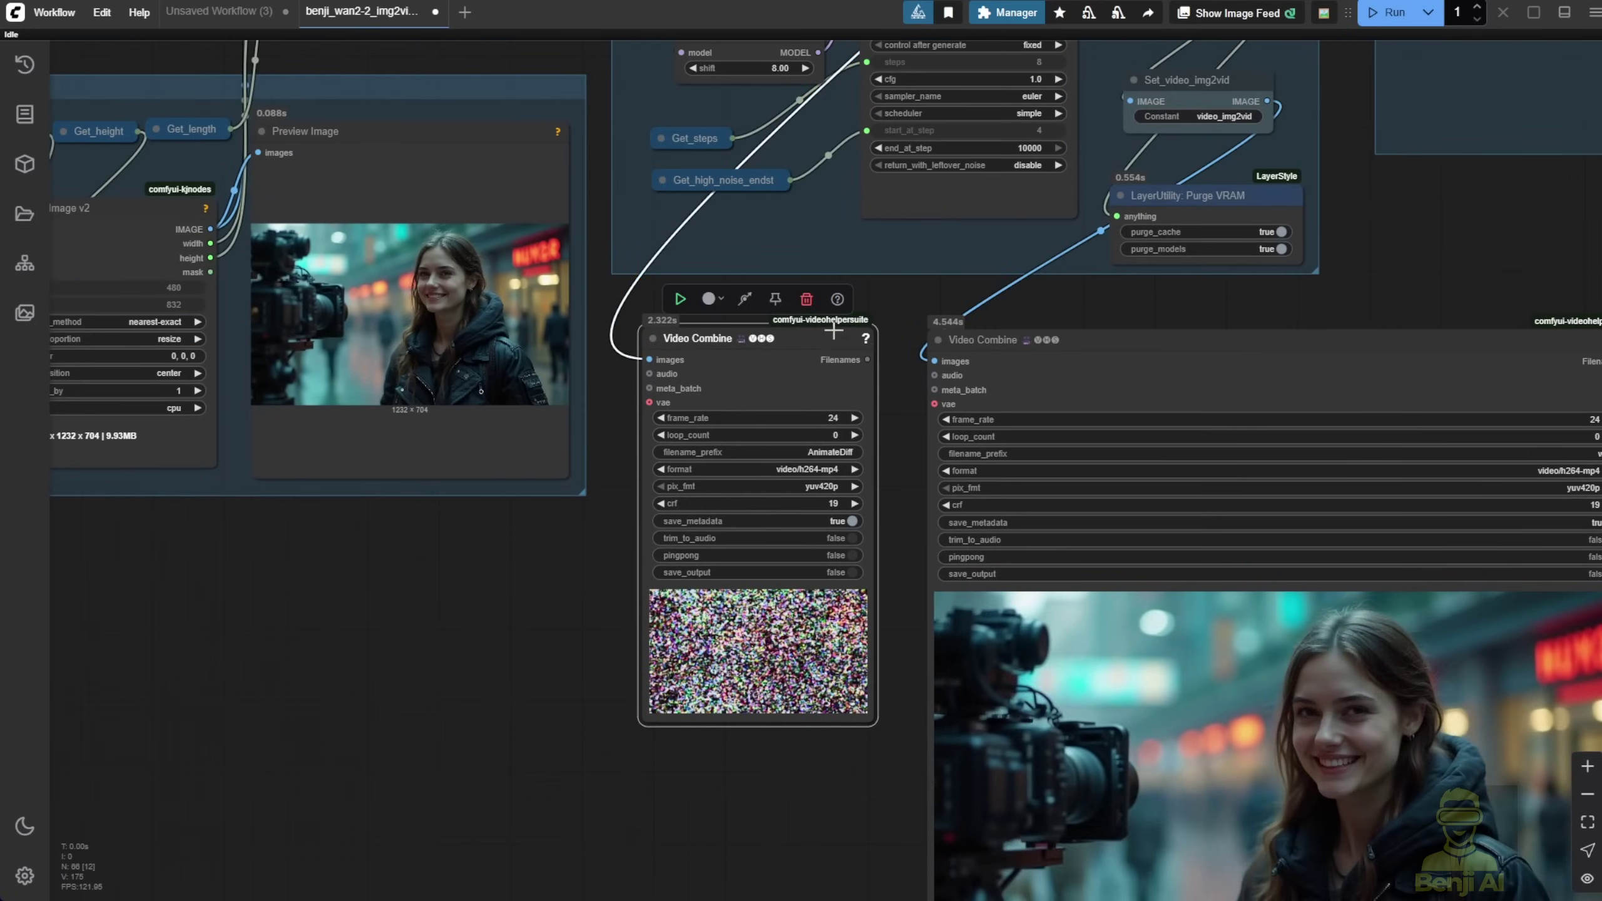
pyautogui.scroll(-3, 886, 302)
pyautogui.moveTo(888, 300); pyautogui.dragTo(906, 650)
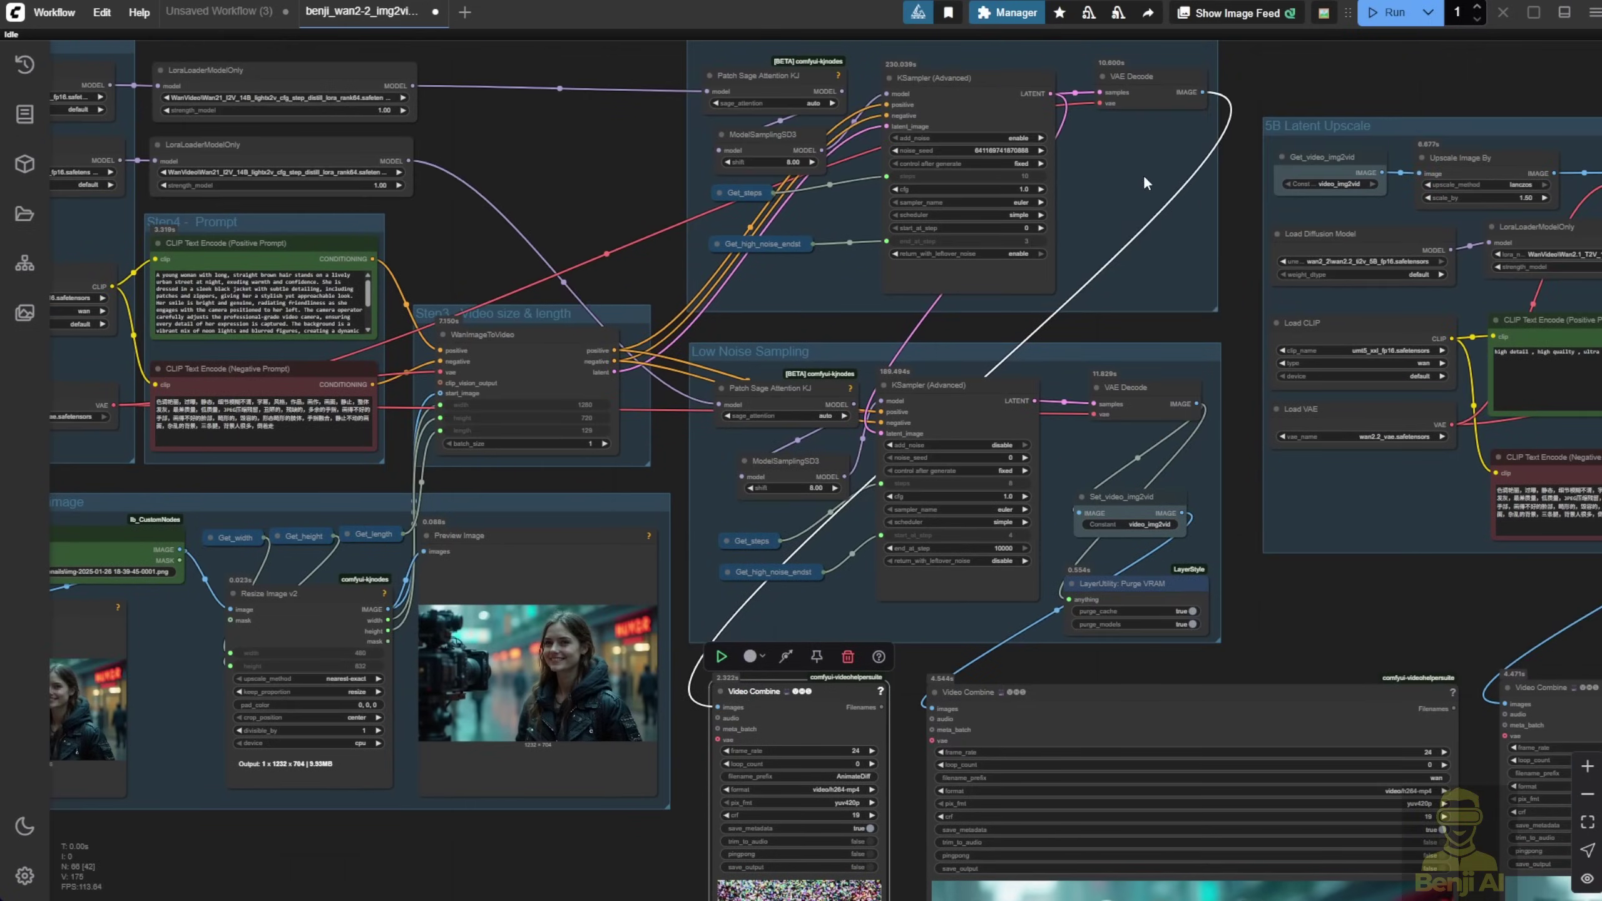
# Step: Enlarge and reposition the Video Combine node showing the noisy high-noise output, and resume its preview
pyautogui.moveTo(1131, 197); pyautogui.dragTo(1088, 374)
pyautogui.scroll(4, 1112, 294)
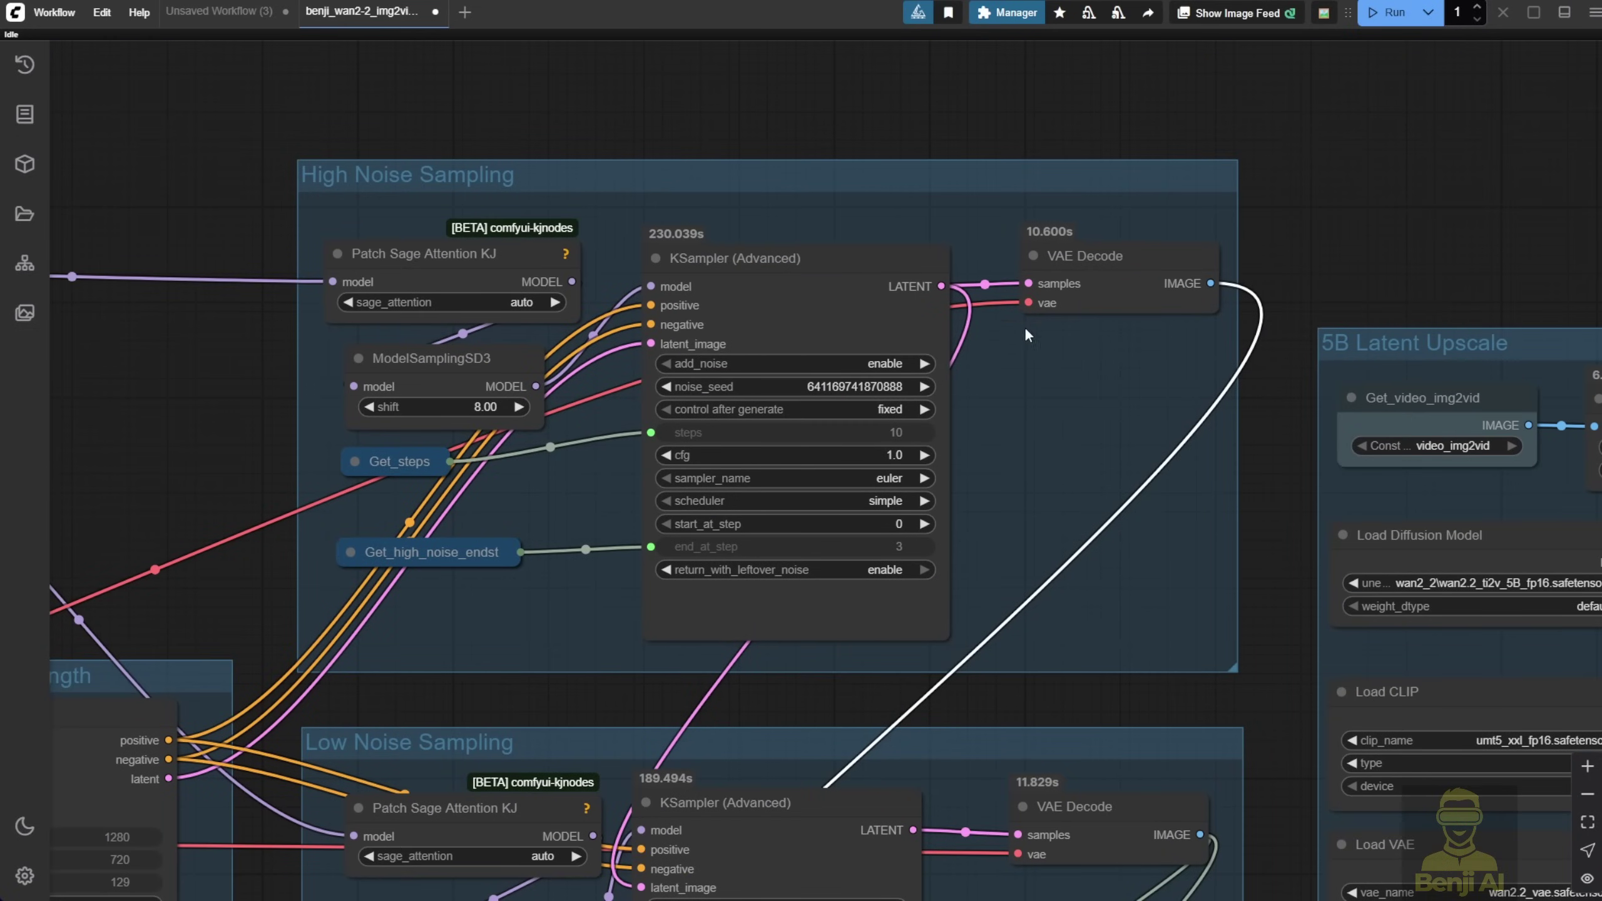
pyautogui.scroll(-5, 1007, 317)
pyautogui.moveTo(871, 606); pyautogui.dragTo(881, 571)
pyautogui.scroll(3, 1009, 726)
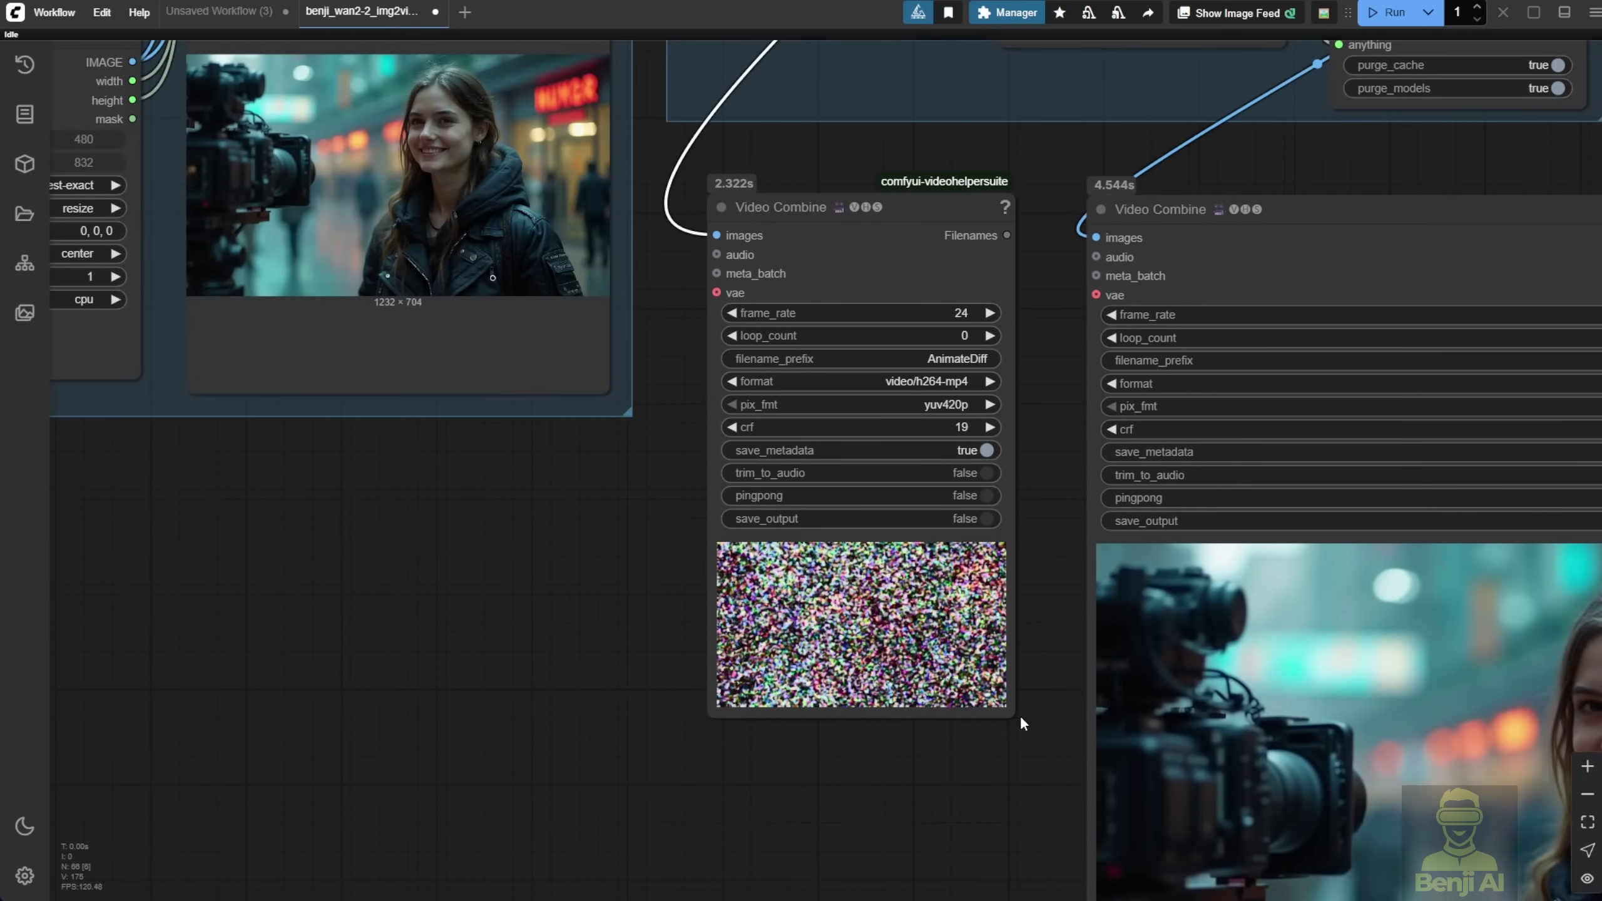
pyautogui.moveTo(1022, 720); pyautogui.dragTo(1072, 751)
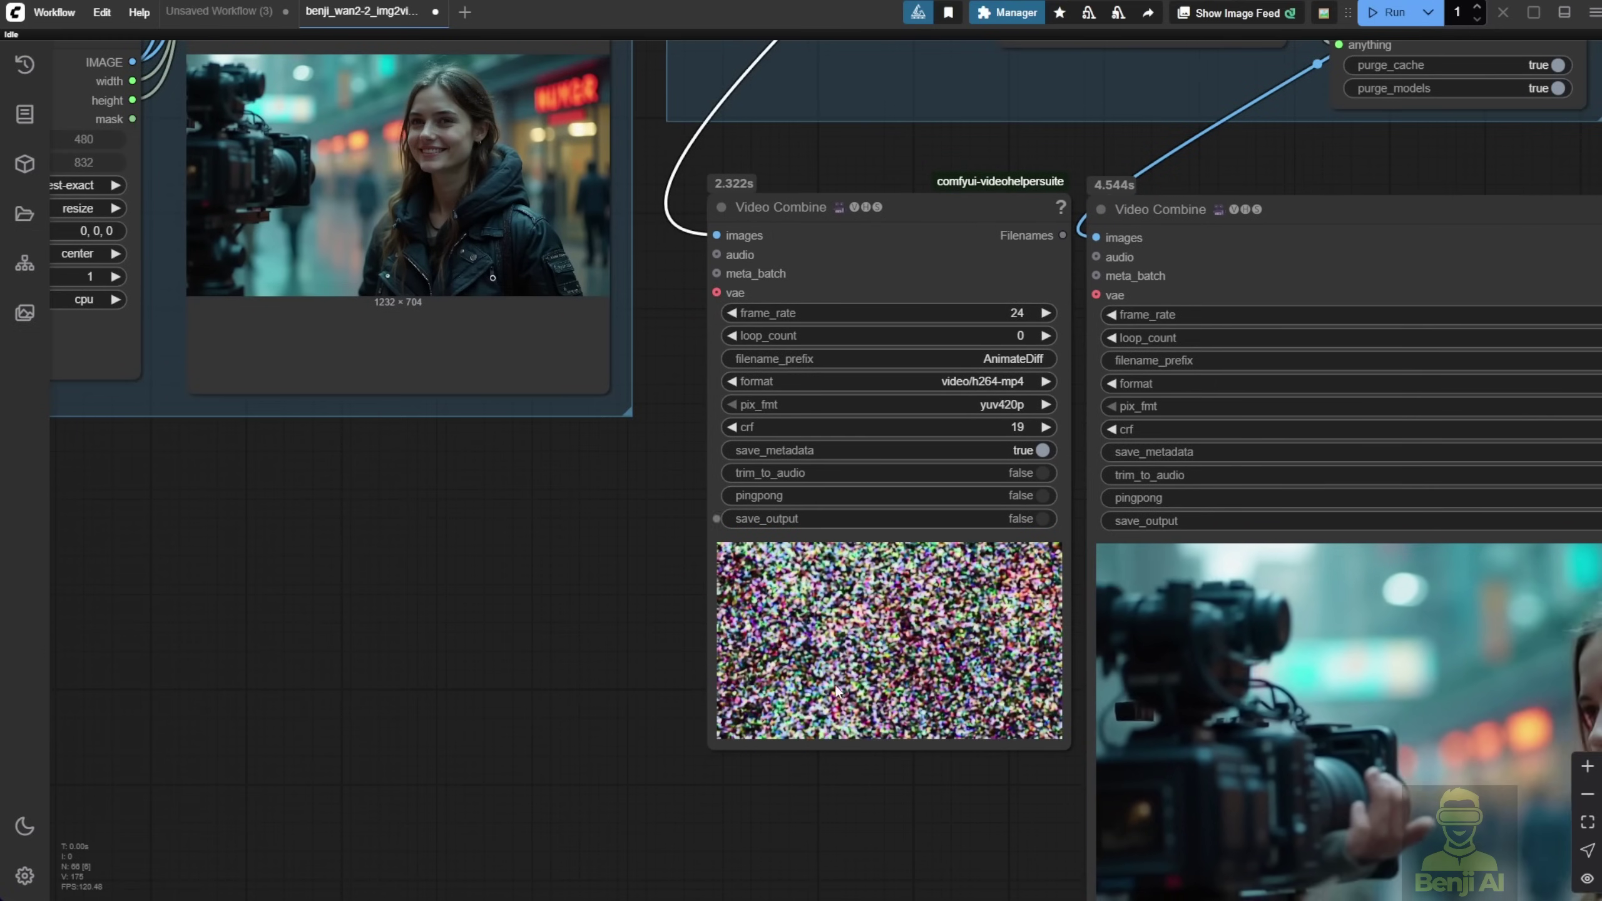
pyautogui.moveTo(865, 202); pyautogui.dragTo(830, 209)
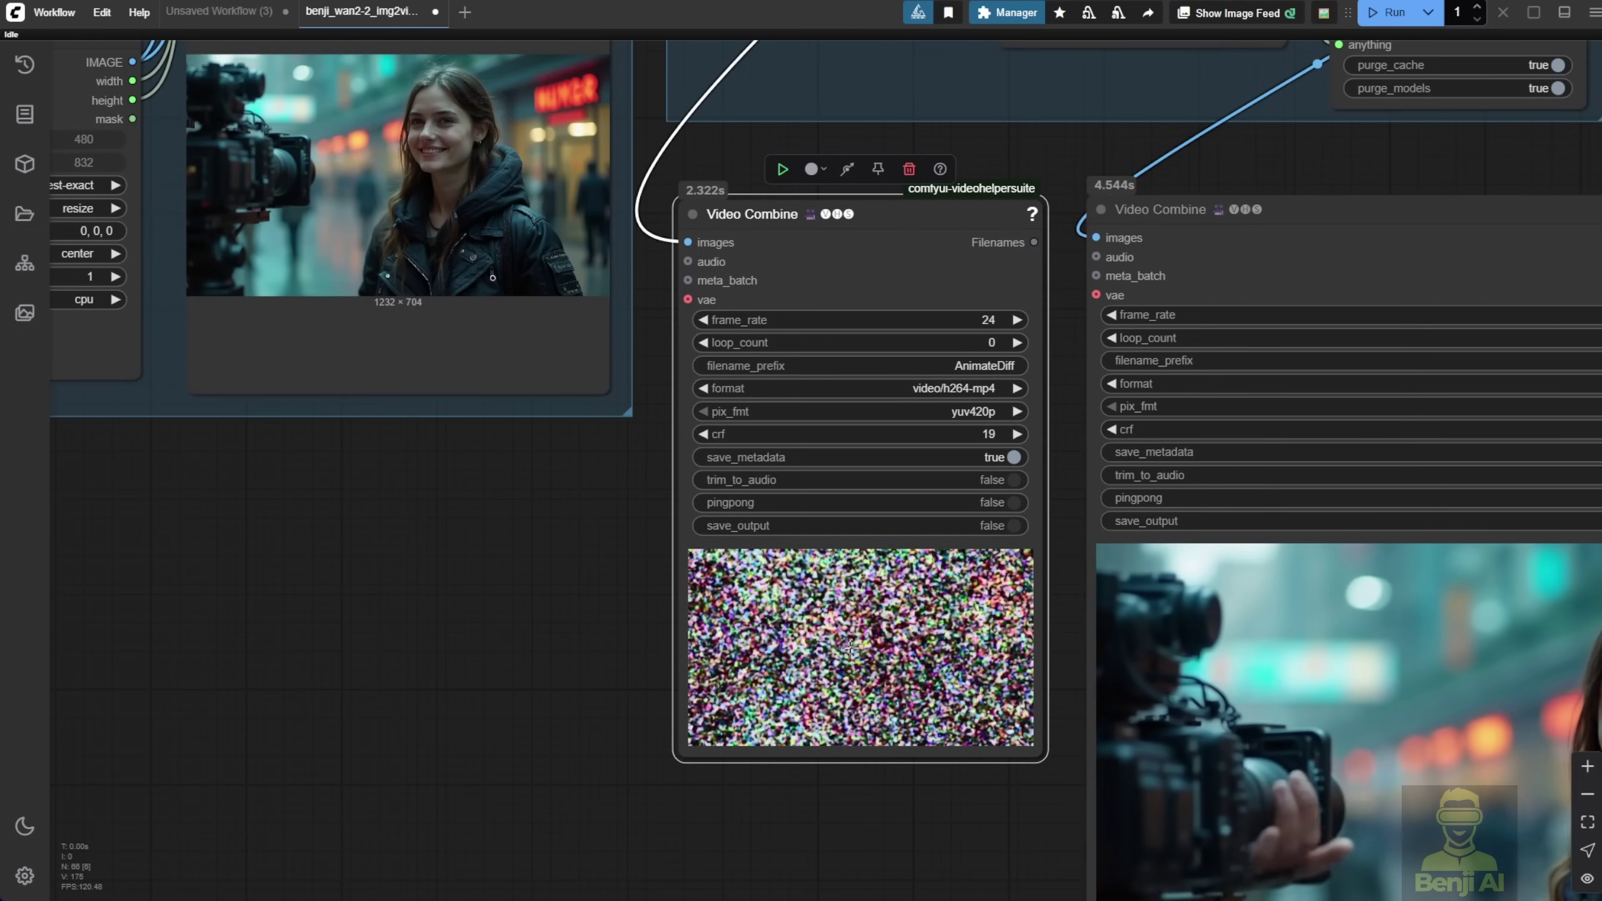
pyautogui.rightClick(854, 271)
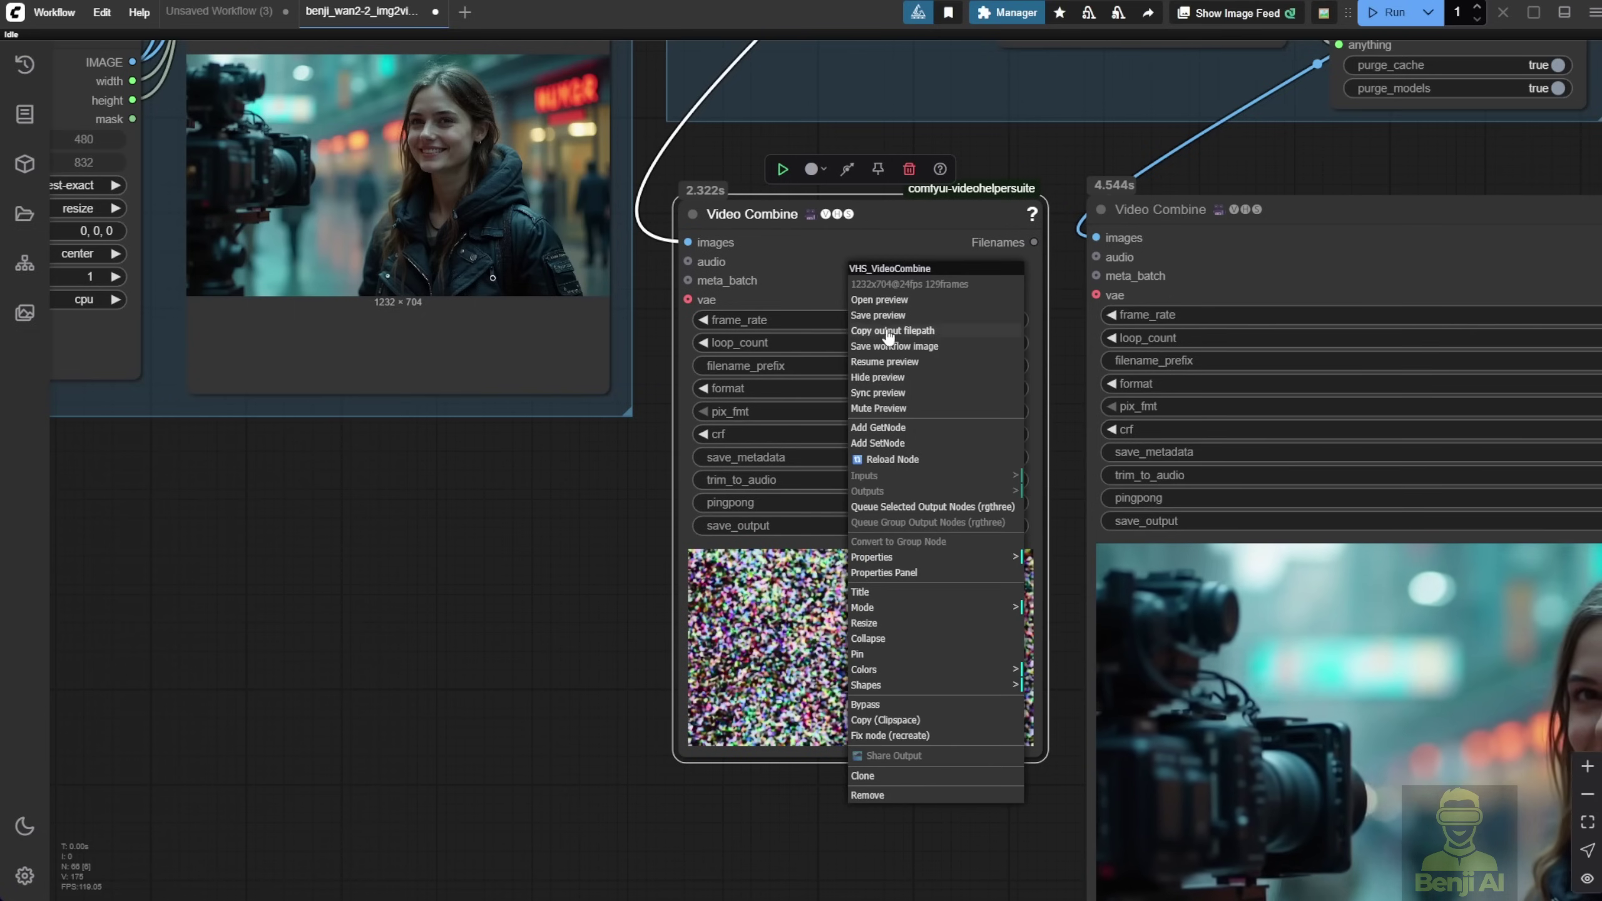
pyautogui.click(885, 361)
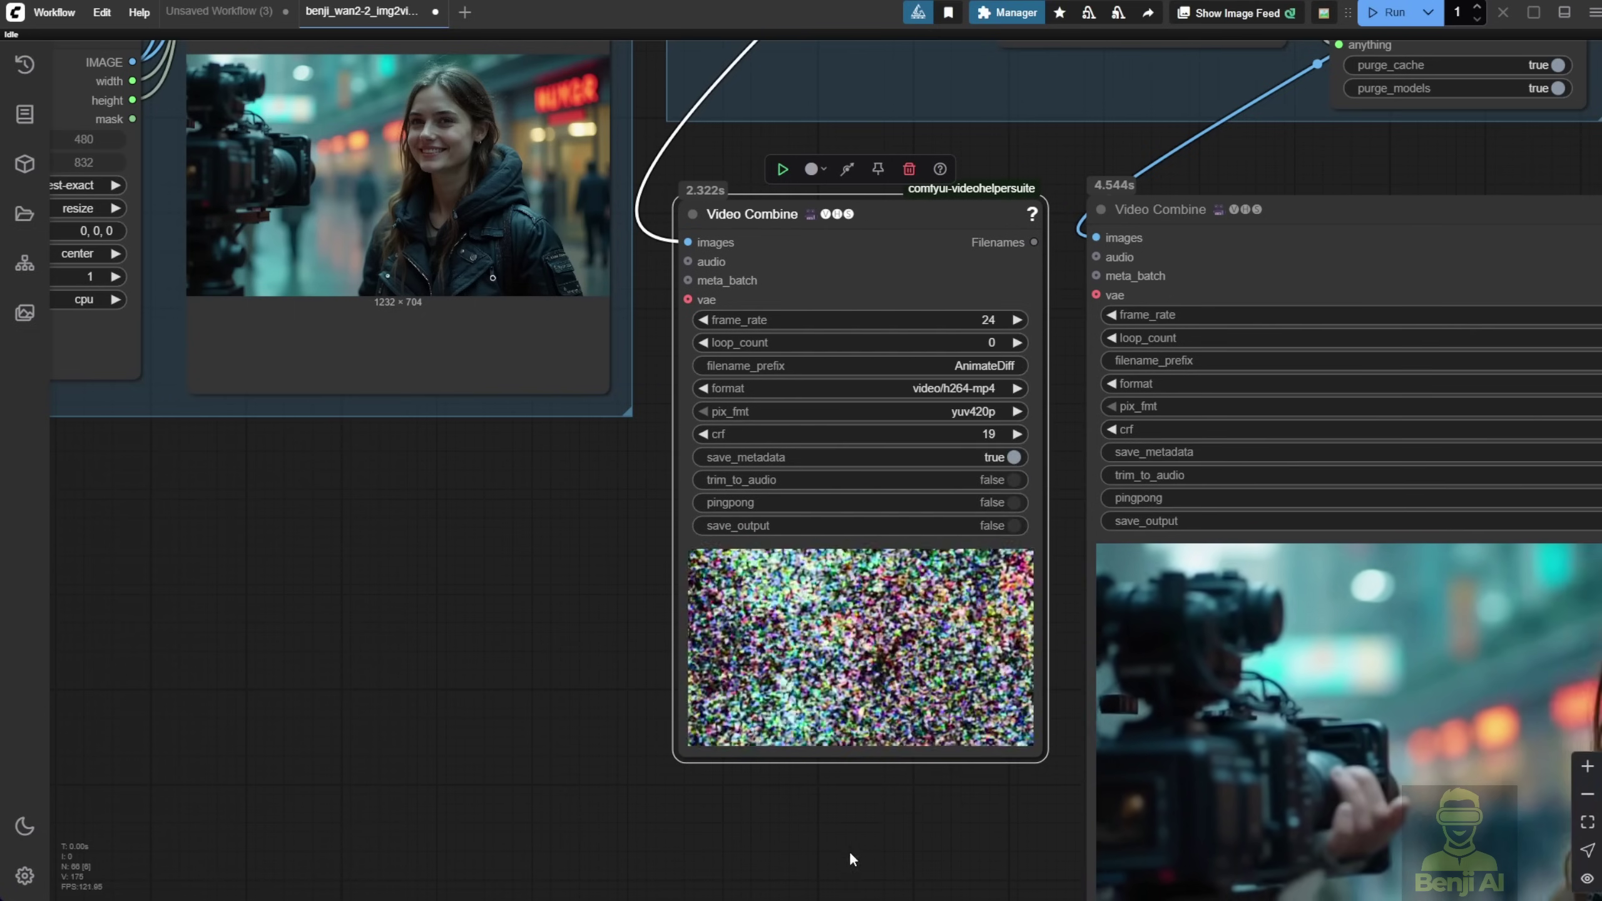
# Step: Examine how the 5B Latent Upscale group routes Get_video_img2vid through Upscale Image By and VAE Encode into the KSampler's latent_image input
pyautogui.scroll(3, 850, 849)
pyautogui.scroll(-3, 869, 731)
pyautogui.scroll(-2, 503, 443)
pyautogui.moveTo(965, 829); pyautogui.dragTo(429, 536)
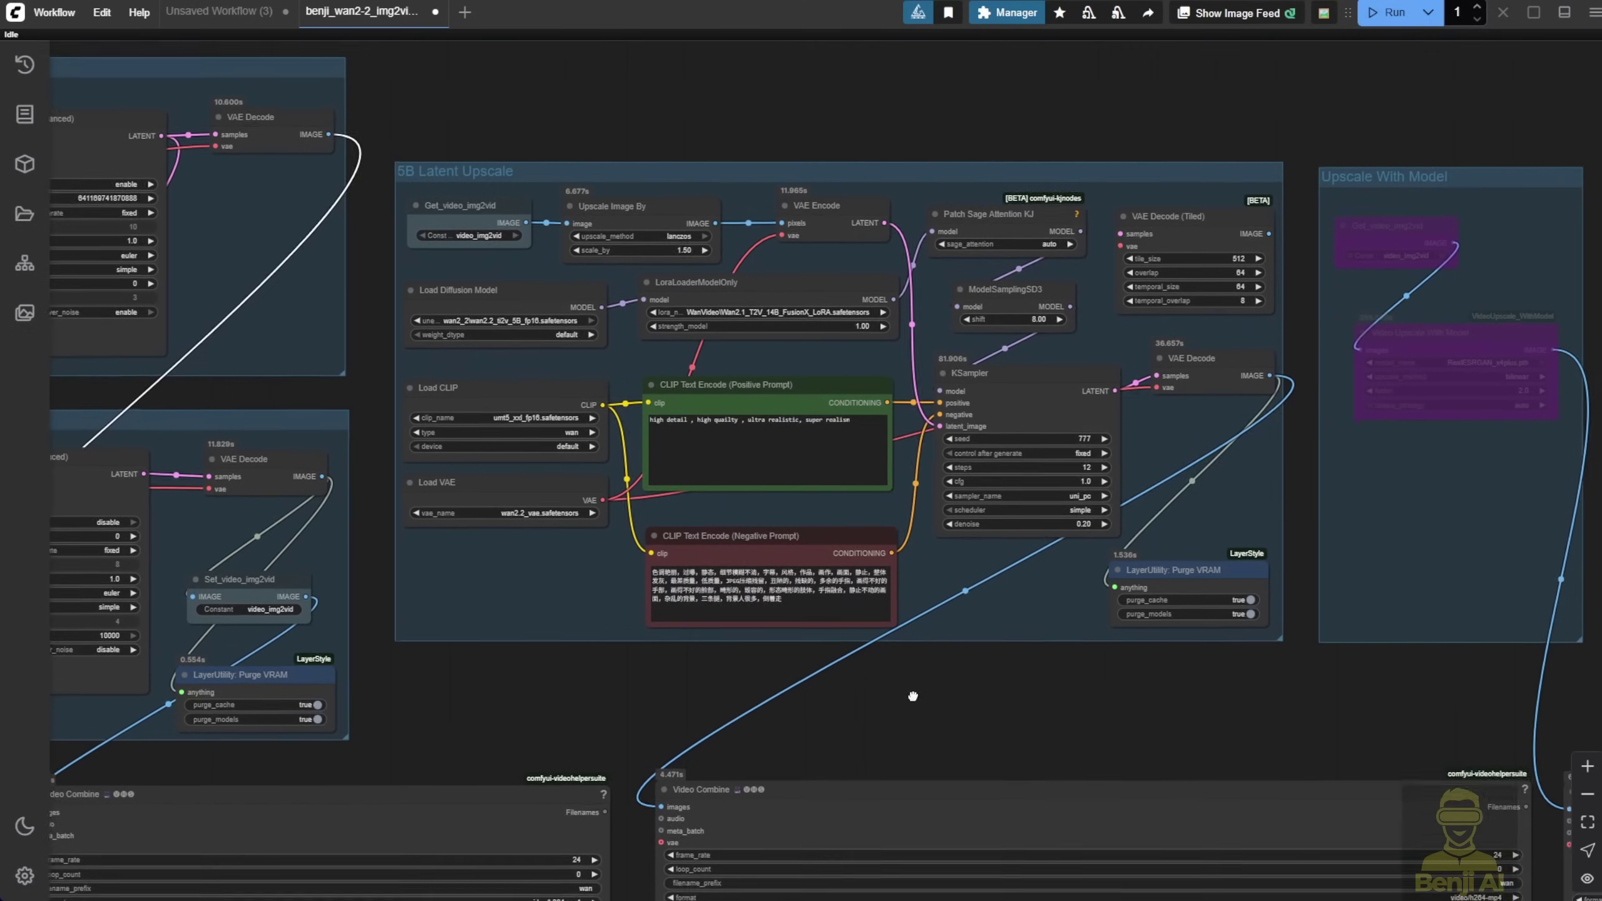
pyautogui.moveTo(913, 696); pyautogui.dragTo(913, 724)
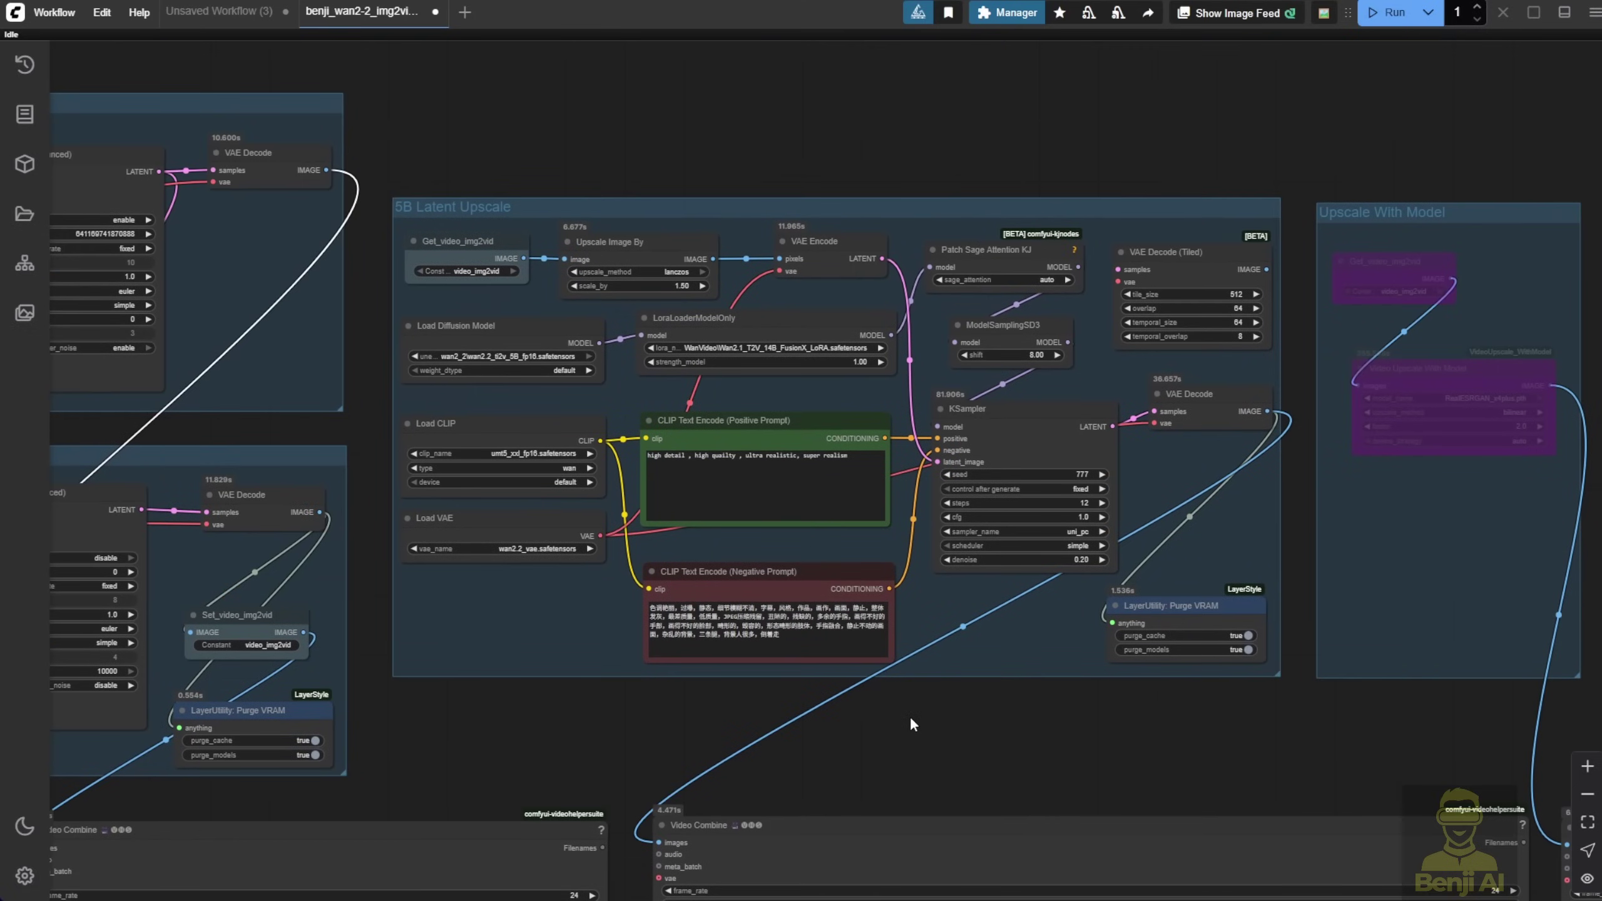
pyautogui.scroll(5, 377, 142)
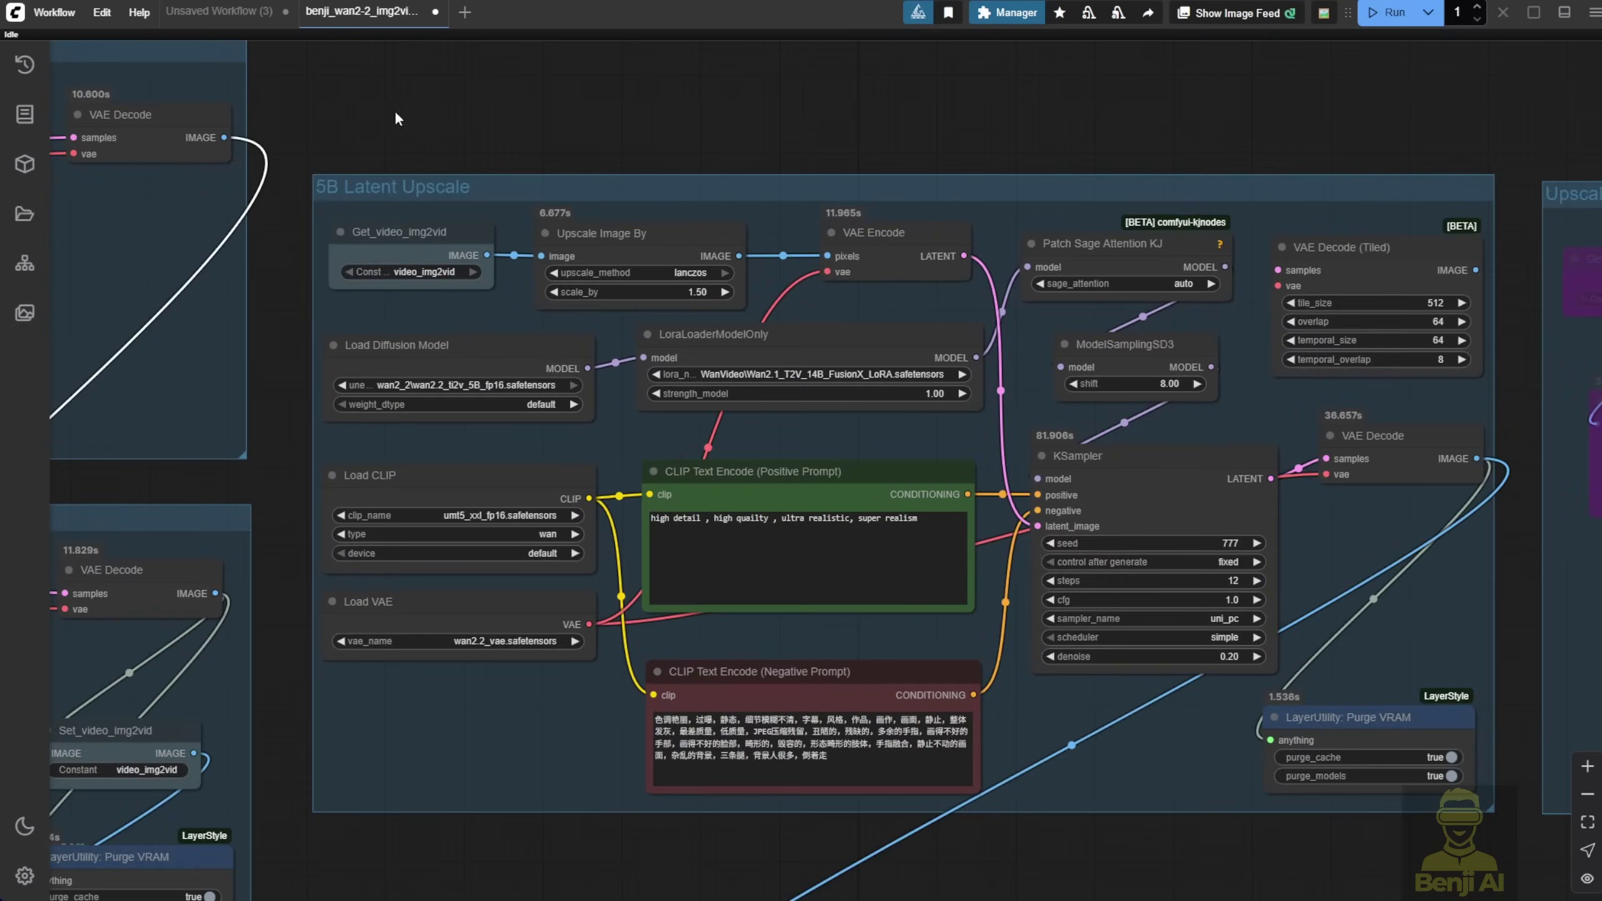
pyautogui.scroll(2, 358, 177)
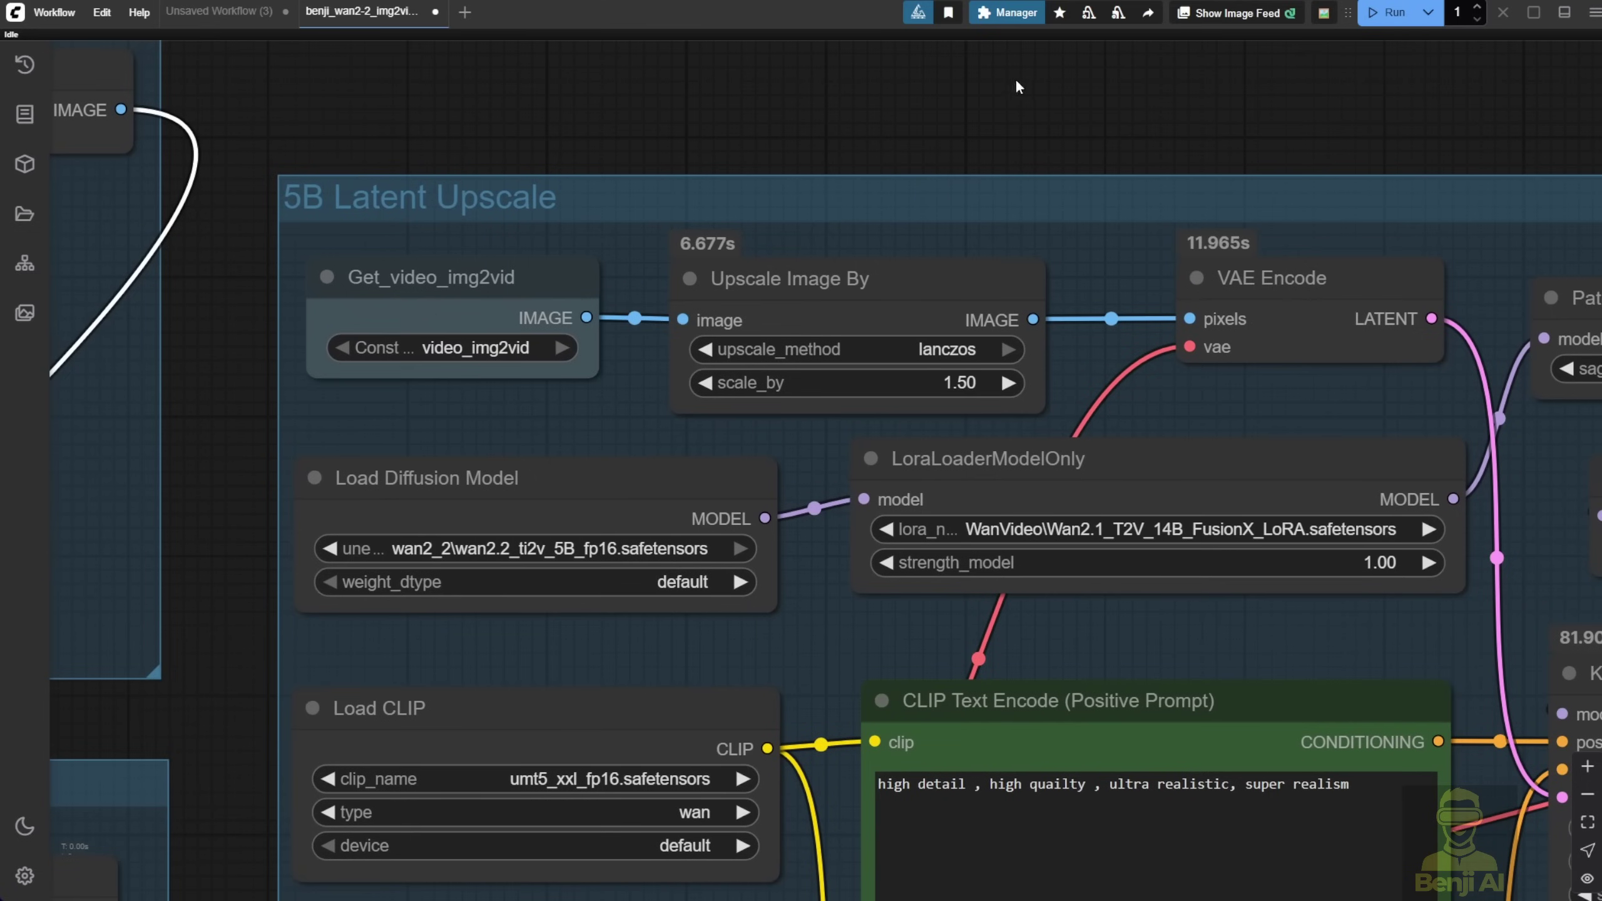
pyautogui.moveTo(846, 220); pyautogui.dragTo(677, 159)
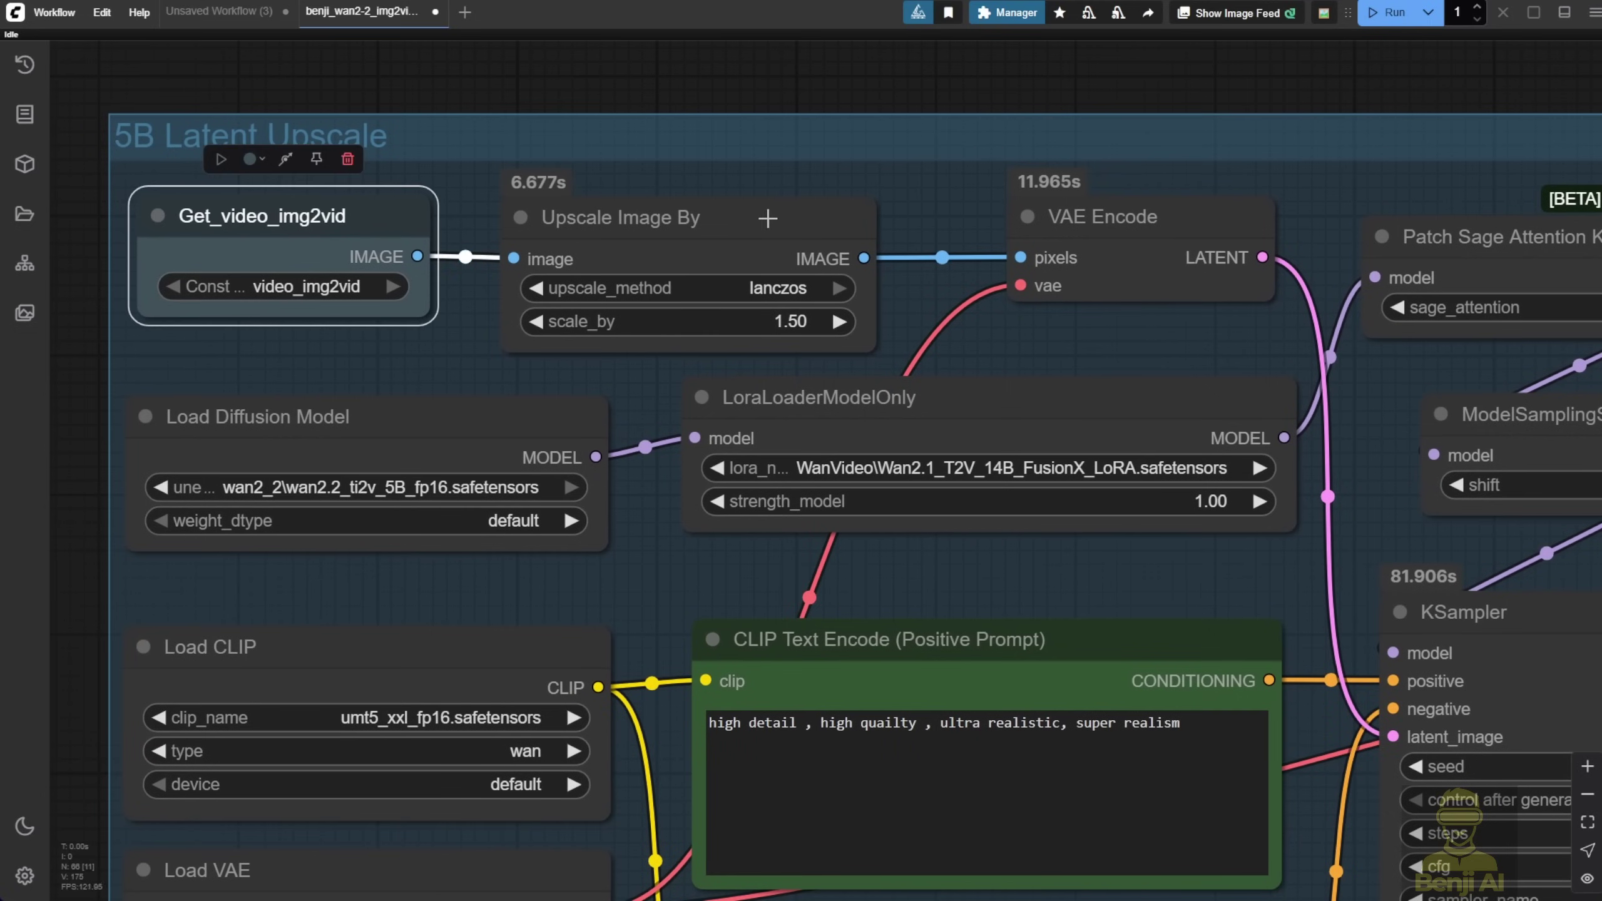
pyautogui.moveTo(1316, 637); pyautogui.dragTo(1142, 531)
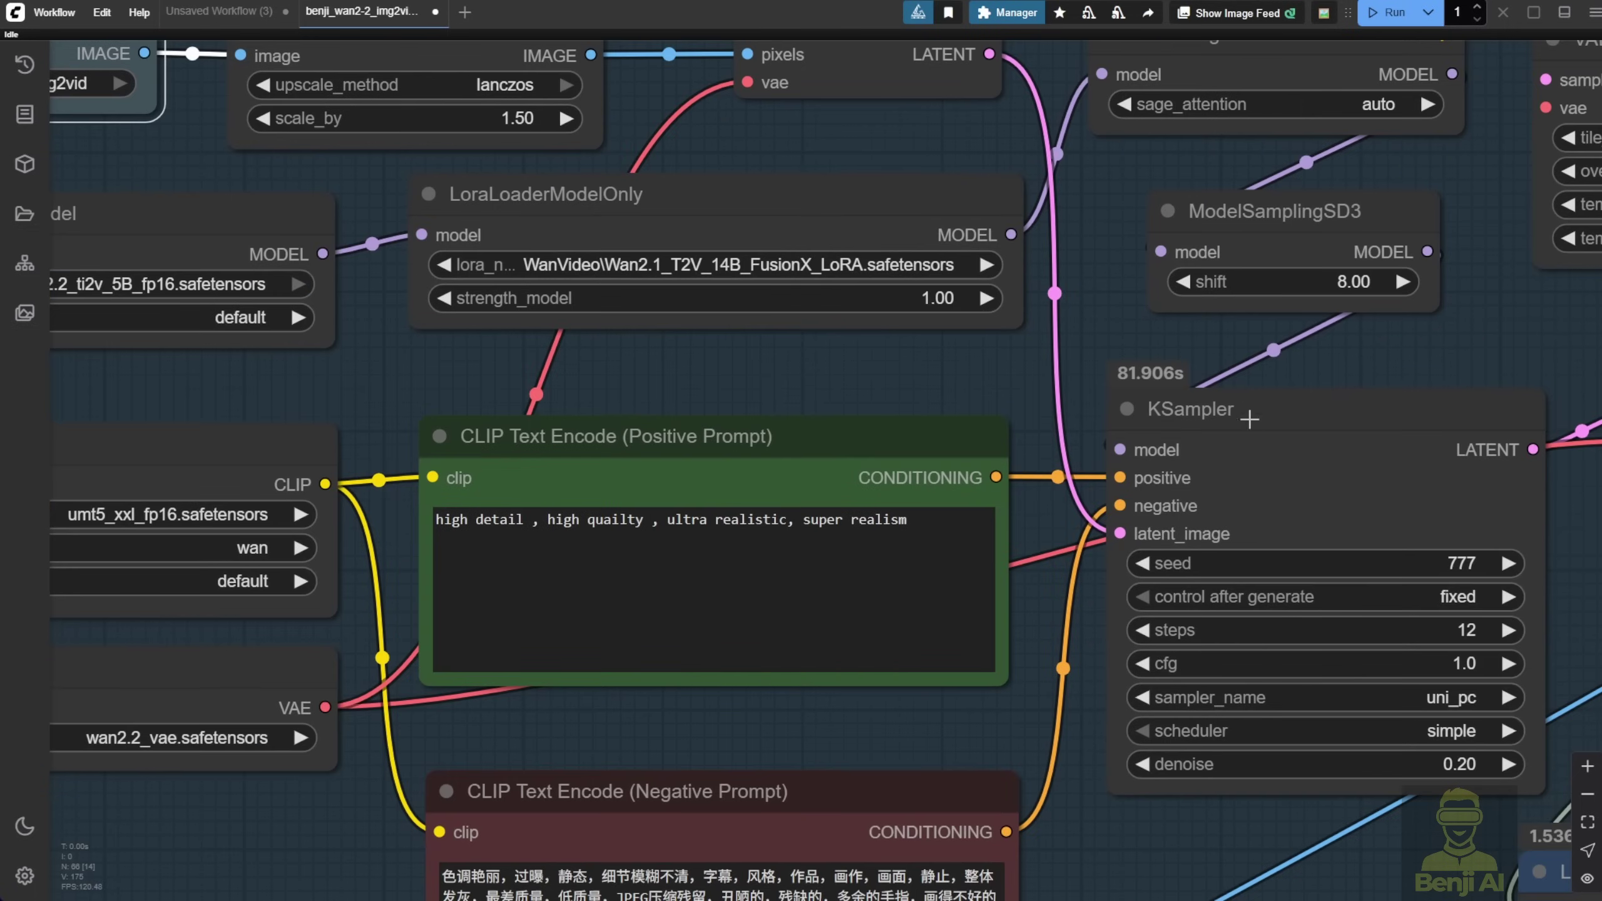
pyautogui.moveTo(1253, 420); pyautogui.dragTo(1206, 311)
pyautogui.click(1133, 391)
pyautogui.moveTo(959, 199); pyautogui.dragTo(1199, 496)
pyautogui.click(957, 262)
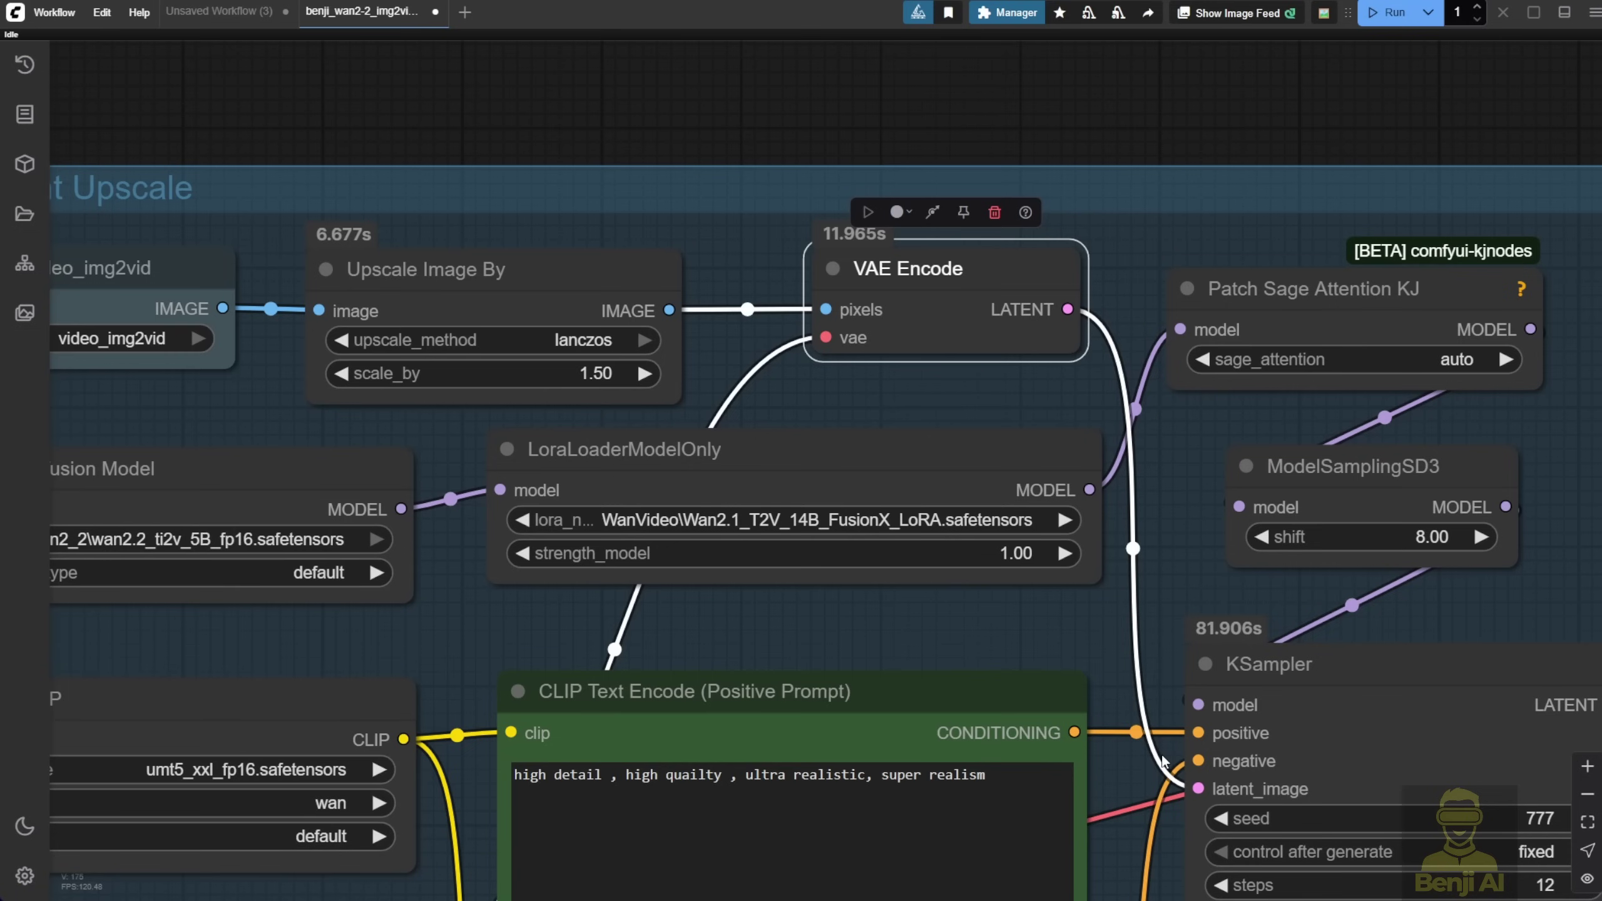
# Step: Trace Get_video_img2vid in the 5B Latent Upscale group back to Set_video_img2vid after the Low Noise Sampling VAE Decode
pyautogui.moveTo(161, 294); pyautogui.dragTo(306, 270)
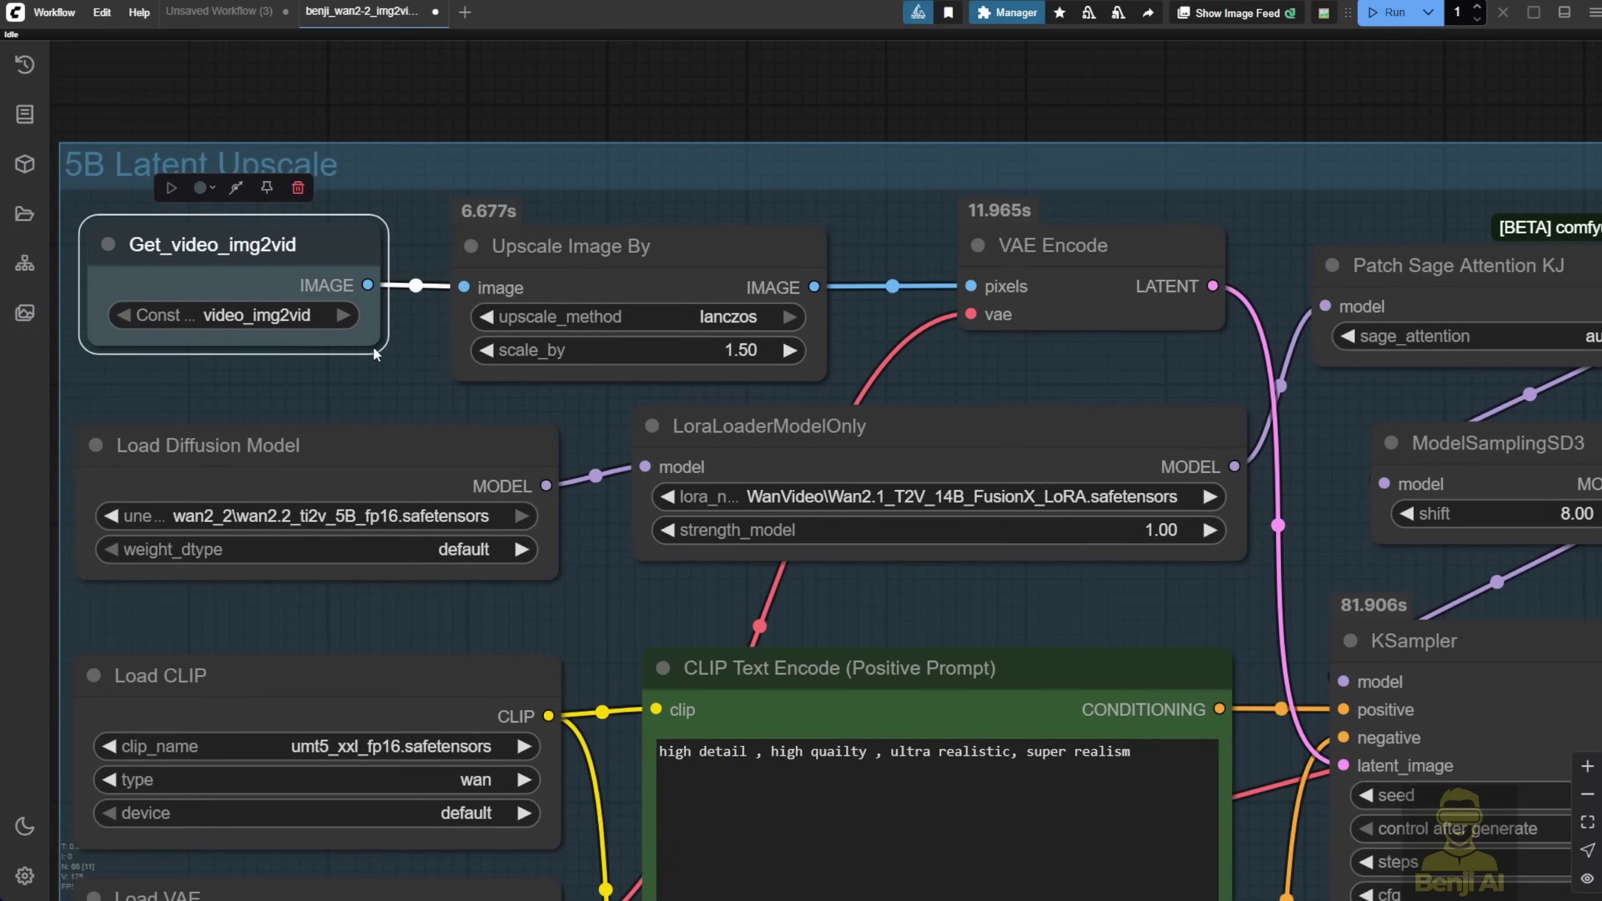
pyautogui.scroll(-3, 301, 389)
pyautogui.moveTo(755, 500); pyautogui.dragTo(844, 469)
pyautogui.scroll(-3, 843, 469)
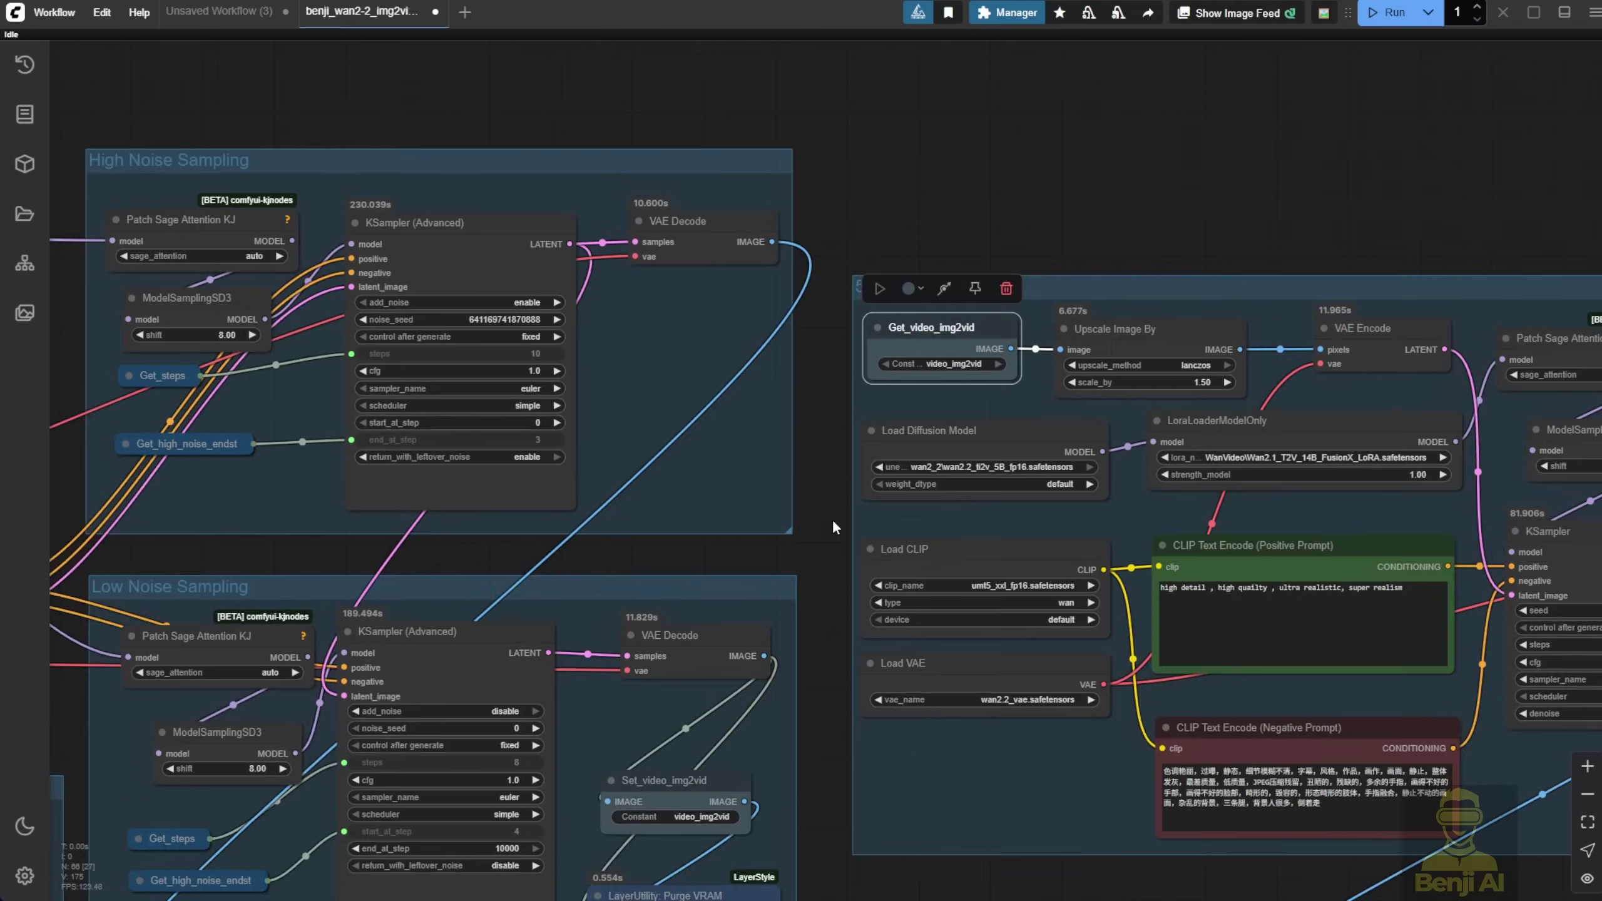
pyautogui.scroll(5, 794, 378)
pyautogui.scroll(3, 794, 382)
pyautogui.moveTo(1028, 405); pyautogui.dragTo(673, 466)
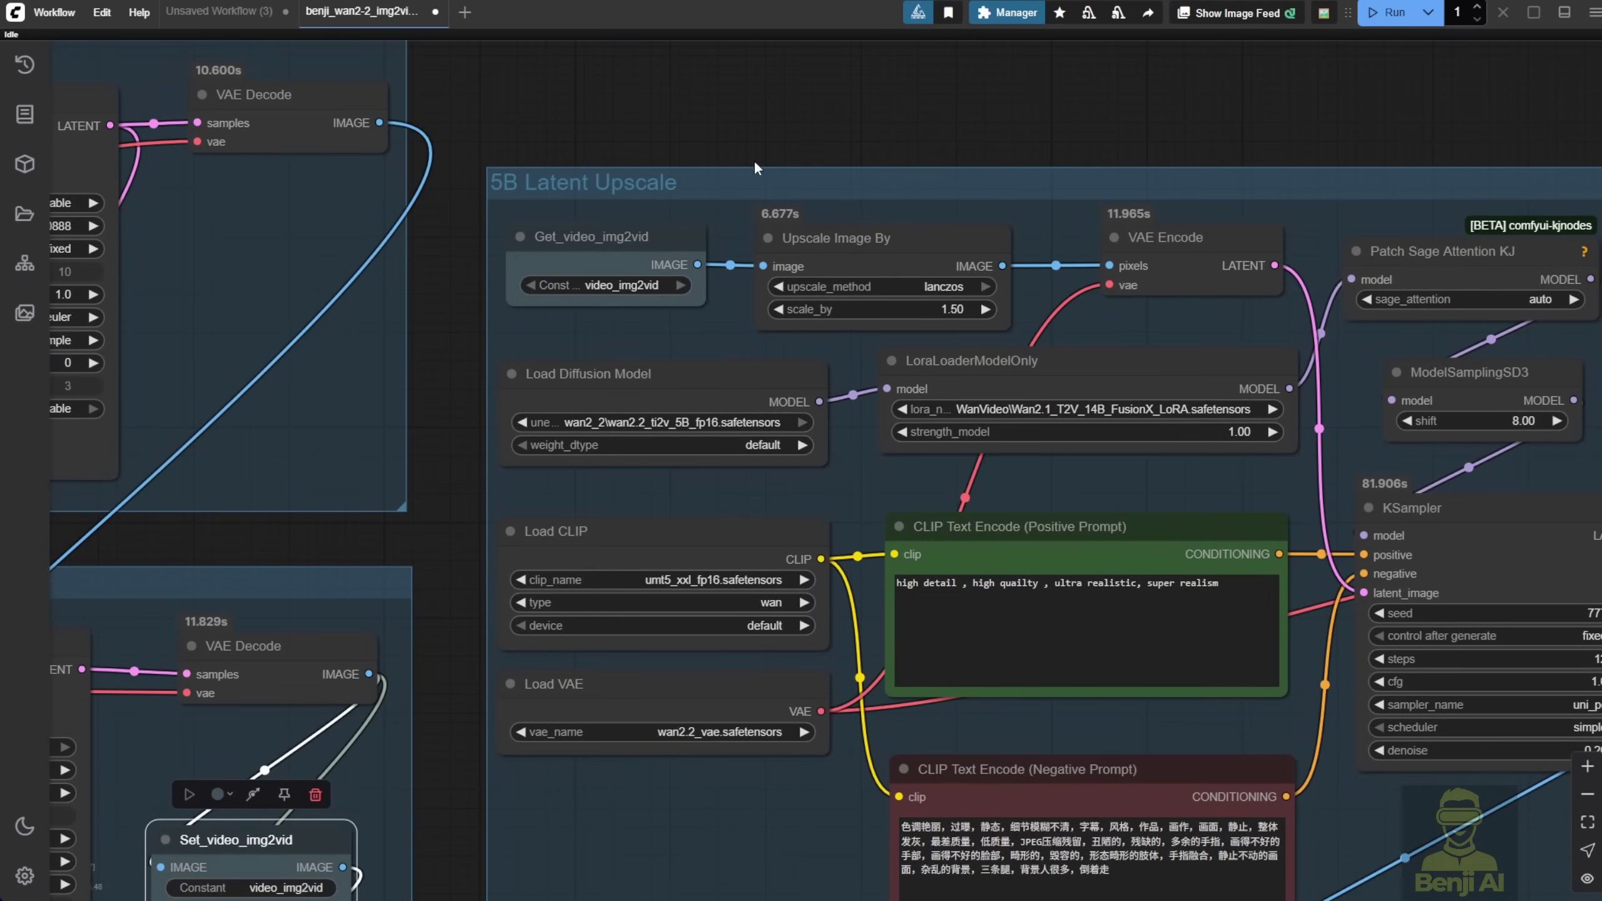
# Step: Check the upscale method and scale factor of Upscale Image By and the KSampler that processes its encoded result
pyautogui.scroll(4, 540, 190)
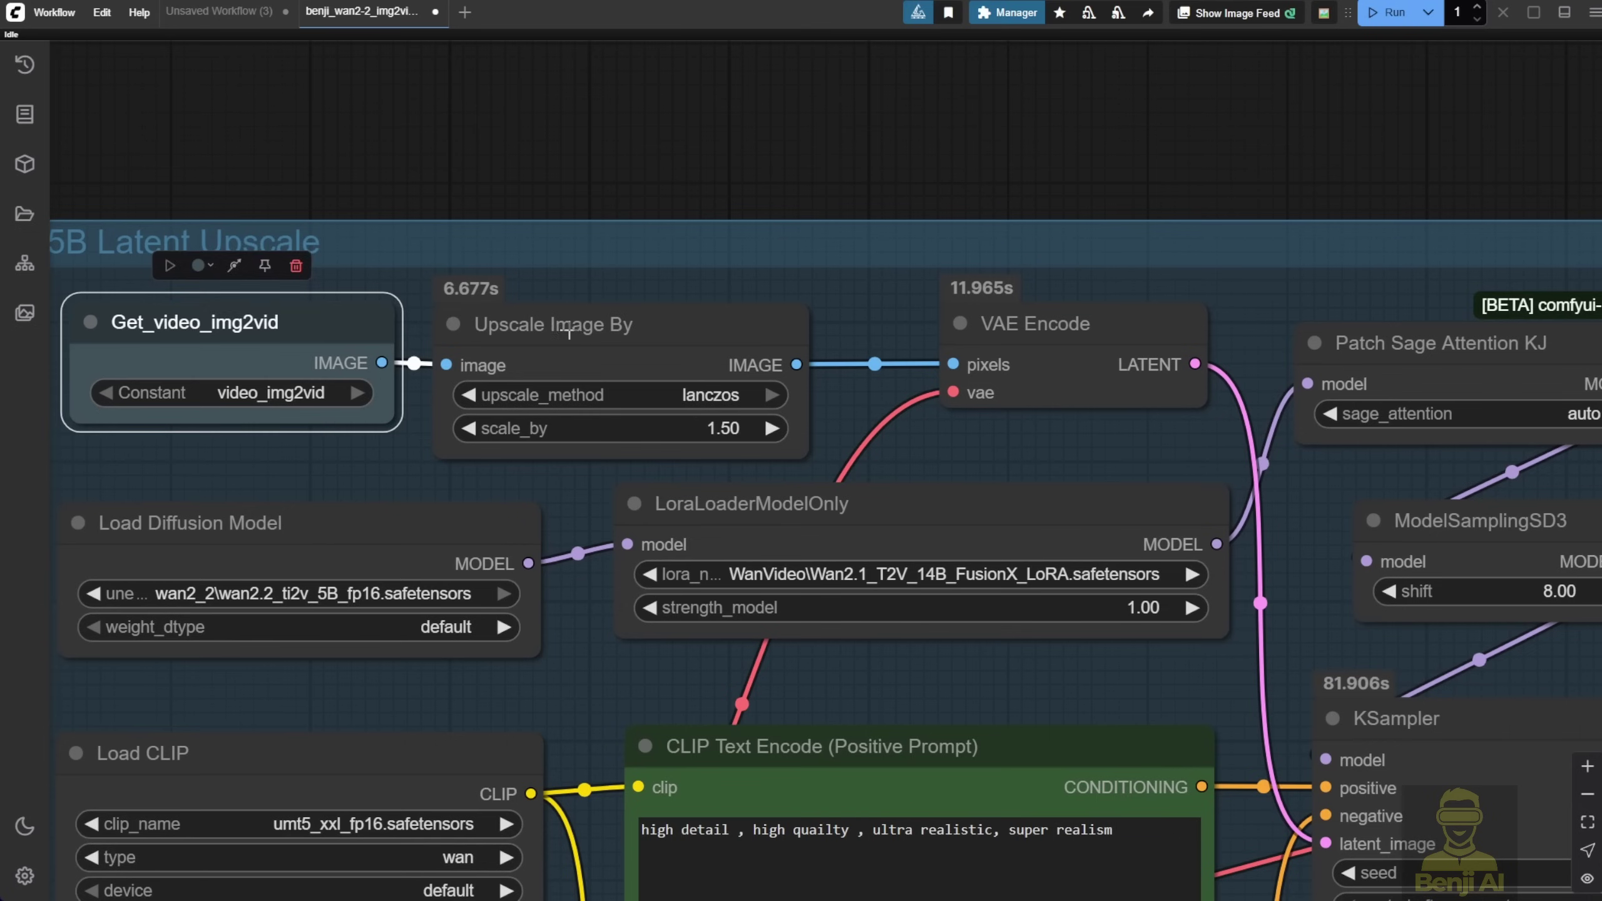
pyautogui.click(605, 325)
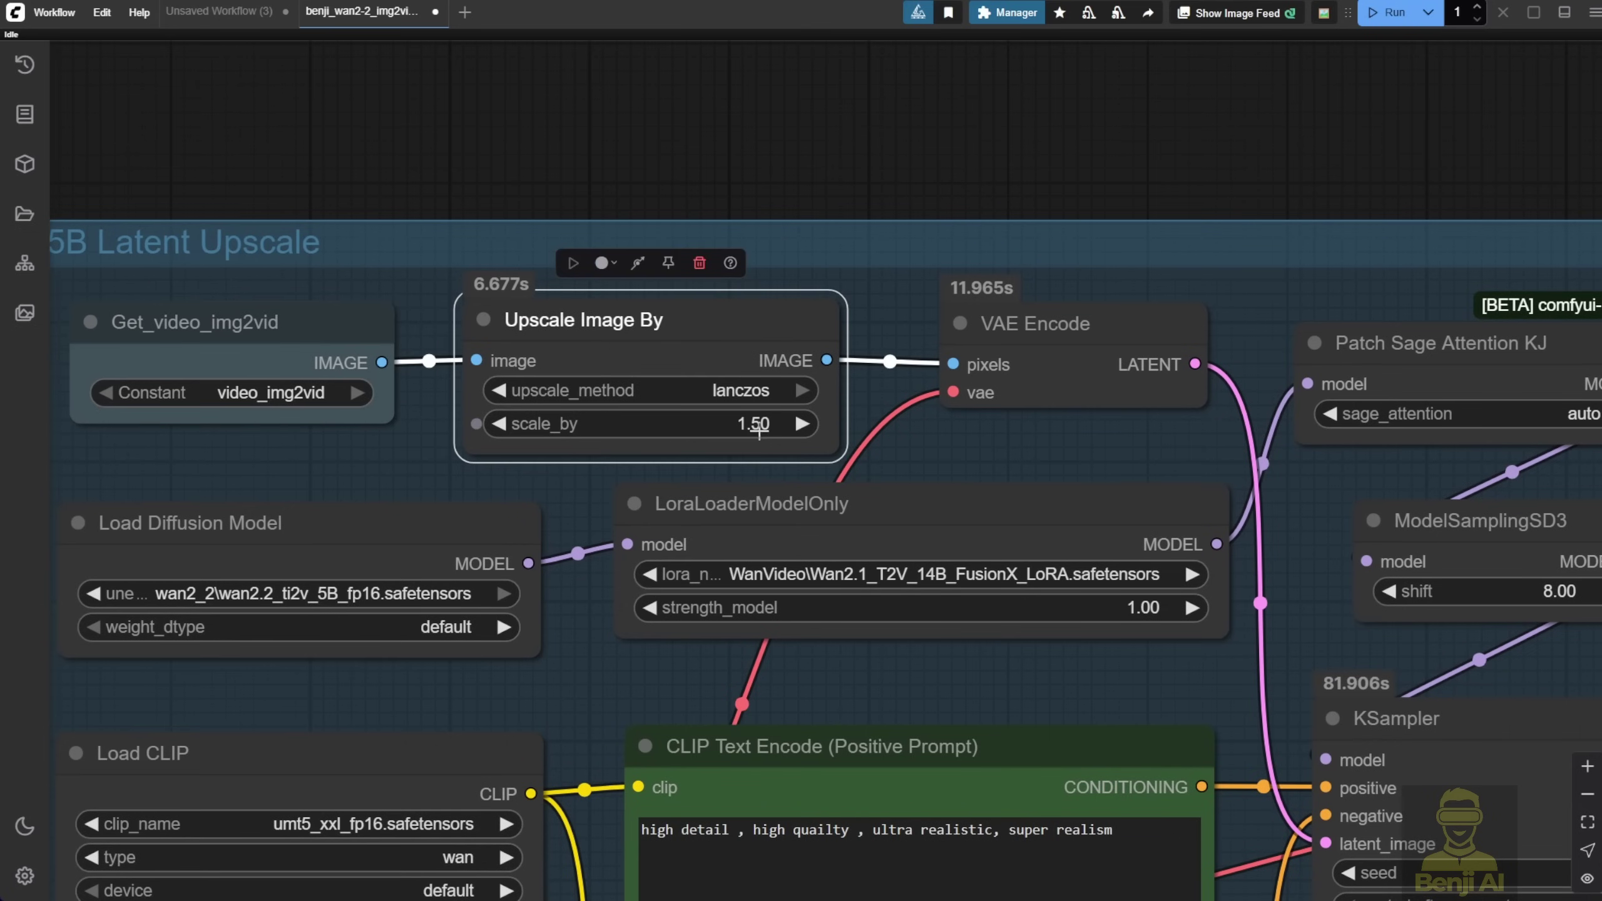
pyautogui.moveTo(932, 453); pyautogui.dragTo(464, 294)
pyautogui.click(556, 181)
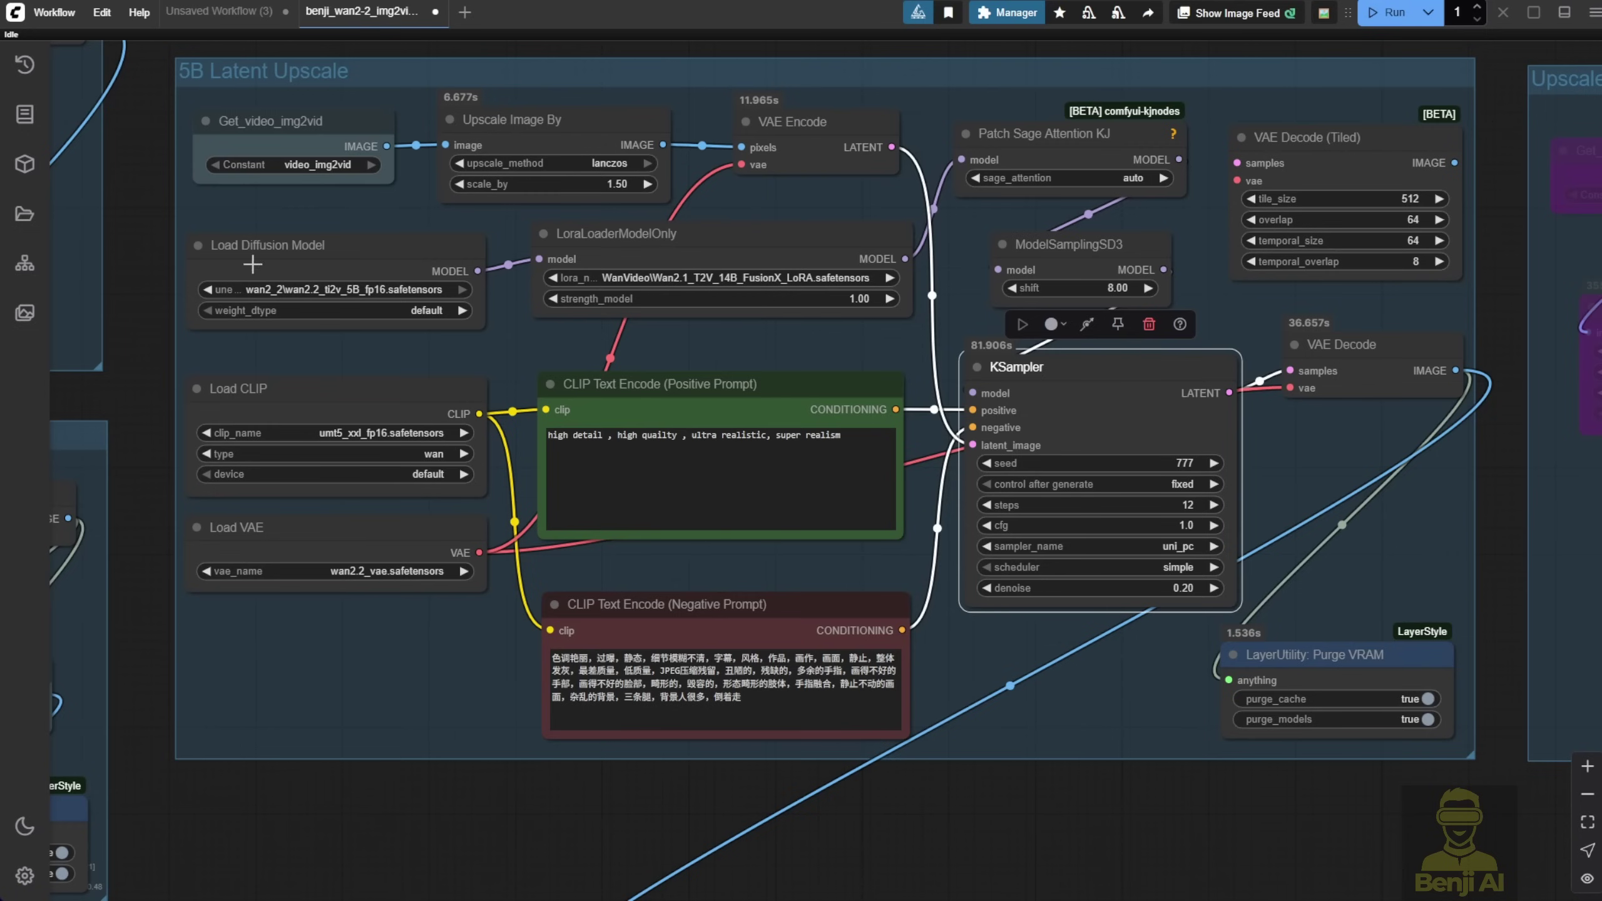
# Step: Inspect the 5B group's Load Diffusion Model, its positive prompt, and the KSampler's steps and denoise settings
pyautogui.scroll(3, 320, 341)
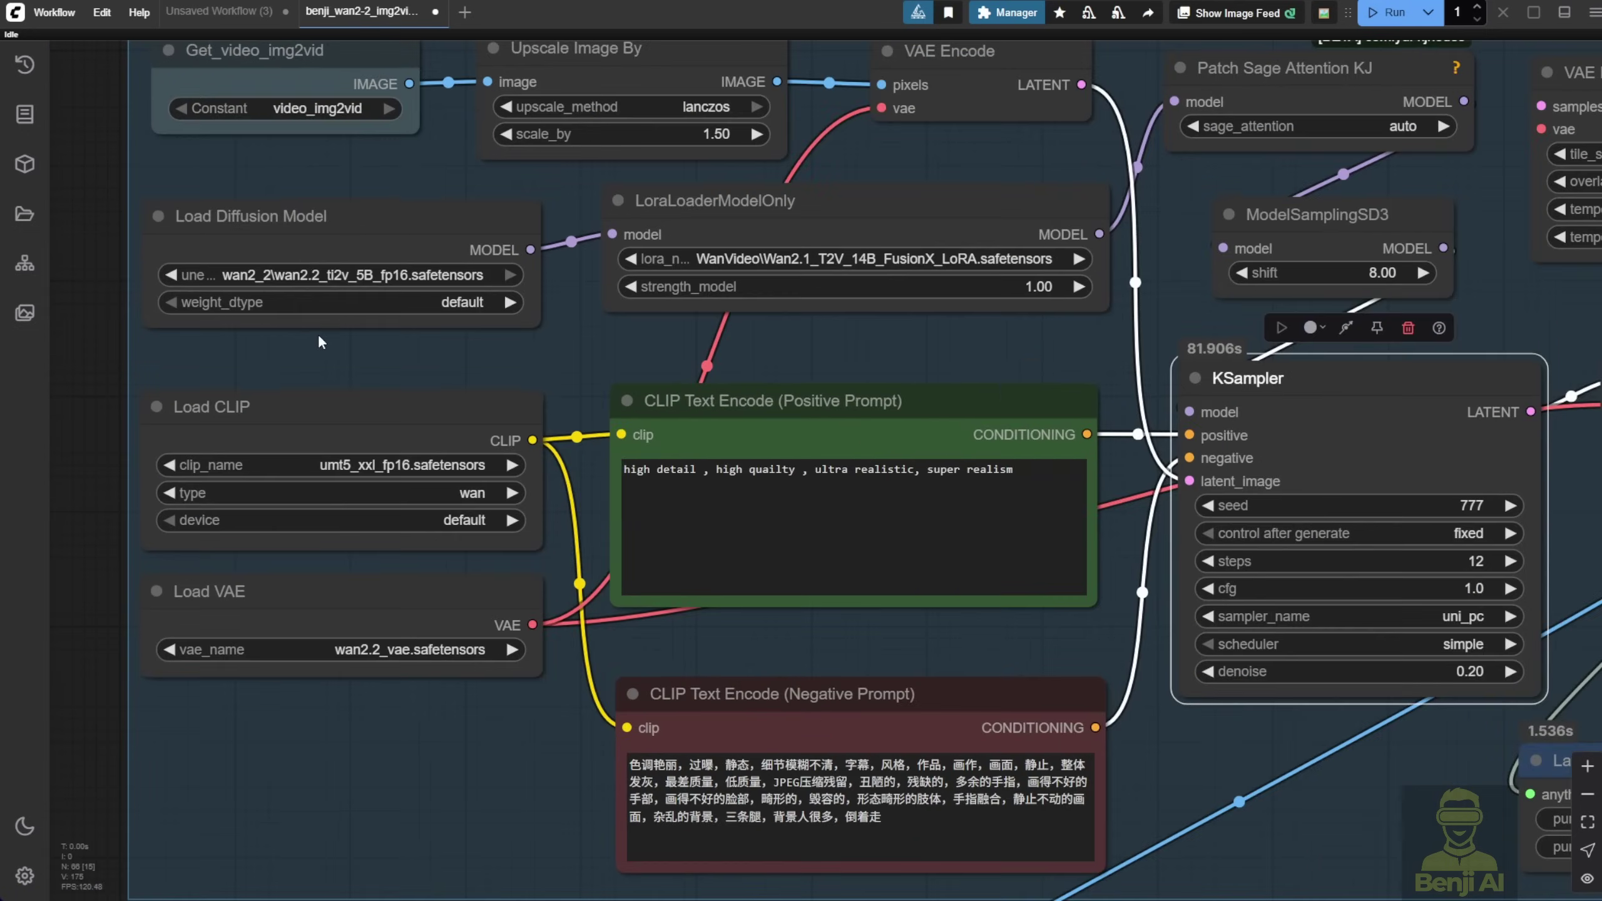
pyautogui.click(346, 236)
pyautogui.scroll(6, 340, 286)
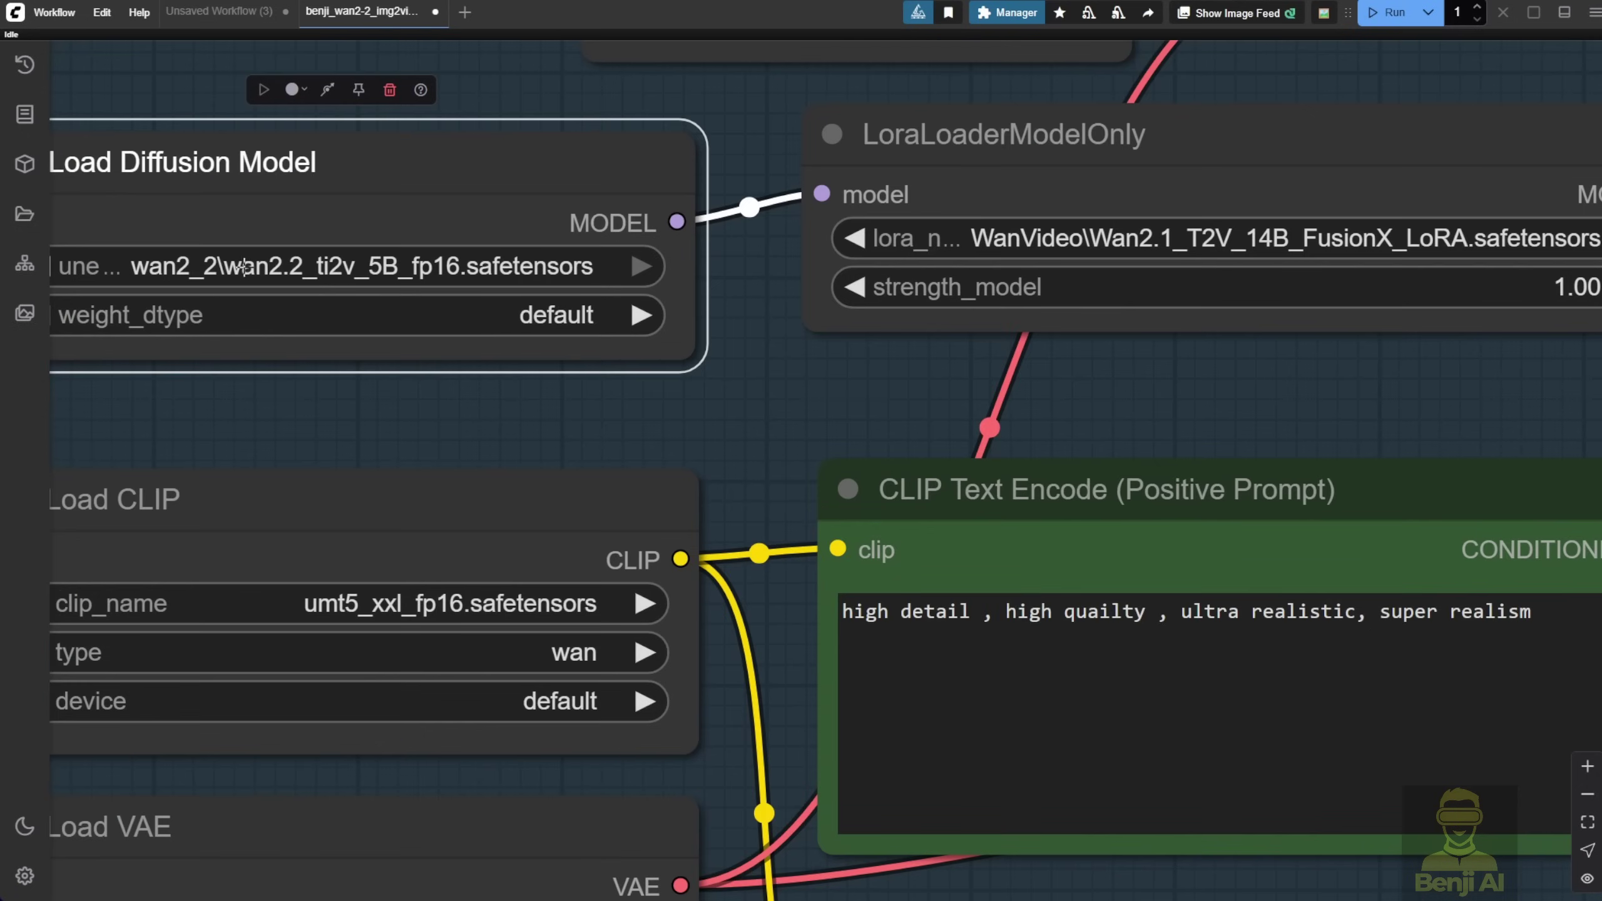
pyautogui.scroll(-5, 295, 276)
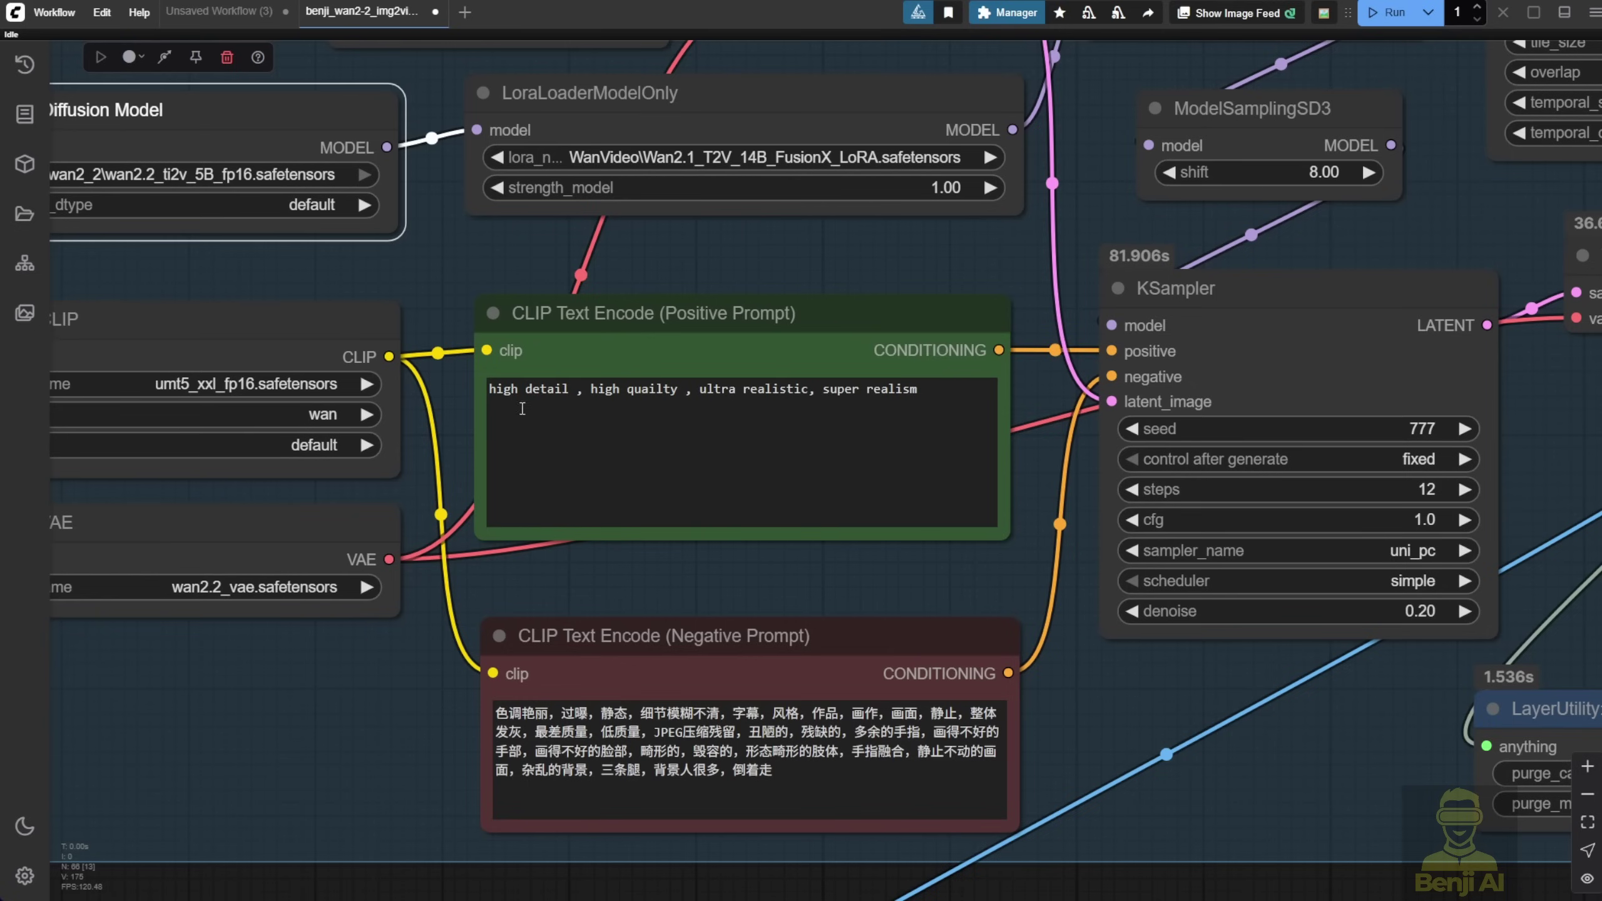
pyautogui.moveTo(492, 392); pyautogui.dragTo(624, 391)
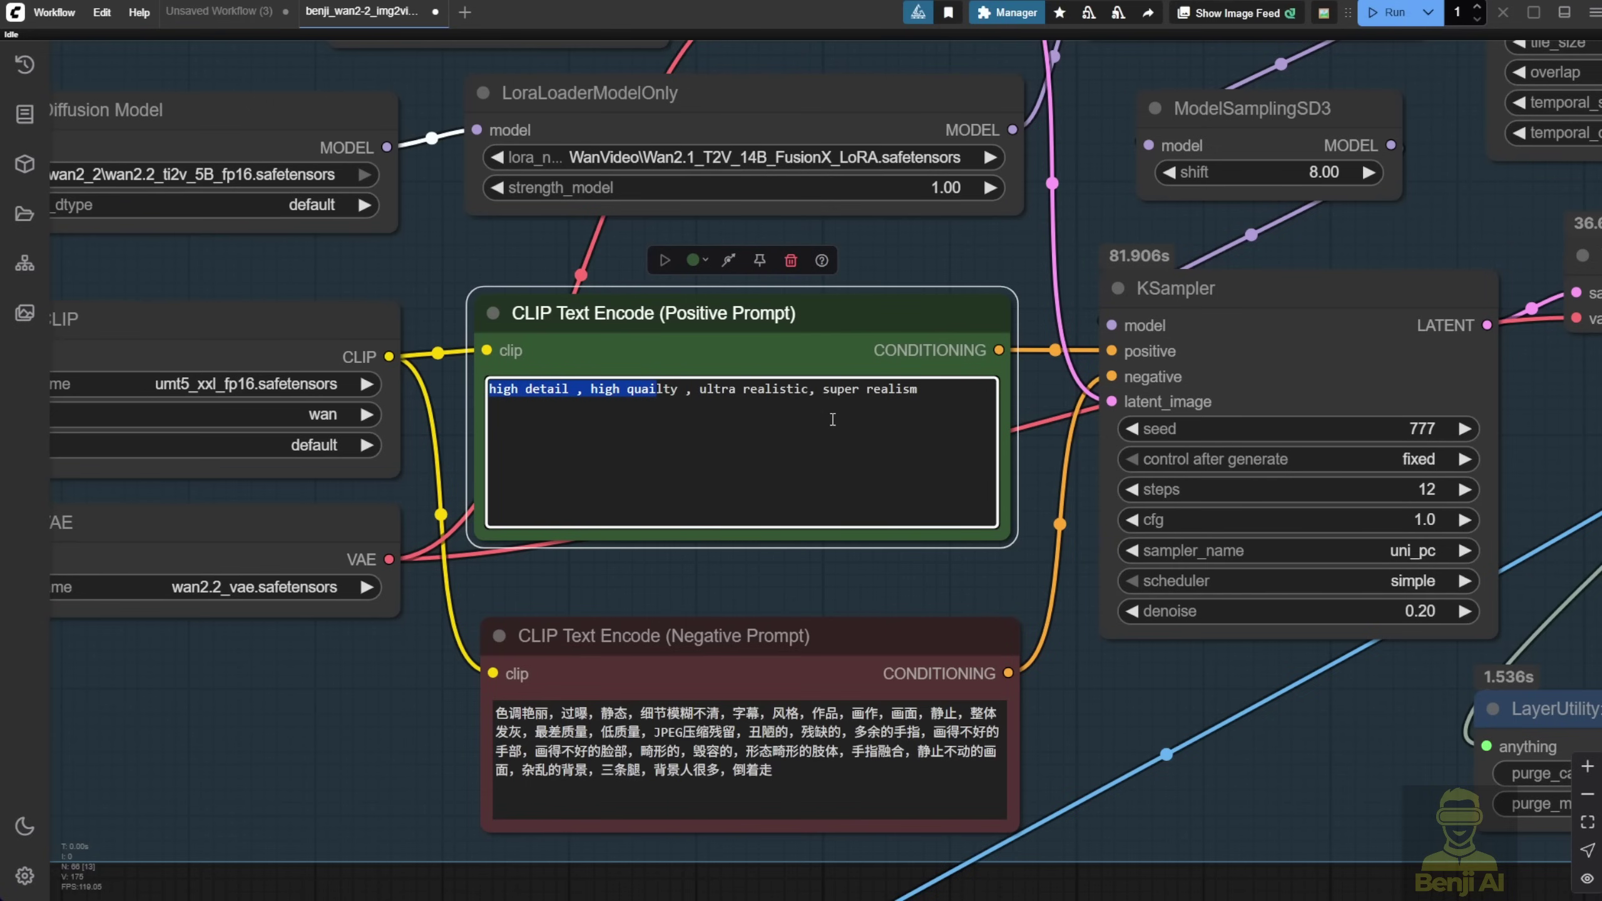
pyautogui.scroll(-2, 781, 442)
pyautogui.scroll(-3, 902, 654)
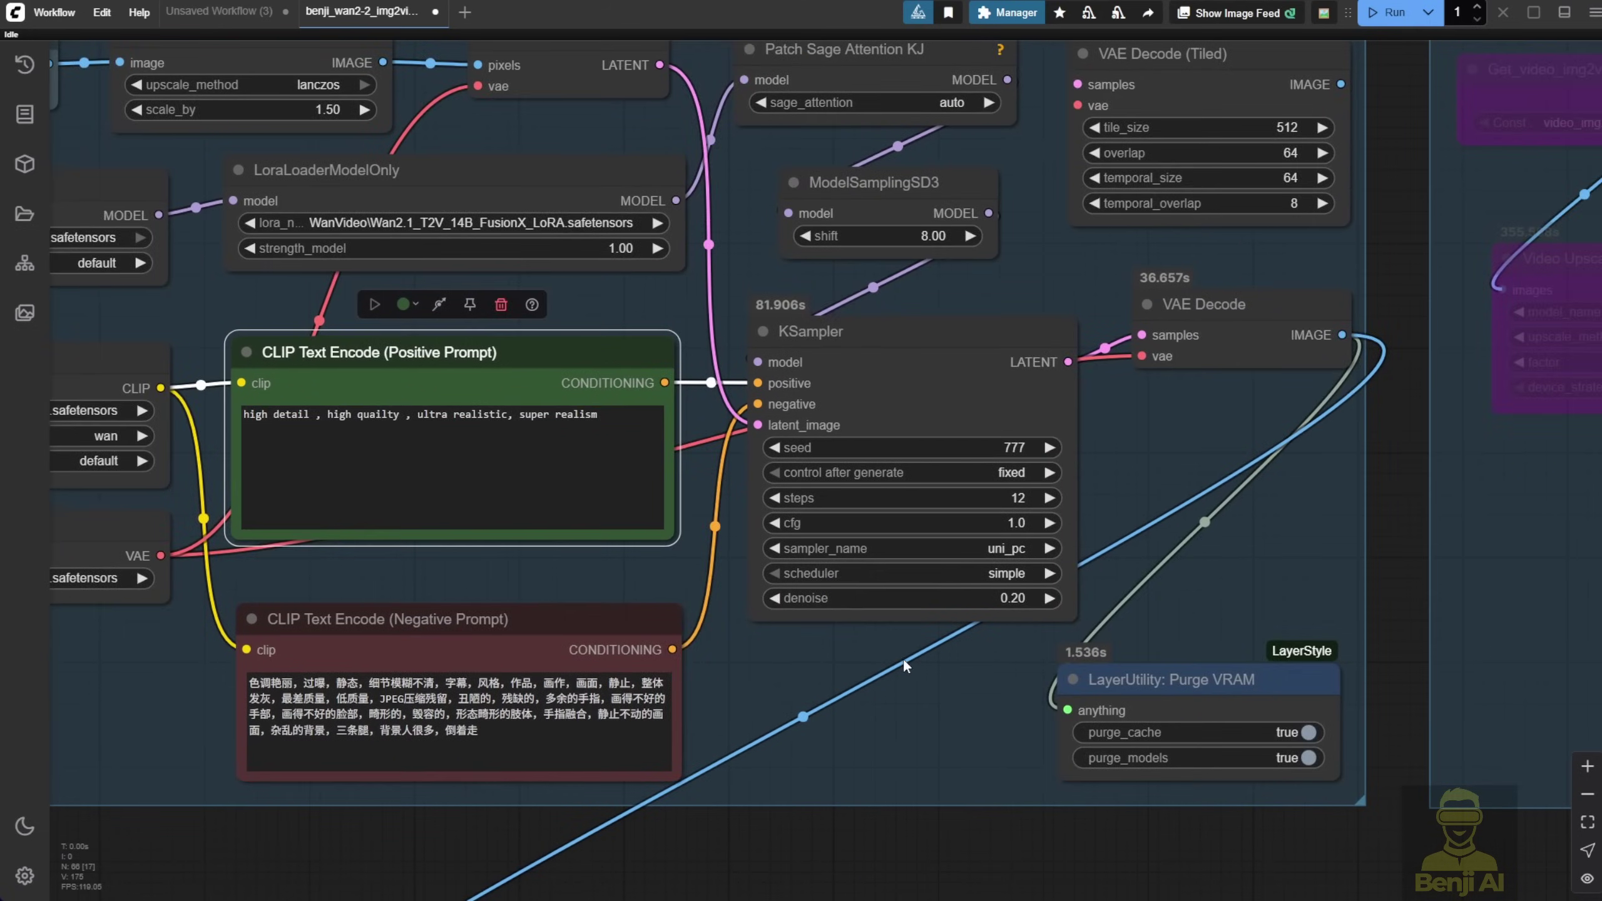
pyautogui.scroll(7, 906, 649)
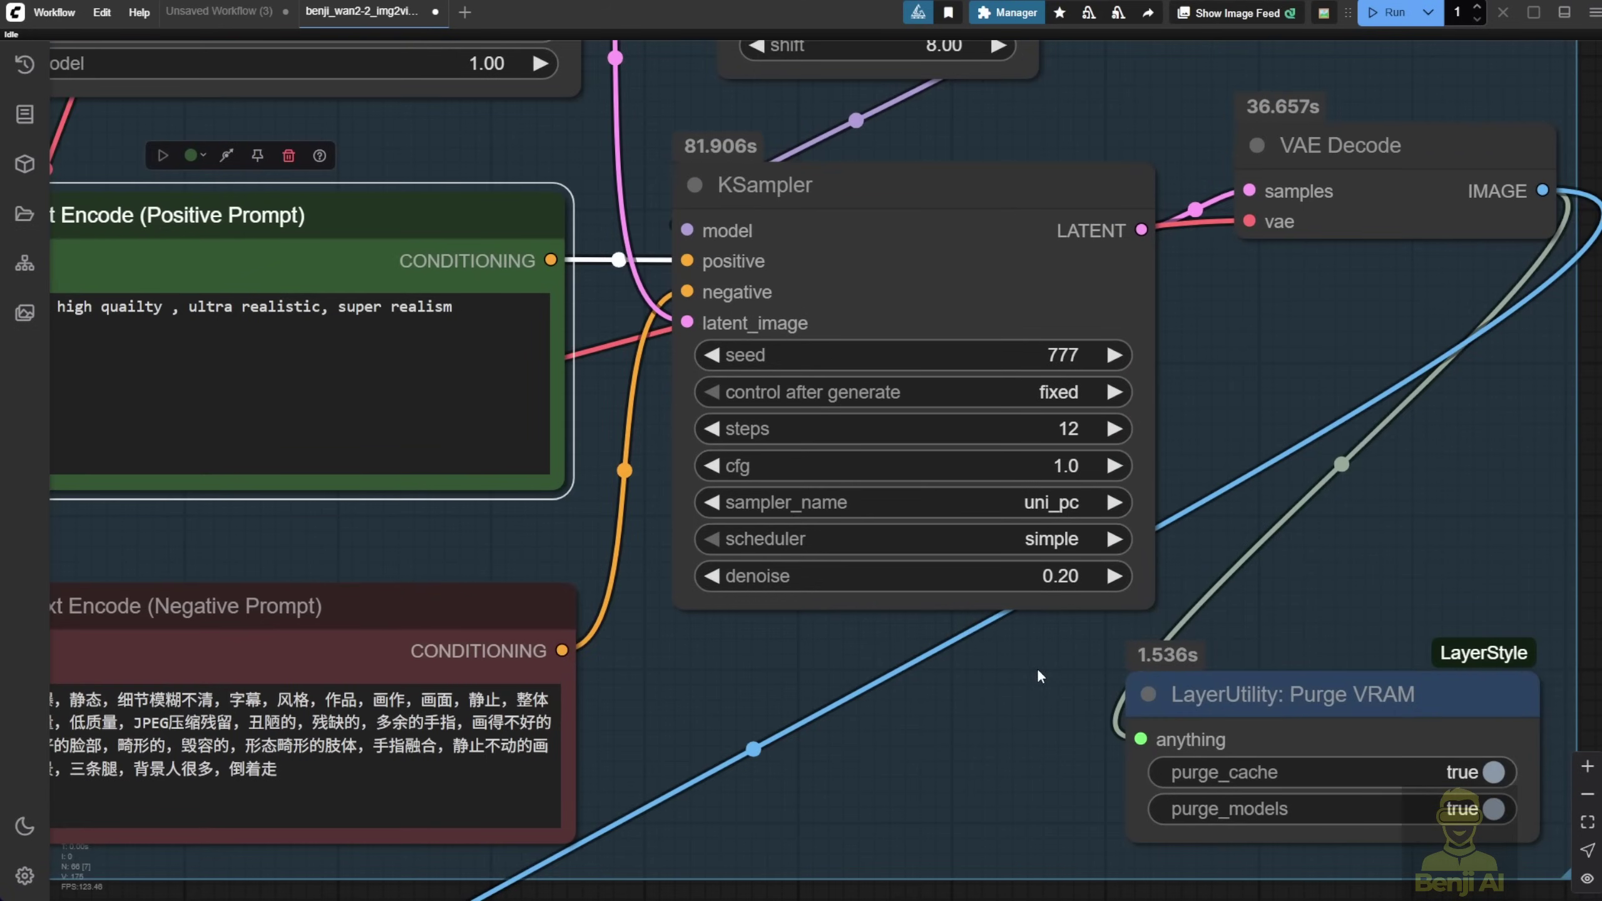
# Step: Compare the Video Combine previews of the Low Noise Sampling output and the 5B Latent Upscale output
pyautogui.scroll(-5, 1033, 667)
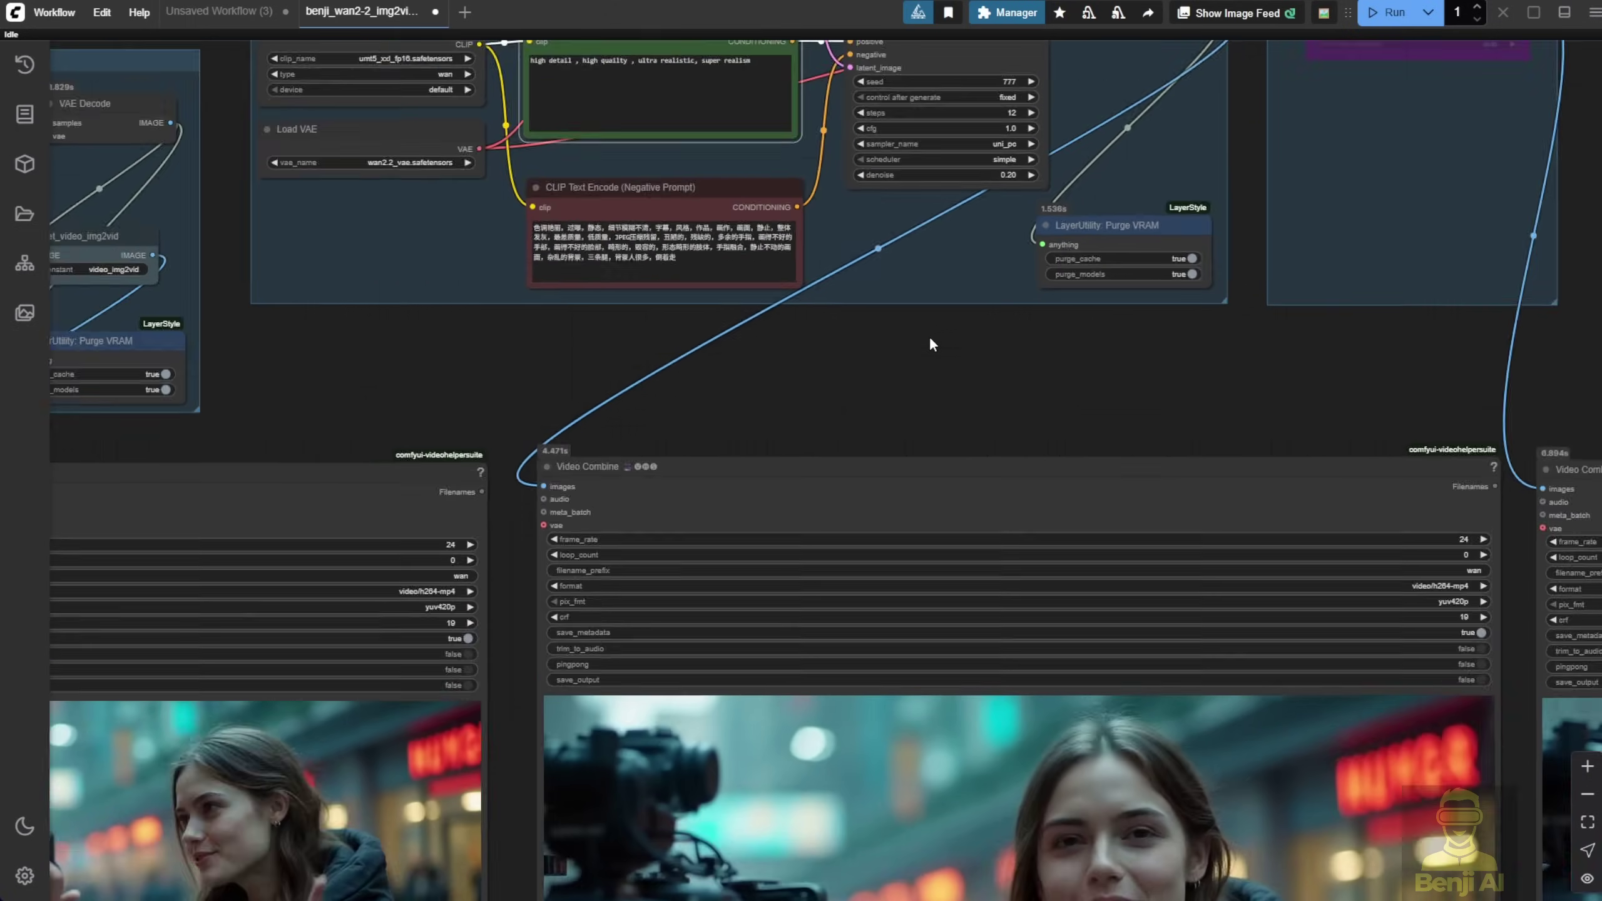
pyautogui.scroll(-3, 930, 341)
pyautogui.moveTo(923, 375); pyautogui.dragTo(958, 65)
pyautogui.scroll(1, 835, 266)
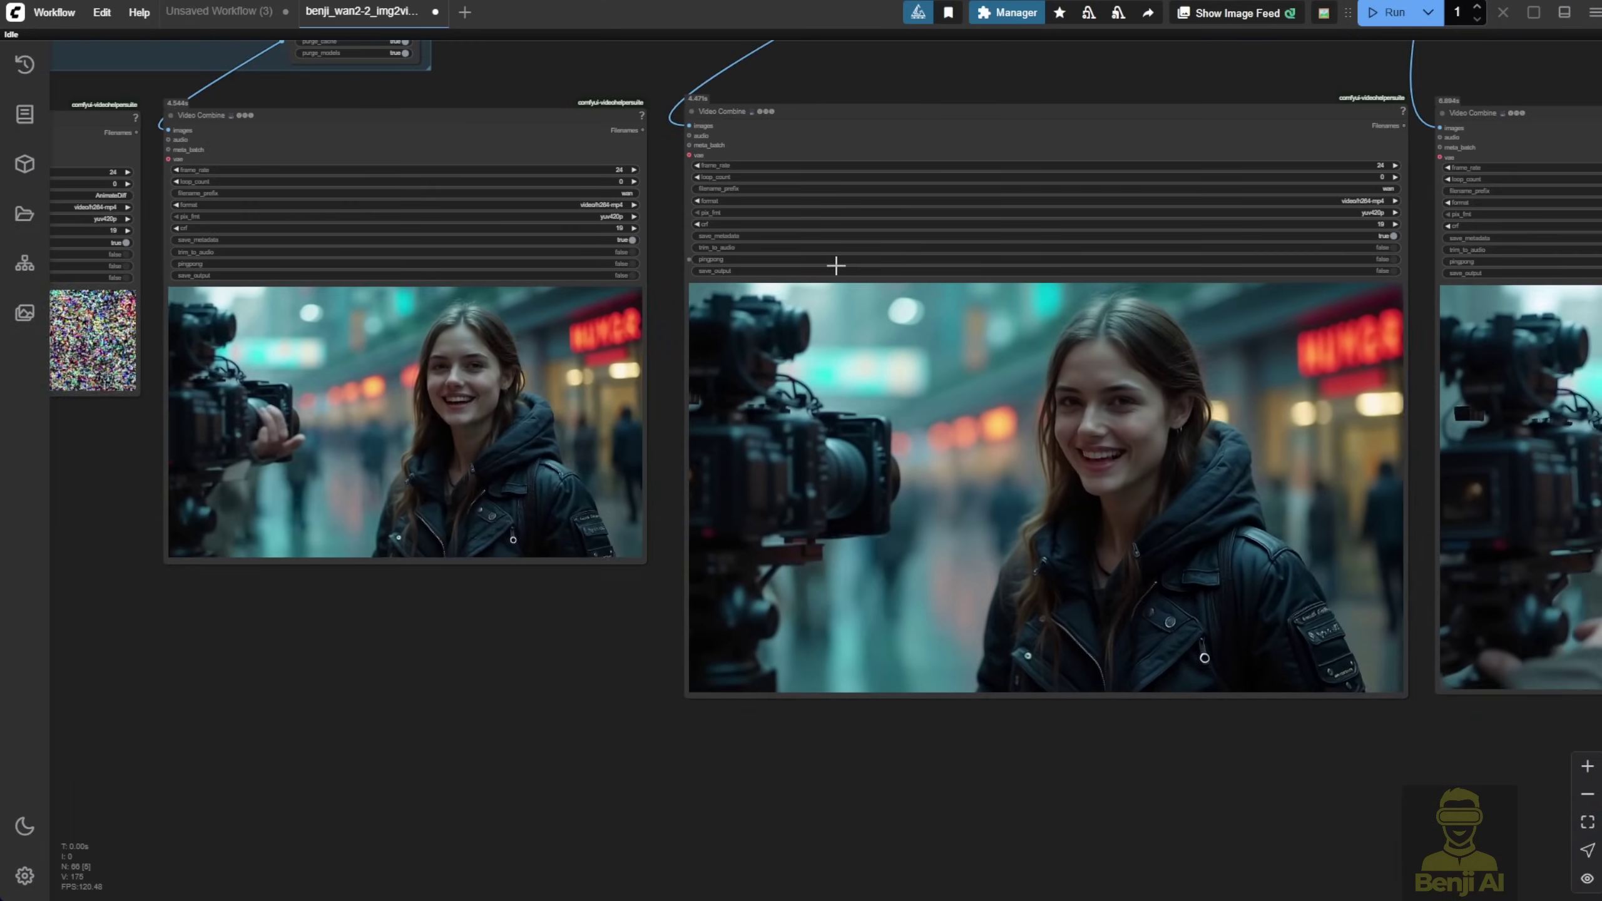
pyautogui.click(949, 429)
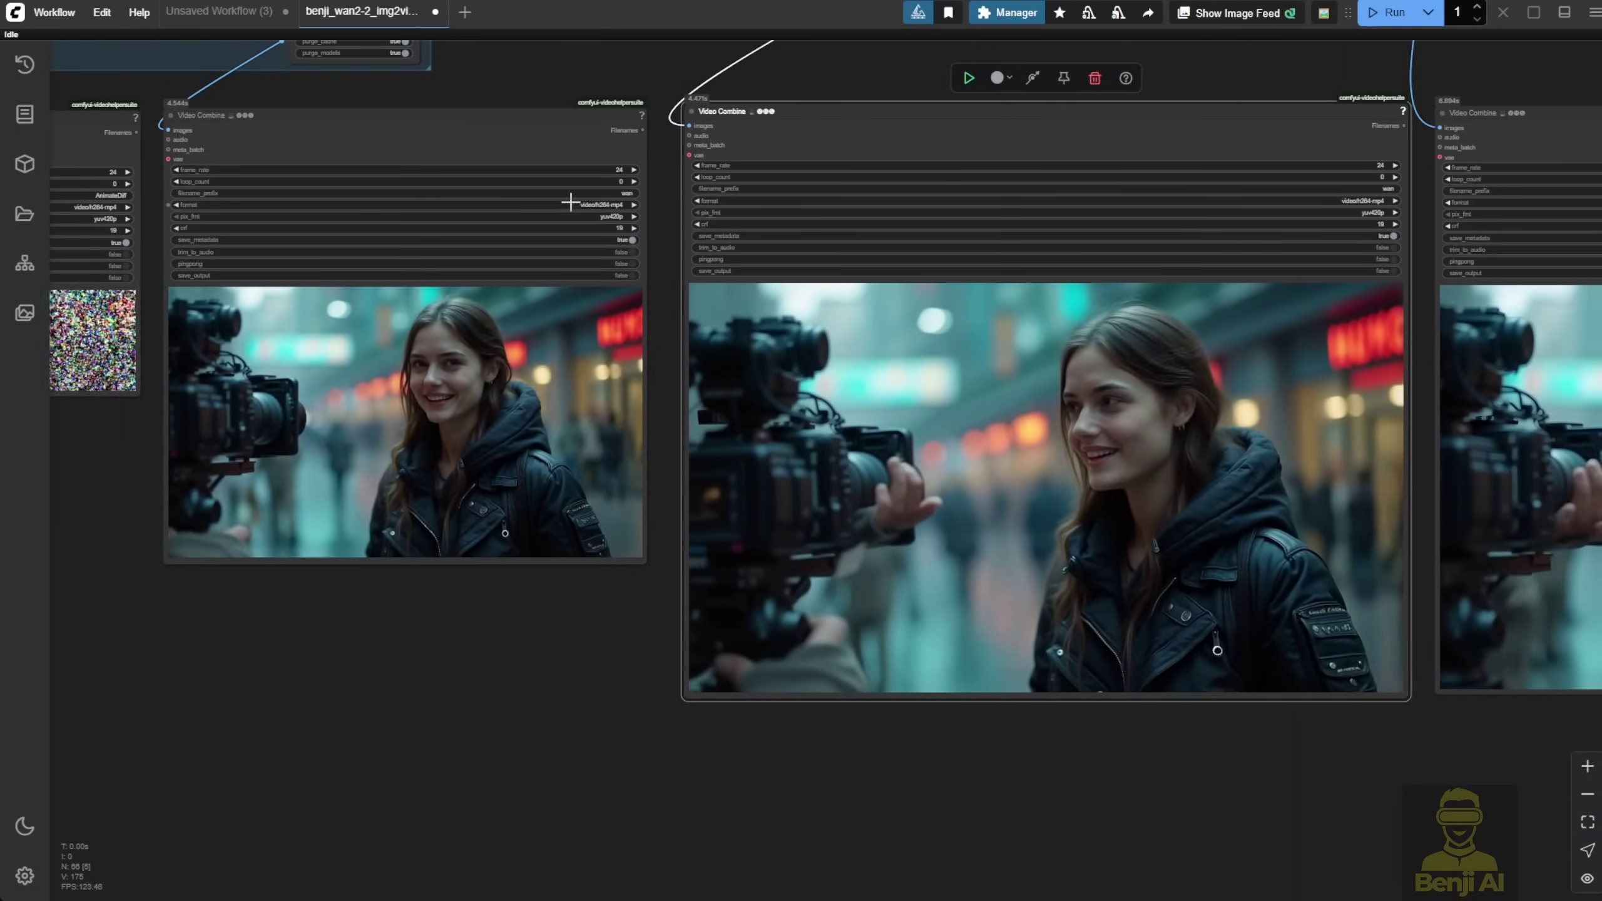
pyautogui.click(474, 493)
pyautogui.scroll(3, 475, 492)
pyautogui.scroll(-2, 536, 569)
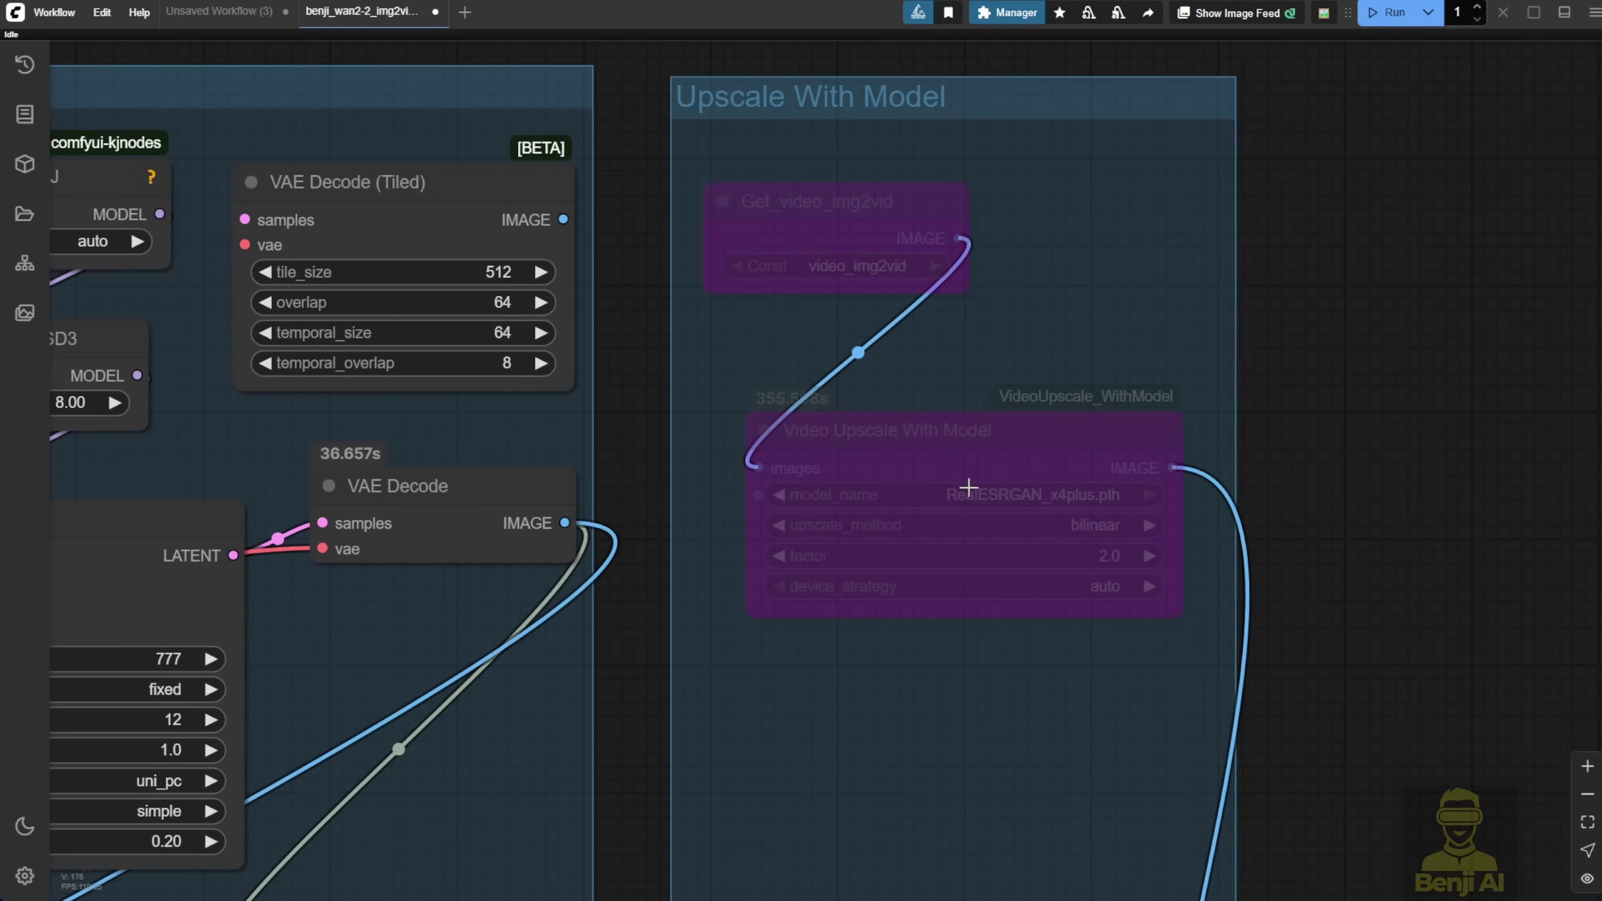
# Step: Take the Video Upscale With Model node in the Upscale With Model group out of bypass
pyautogui.click(971, 454)
pyautogui.rightClick(970, 447)
pyautogui.click(1028, 748)
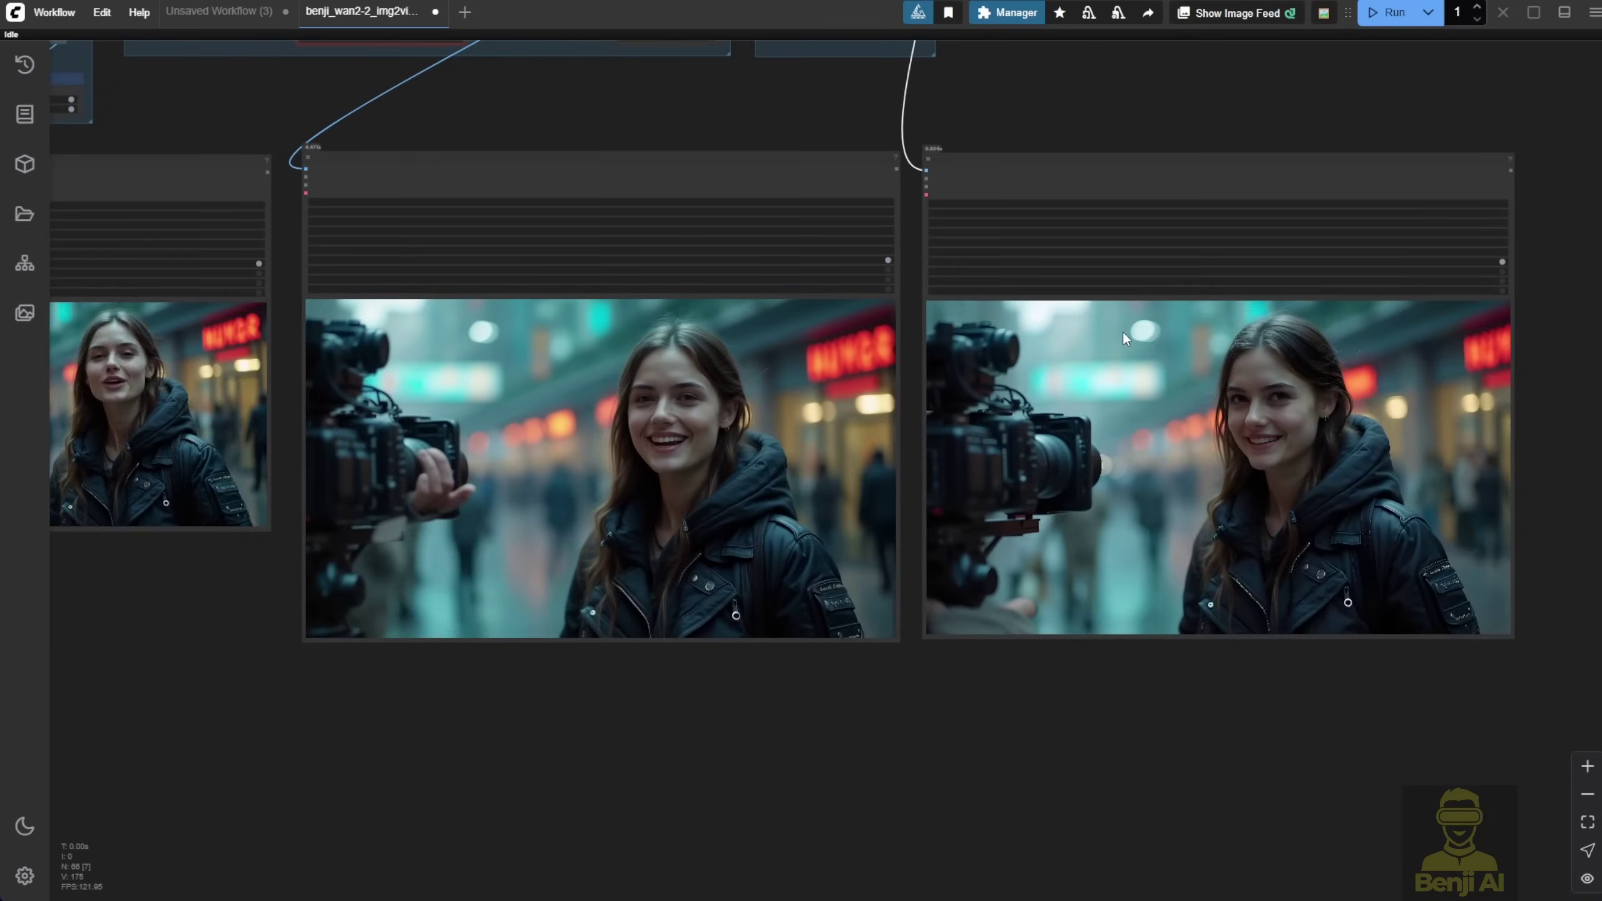
# Step: Move the Video Combine node fed by Video Upscale With Model slightly away from the 5B Latent Upscale one
pyautogui.scroll(3, 1122, 378)
pyautogui.scroll(-3, 1104, 517)
pyautogui.moveTo(1078, 136); pyautogui.dragTo(885, 141)
pyautogui.click(868, 181)
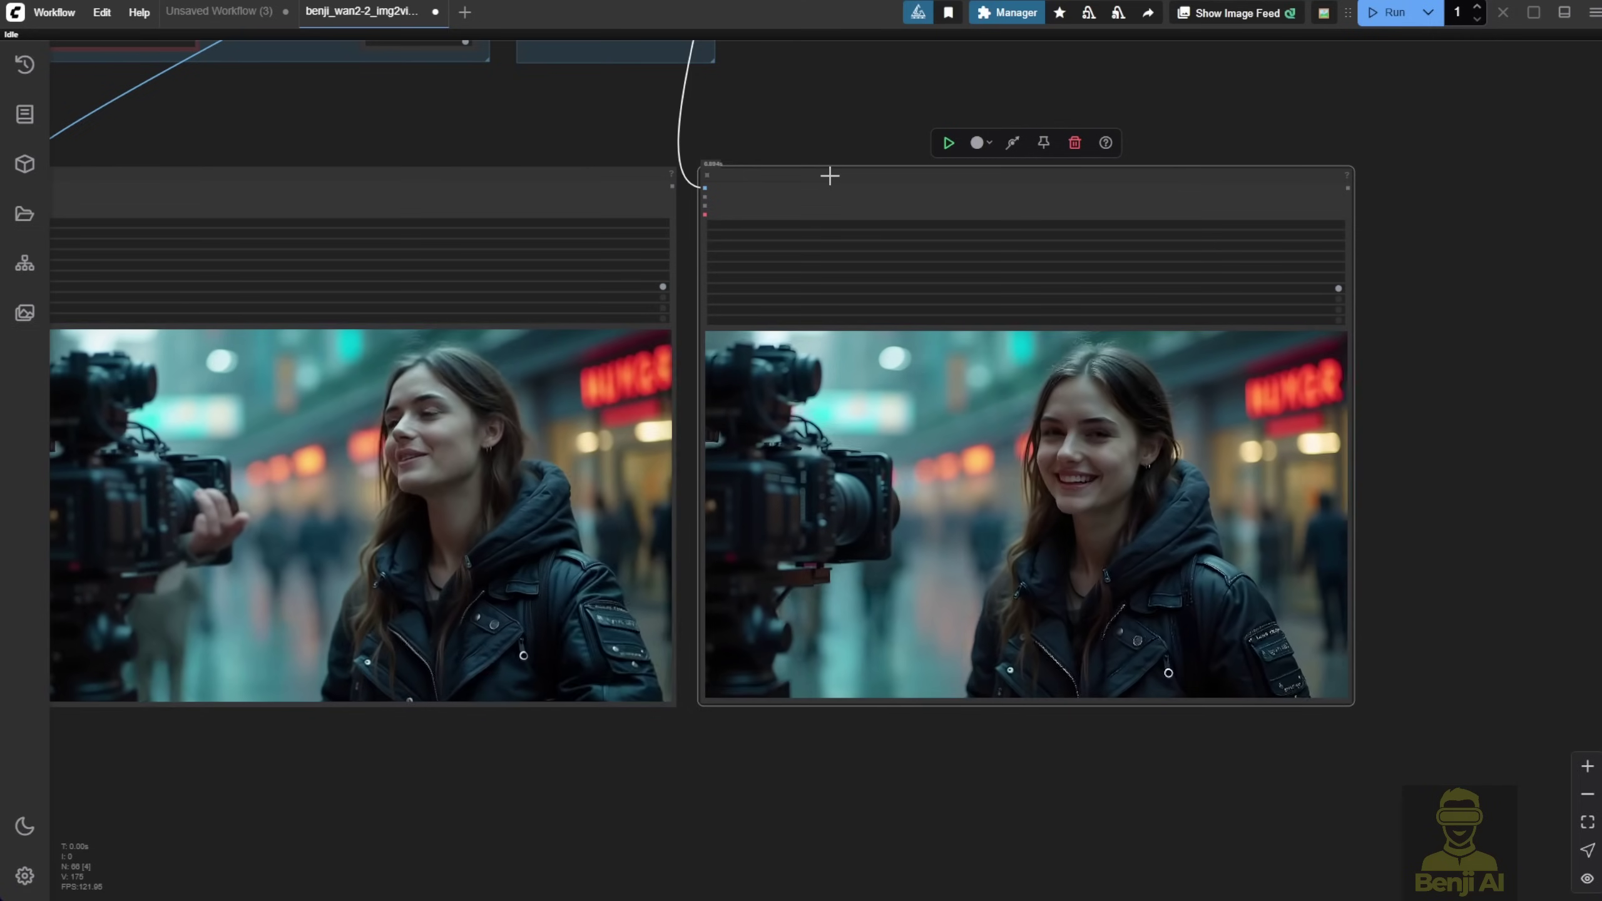
pyautogui.moveTo(830, 172); pyautogui.dragTo(926, 147)
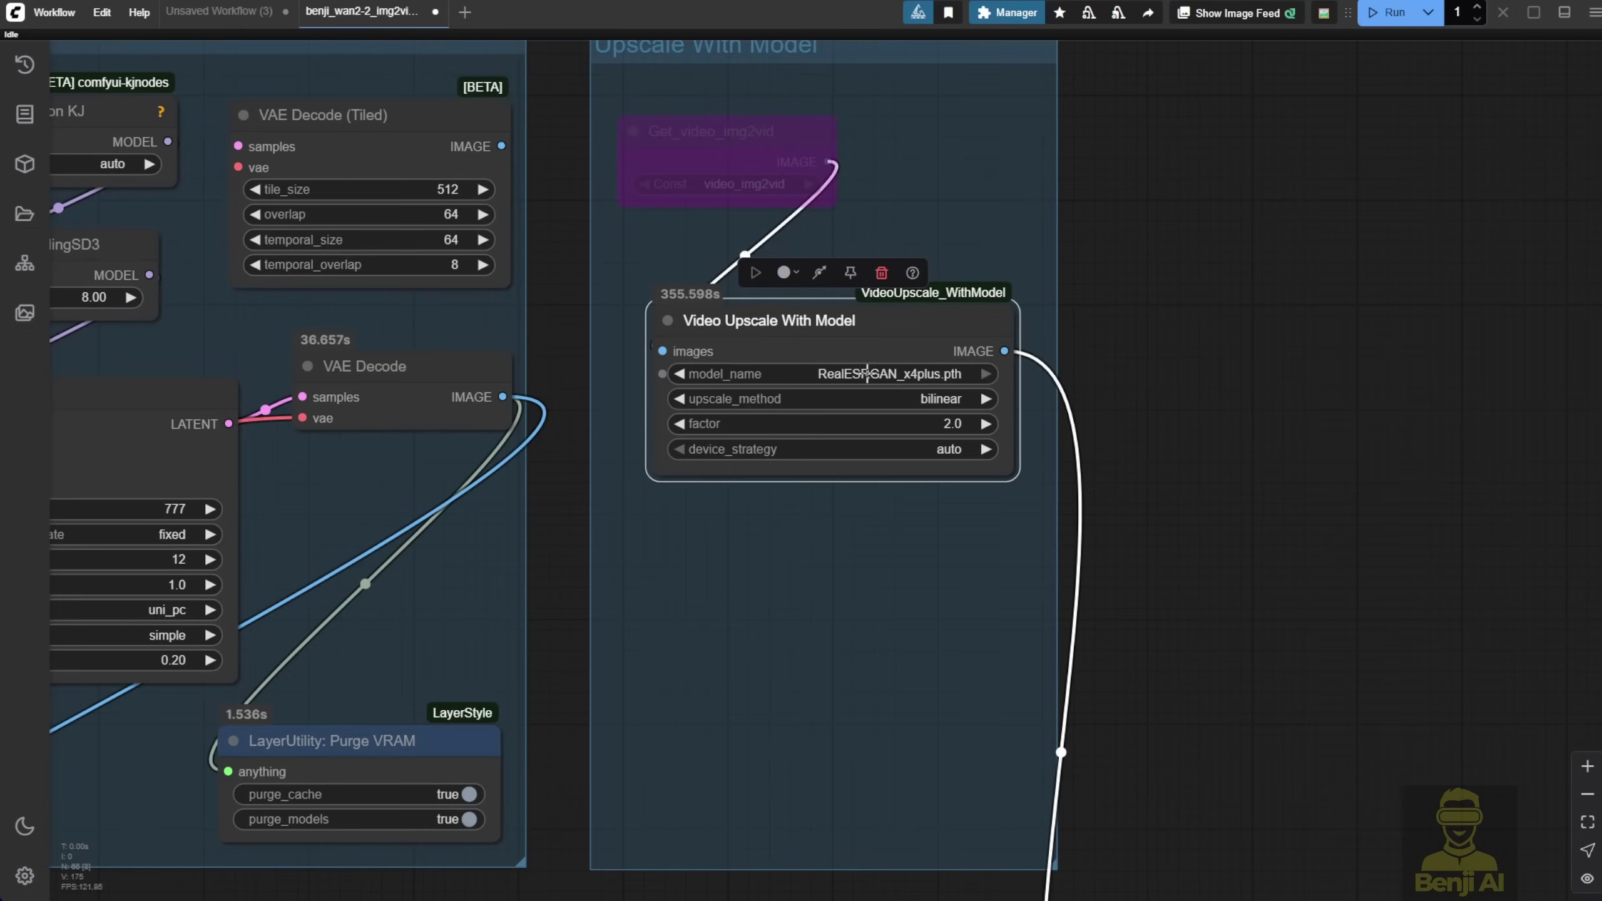
# Step: Review the Video Upscale With Model settings and compare its Video Combine preview with the 5B Latent Upscale preview
pyautogui.scroll(5, 868, 374)
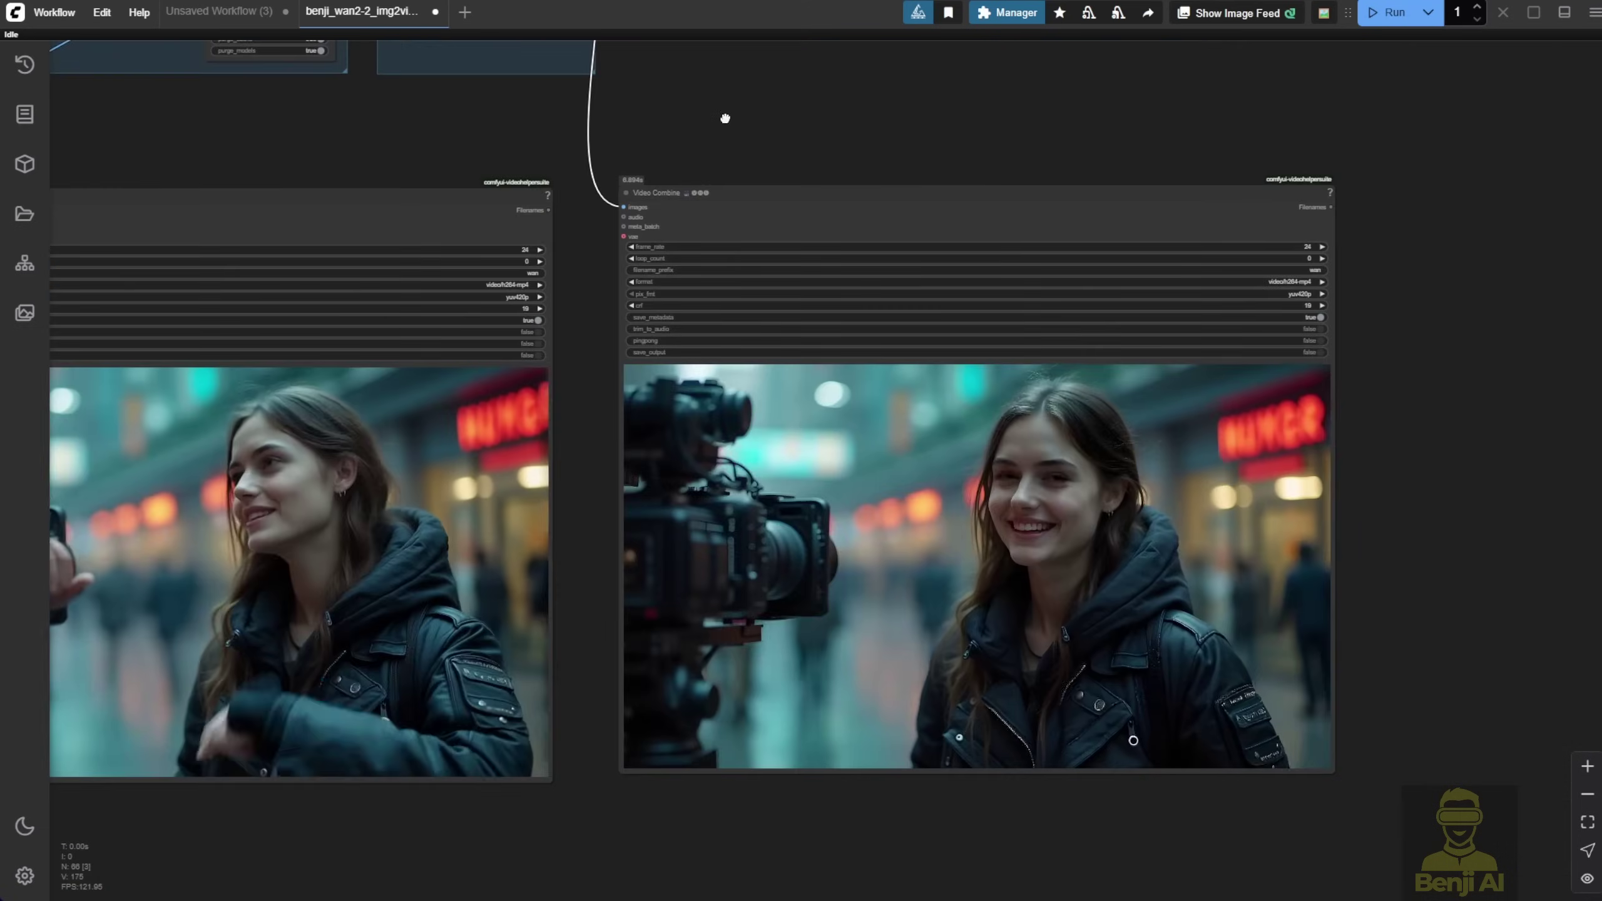
pyautogui.scroll(3, 979, 583)
pyautogui.scroll(-2, 976, 587)
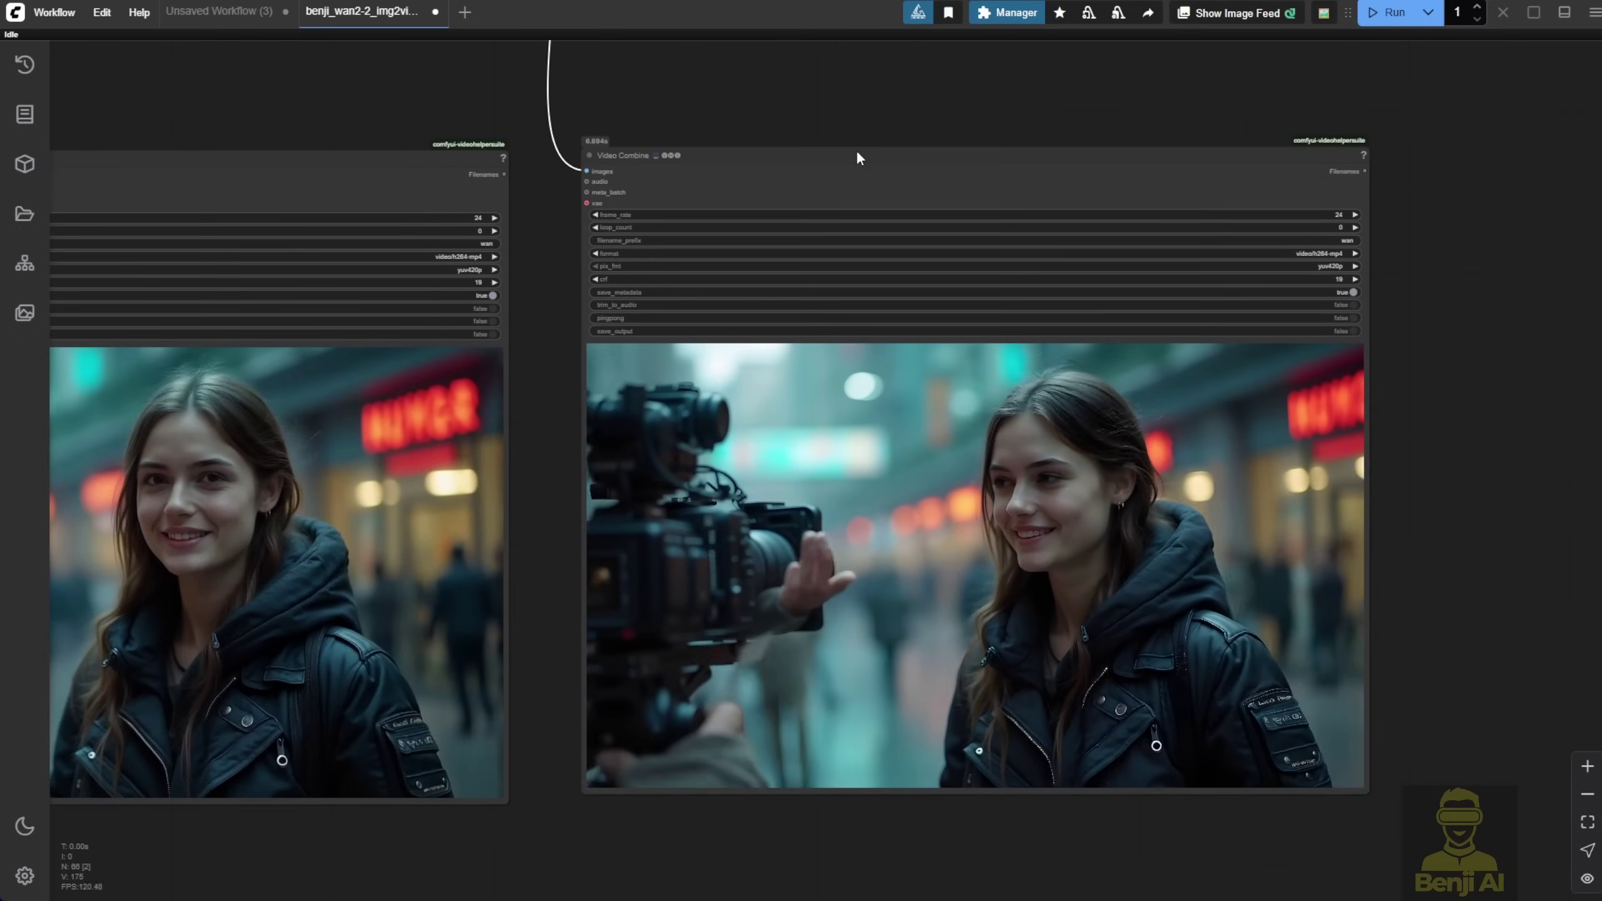
pyautogui.click(839, 159)
pyautogui.scroll(-2, 692, 440)
pyautogui.moveTo(507, 179); pyautogui.dragTo(557, 247)
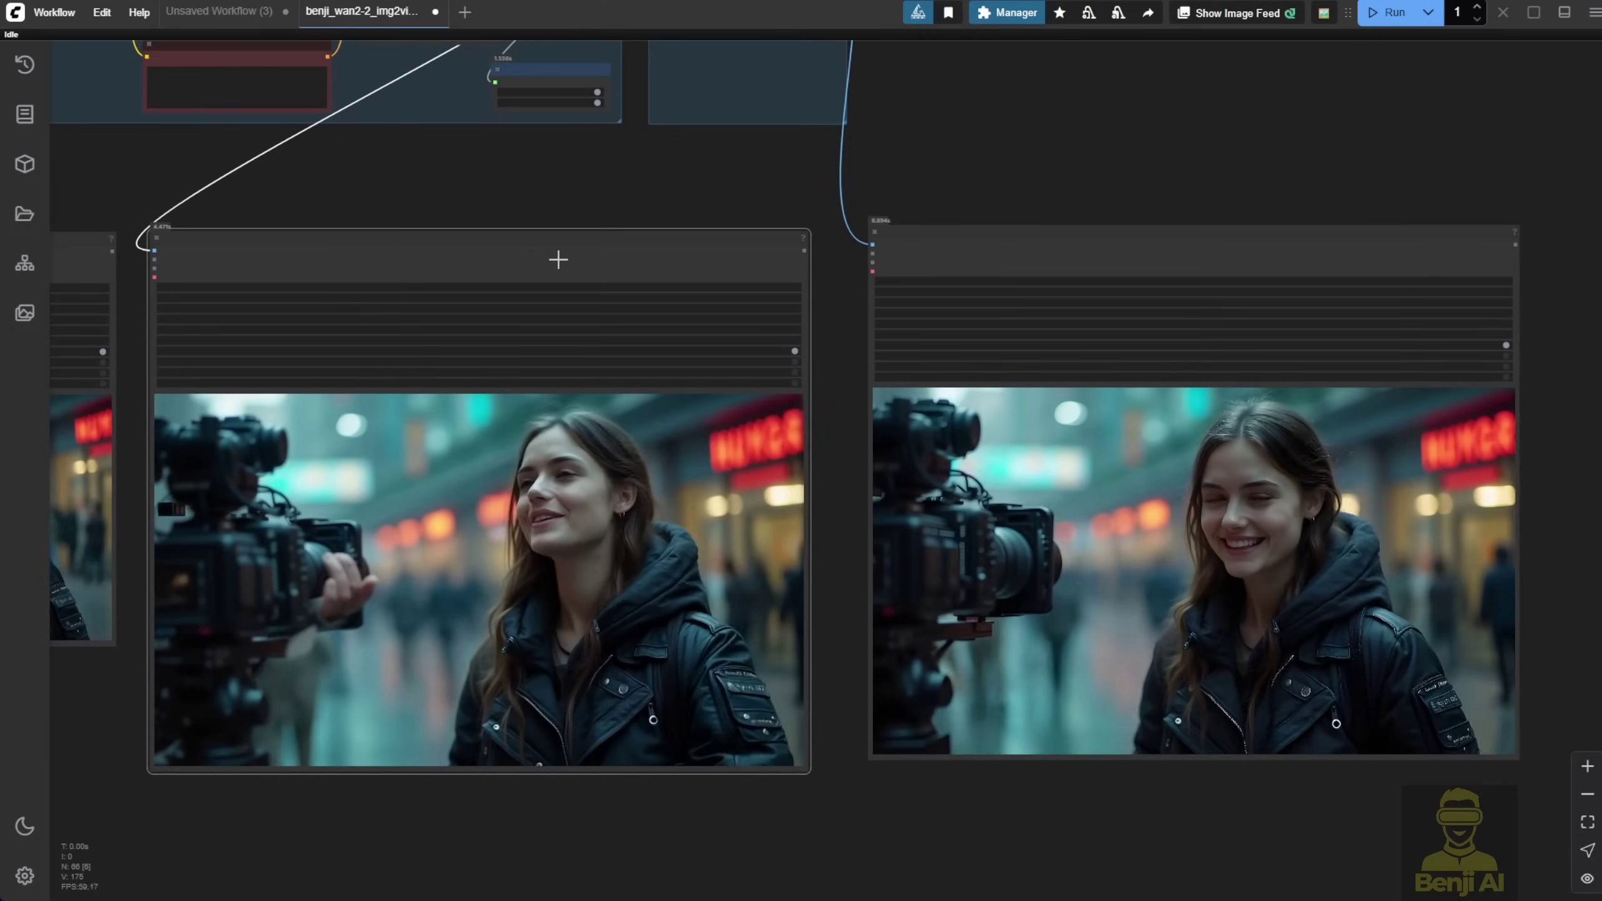
# Step: Compare the 5B Latent Upscale and Video Upscale With Model previews side by side in their Video Combine nodes
pyautogui.click(559, 259)
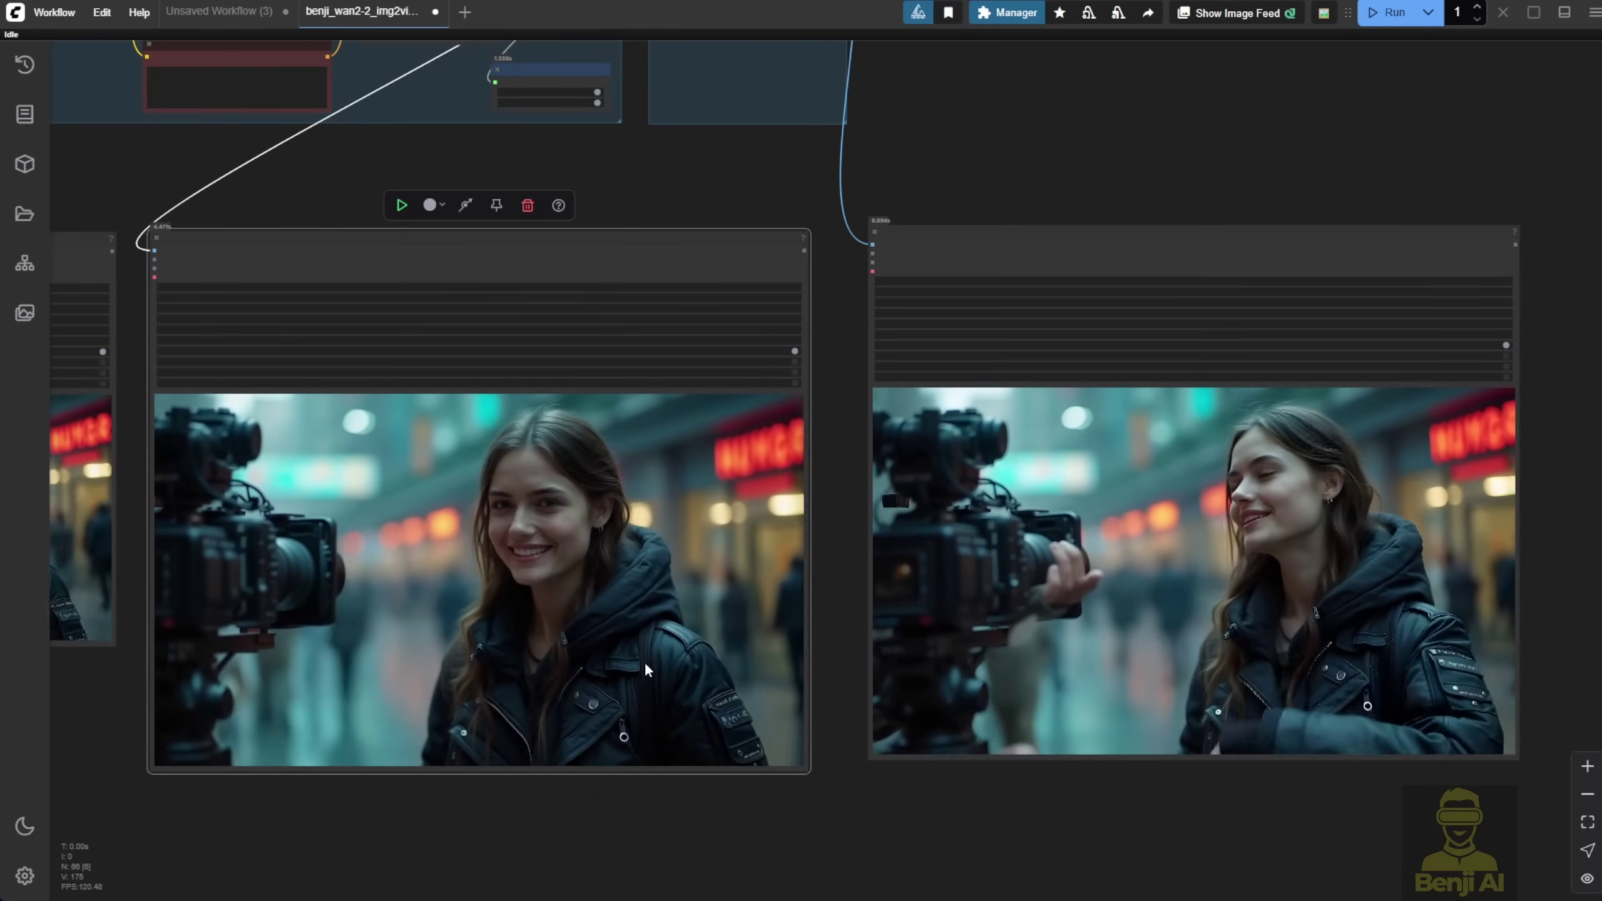
pyautogui.scroll(2, 637, 650)
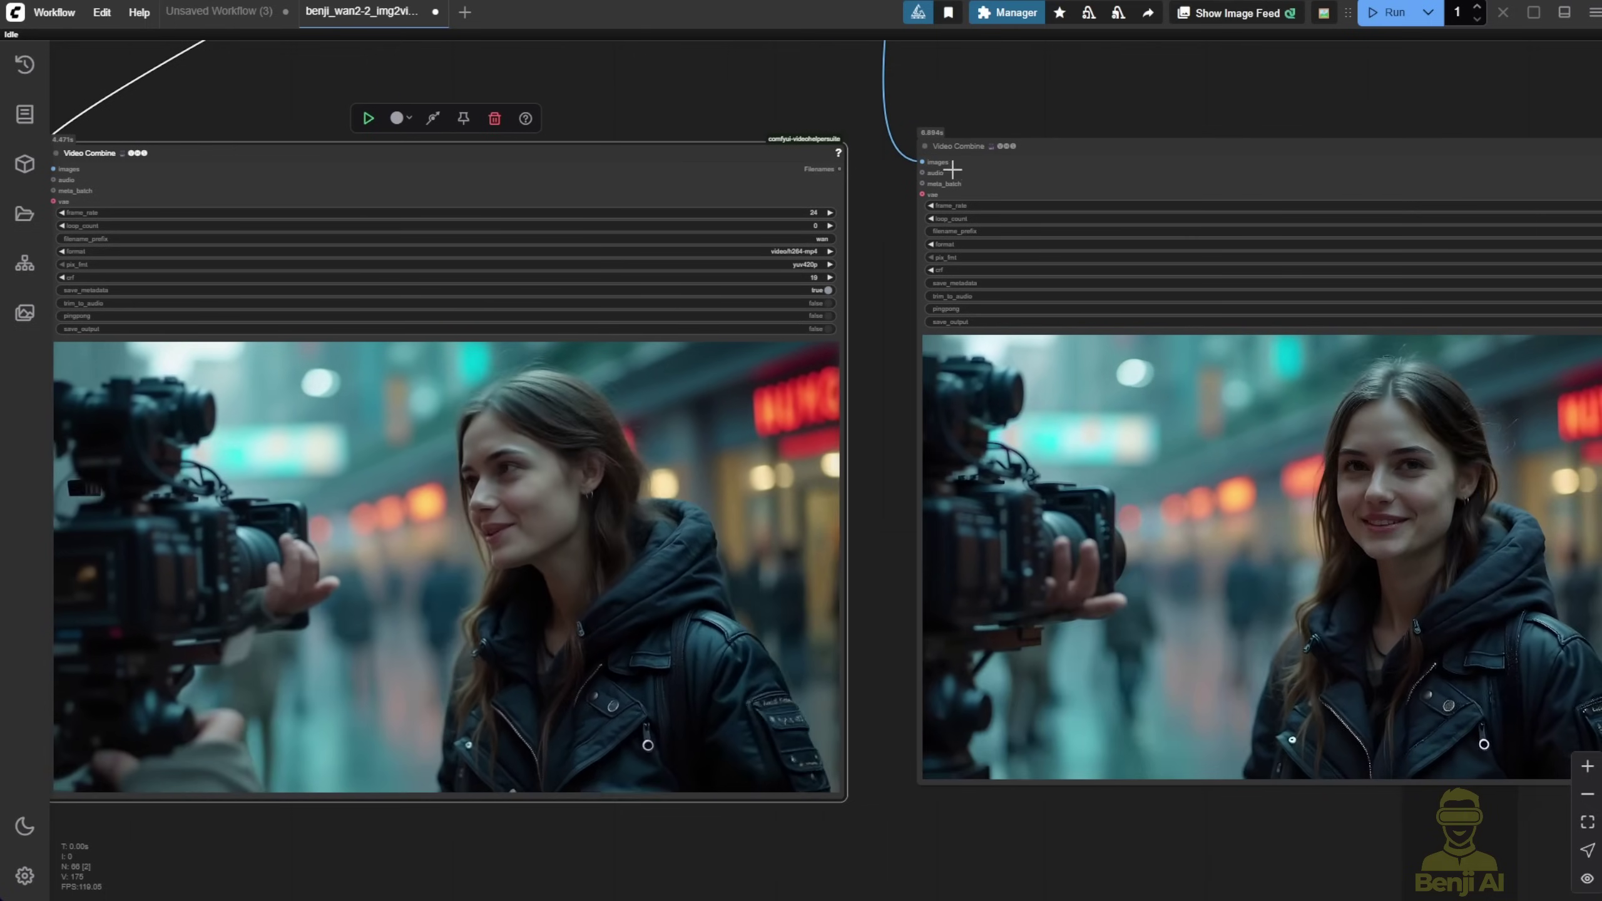
pyautogui.moveTo(947, 151); pyautogui.dragTo(884, 63)
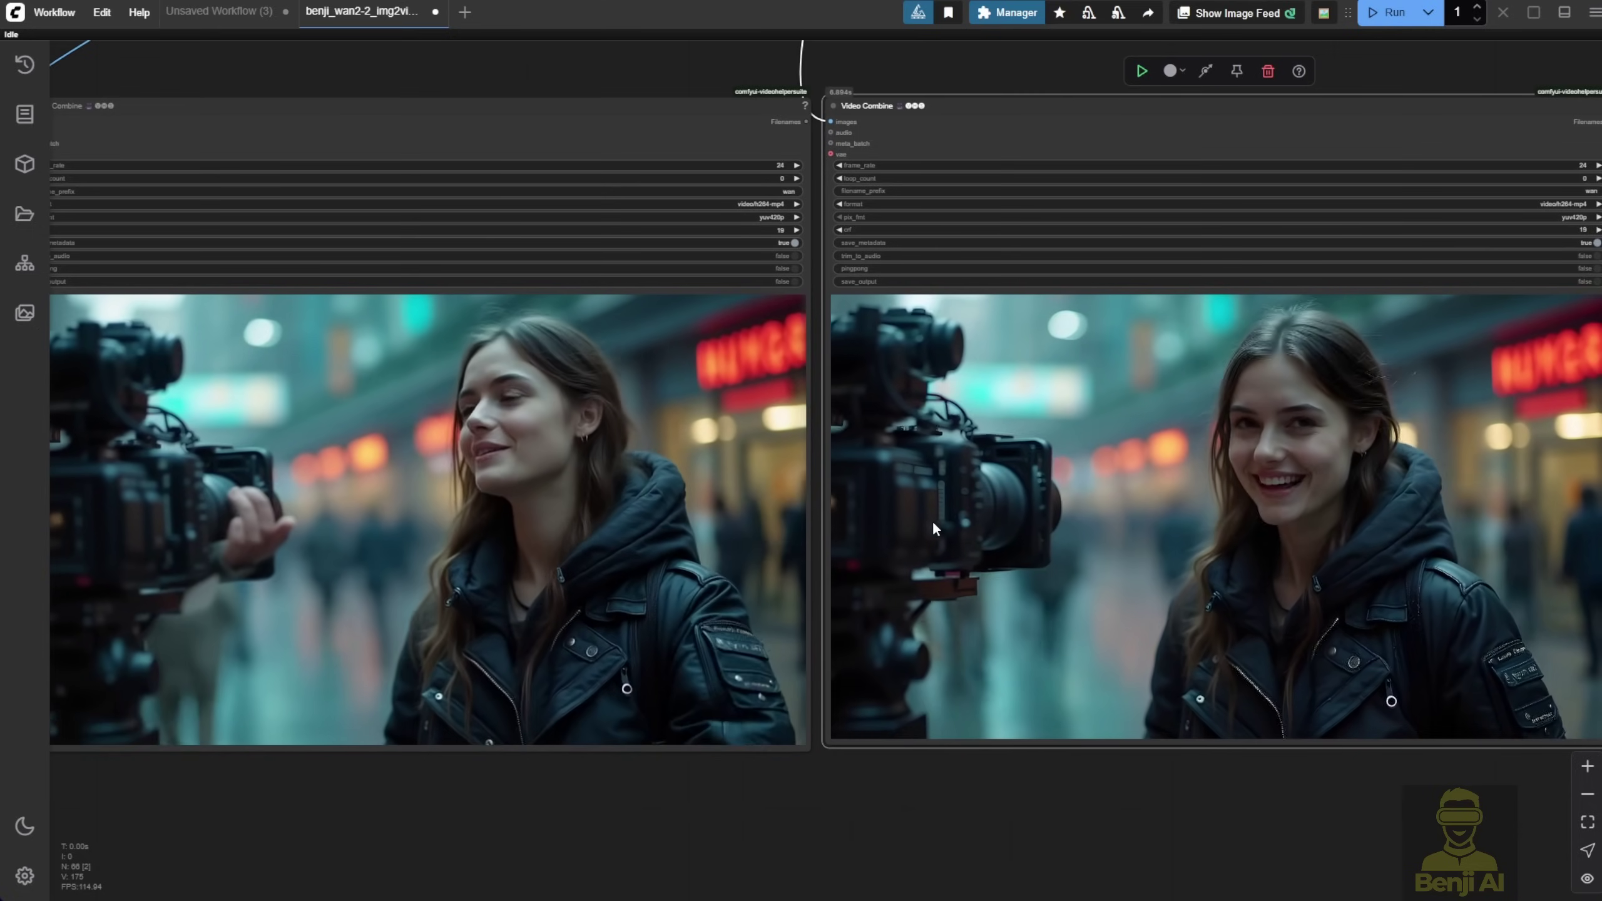
pyautogui.click(466, 365)
pyautogui.moveTo(1300, 348); pyautogui.dragTo(1046, 417)
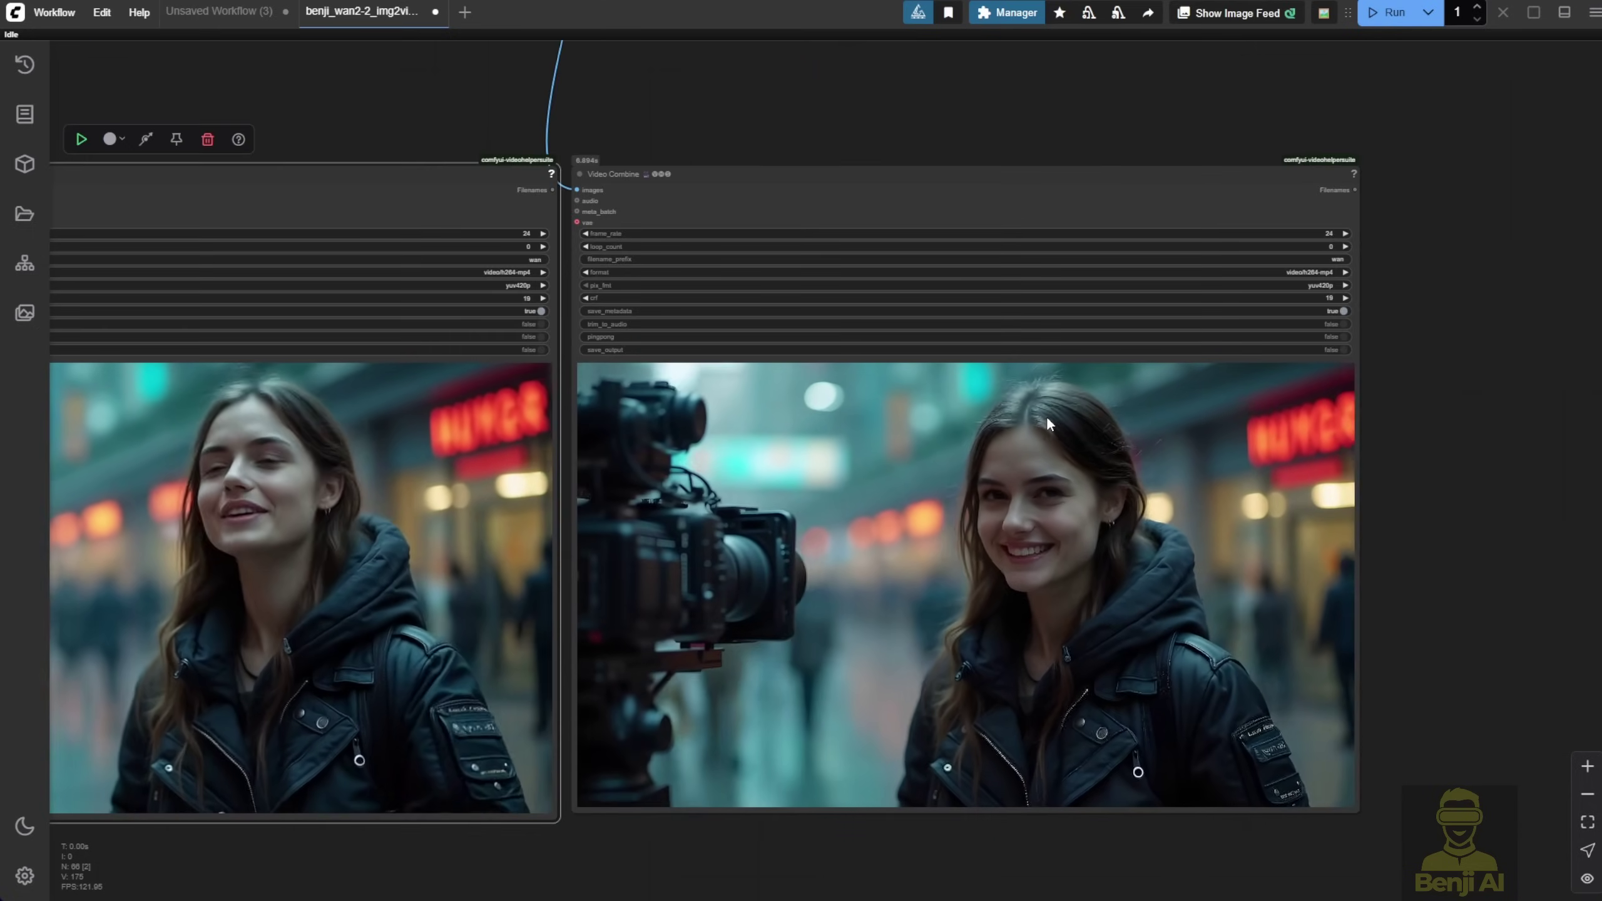
# Step: Examine the facial and hair detail in the model-upscaled Video Combine preview up close
pyautogui.scroll(8, 1046, 417)
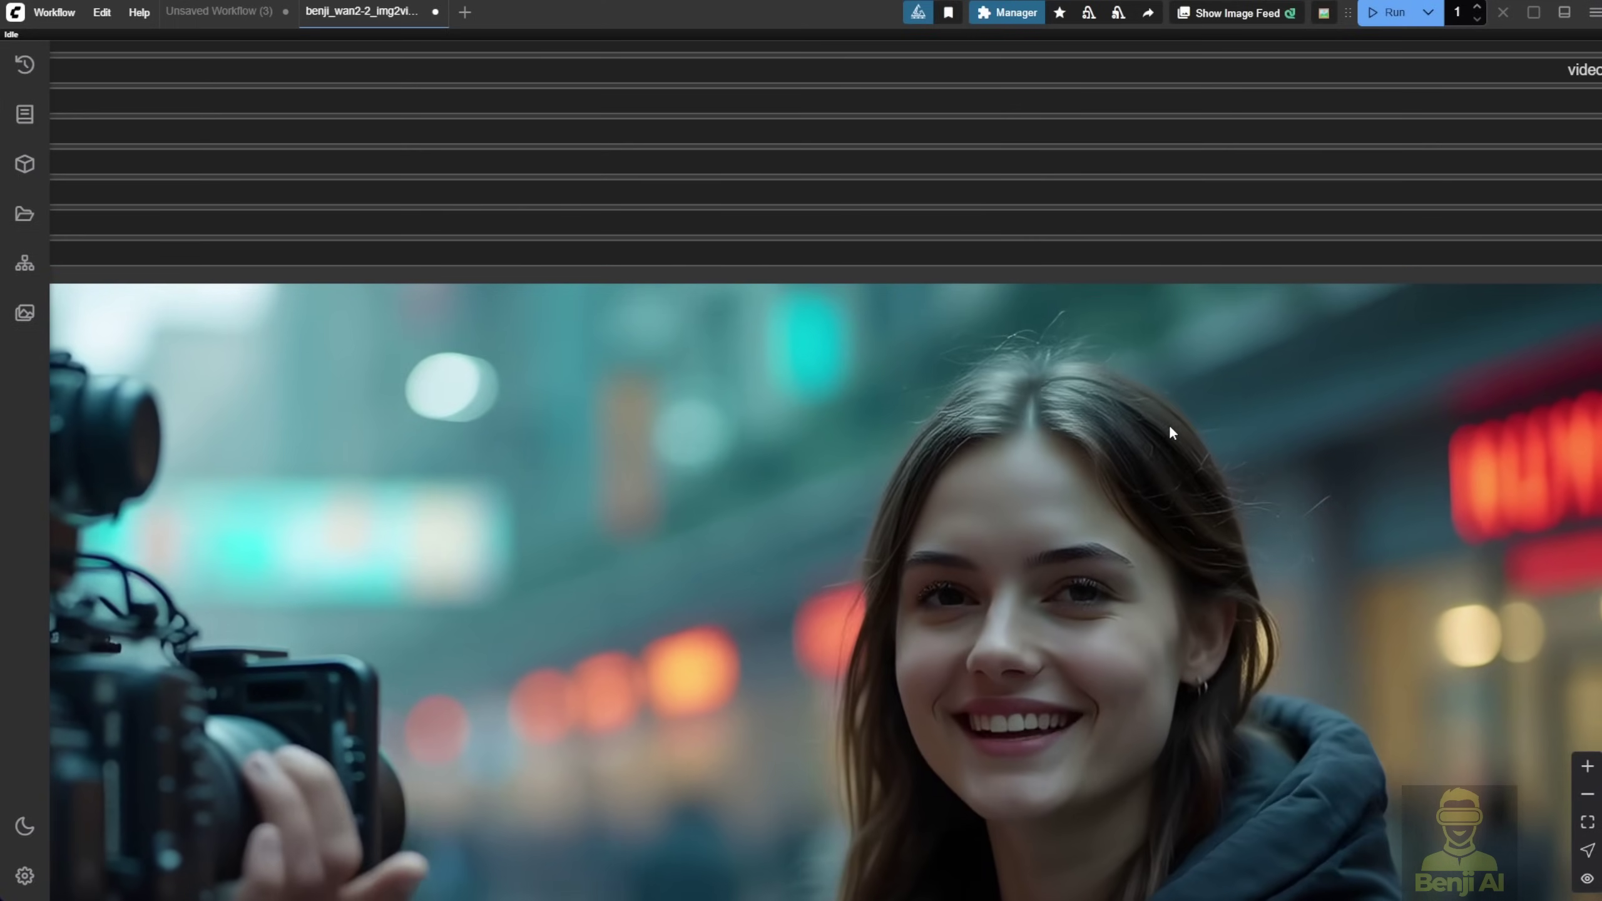
pyautogui.scroll(-3, 1160, 439)
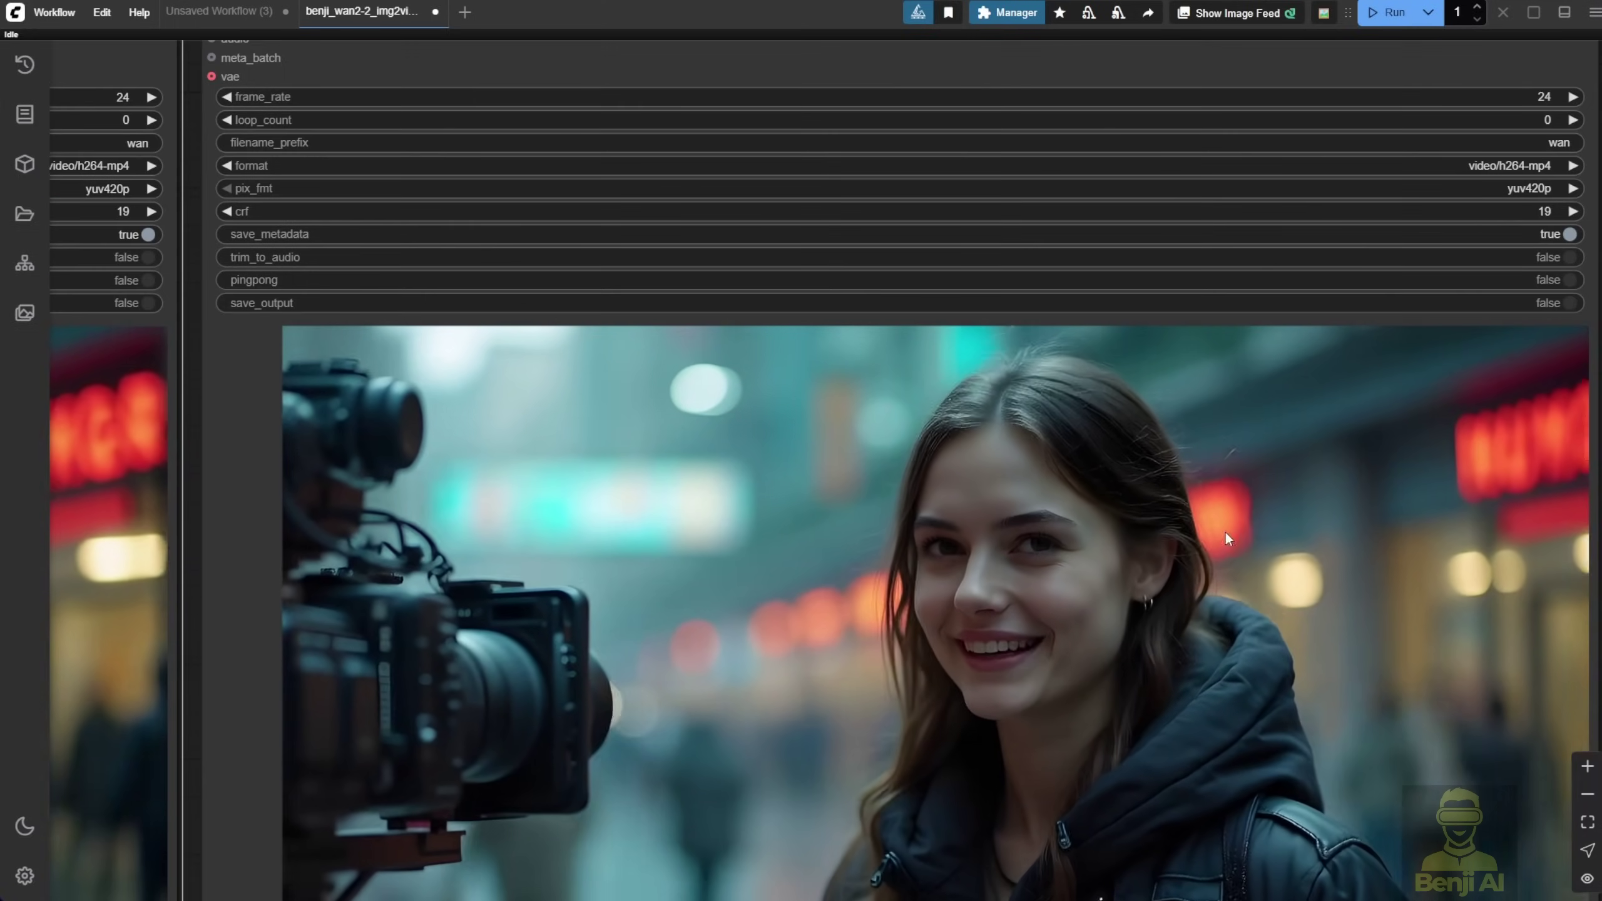
pyautogui.scroll(-3, 1134, 518)
pyautogui.scroll(3, 1036, 559)
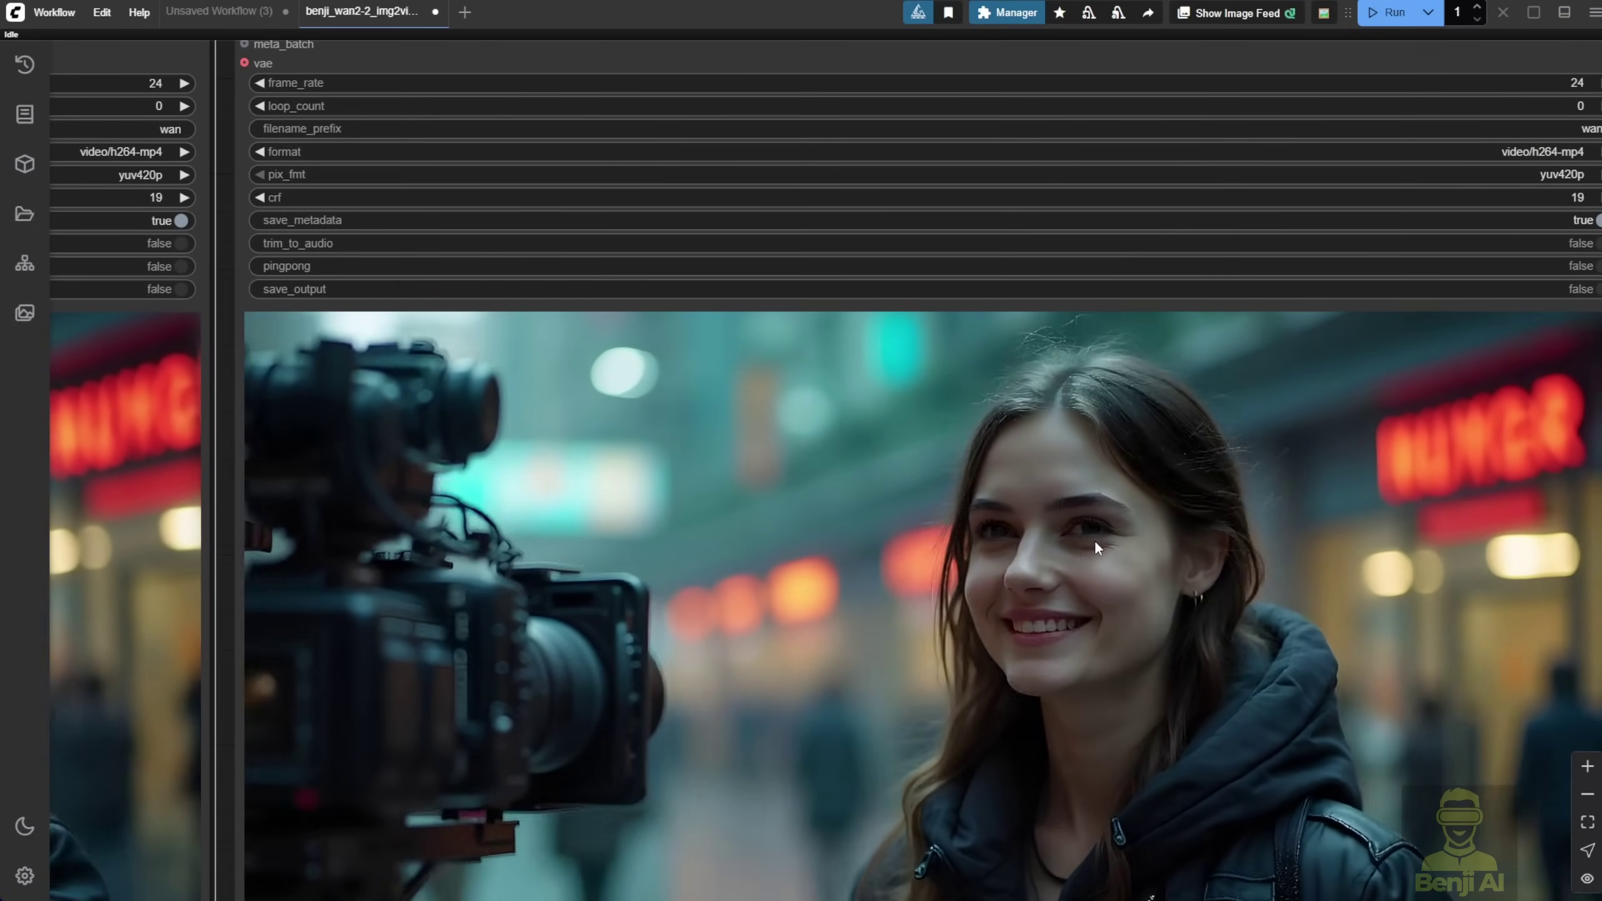
pyautogui.scroll(-5, 999, 603)
pyautogui.scroll(3, 966, 433)
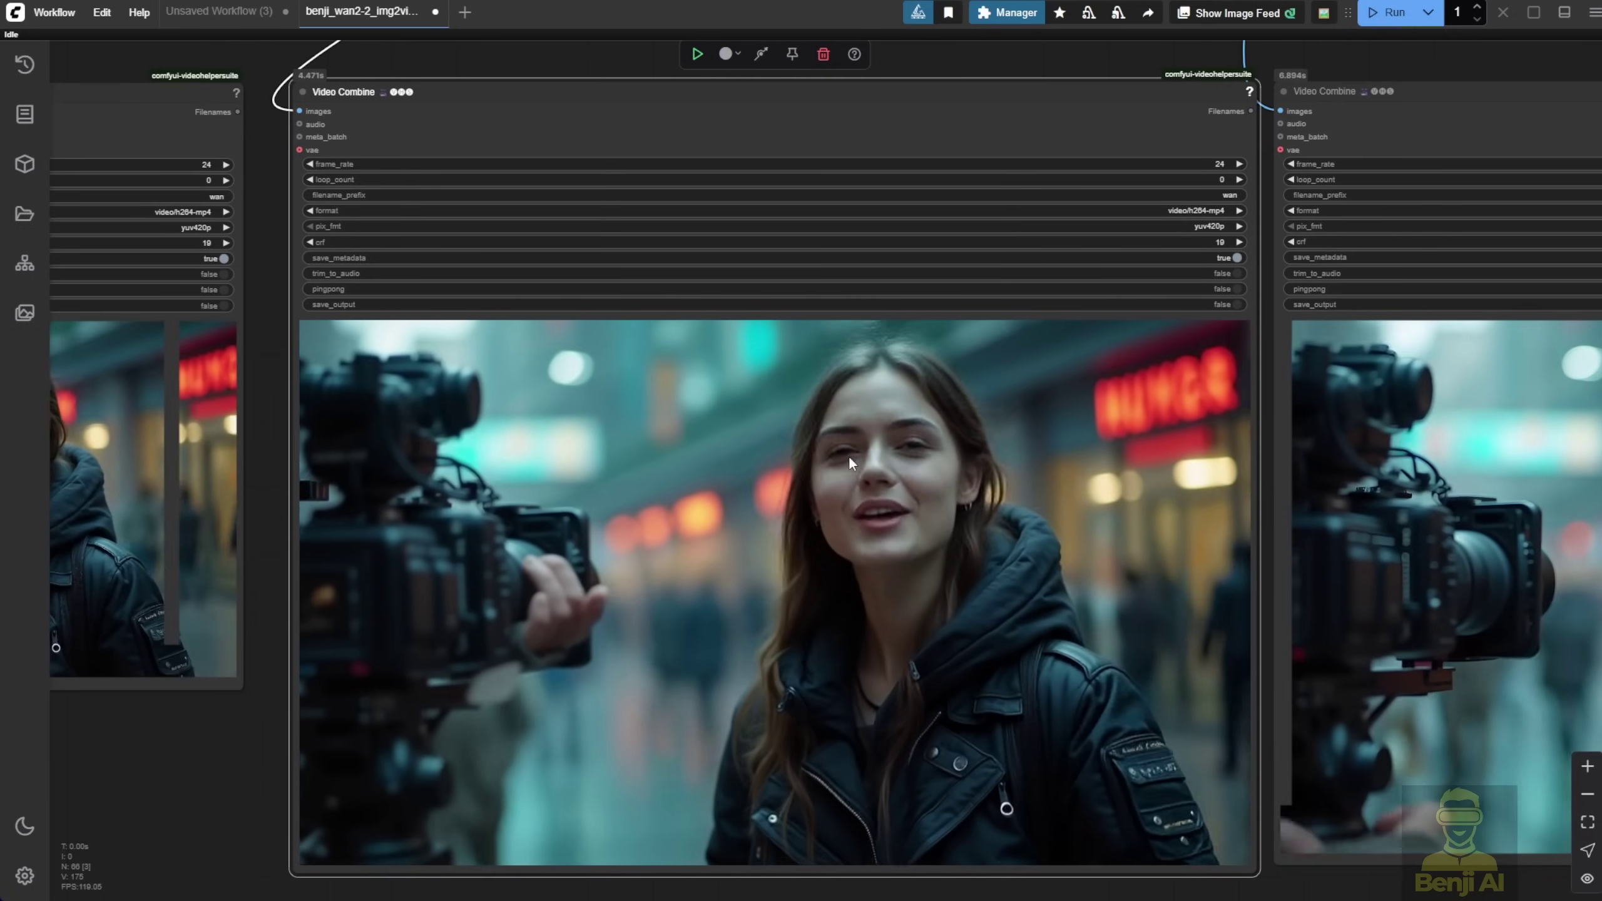
# Step: Examine the 5B Latent Upscale preview up close and compare its detail with the model-upscaled video
pyautogui.scroll(4, 927, 546)
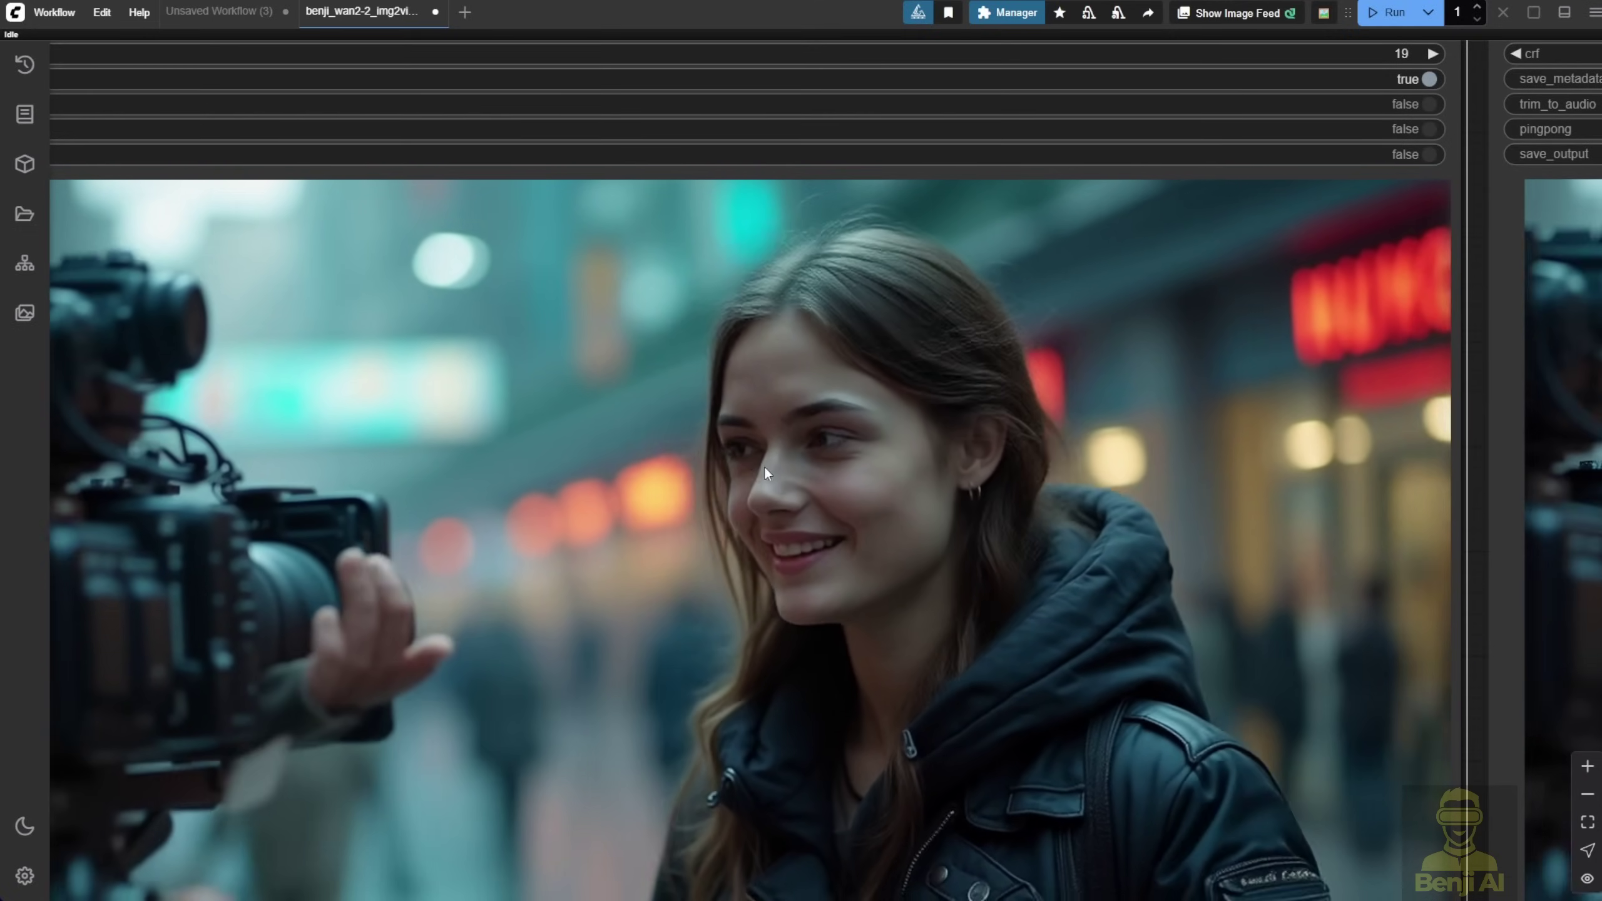
pyautogui.scroll(-4, 666, 587)
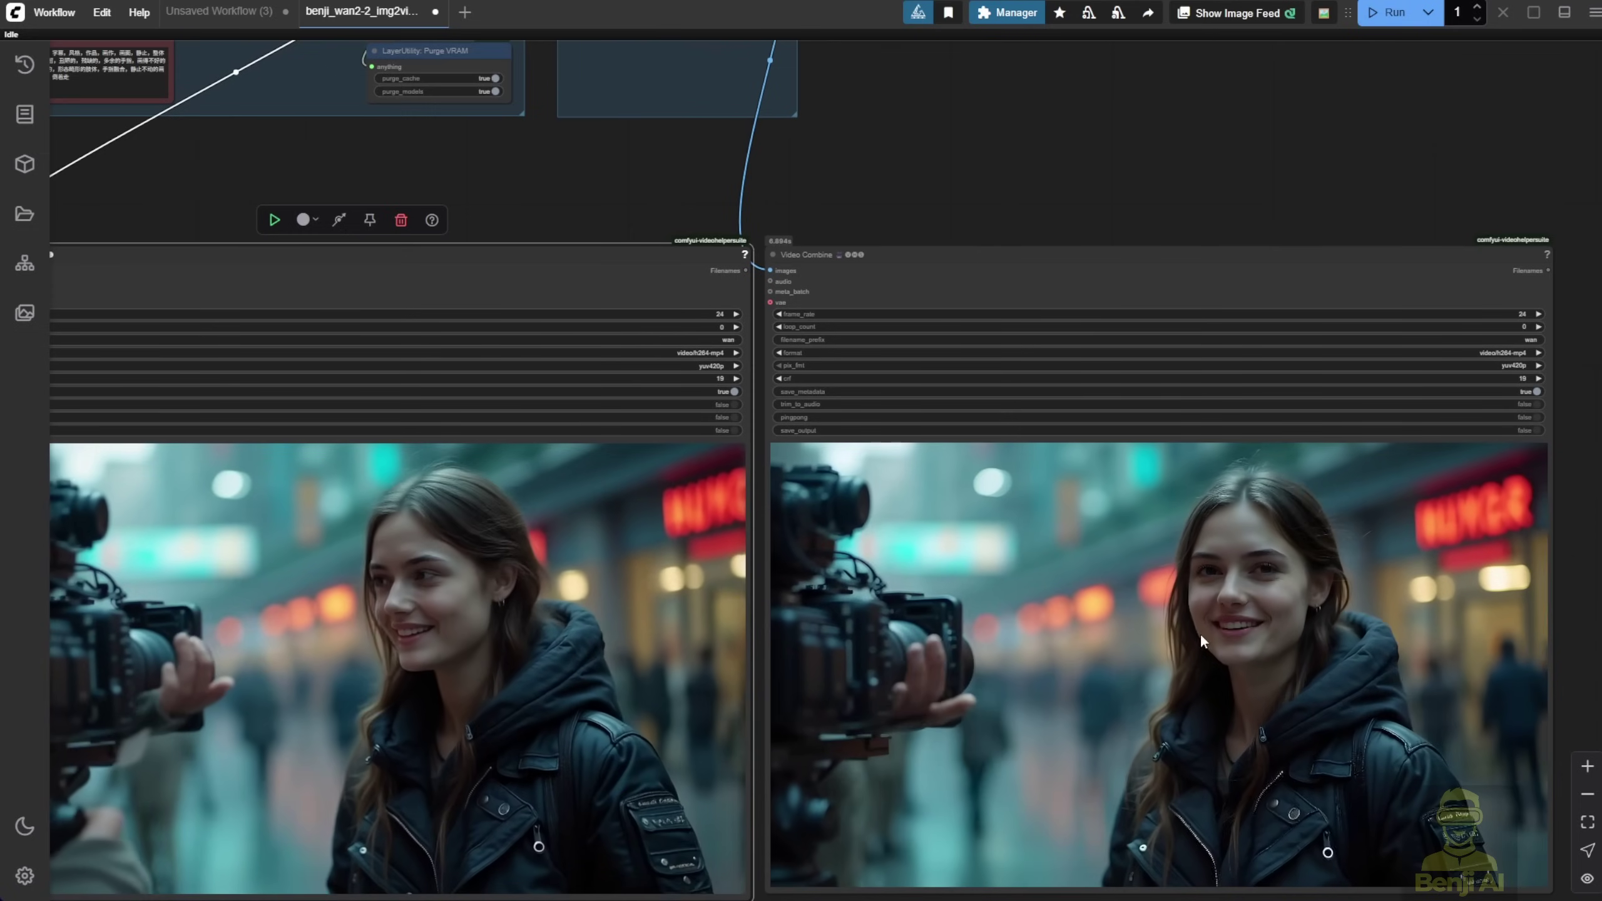
pyautogui.moveTo(1005, 176); pyautogui.dragTo(1144, 61)
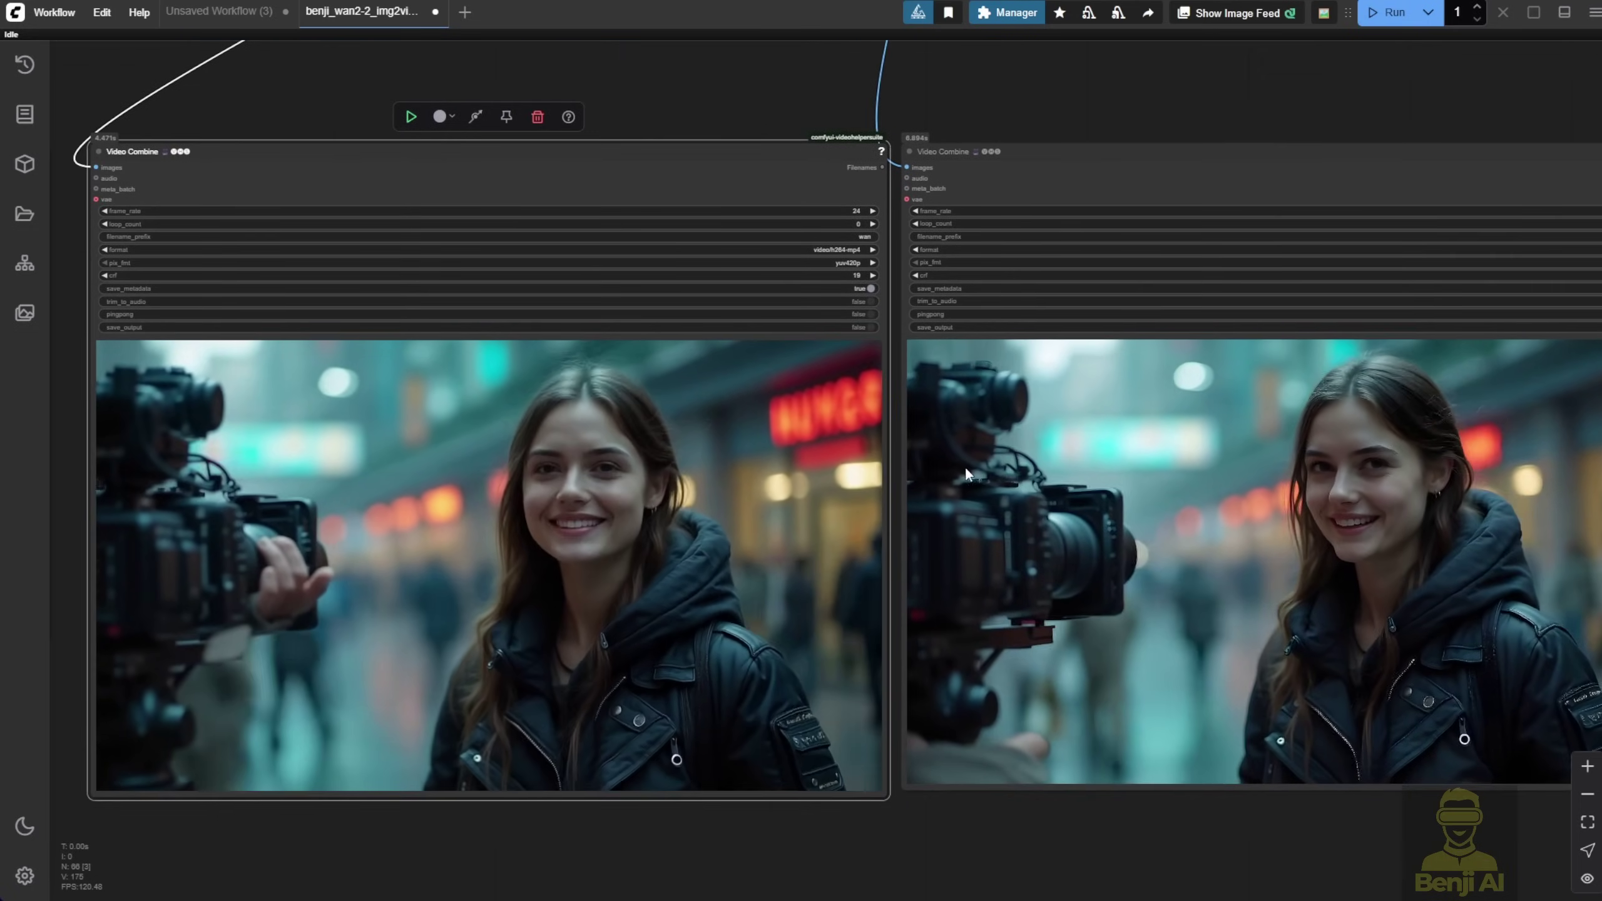
pyautogui.scroll(2, 964, 468)
pyautogui.scroll(-1, 964, 468)
pyautogui.moveTo(1049, 80); pyautogui.dragTo(1018, 56)
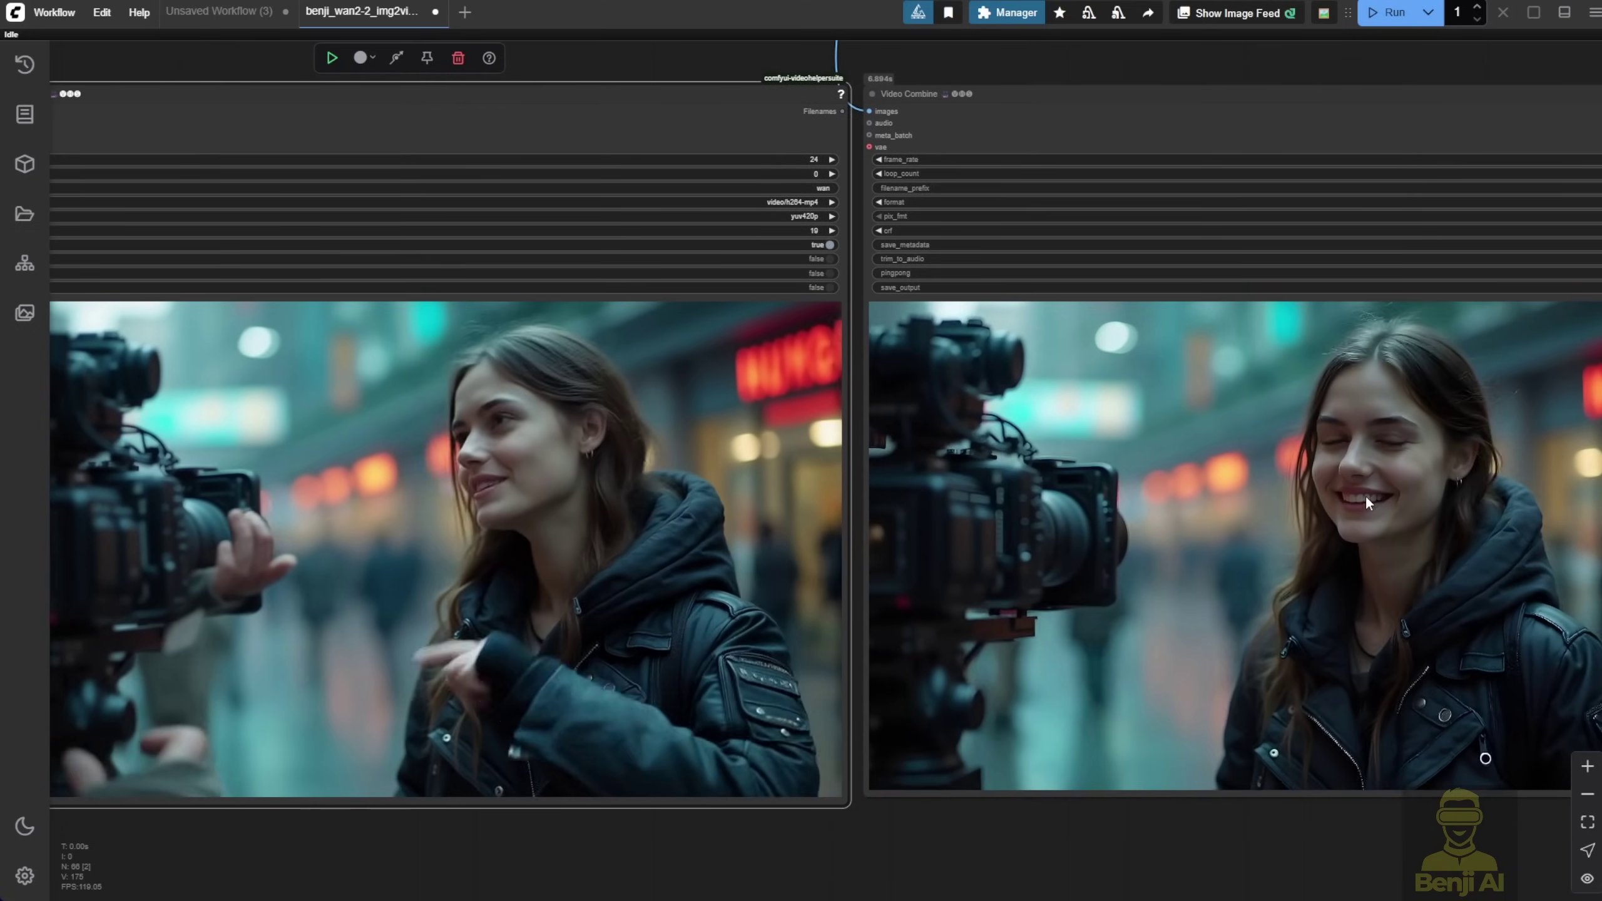
# Step: Compare the Low Noise Sampling output preview with the 5B Latent Upscale preview
pyautogui.moveTo(466, 867); pyautogui.dragTo(1319, 893)
pyautogui.click(603, 140)
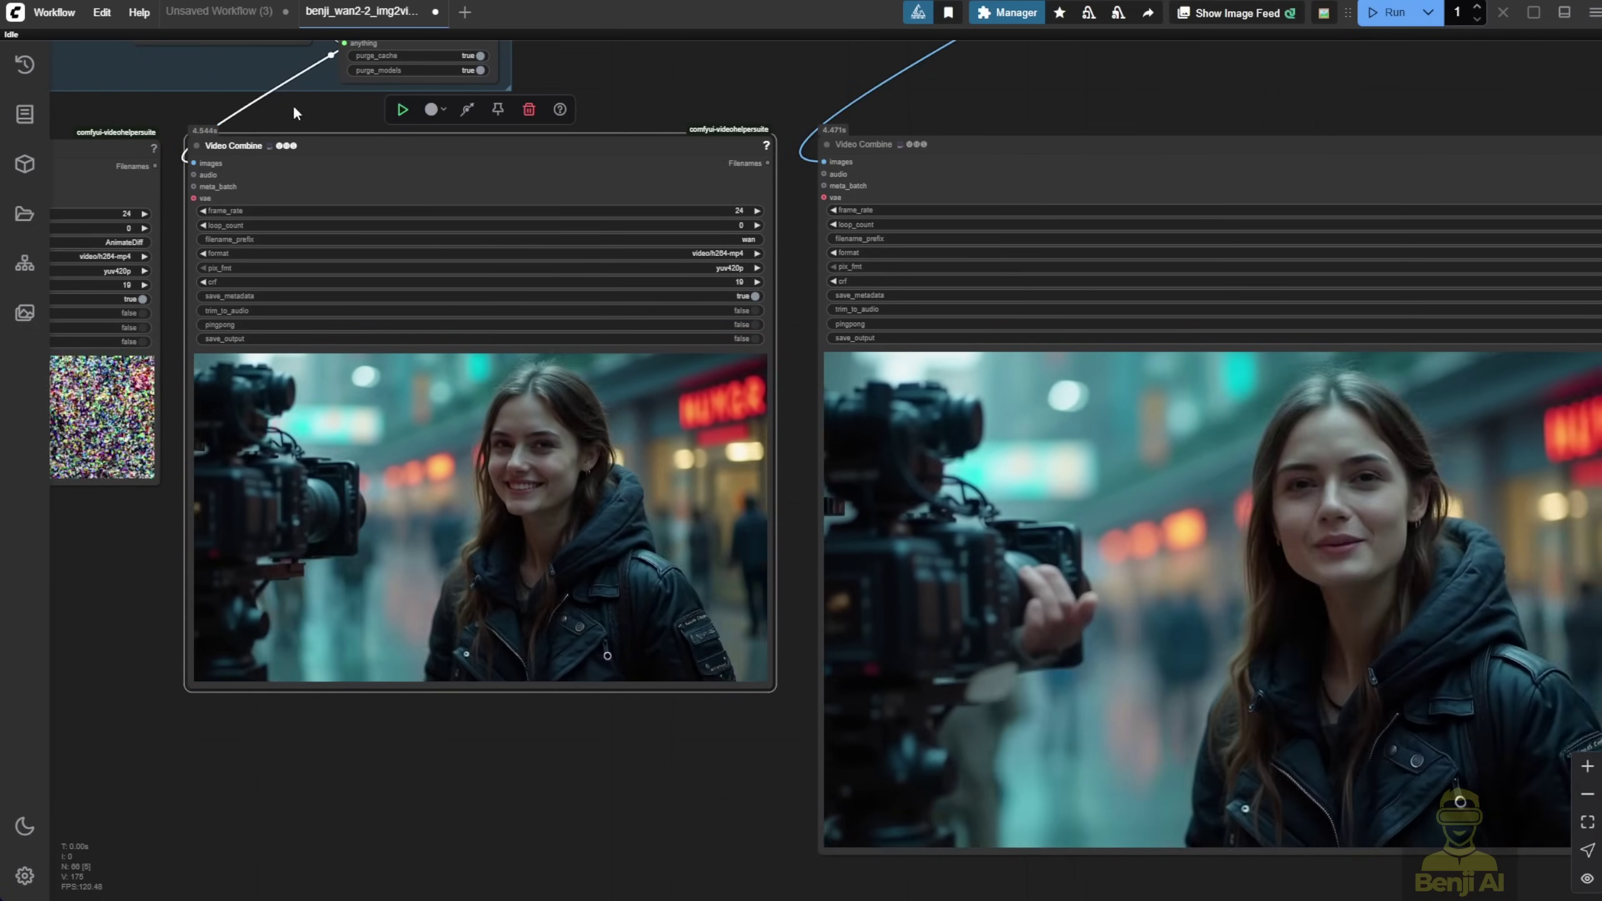
pyautogui.moveTo(245, 127); pyautogui.dragTo(427, 147)
pyautogui.rightClick(707, 356)
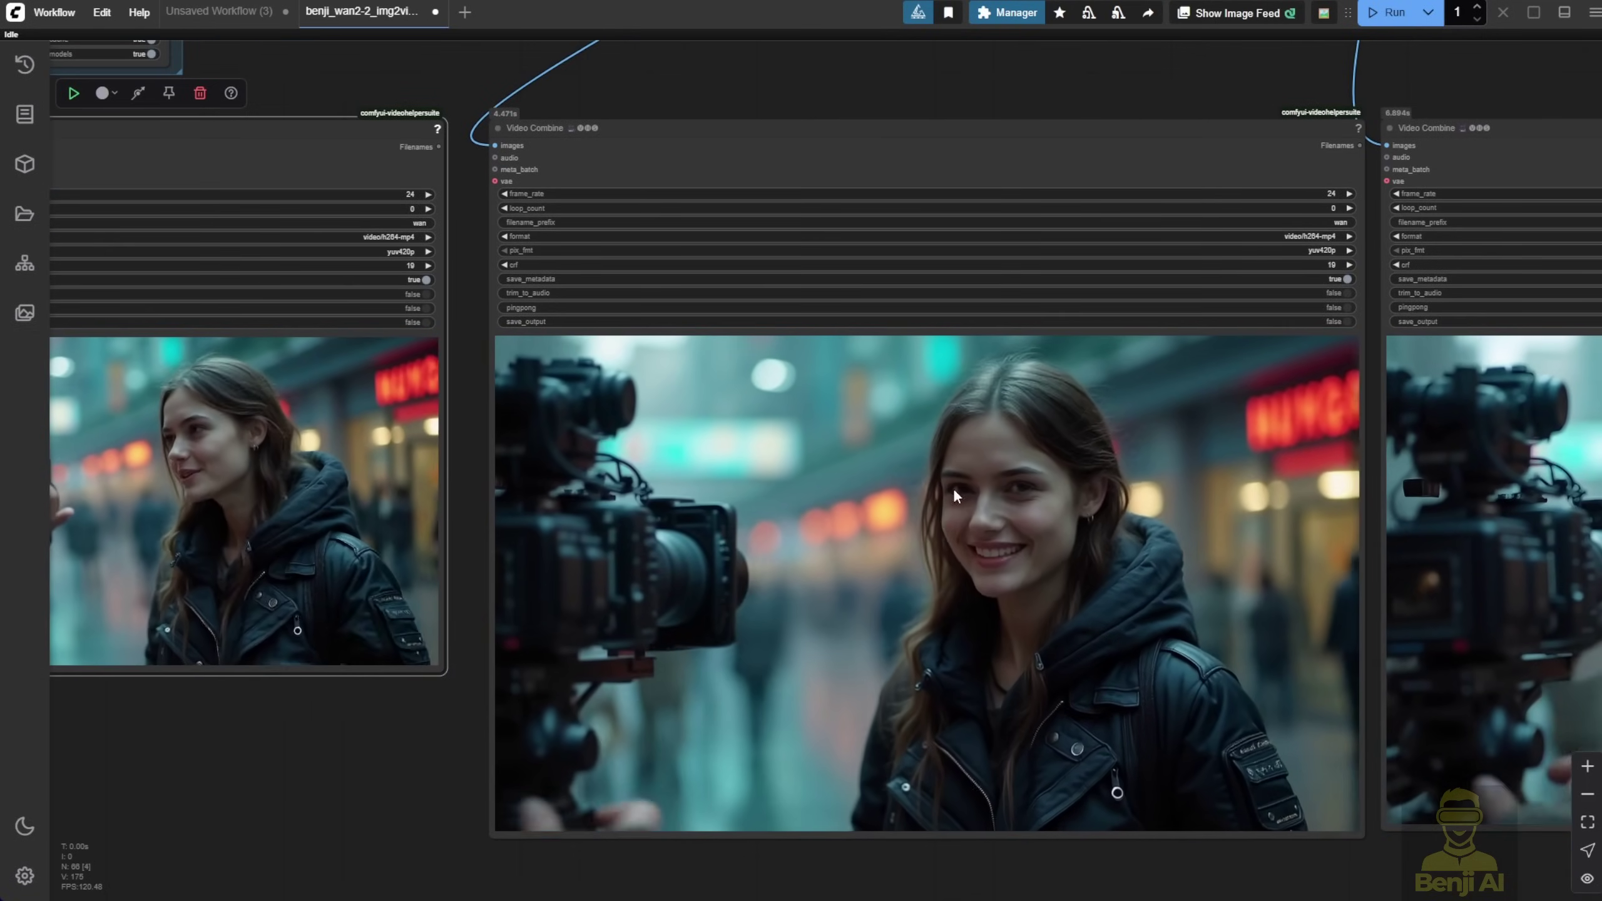
pyautogui.rightClick(958, 471)
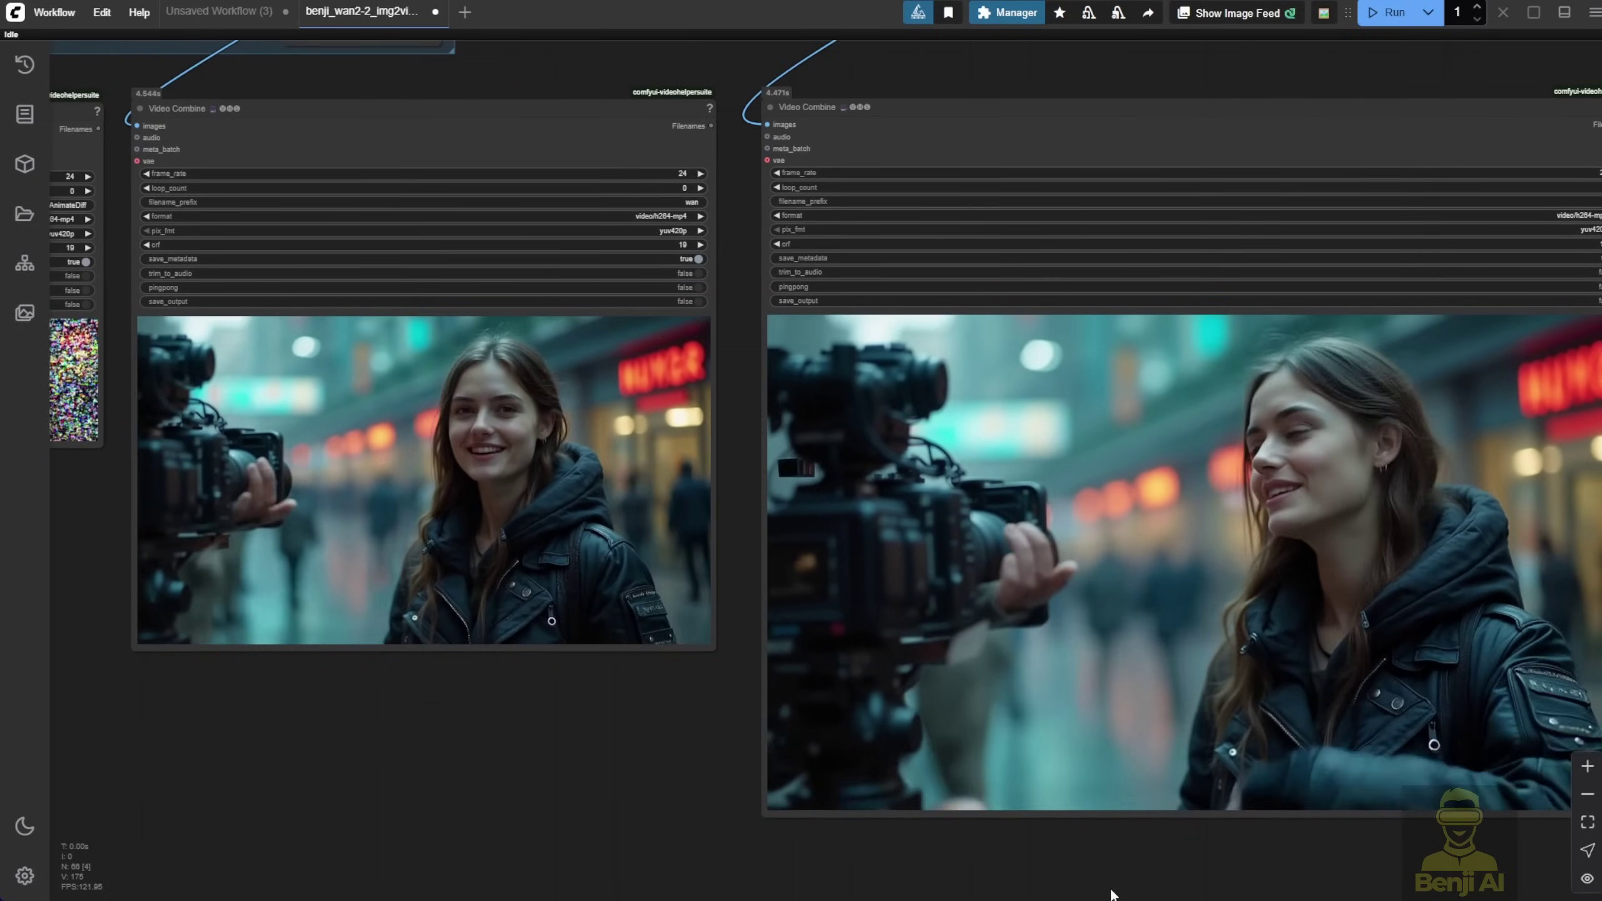
pyautogui.moveTo(1119, 873); pyautogui.dragTo(1053, 877)
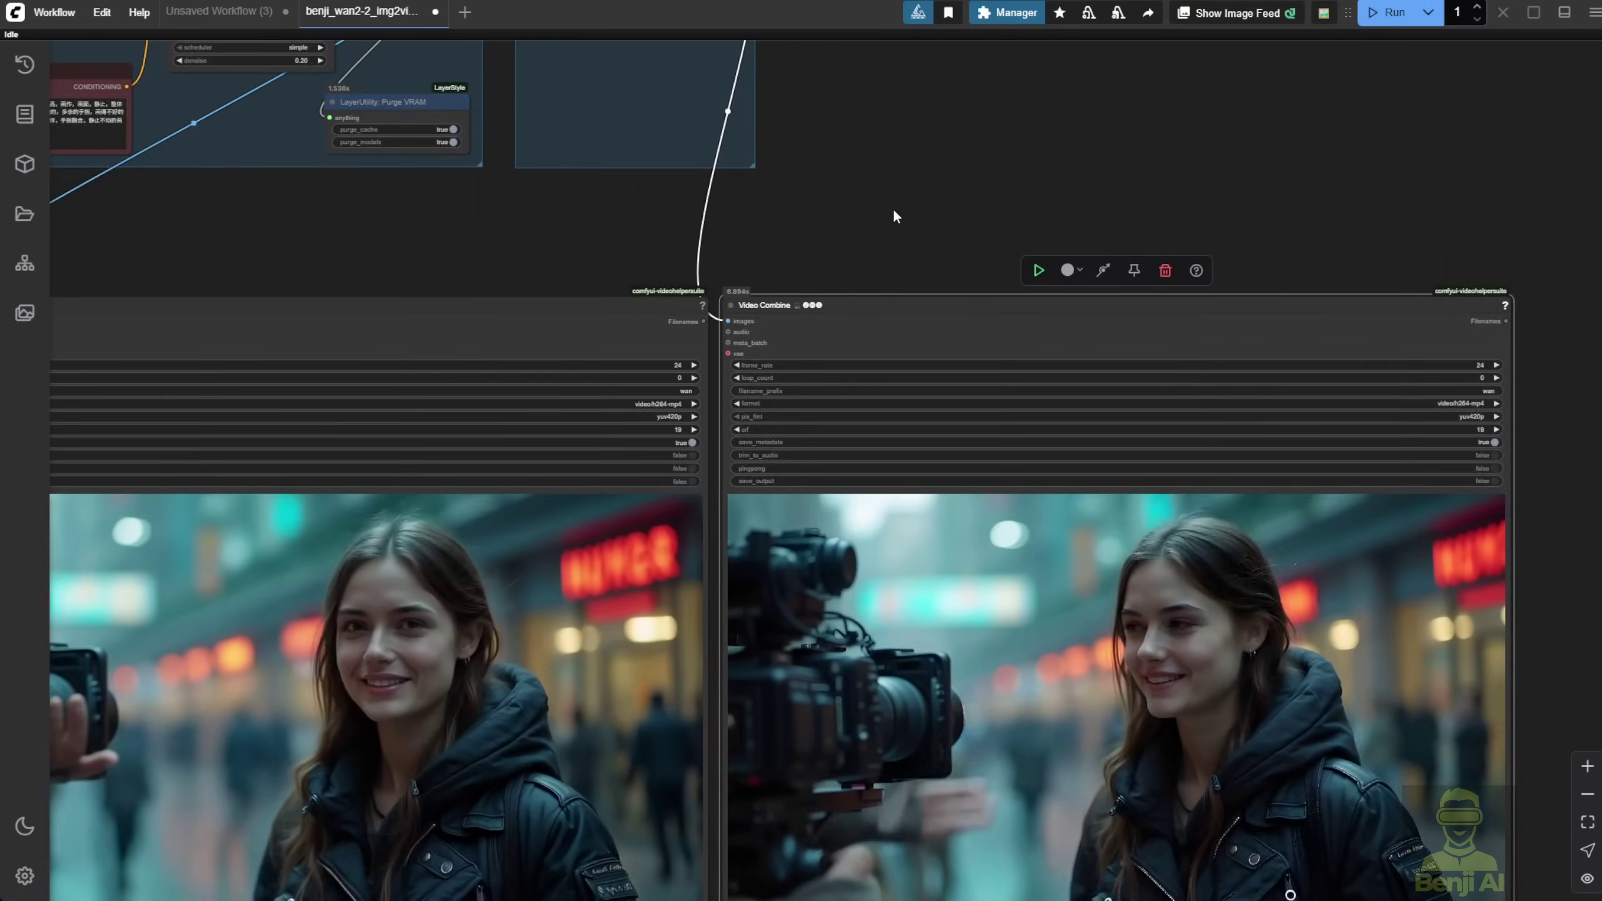
# Step: Inspect the Video Upscale With Model node's settings in the Upscale With Model group
pyautogui.scroll(-1, 893, 207)
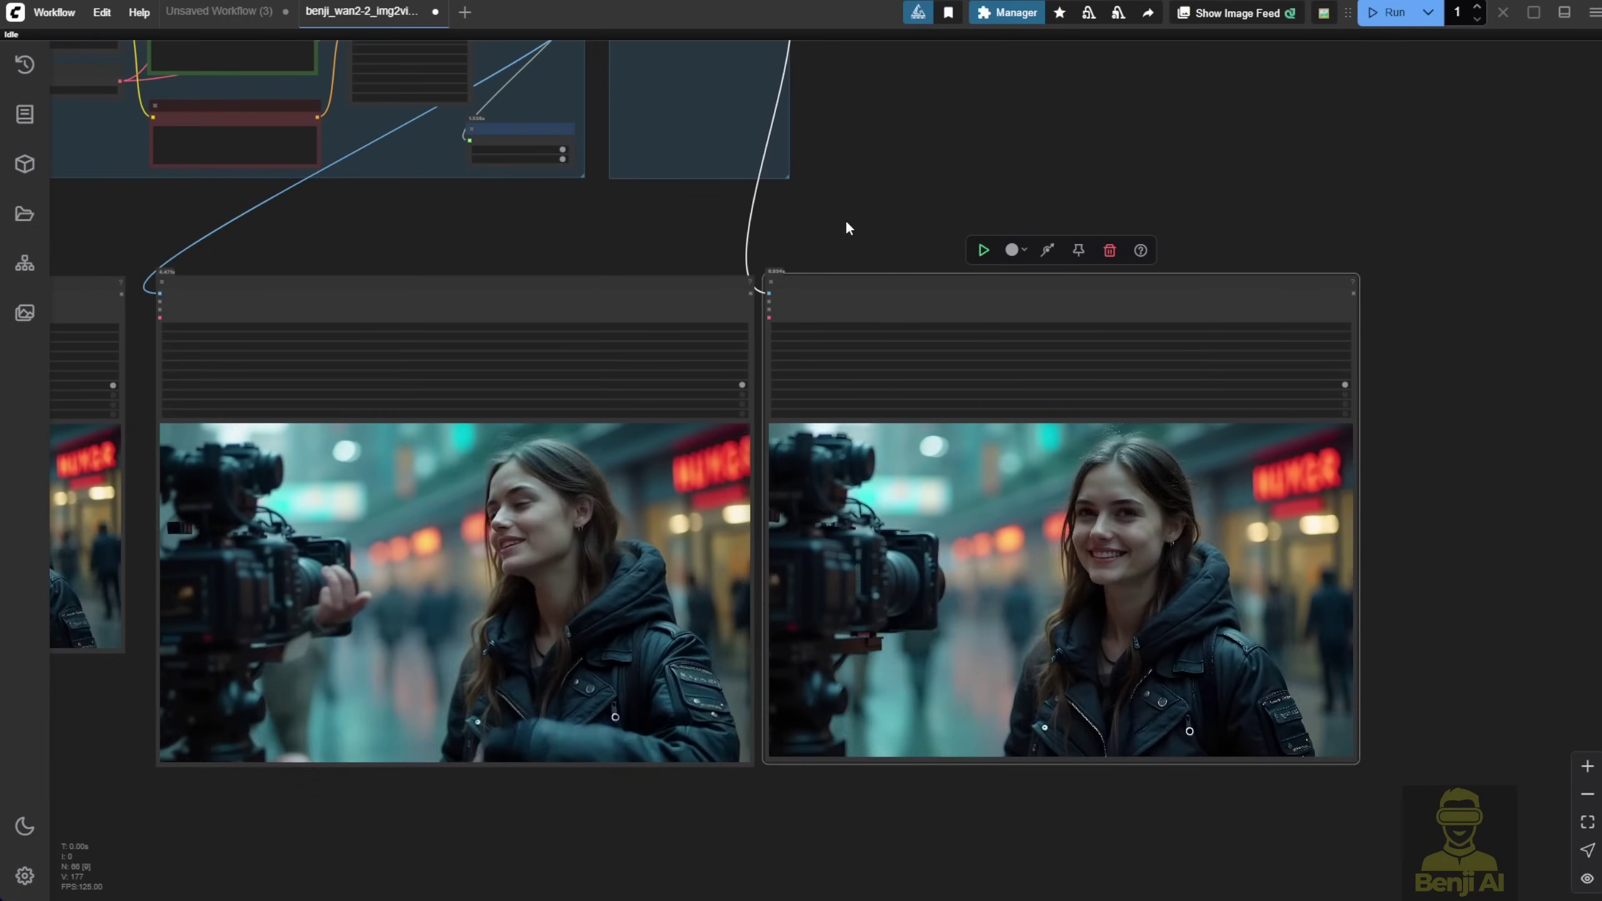
pyautogui.moveTo(848, 225); pyautogui.dragTo(876, 386)
pyautogui.scroll(3, 746, 175)
pyautogui.scroll(3, 744, 176)
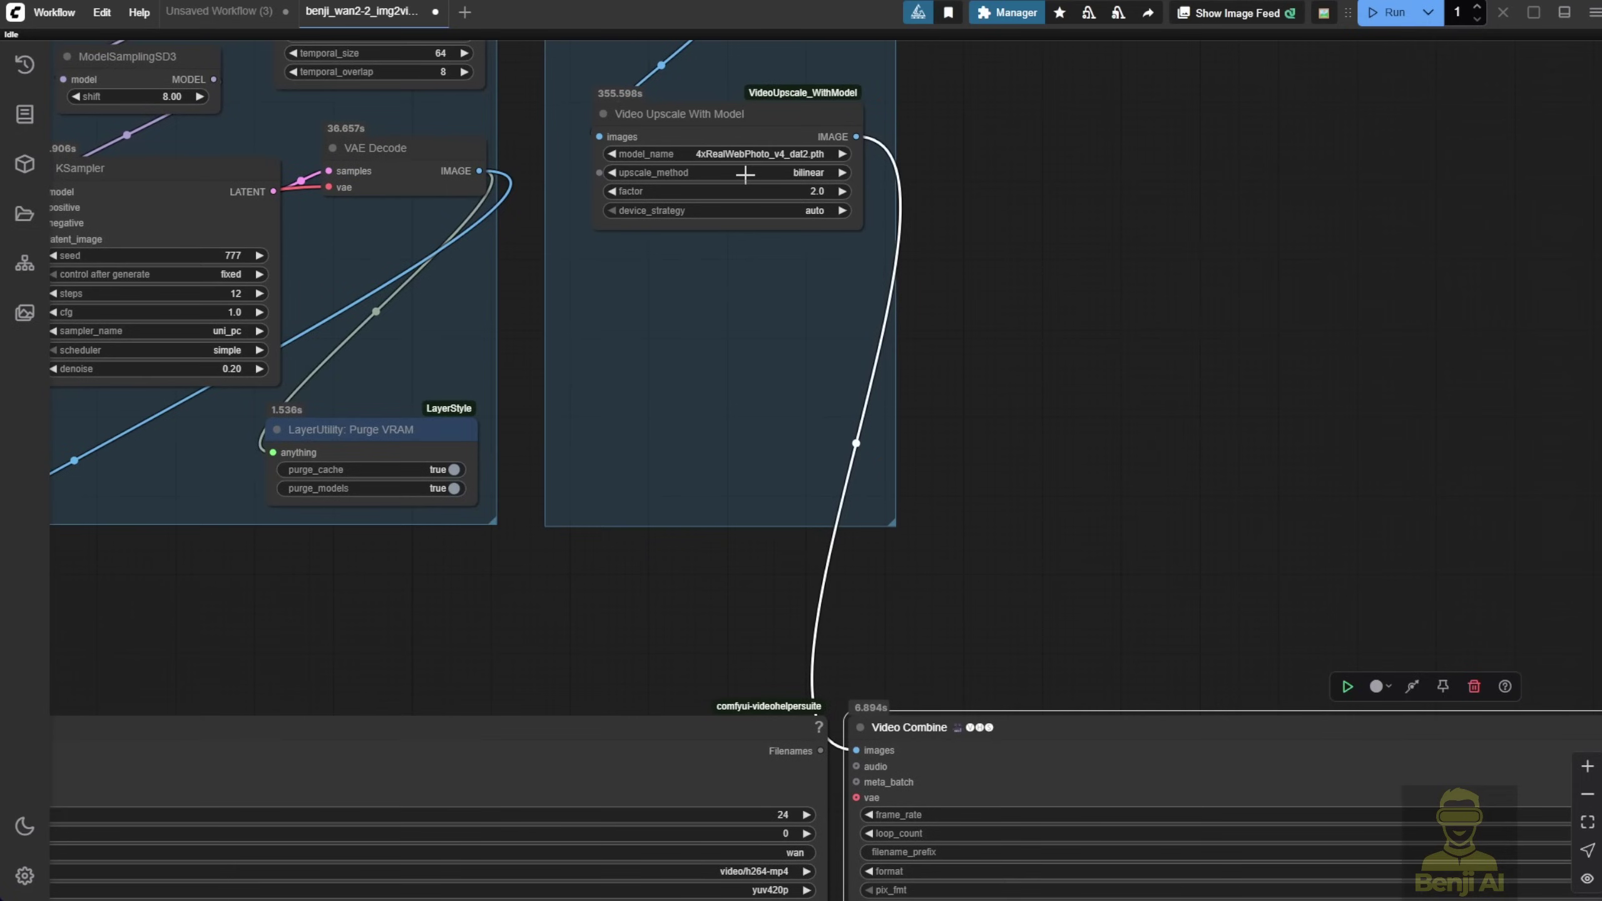
pyautogui.scroll(3, 1012, 279)
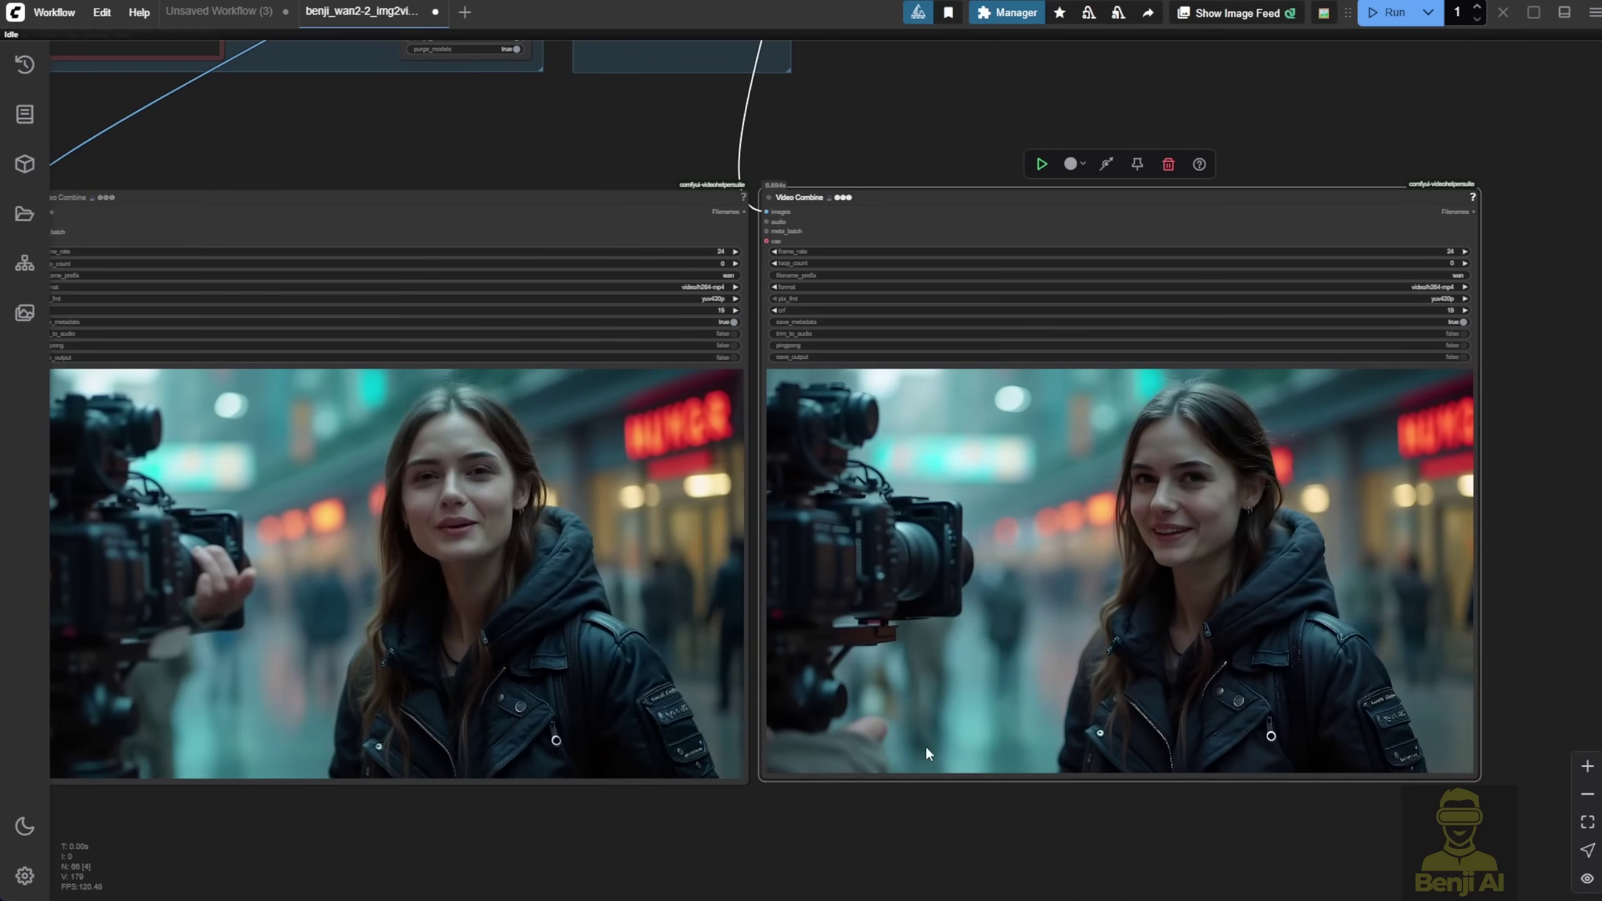
# Step: Review the Video Combine previews of the model upscale, 5B Latent Upscale and Low Noise Sampling outputs together
pyautogui.moveTo(719, 843); pyautogui.dragTo(811, 854)
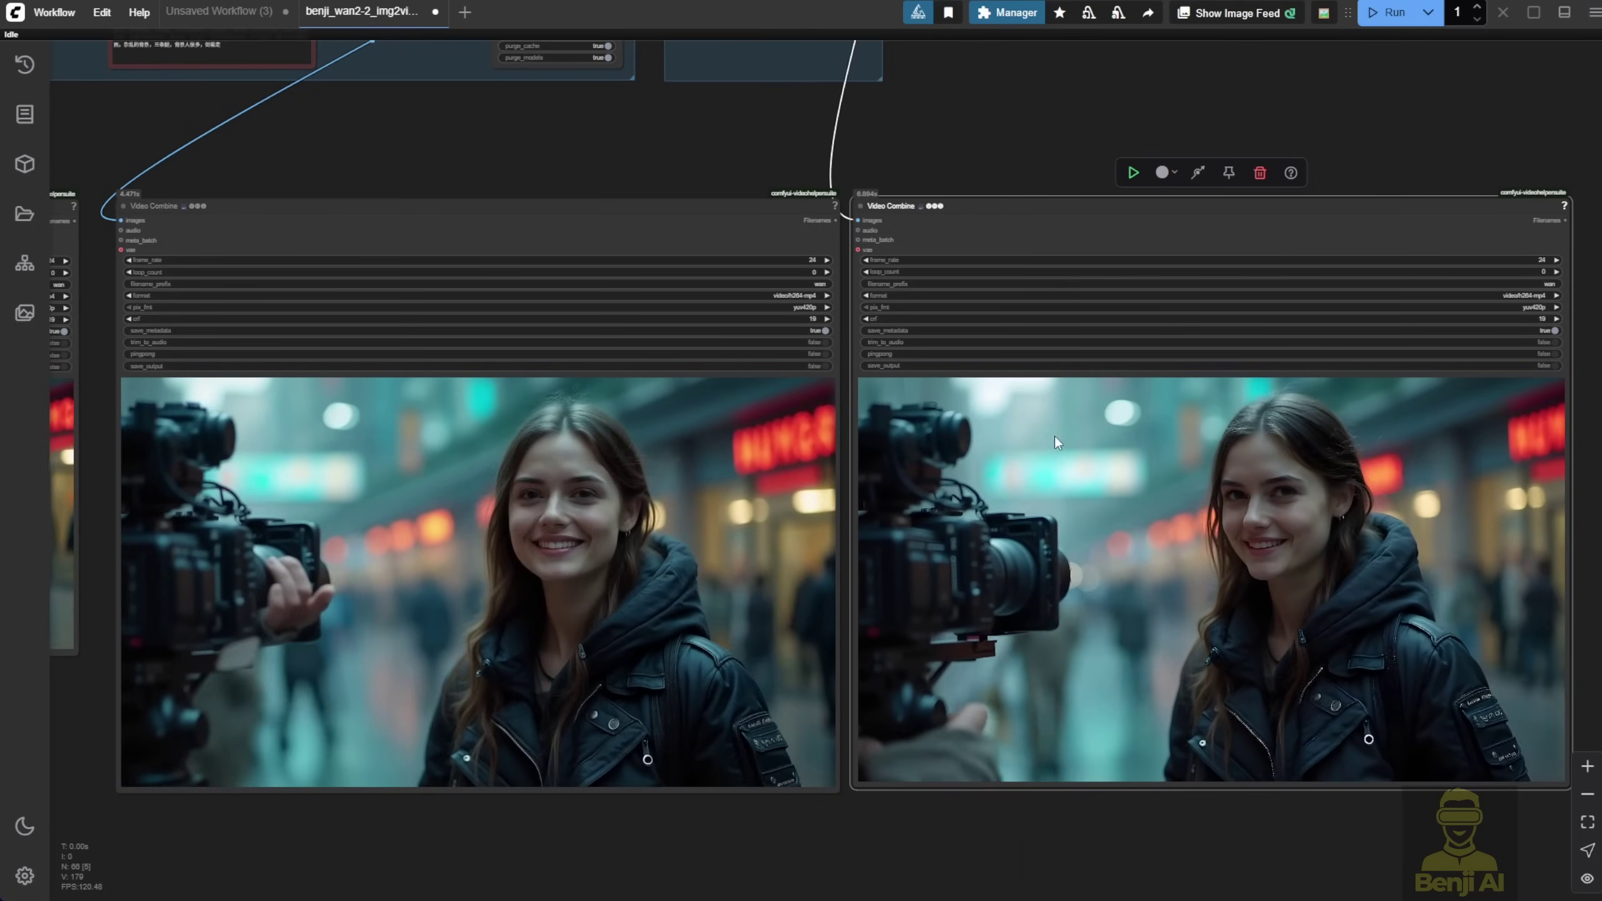
pyautogui.moveTo(643, 154); pyautogui.dragTo(1283, 196)
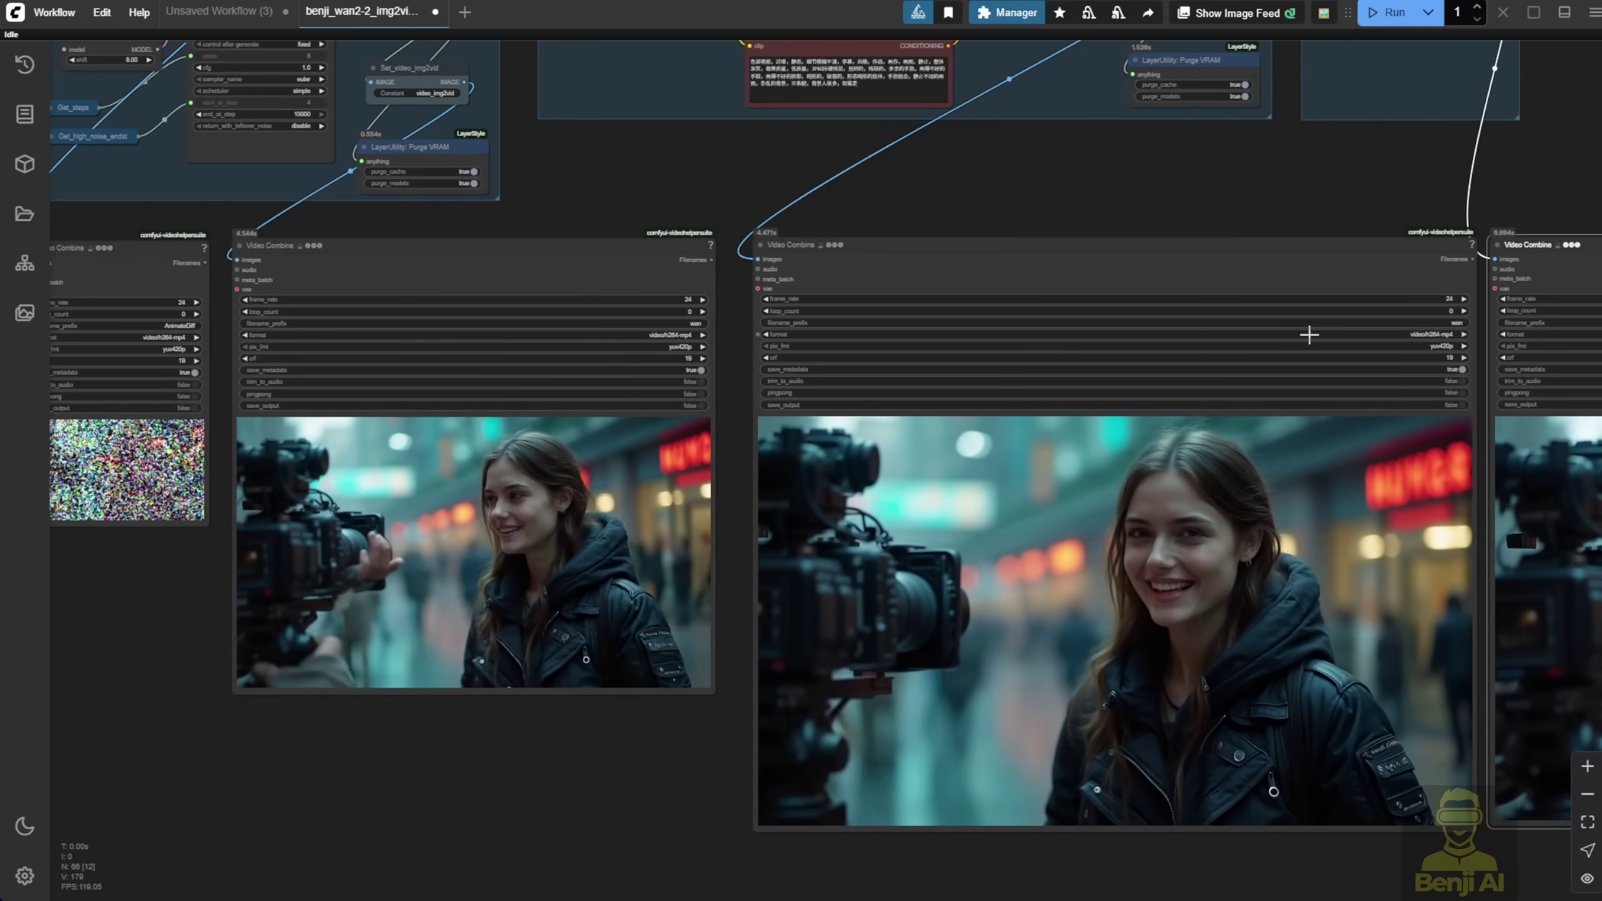
pyautogui.scroll(-1, 883, 566)
pyautogui.scroll(3, 882, 566)
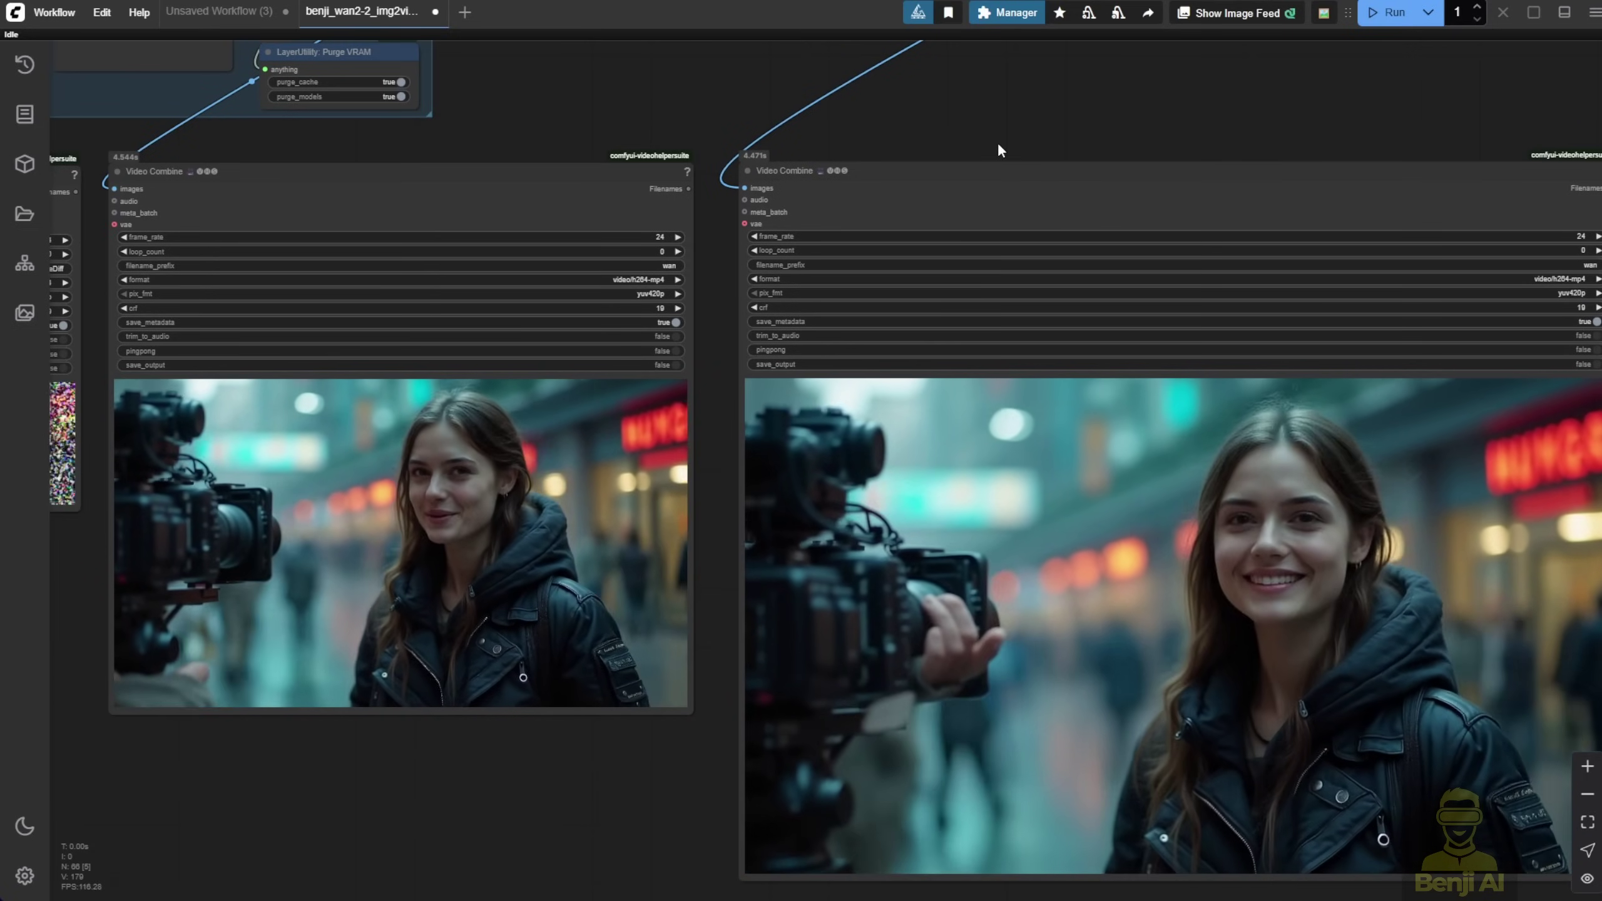
pyautogui.moveTo(997, 141); pyautogui.dragTo(962, 120)
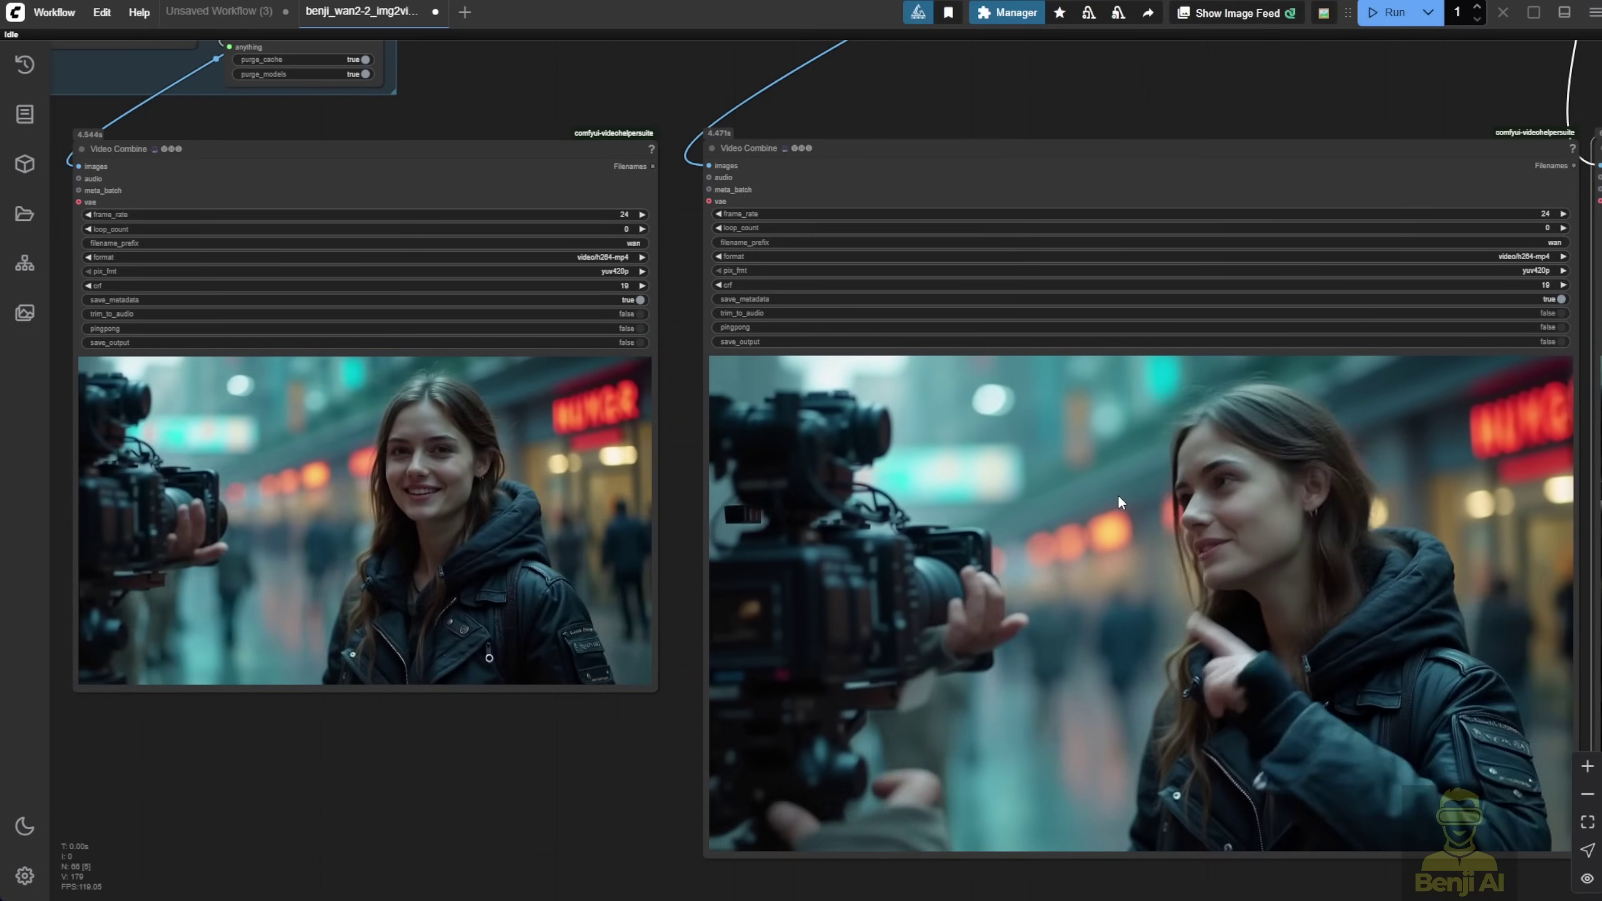
# Step: Set the Load Image From Path node to the start image path ending in 2025-01-26%2018-40-34-0001.png
pyautogui.scroll(-2, 1080, 470)
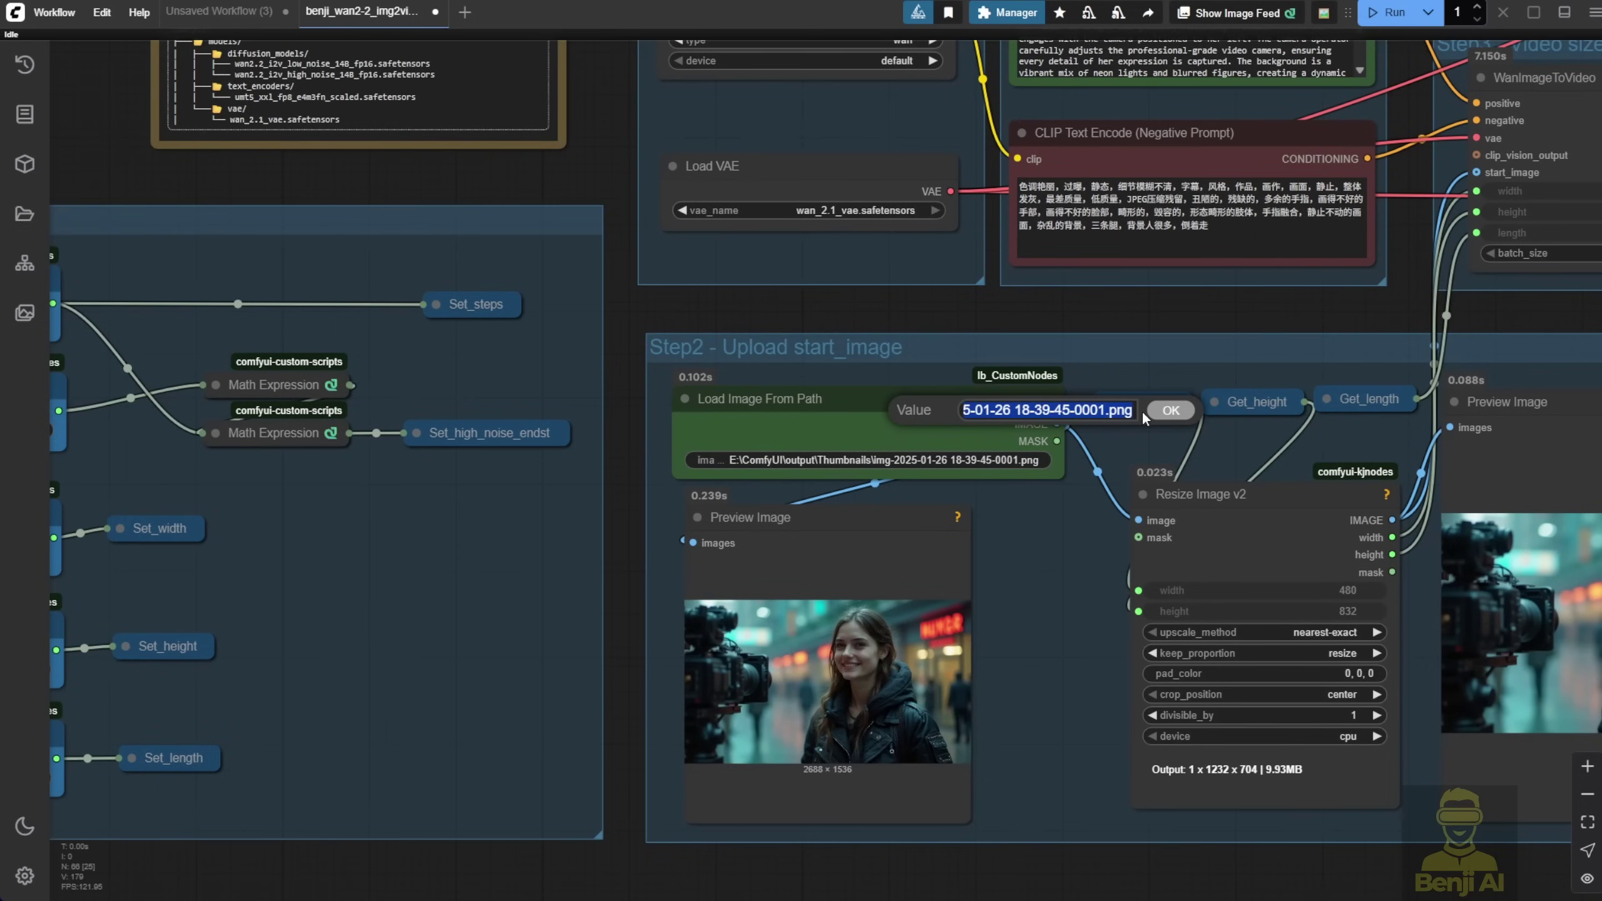
pyautogui.hotkey('ctrl', 'v')
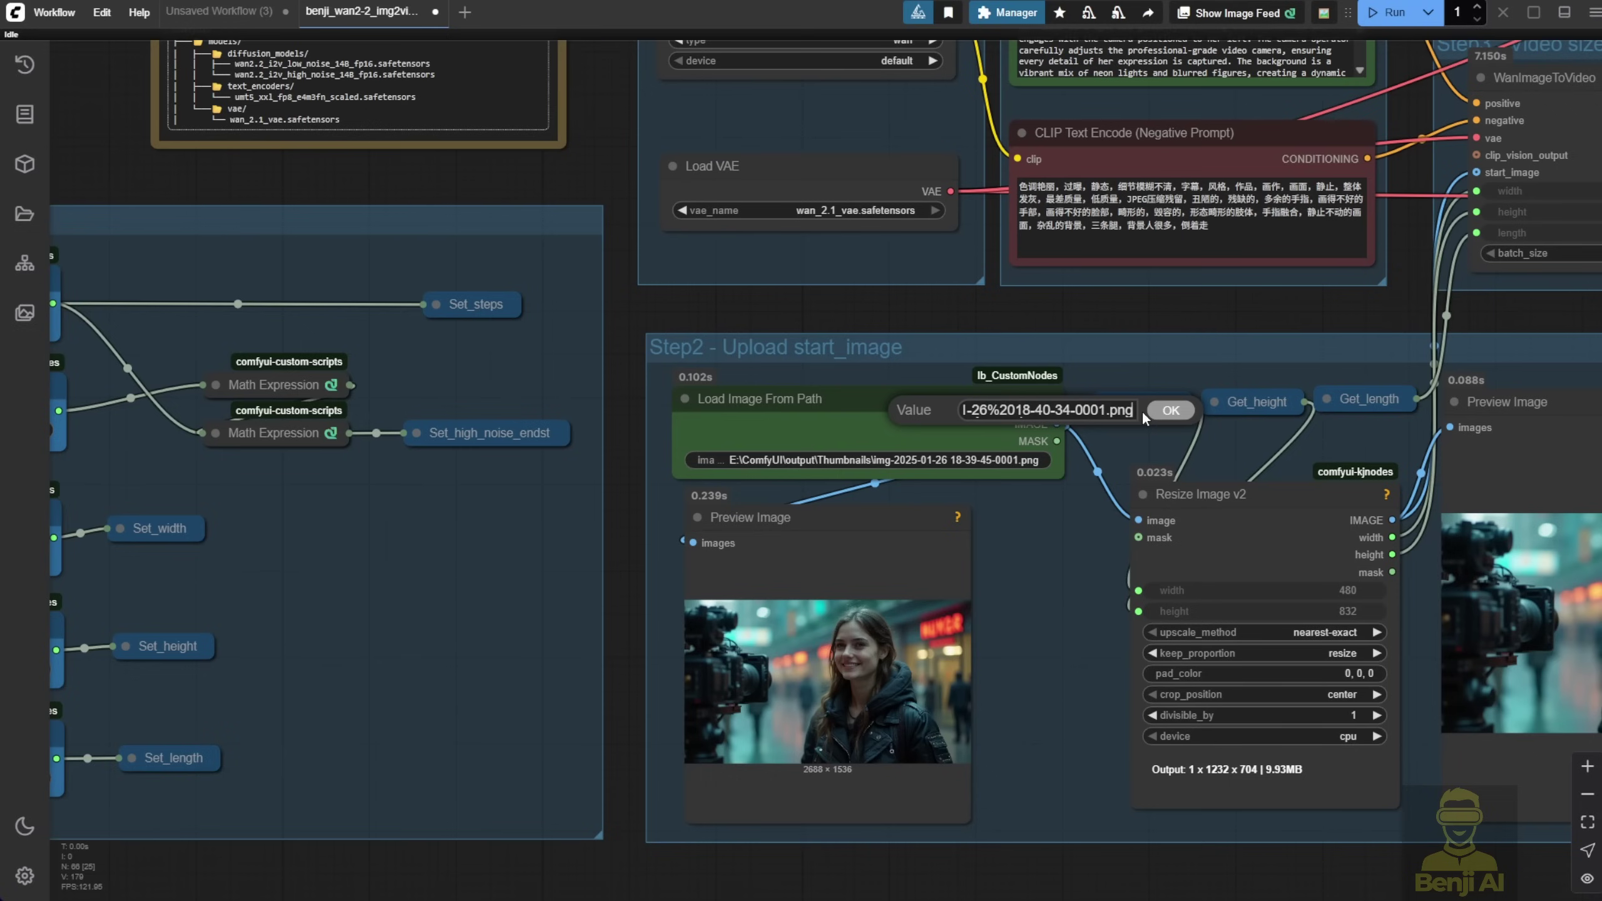
pyautogui.press('Return')
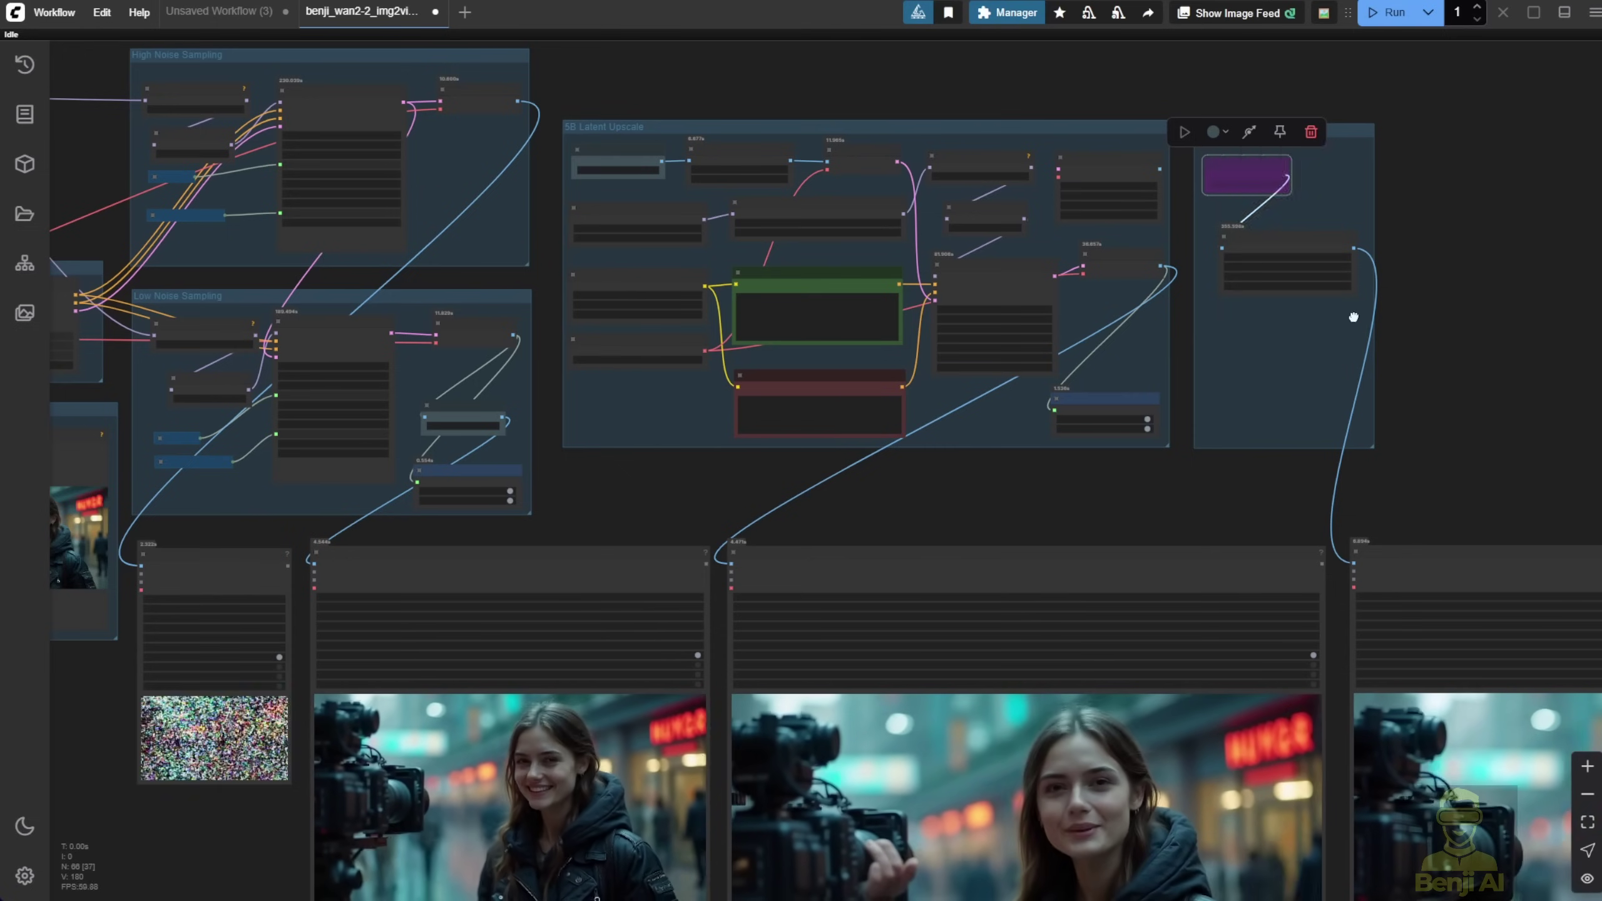
# Step: Take the bypassed node in the Upscale With Model group out of bypass and try to run the workflow
pyautogui.rightClick(1351, 314)
pyautogui.click(1350, 554)
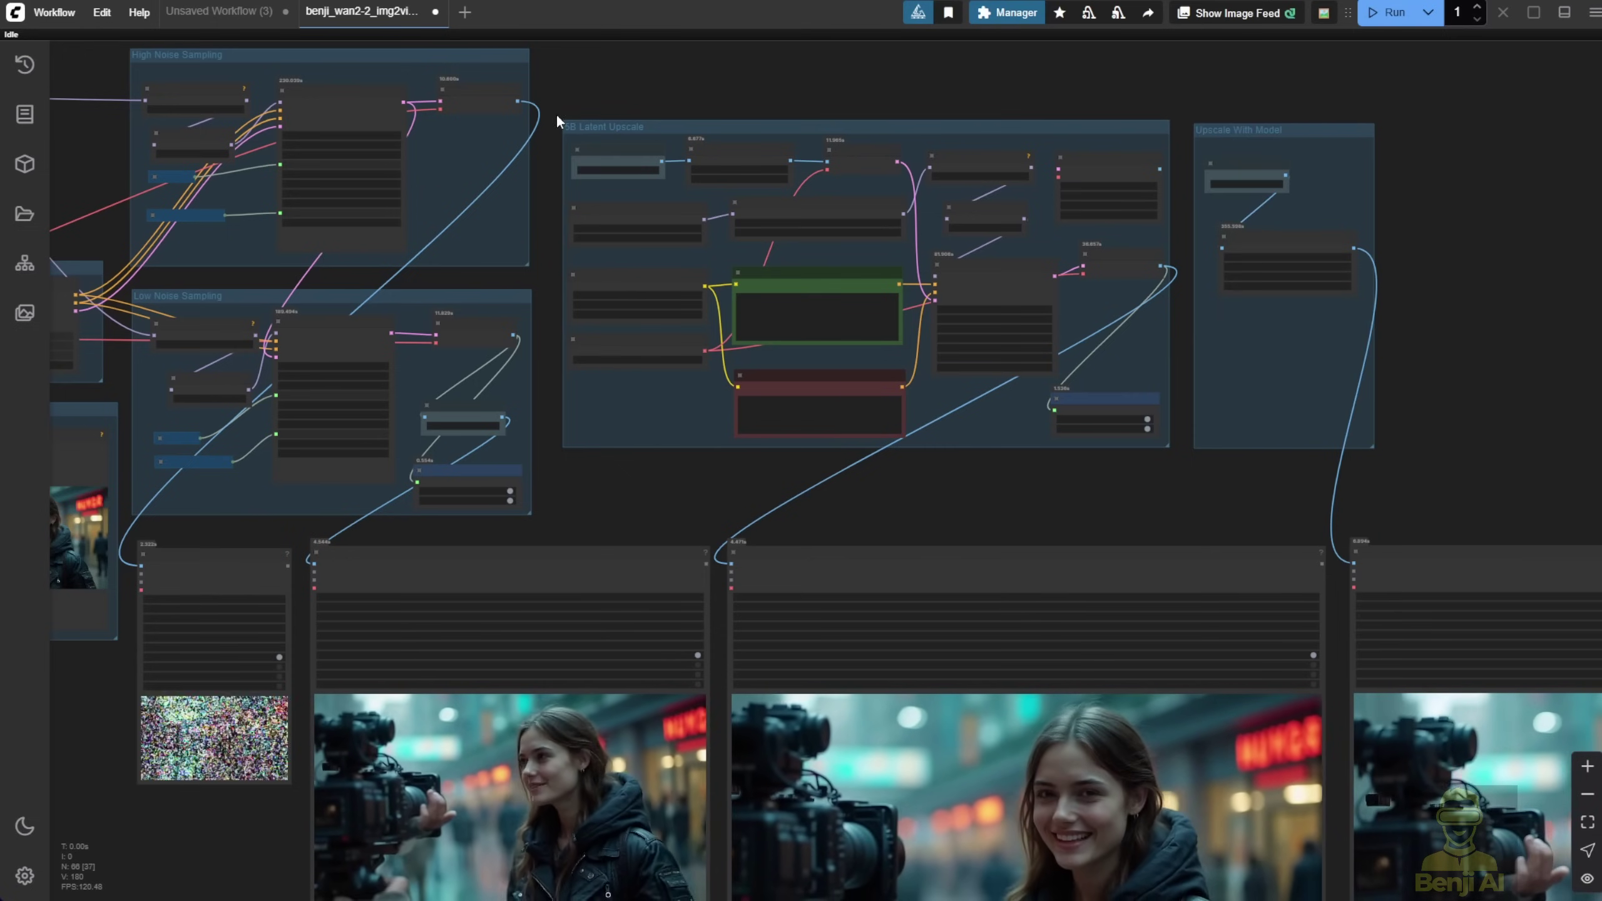
pyautogui.moveTo(562, 100); pyautogui.dragTo(1152, 143)
pyautogui.scroll(8, 489, 146)
pyautogui.moveTo(490, 151); pyautogui.dragTo(898, 180)
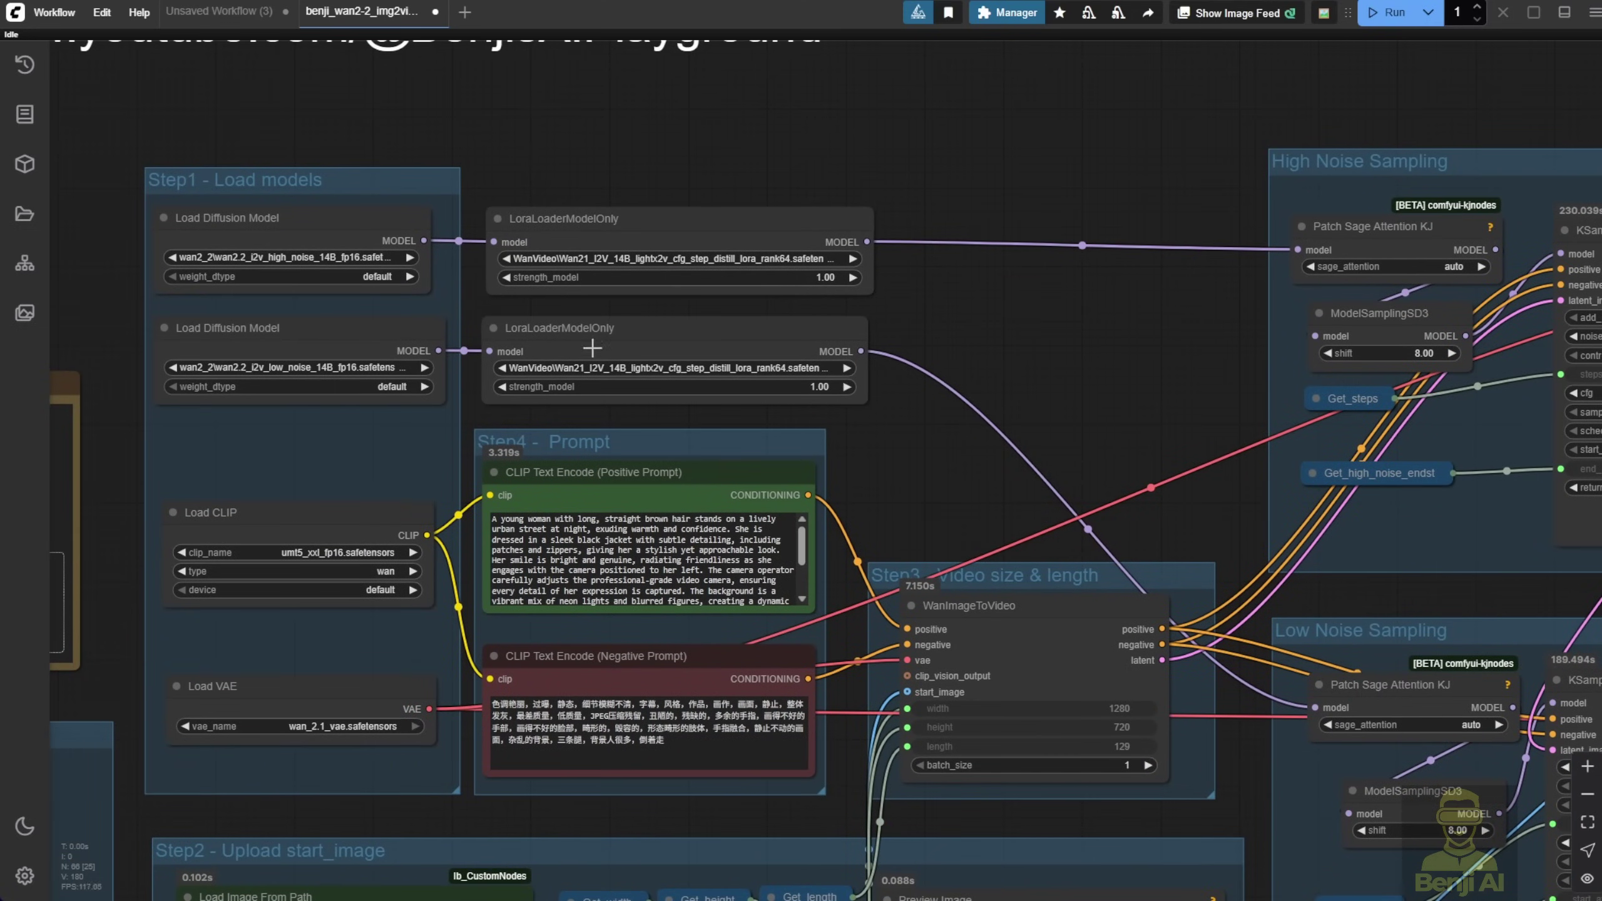
pyautogui.scroll(4, 606, 346)
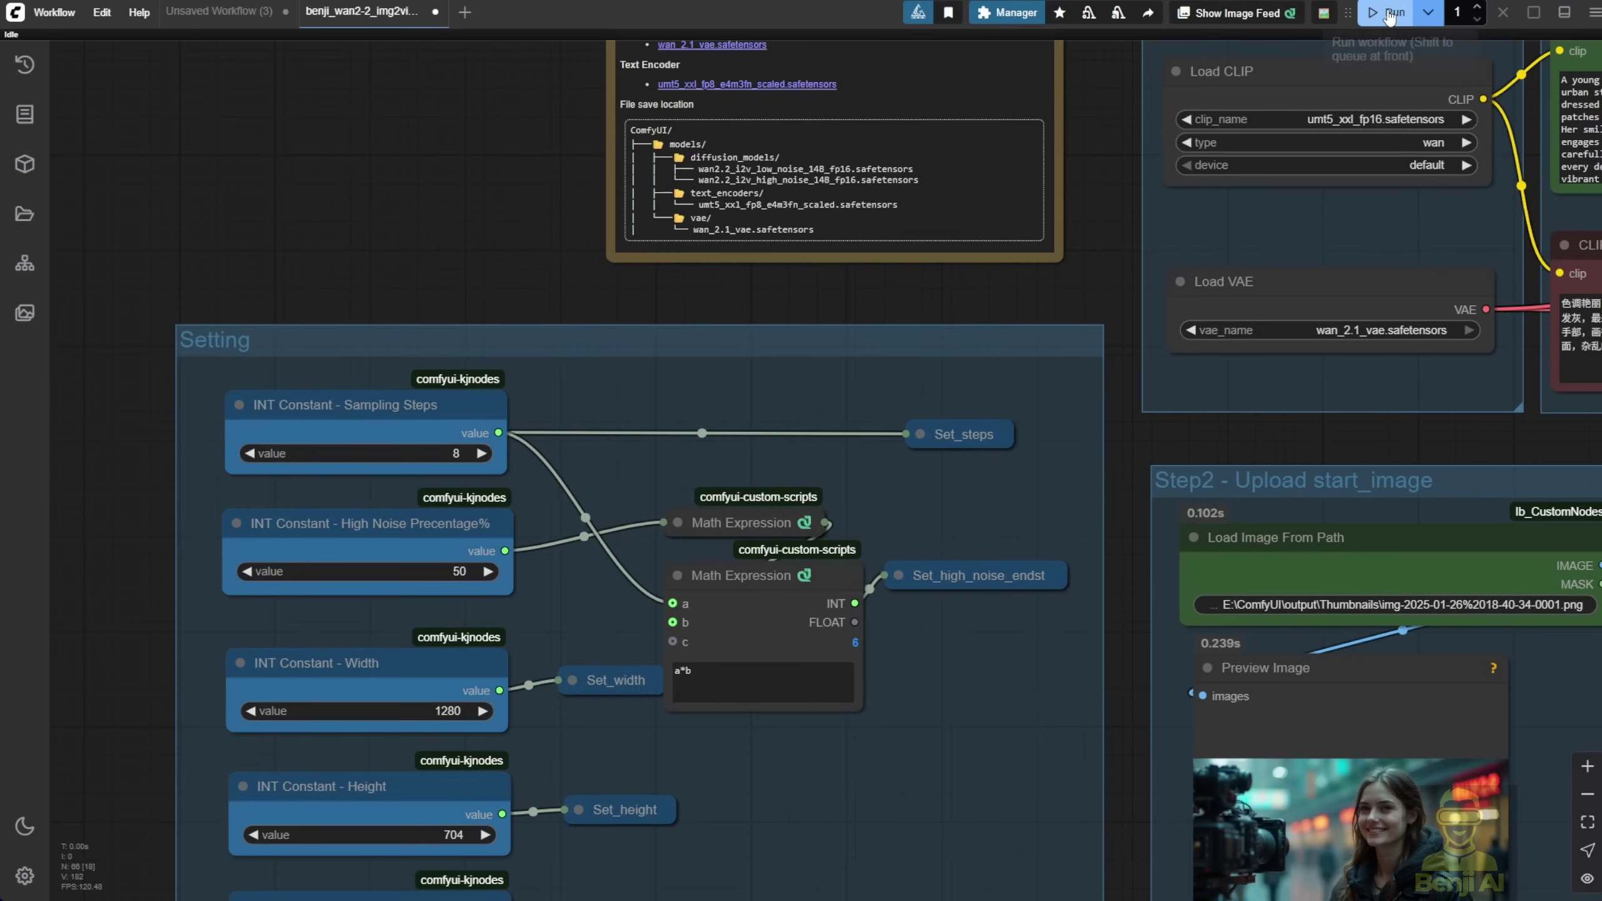
pyautogui.click(1390, 14)
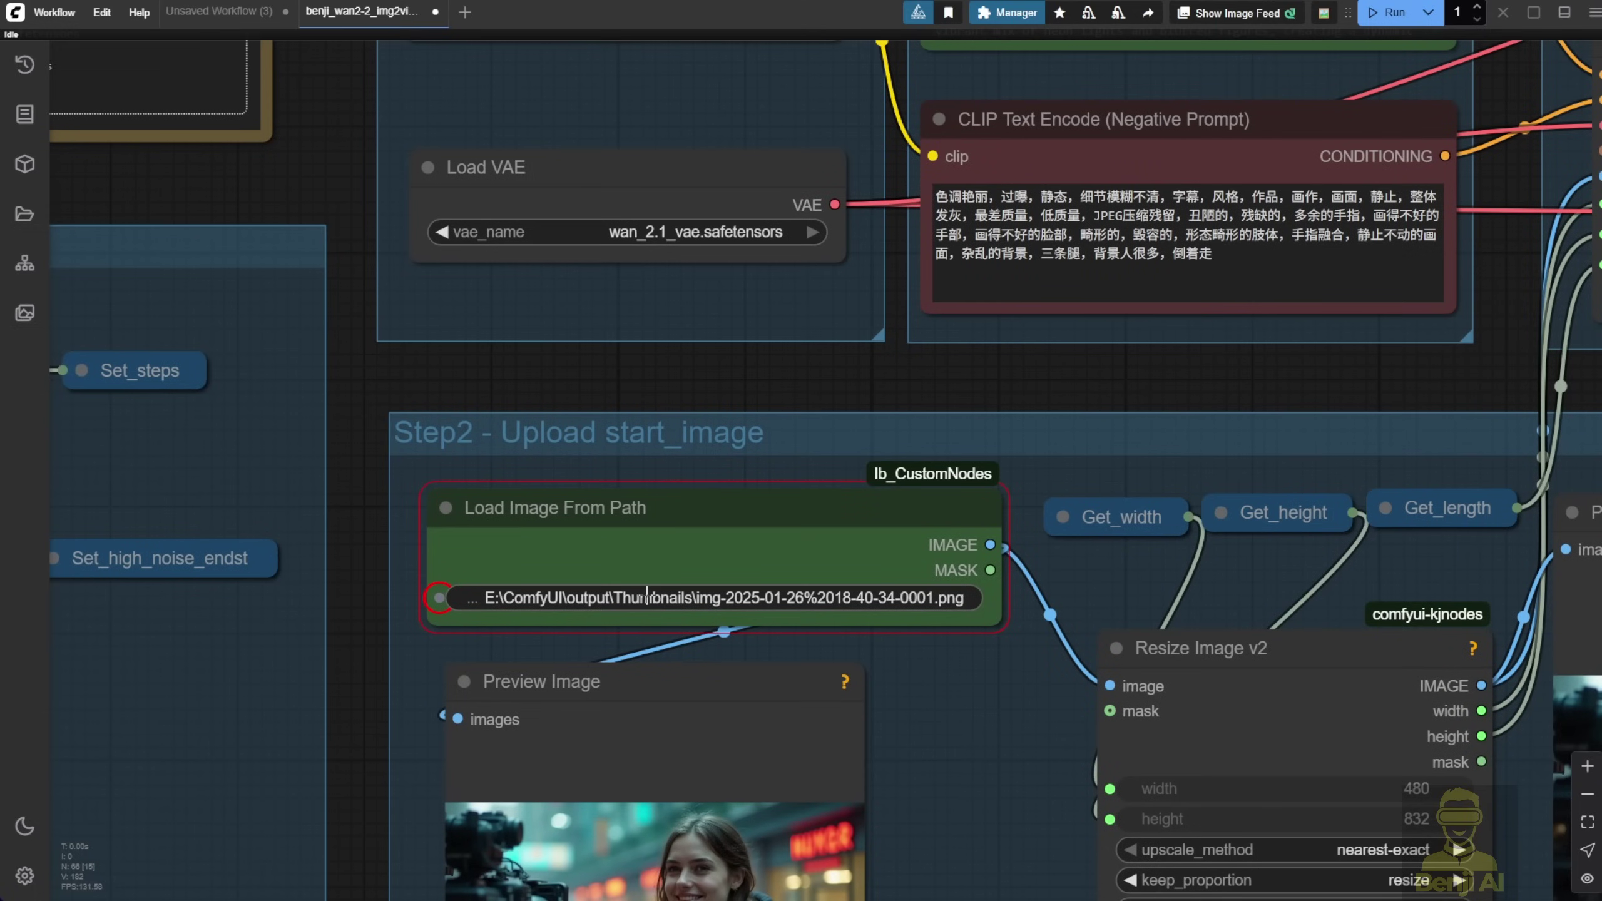
pyautogui.click(647, 593)
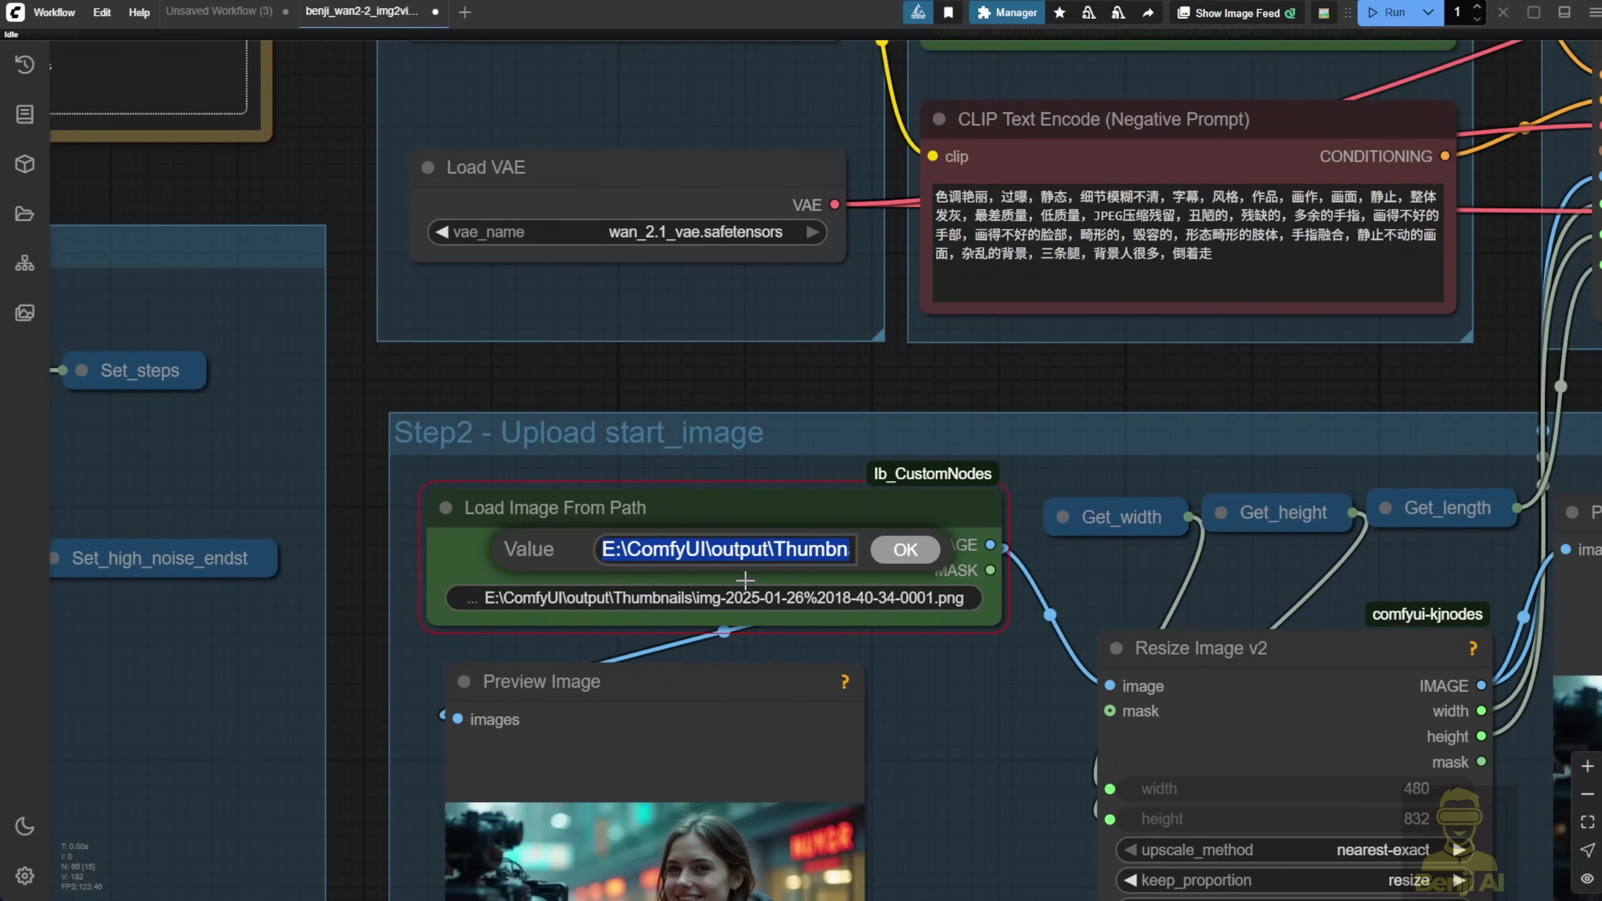
pyautogui.hotkey('ctrl', 'v')
pyautogui.press('Return')
pyautogui.hotkey('ctrl', 'Return')
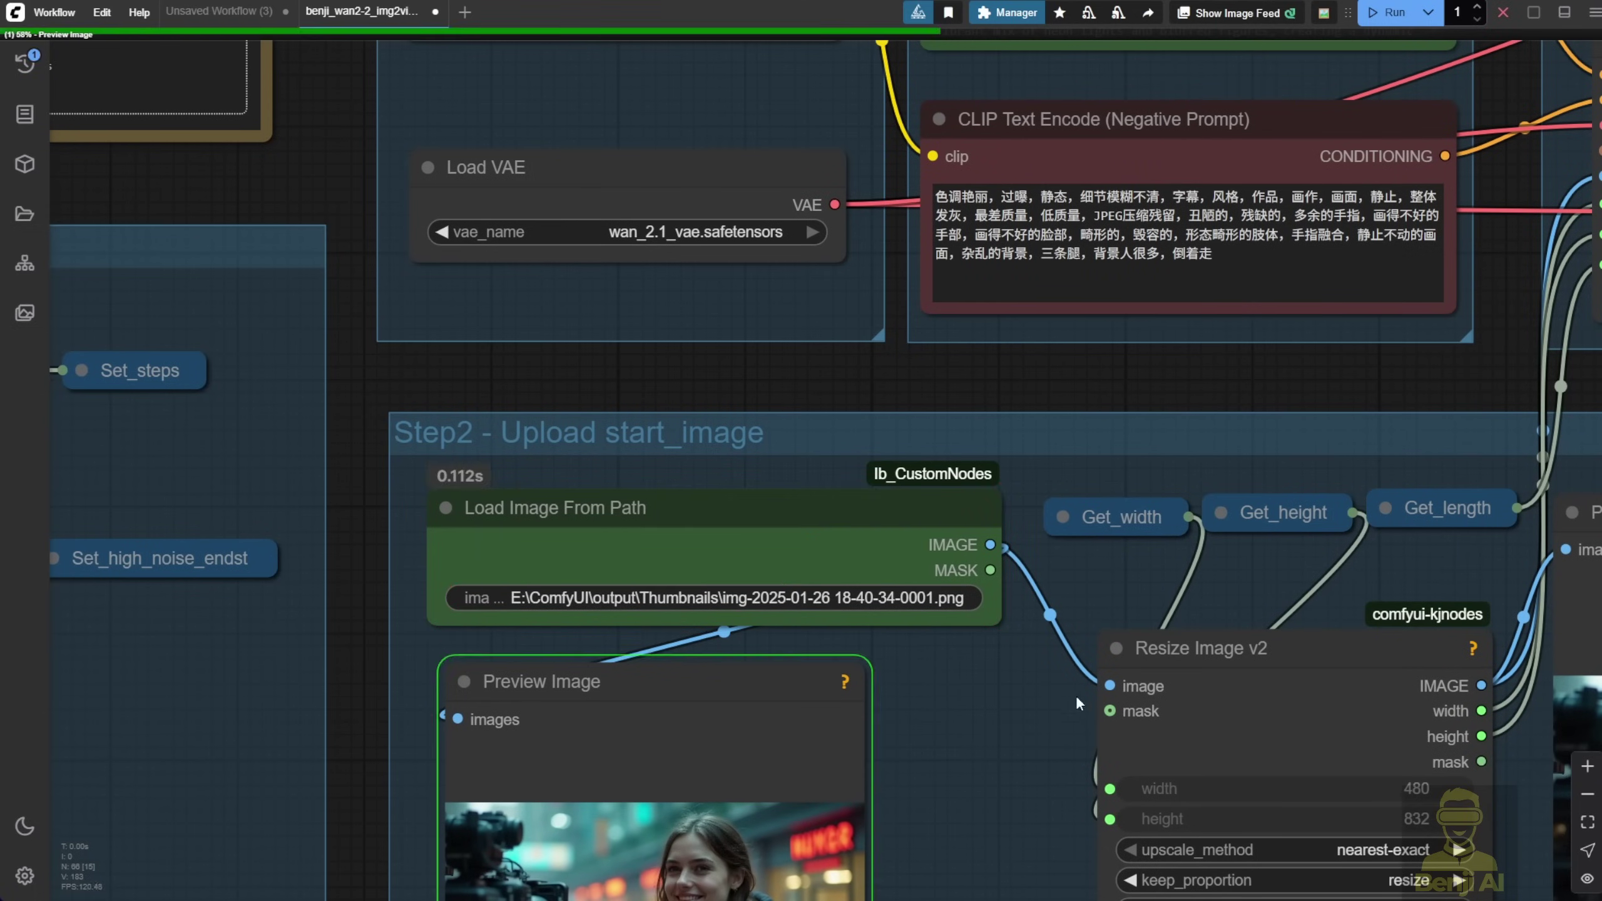
# Step: Check the new start image and its resized version in the Preview Image nodes of the Step2 group
pyautogui.scroll(-3, 956, 732)
pyautogui.moveTo(956, 743); pyautogui.dragTo(802, 414)
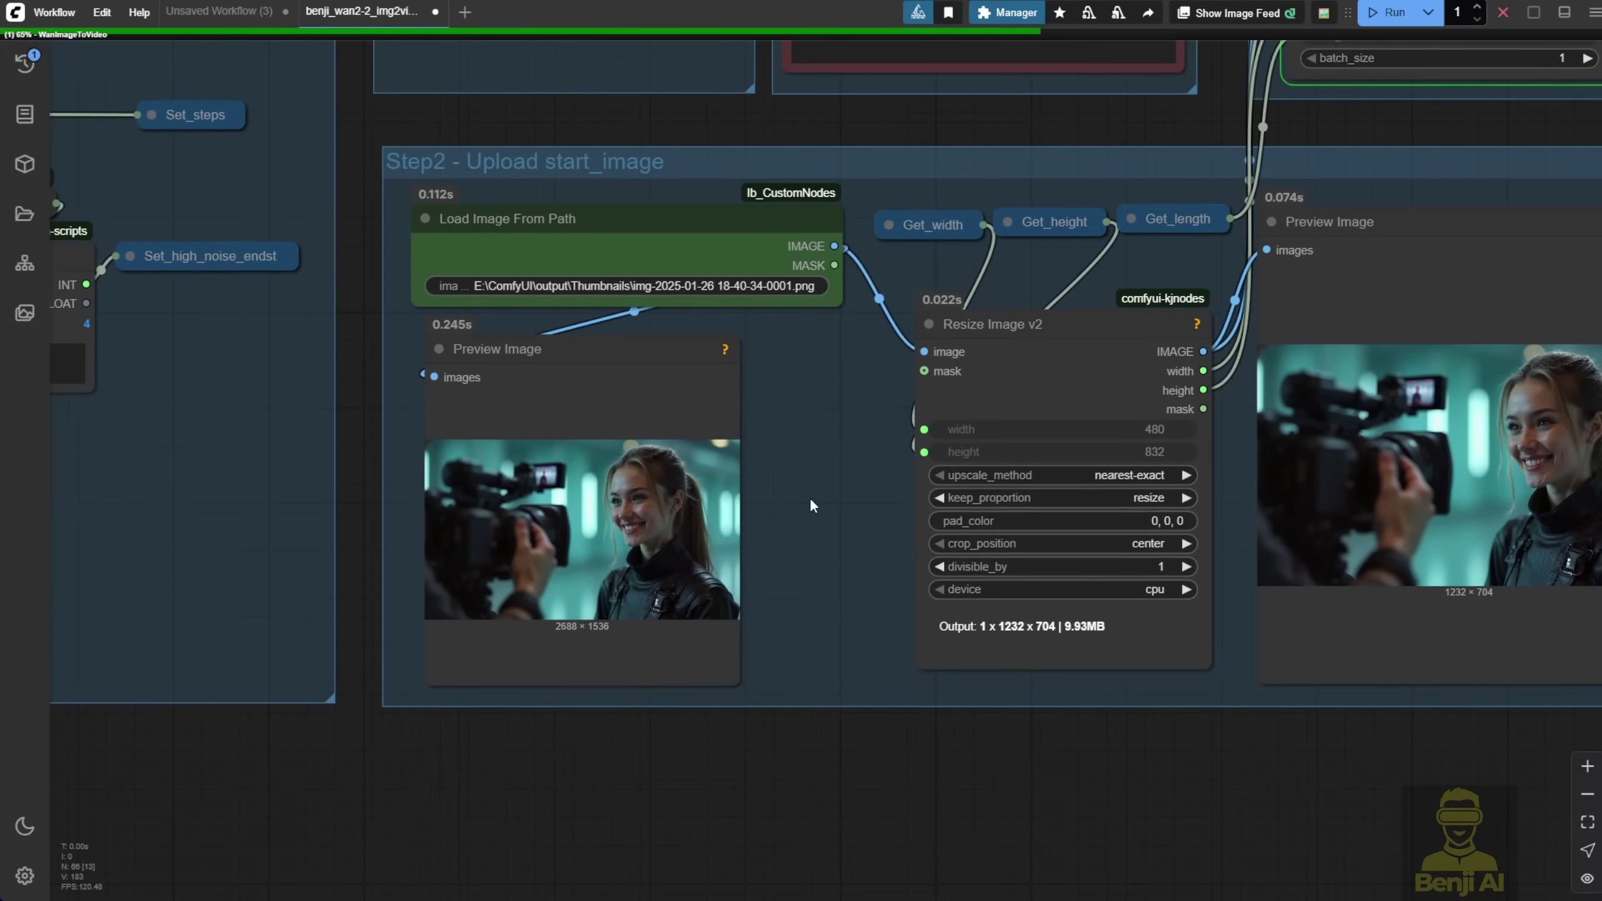
pyautogui.scroll(4, 691, 609)
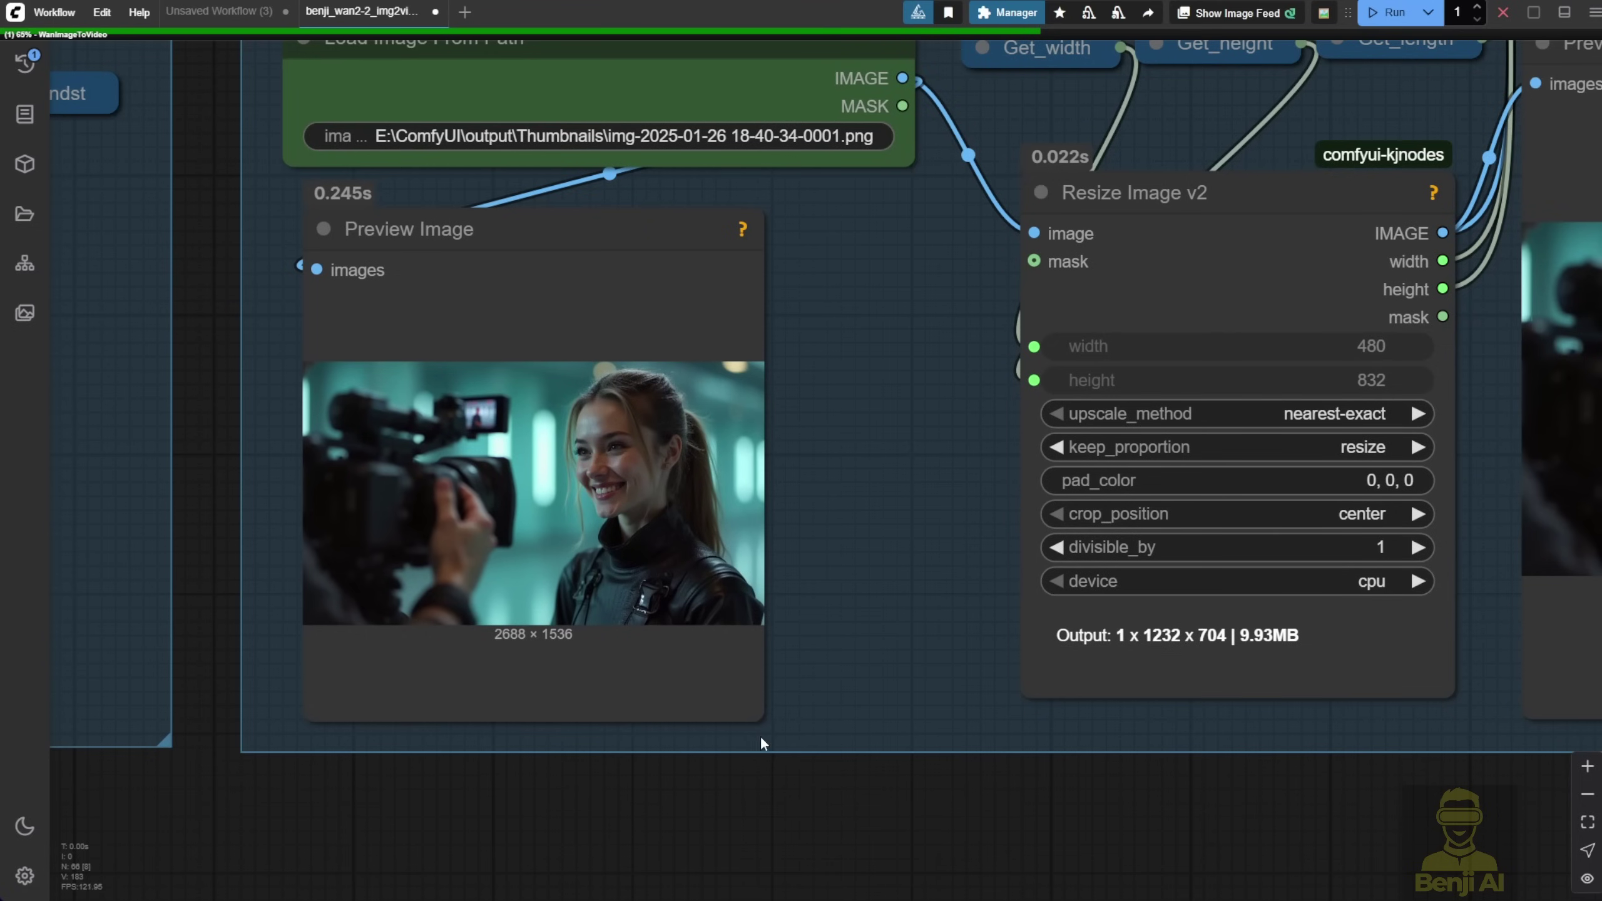
pyautogui.moveTo(764, 730); pyautogui.dragTo(859, 727)
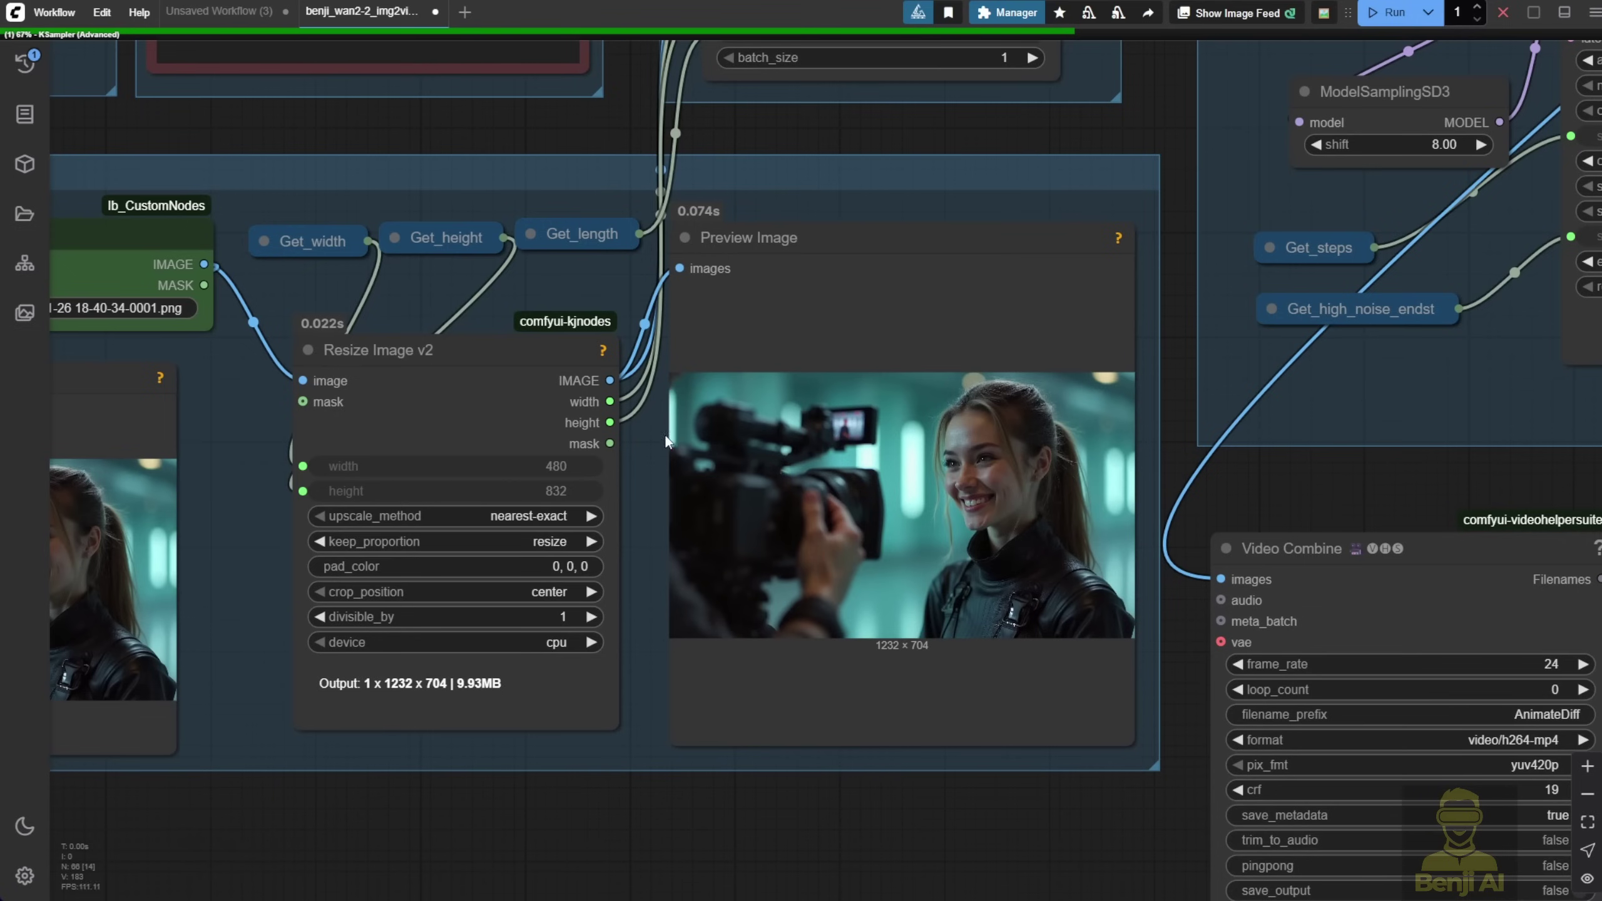
# Step: Nudge the Resize Image v2 node and review the sampling, LoRA, prompt and Setting groups while the workflow runs
pyautogui.moveTo(495, 371); pyautogui.dragTo(478, 373)
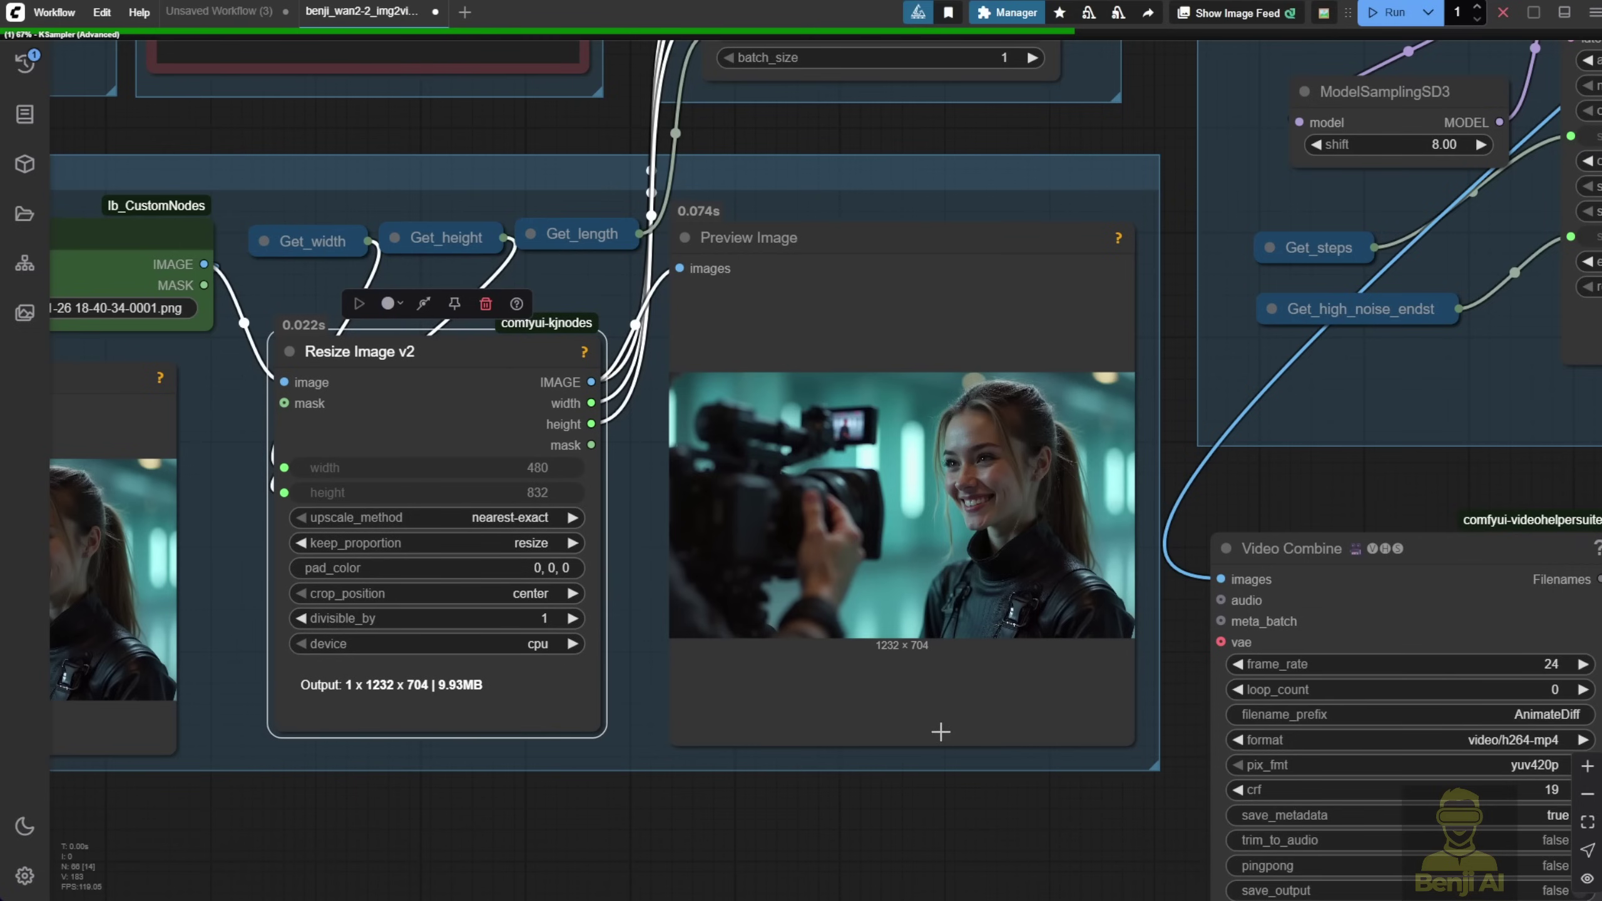
pyautogui.scroll(-3, 939, 733)
pyautogui.scroll(5, 1044, 490)
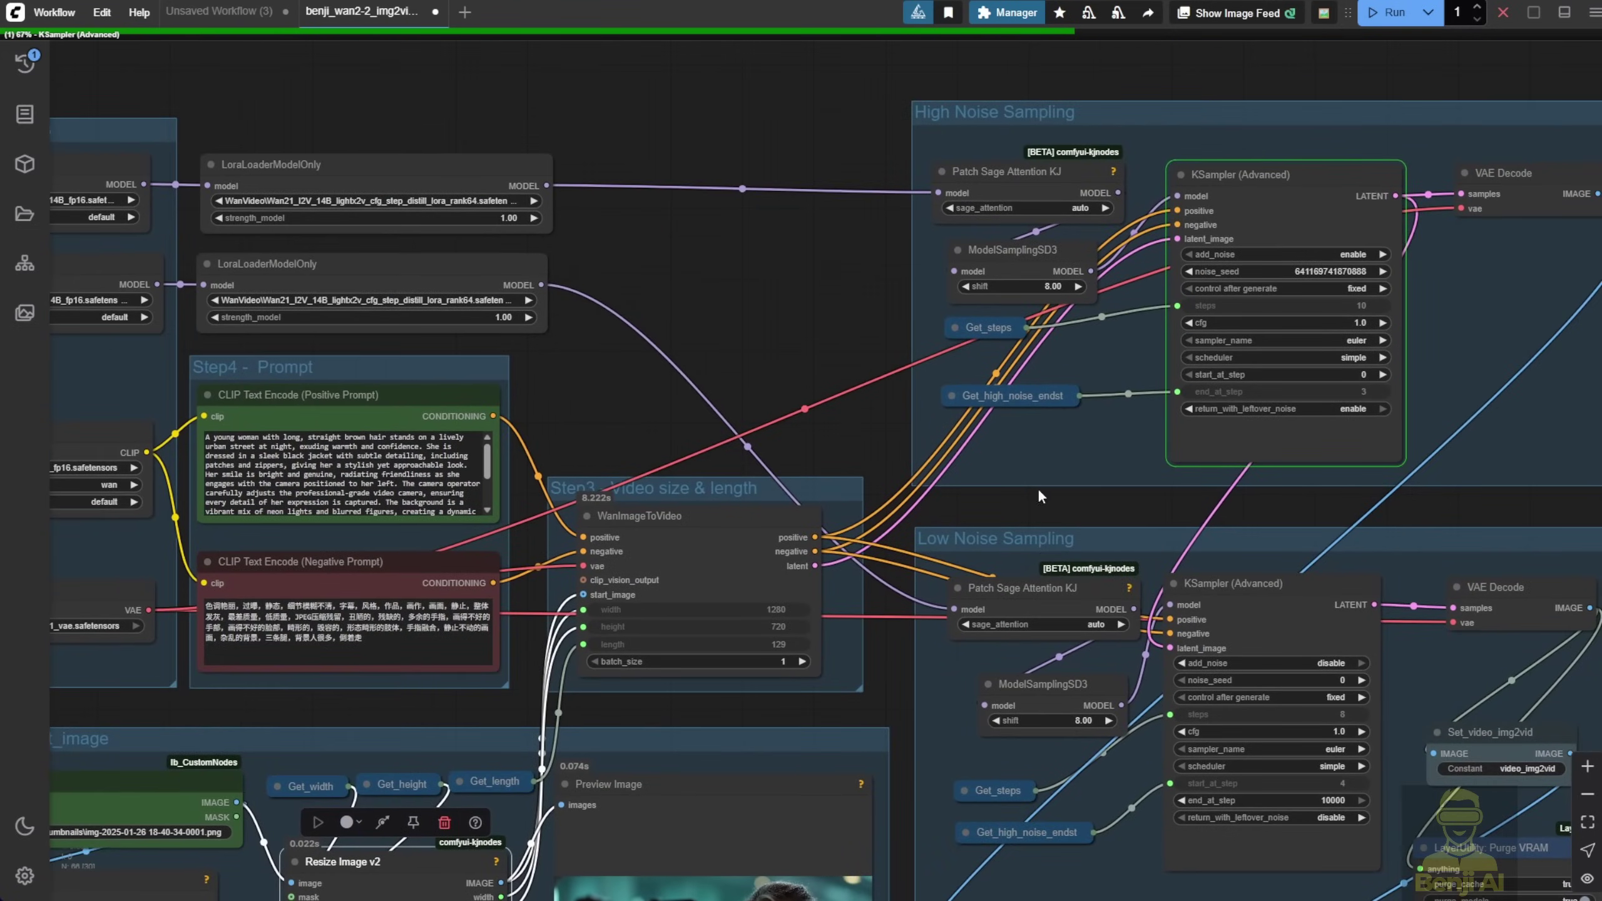
pyautogui.moveTo(1054, 486); pyautogui.dragTo(946, 492)
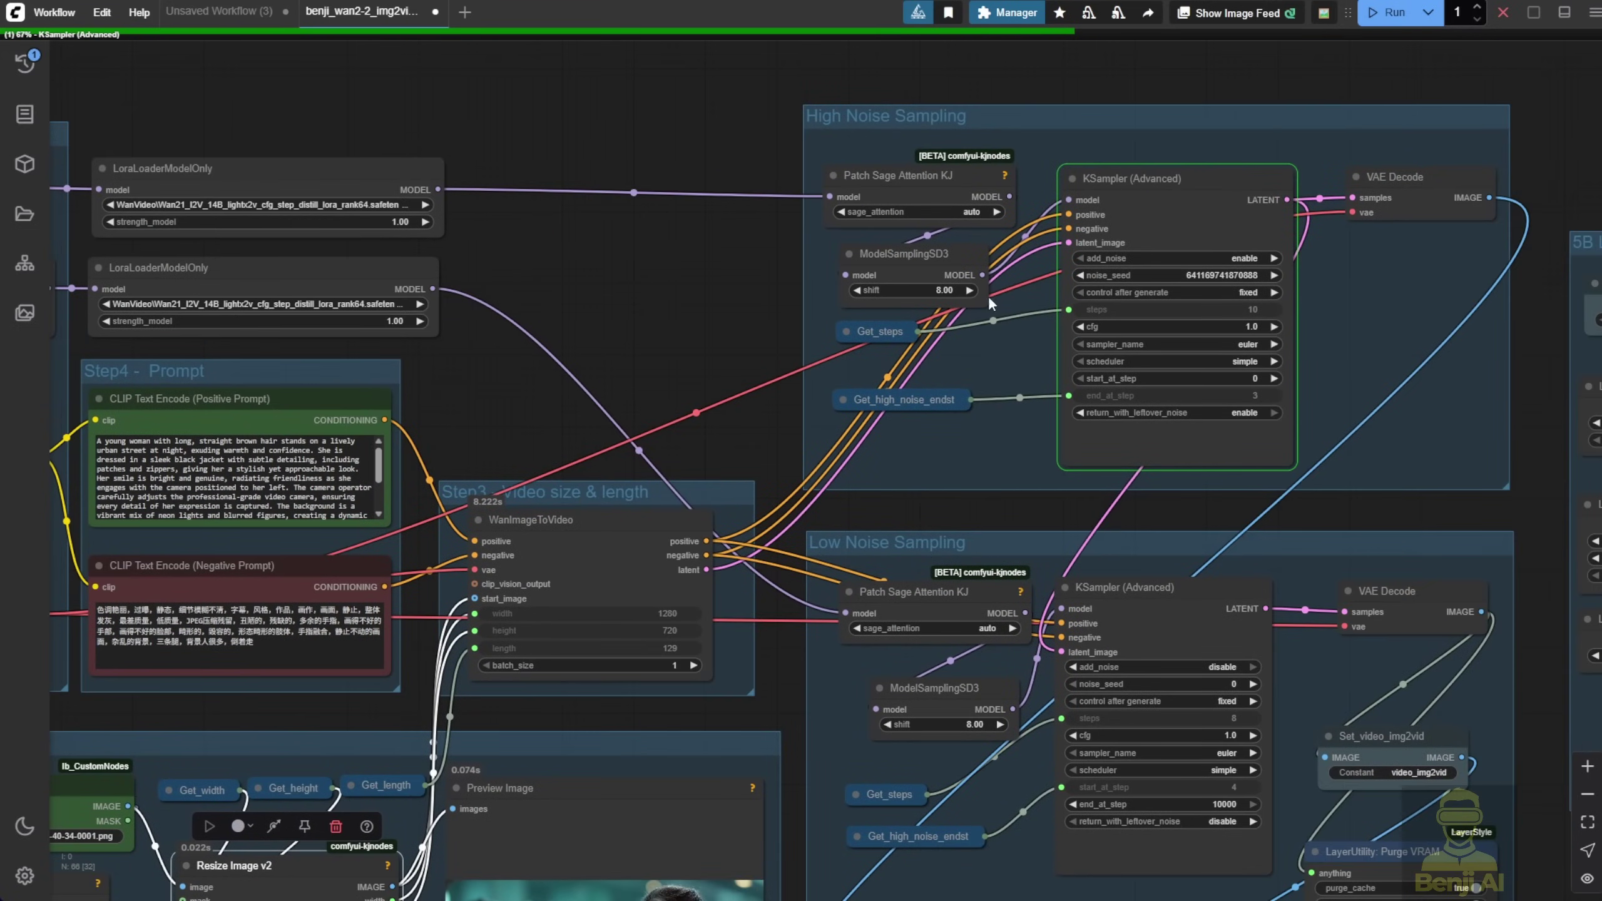
pyautogui.moveTo(678, 255); pyautogui.dragTo(1091, 378)
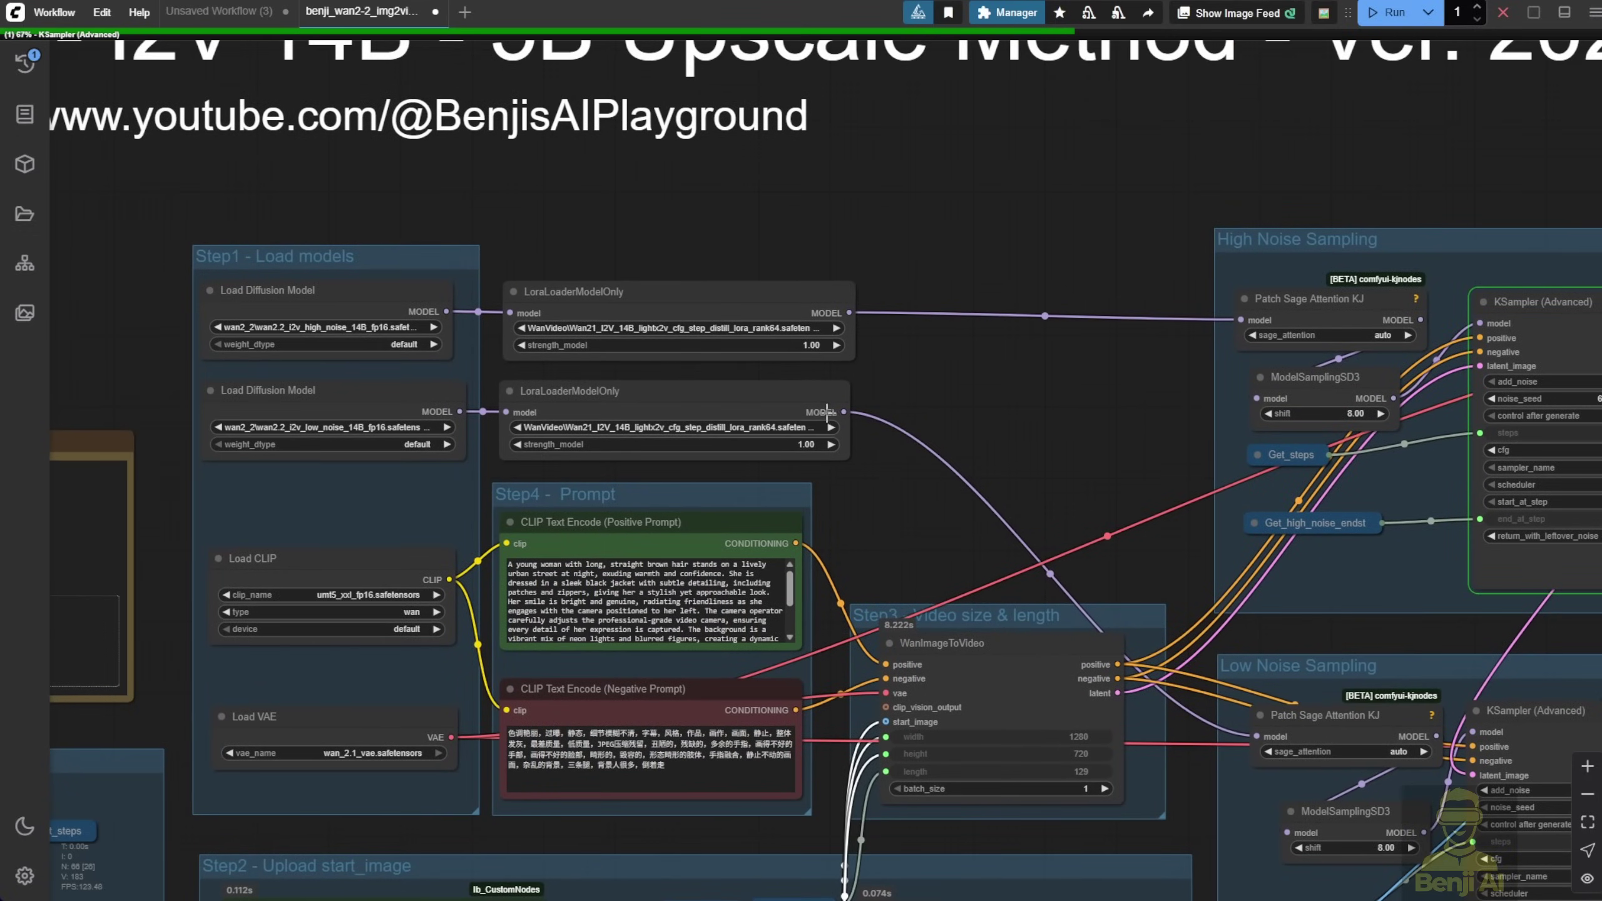
pyautogui.press('1')
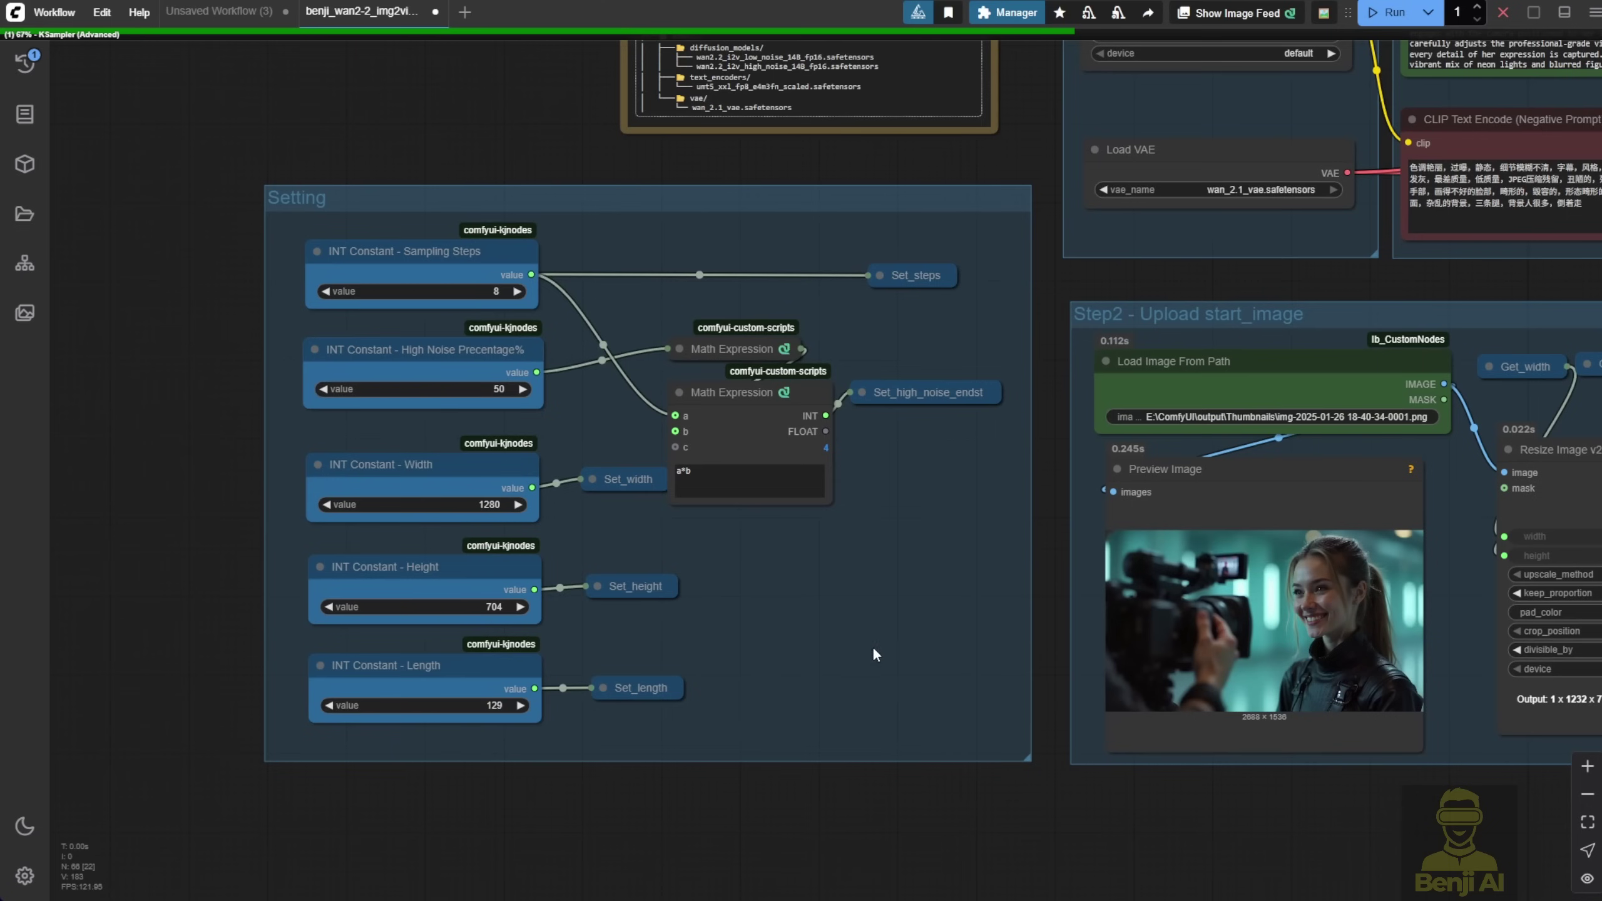
pyautogui.scroll(-3, 874, 653)
pyautogui.press('2')
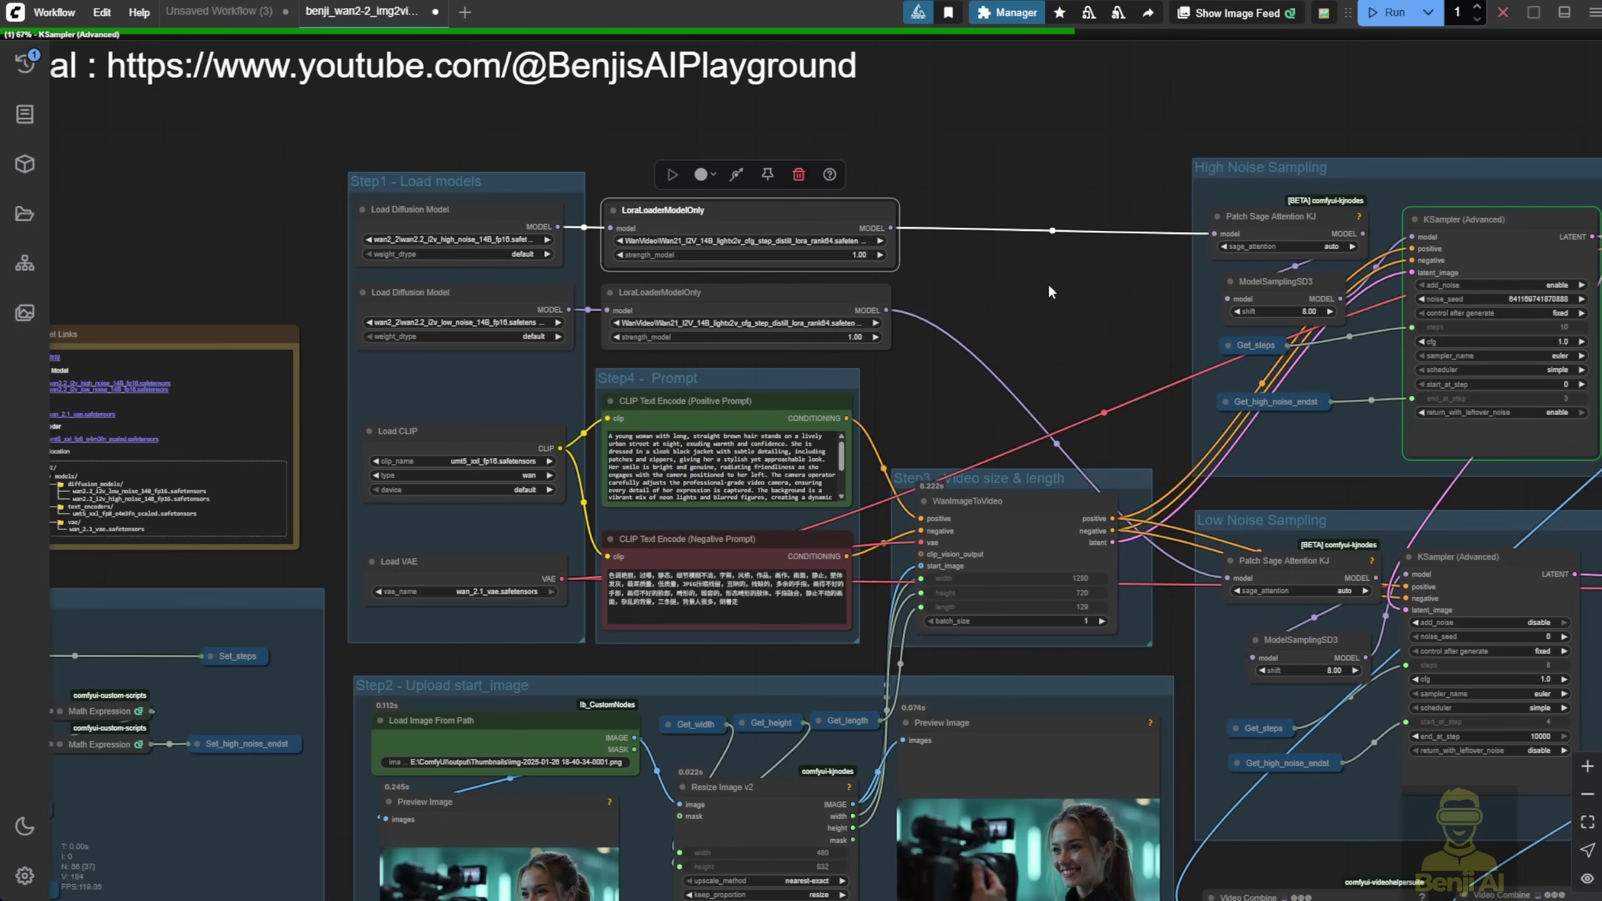
pyautogui.press('3')
# Step: Show and enlarge the logs, and check the sampling and upscaling times there and in the ComfyUI Runner terminal
pyautogui.click(1565, 11)
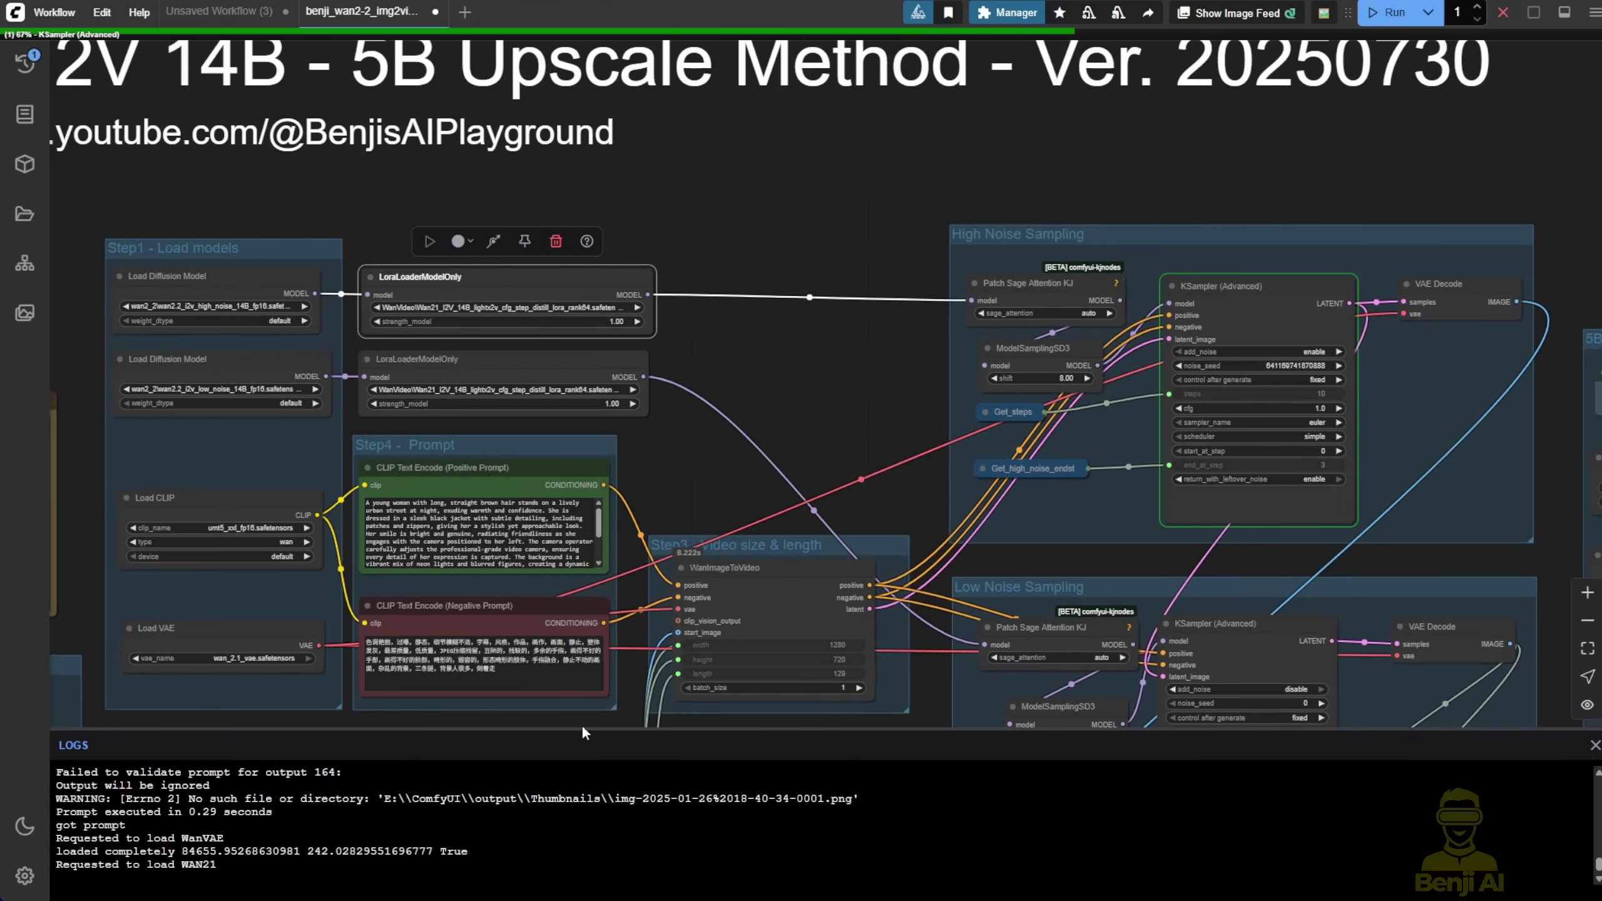
pyautogui.moveTo(584, 731); pyautogui.dragTo(585, 651)
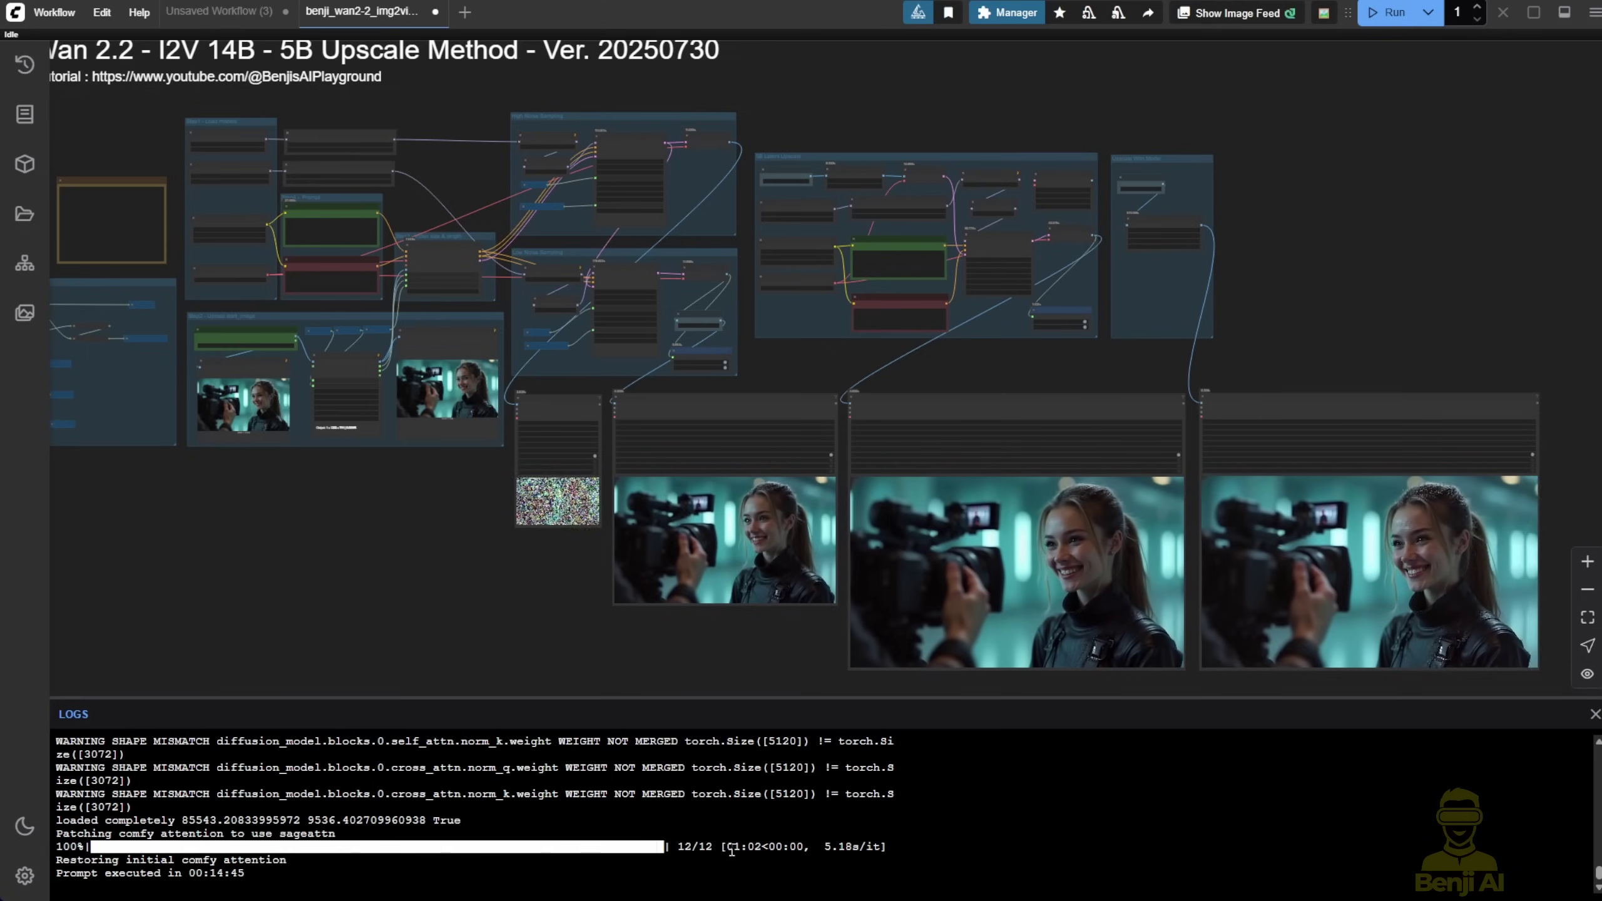
pyautogui.moveTo(734, 846); pyautogui.dragTo(788, 850)
pyautogui.click(788, 850)
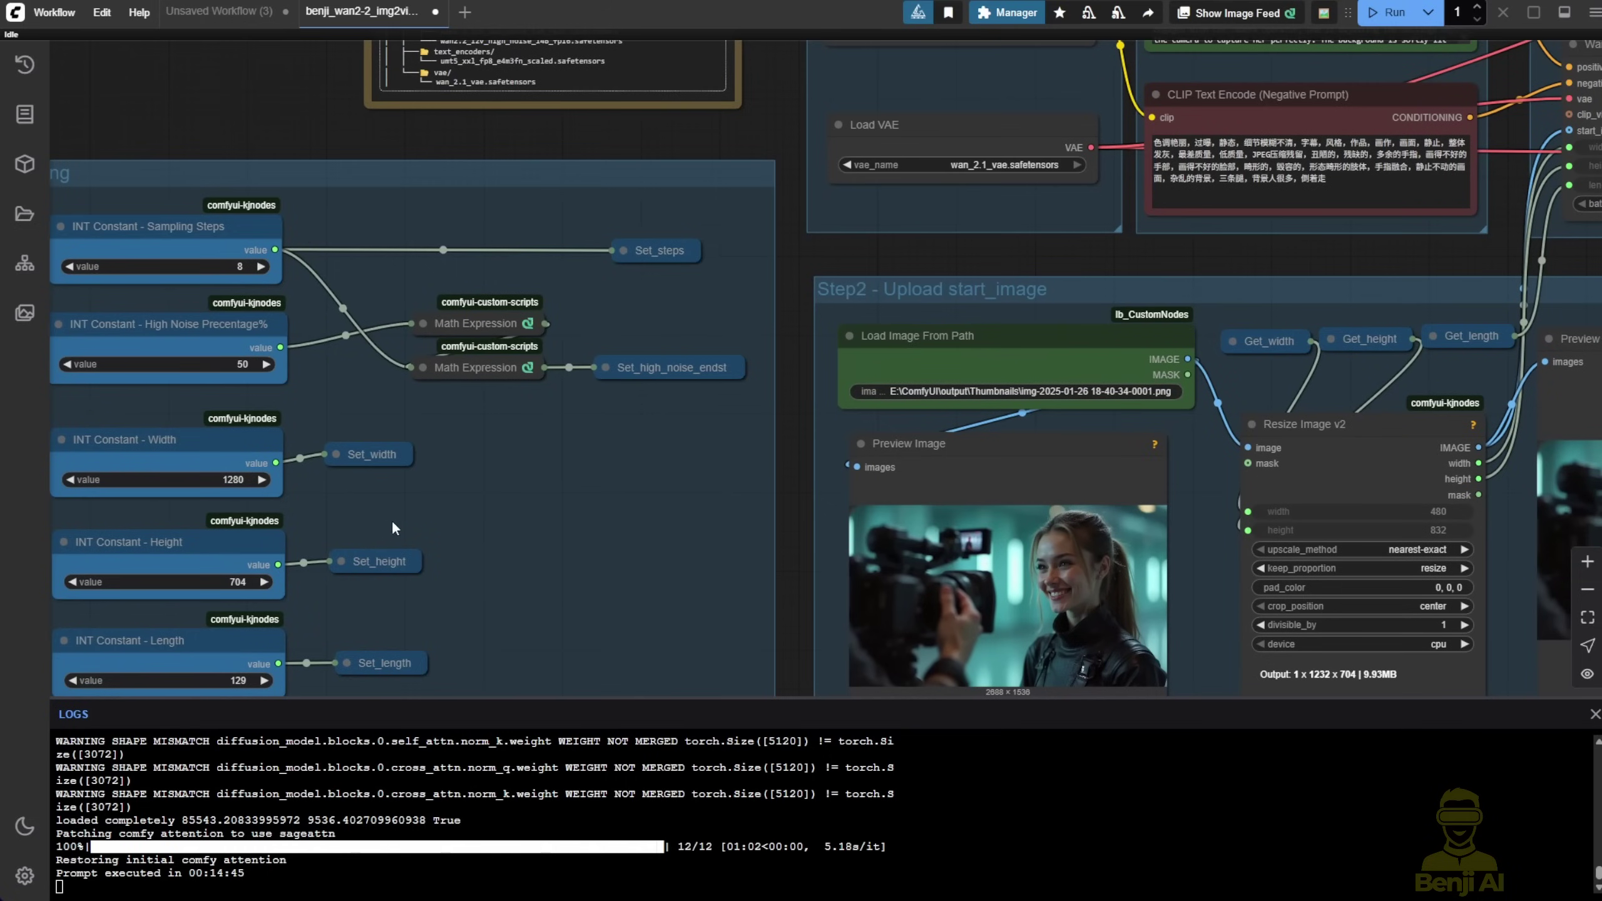
pyautogui.moveTo(435, 515); pyautogui.dragTo(721, 249)
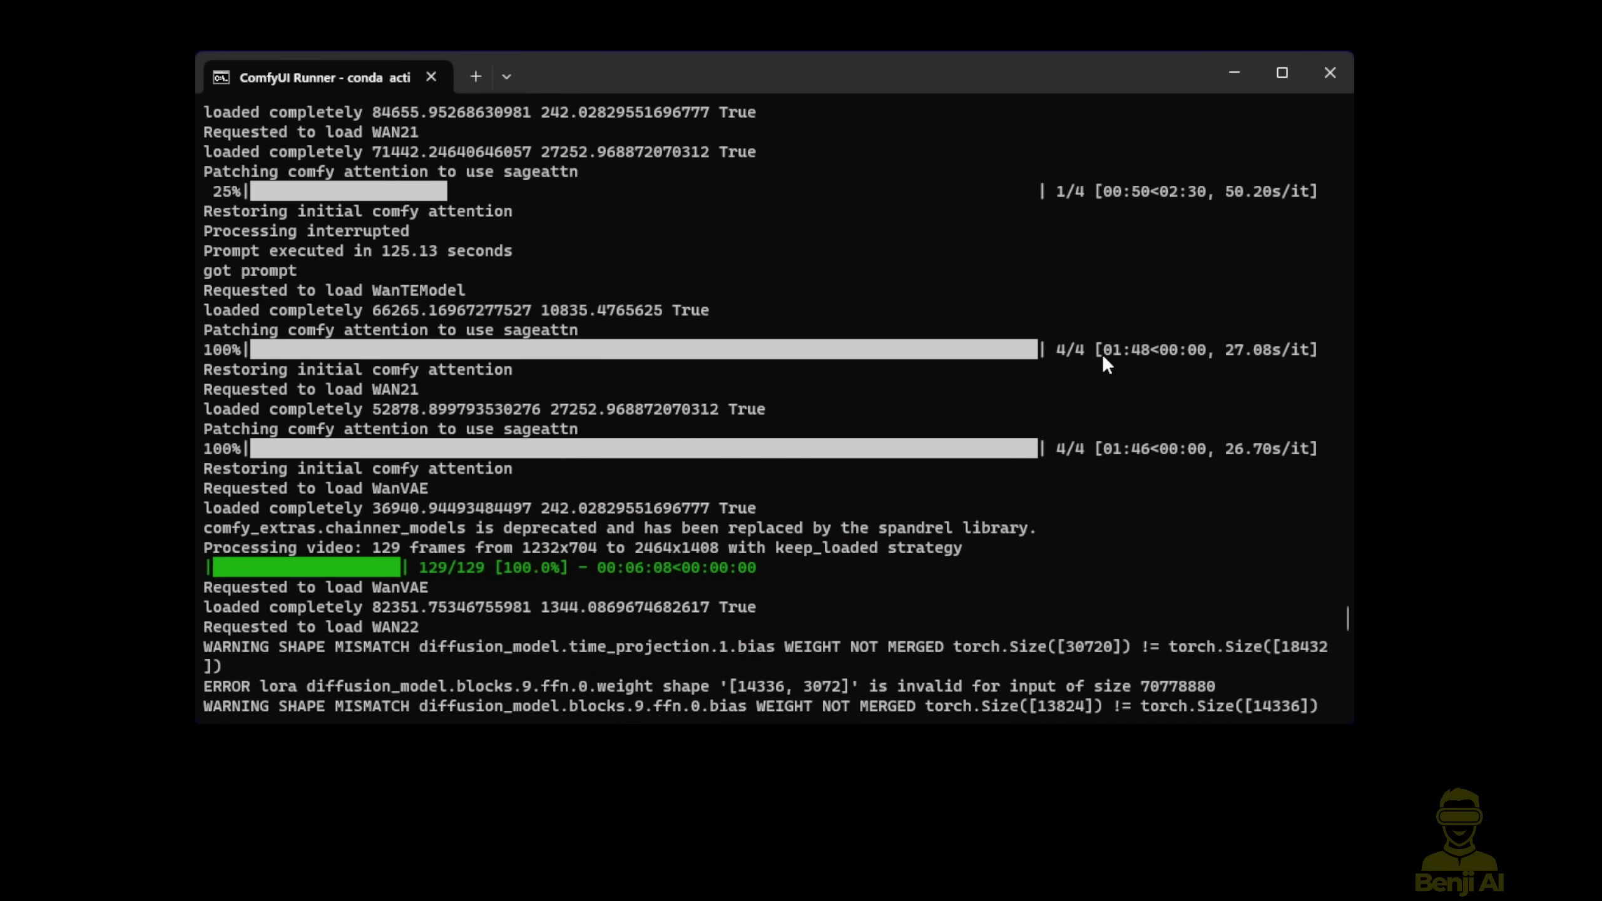
pyautogui.moveTo(1347, 622); pyautogui.dragTo(1333, 716)
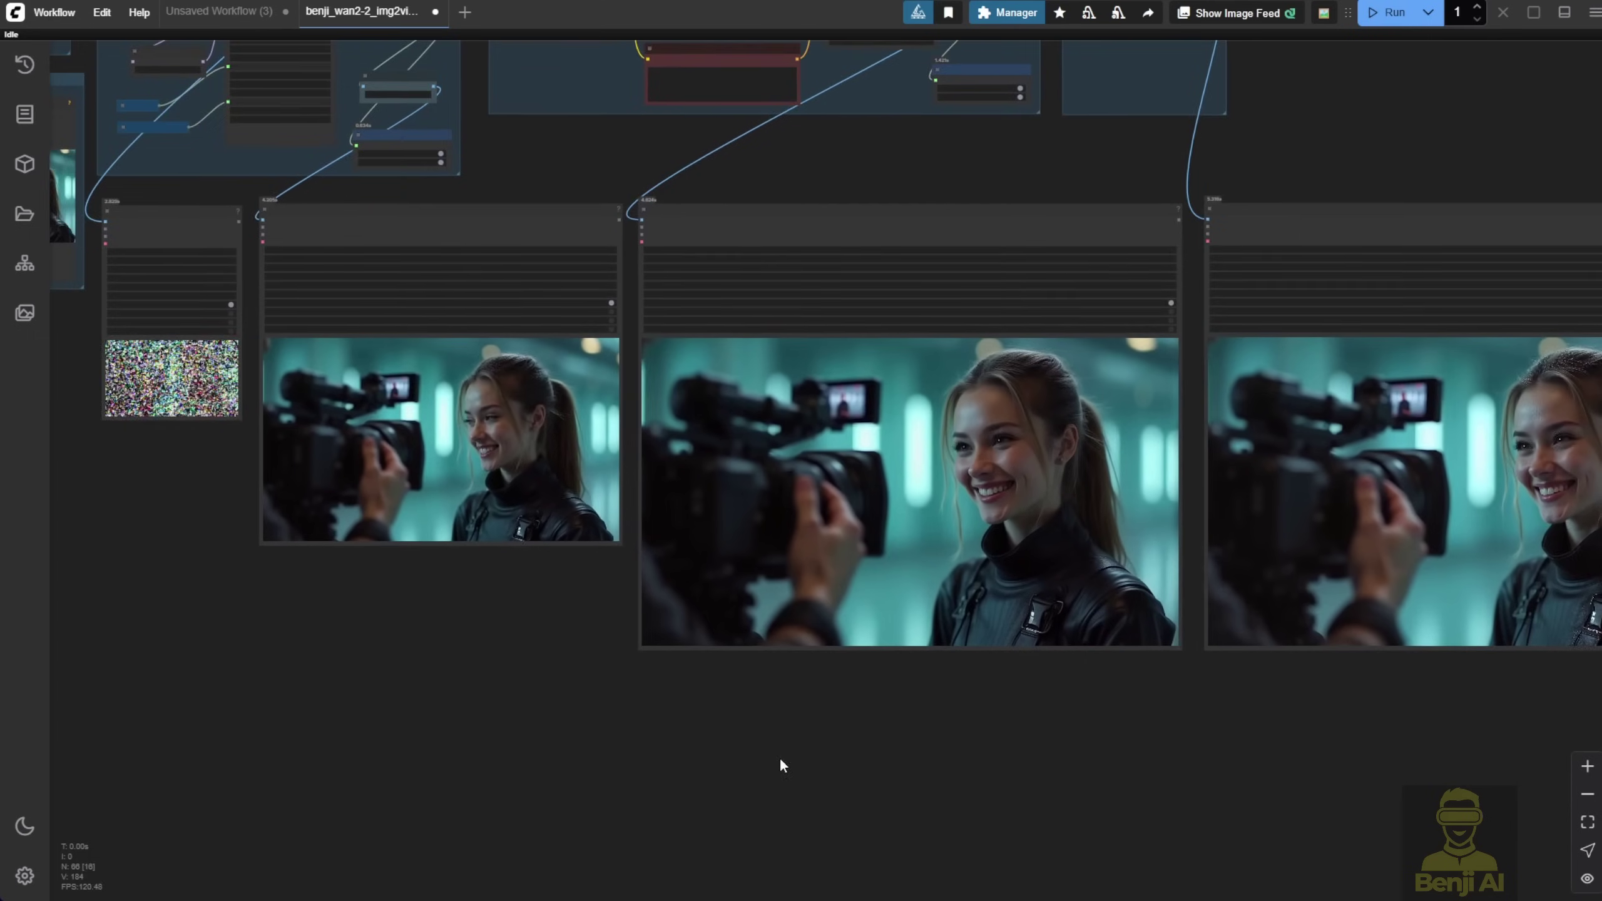
# Step: Examine the low noise sampling output video, next to the noise preview, up close in its Video Combine node
pyautogui.scroll(5, 458, 650)
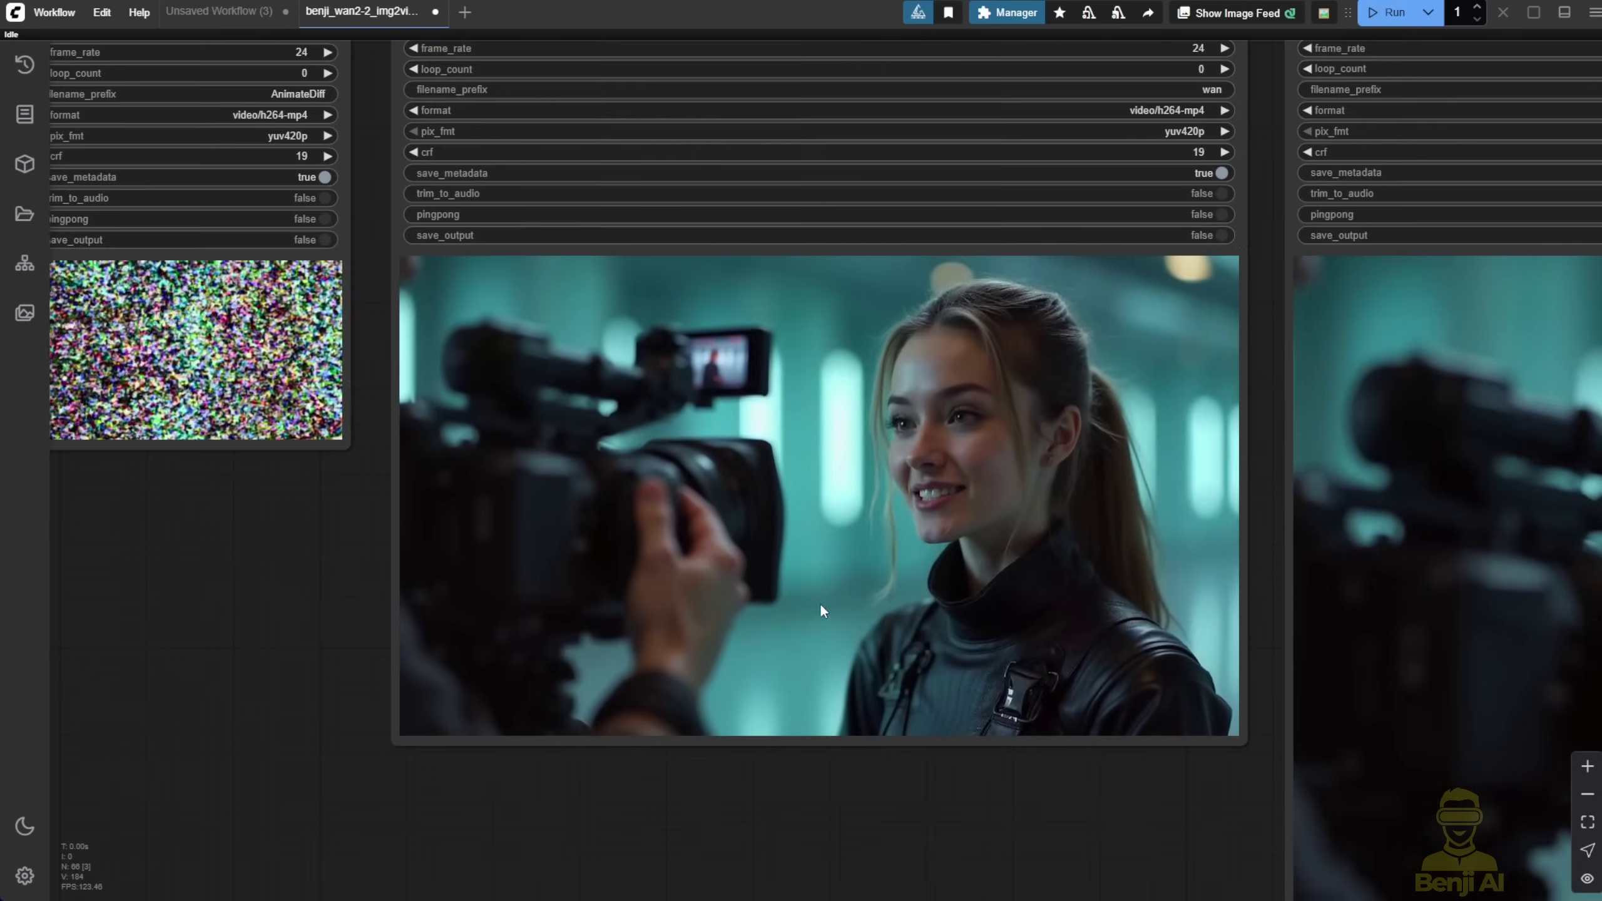
pyautogui.click(821, 610)
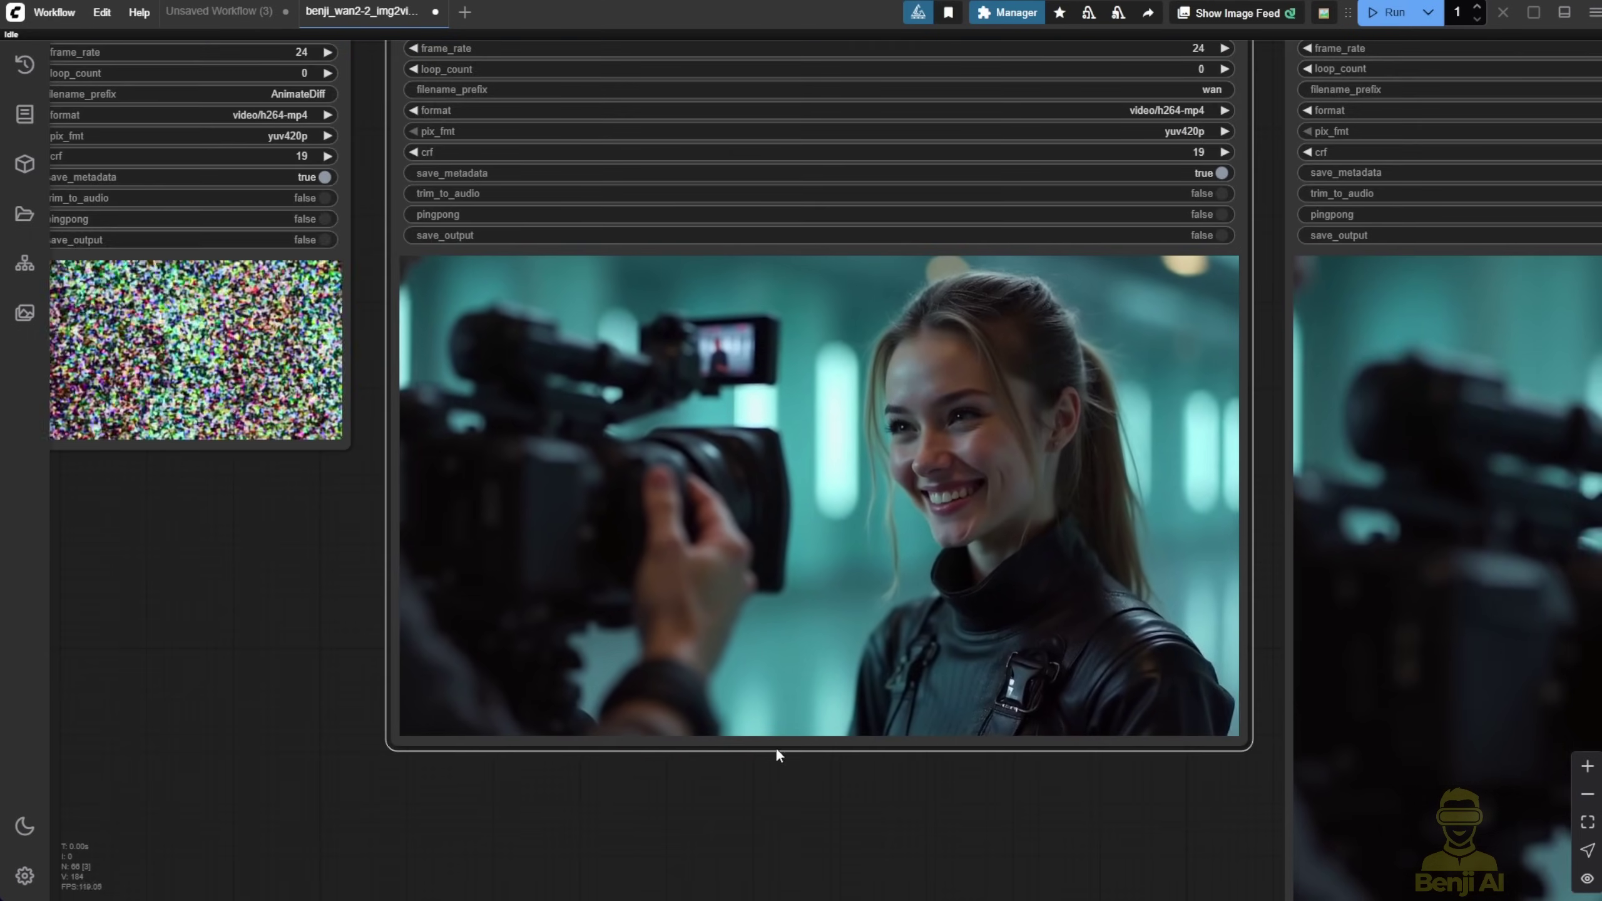
pyautogui.scroll(4, 791, 688)
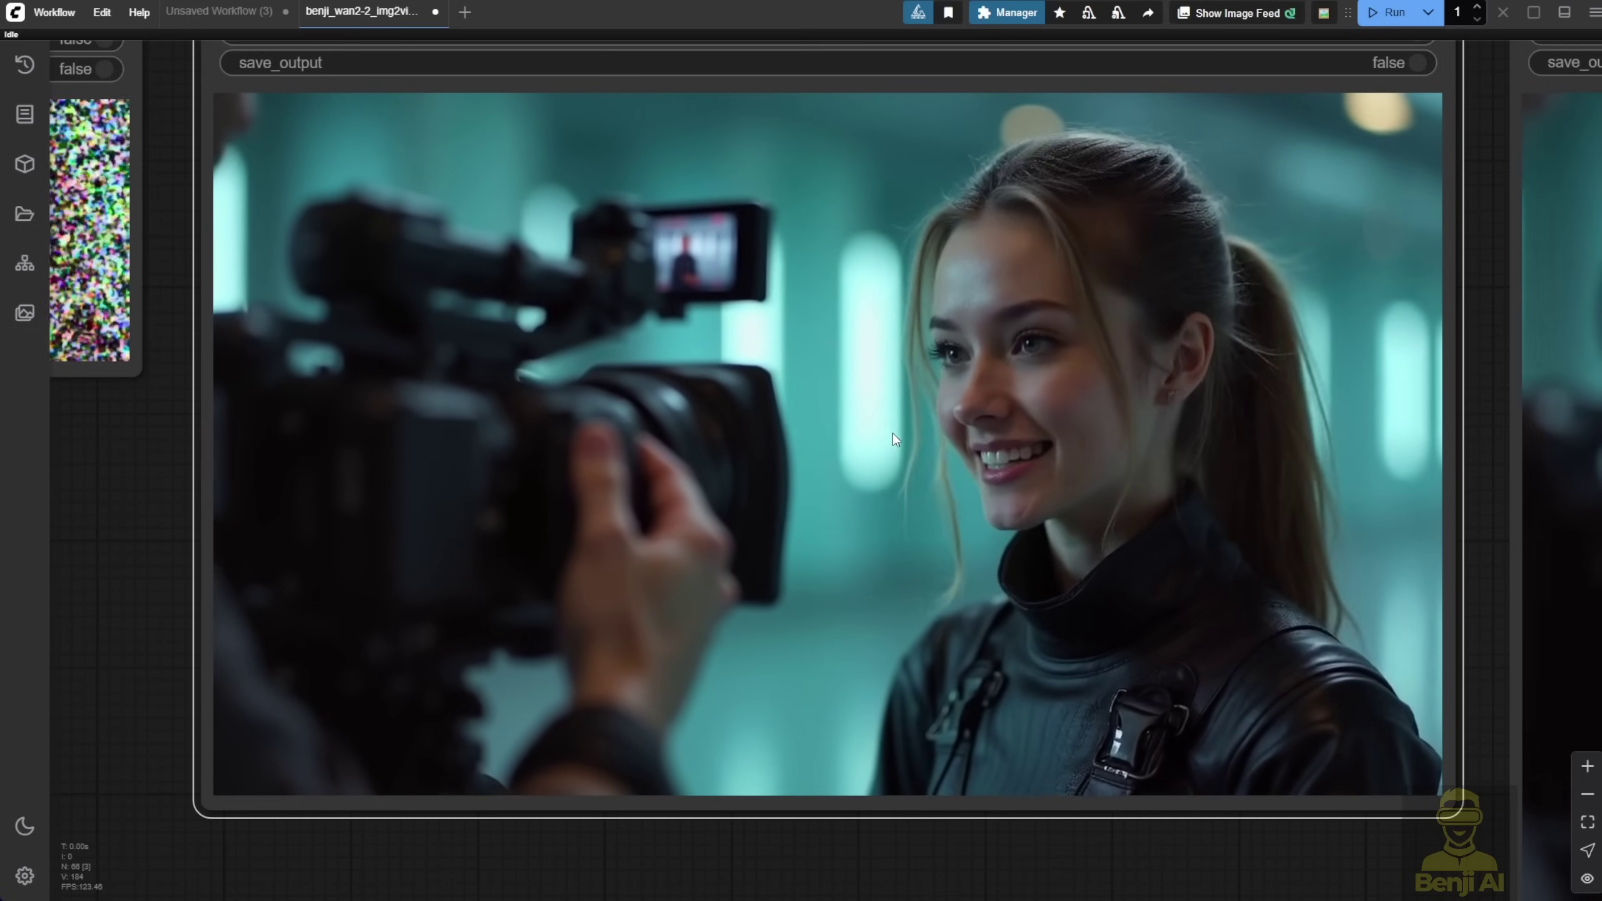
pyautogui.scroll(-5, 268, 268)
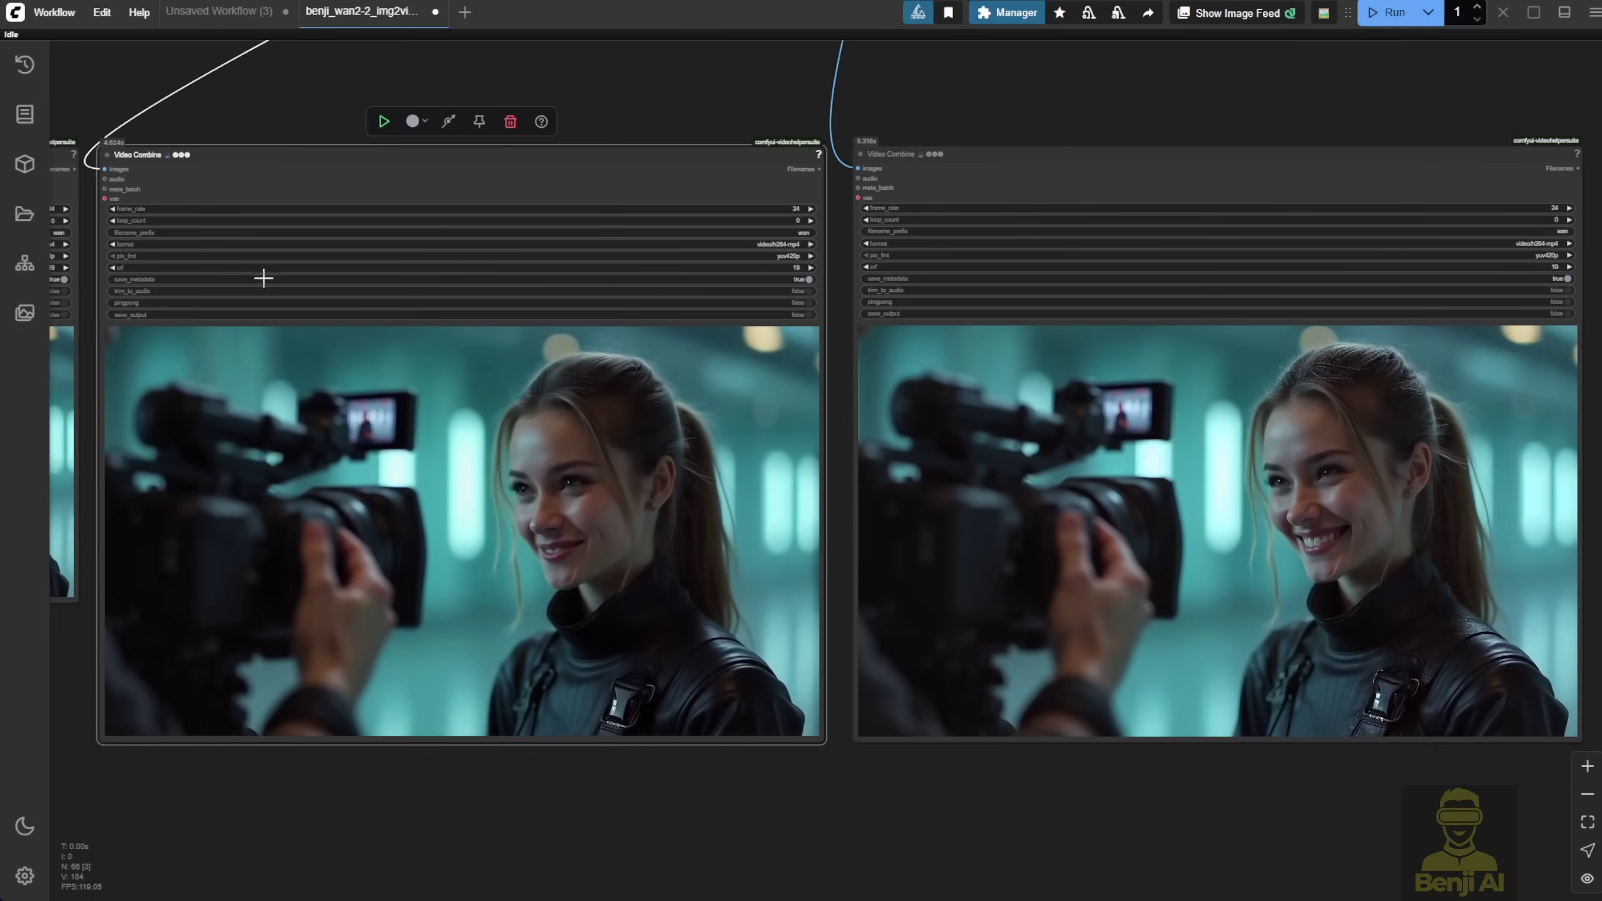
# Step: Reposition the two upscaled-video Video Combine nodes slightly so their previews sit side by side
pyautogui.moveTo(321, 171); pyautogui.dragTo(336, 187)
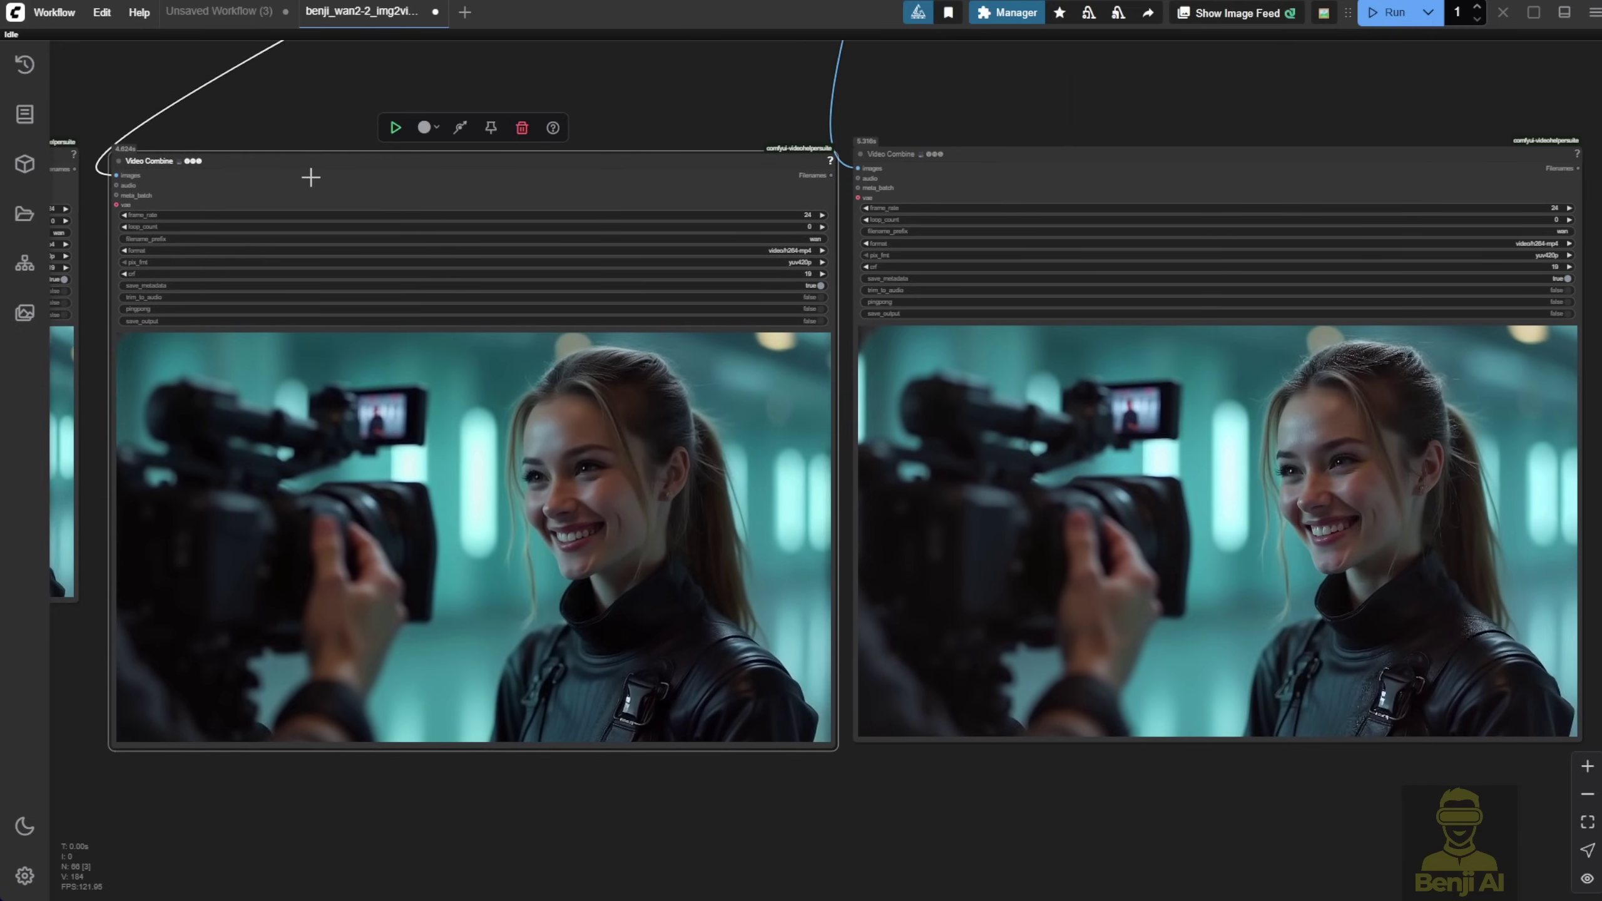
pyautogui.moveTo(343, 103); pyautogui.dragTo(315, 102)
pyautogui.click(1173, 178)
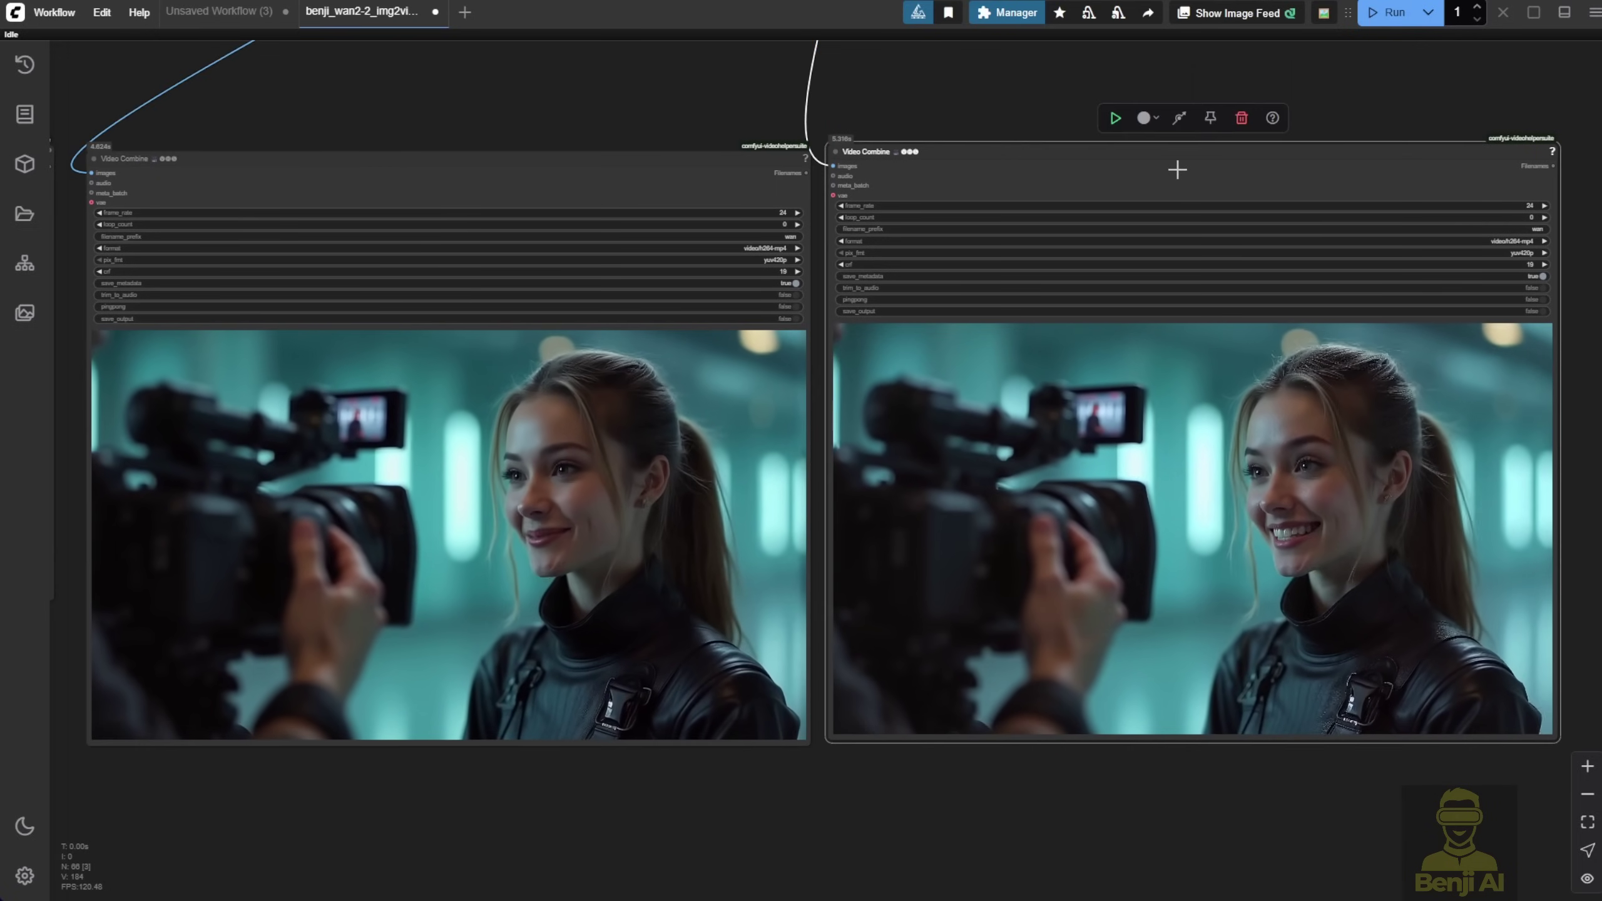
pyautogui.moveTo(1176, 172)
pyautogui.mouseDown()
pyautogui.moveTo(1219, 179)
pyautogui.moveTo(1191, 179)
pyautogui.mouseUp()
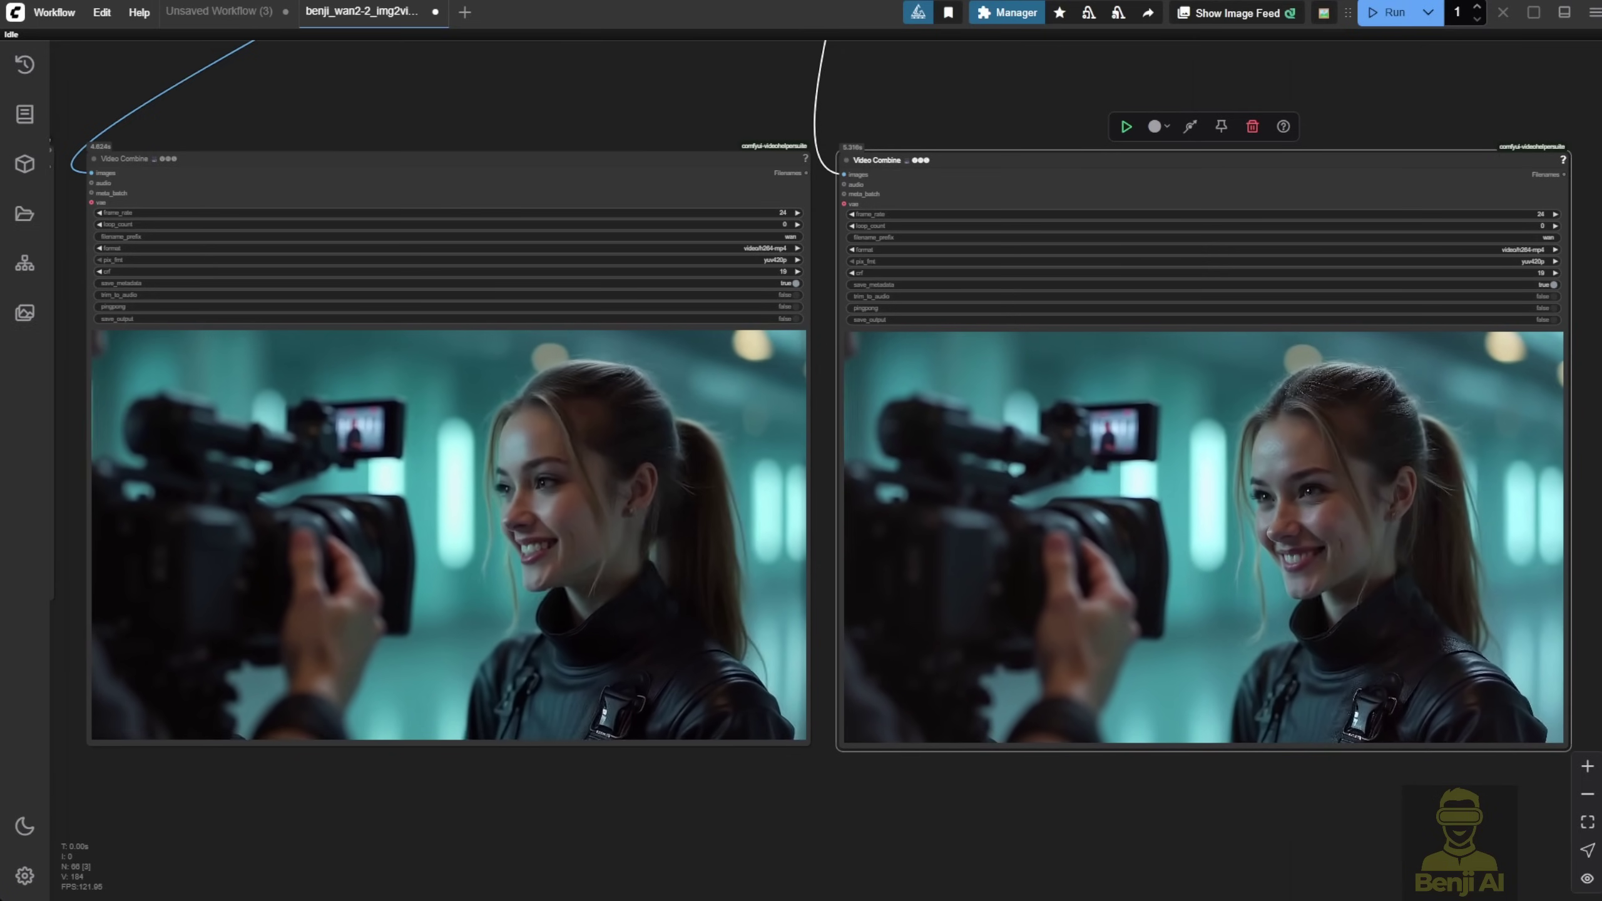
# Step: Compare the woman's face in the 5B latent upscale preview with the one in the model-based upscale preview
pyautogui.click(640, 147)
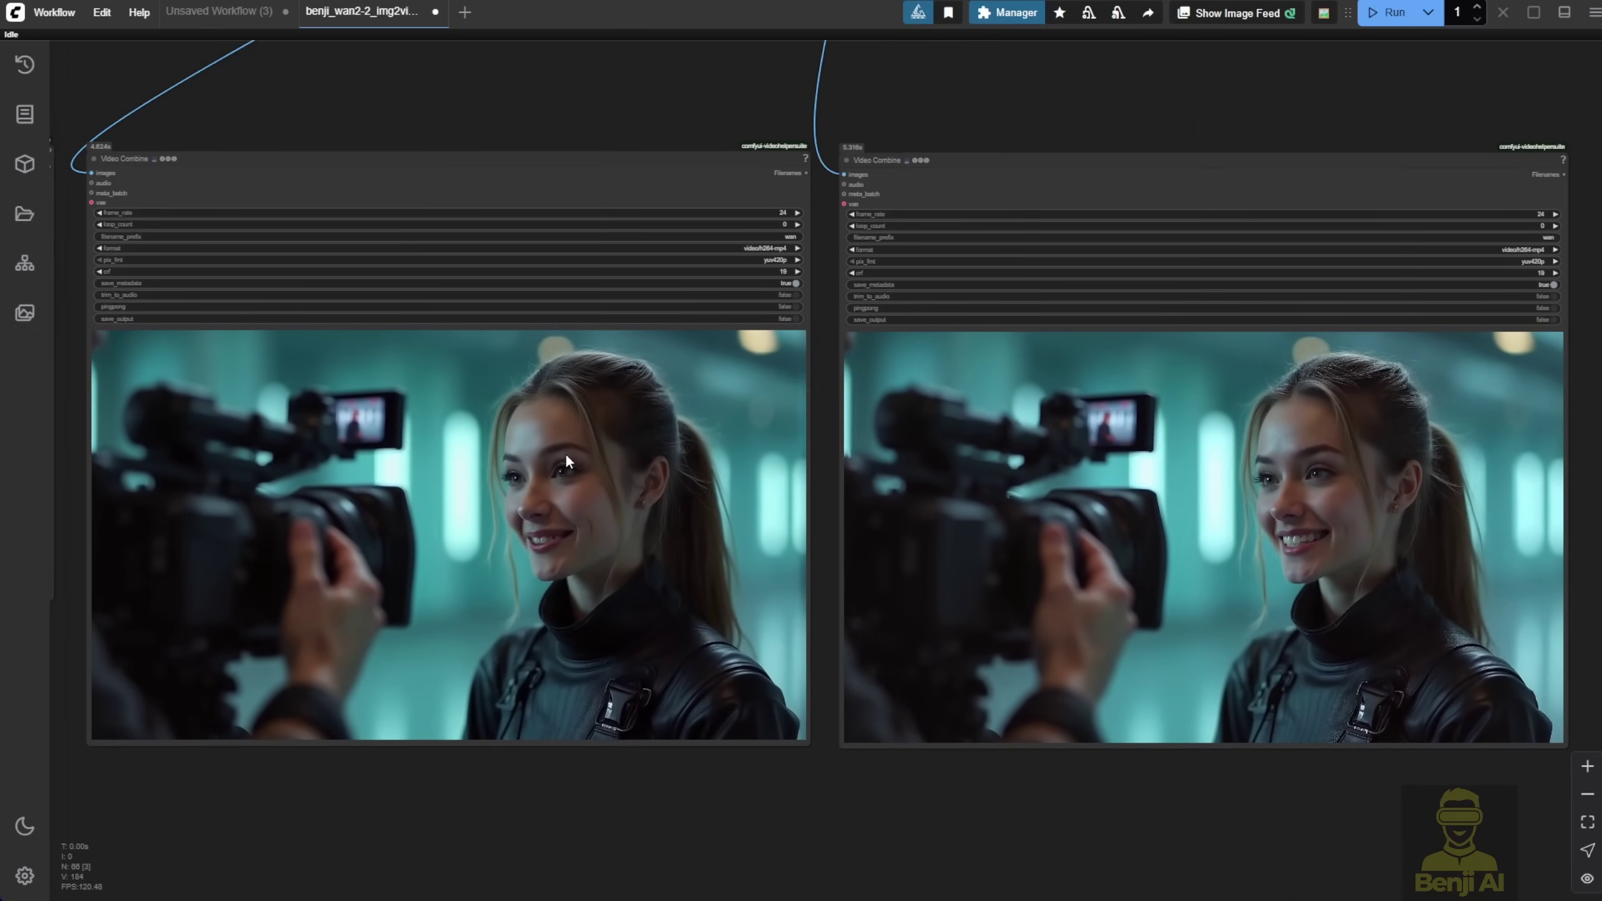
pyautogui.click(499, 473)
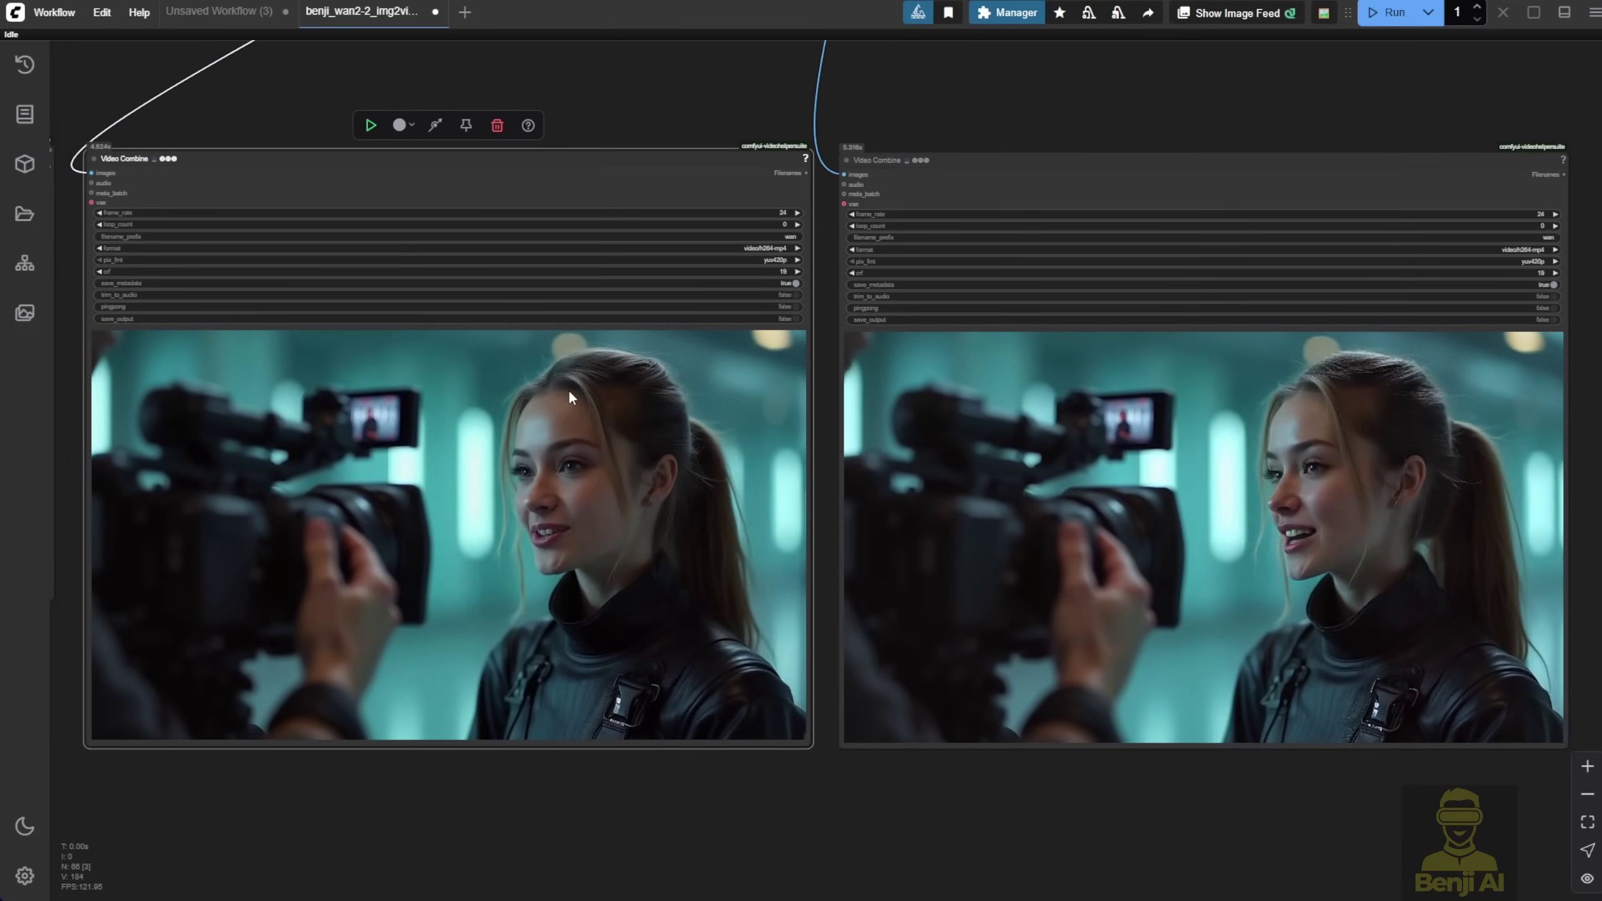
pyautogui.scroll(1, 568, 389)
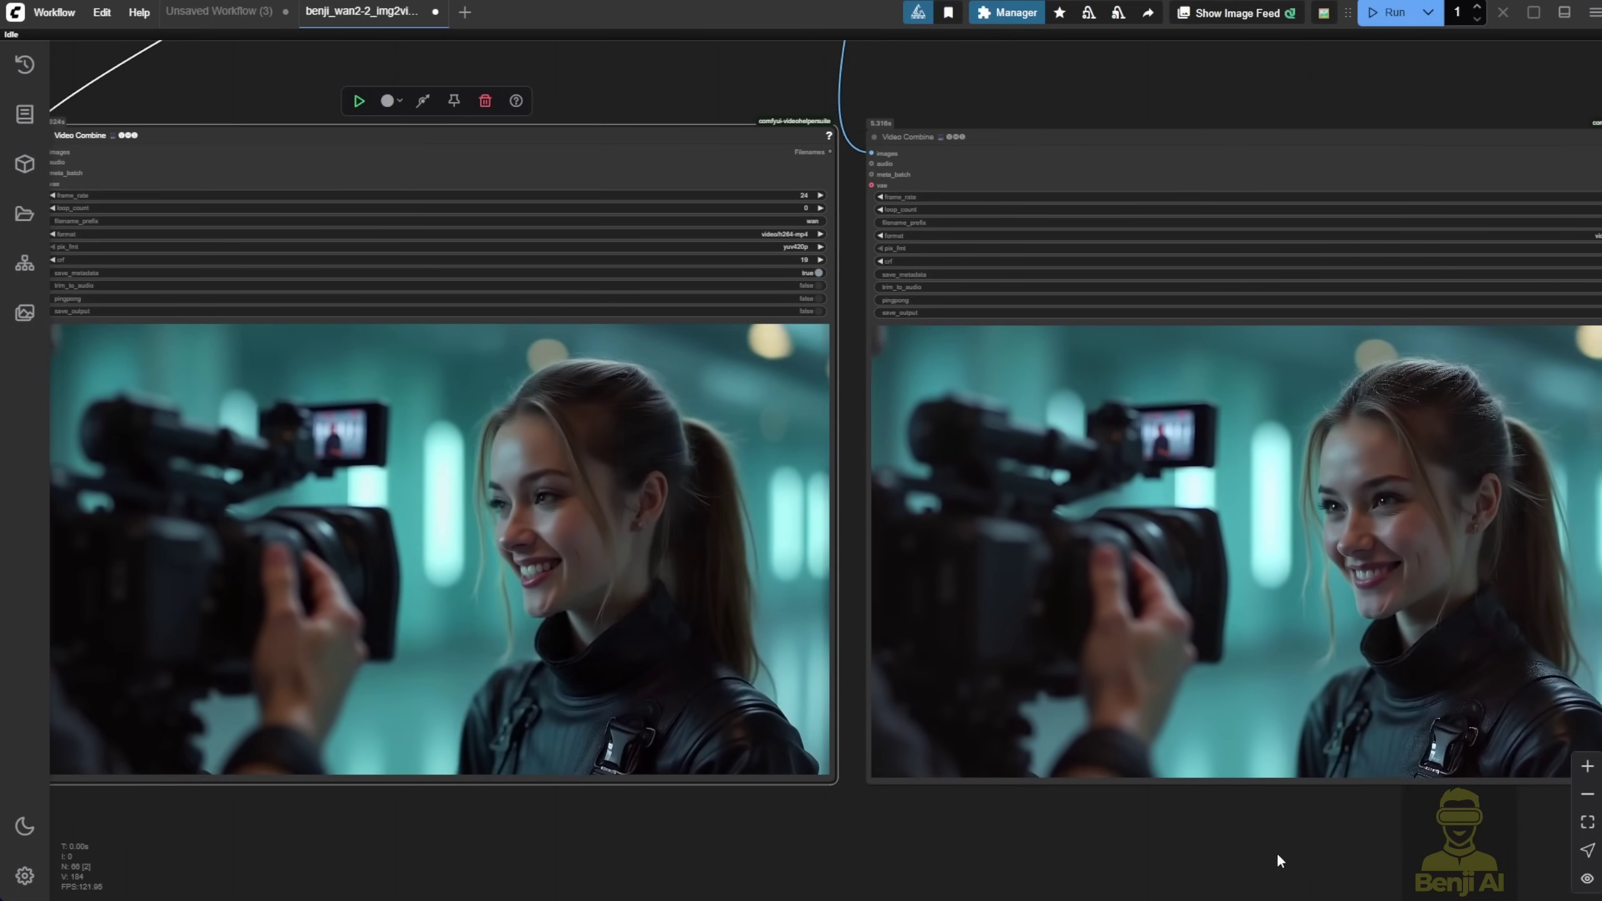
pyautogui.hscroll(3, 1278, 845)
pyautogui.hscroll(1, 1287, 381)
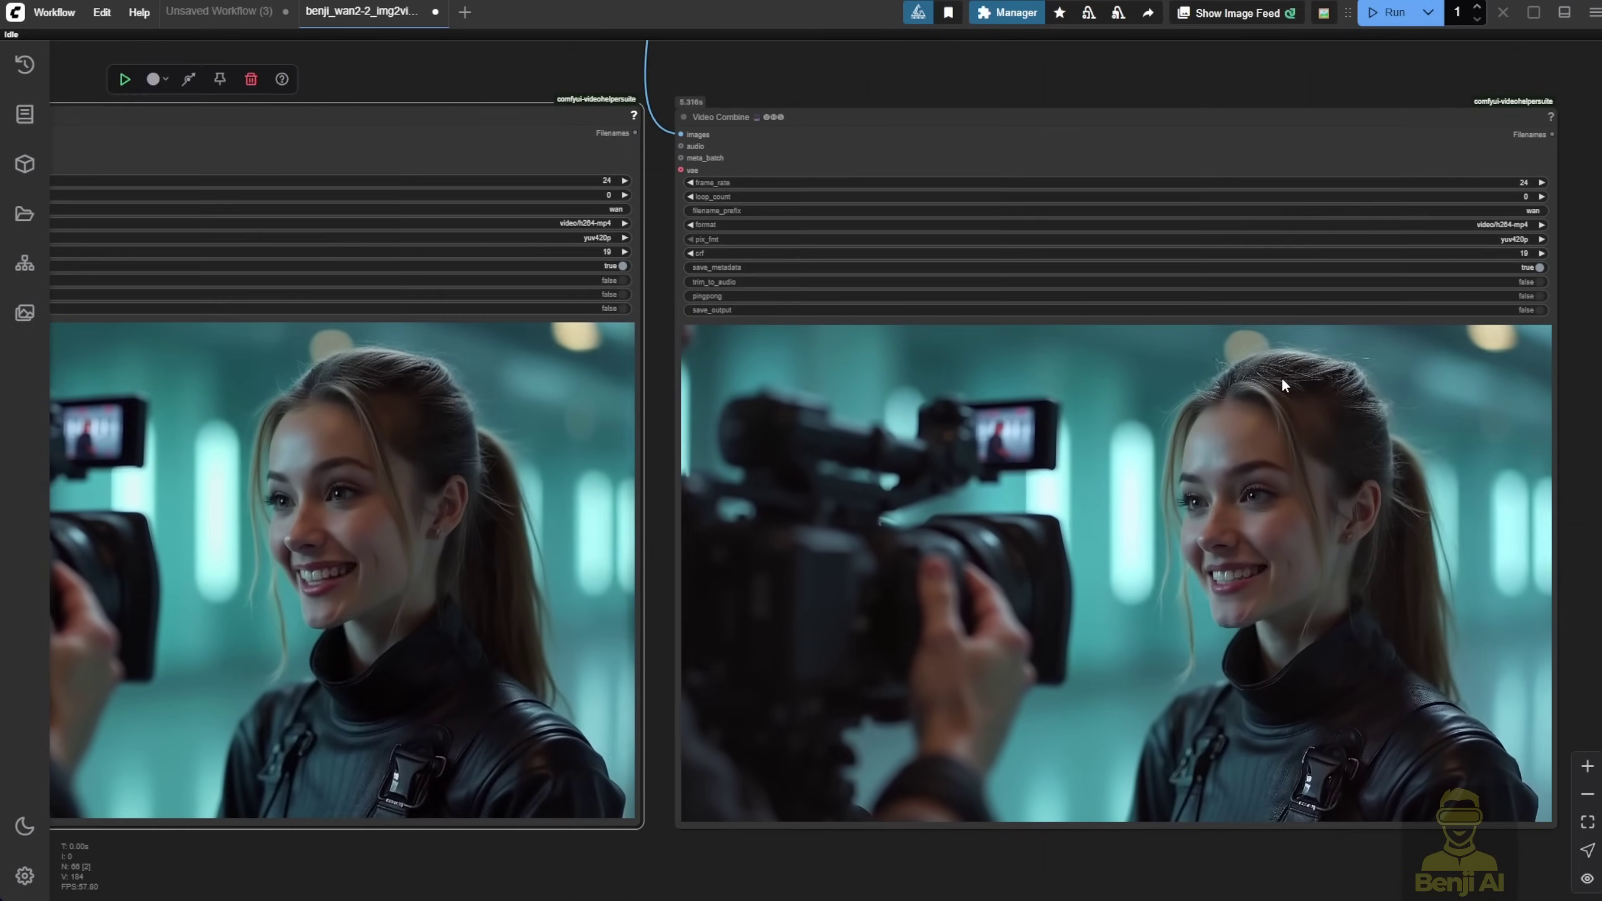
# Step: Inspect the hair and facial detail in the model-based upscale video up close
pyautogui.click(1282, 376)
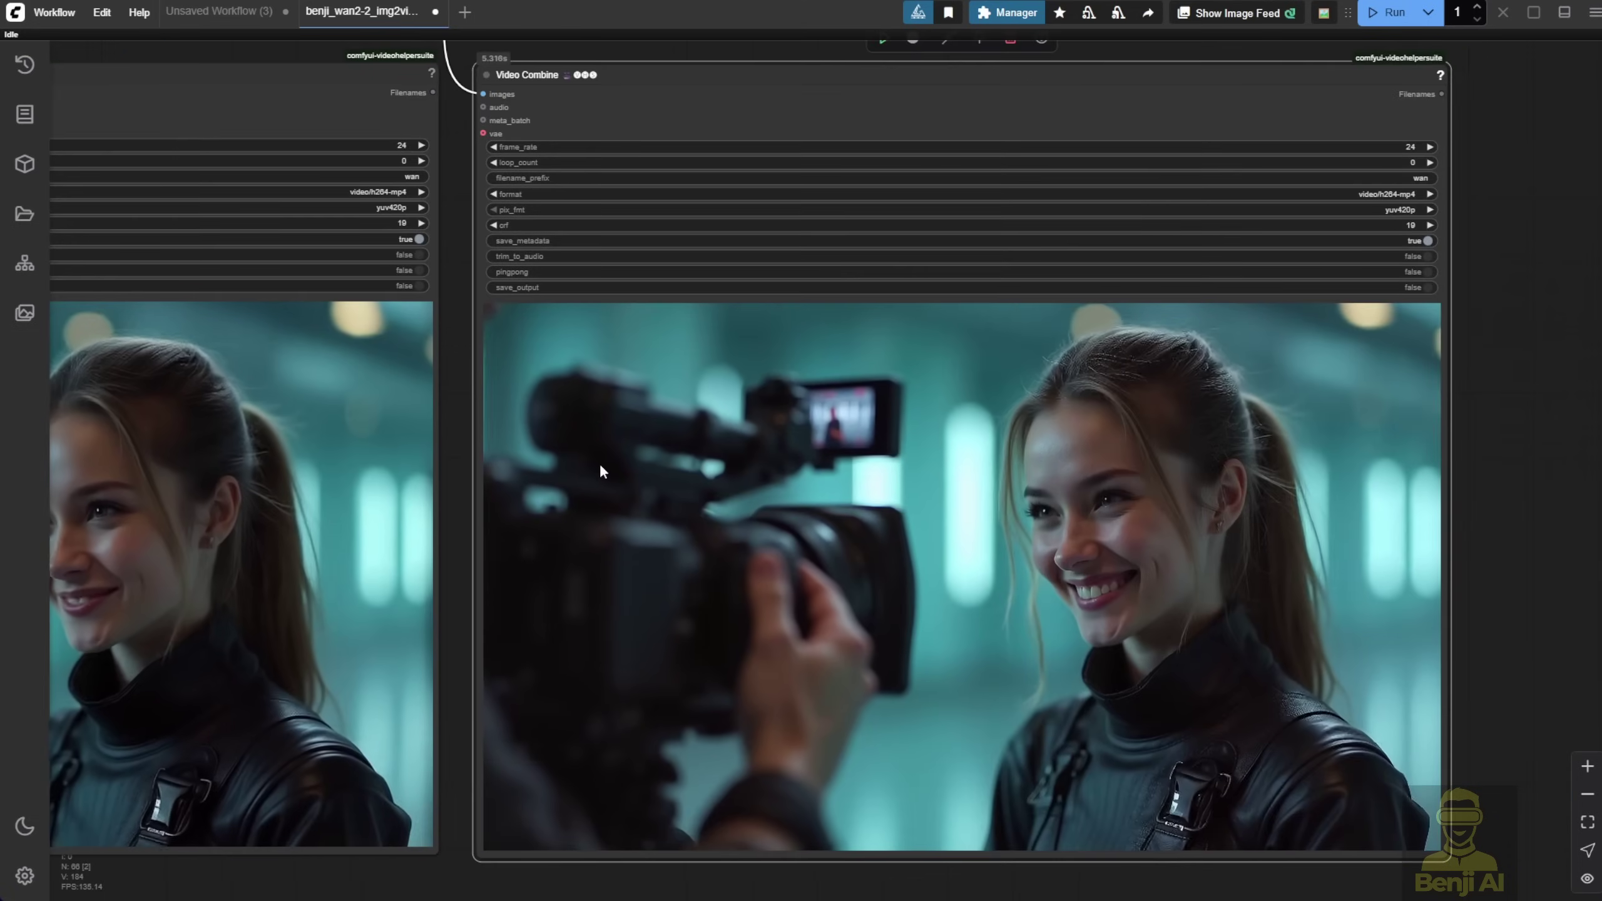
pyautogui.moveTo(454, 544); pyautogui.dragTo(763, 496)
pyautogui.scroll(-1, 763, 496)
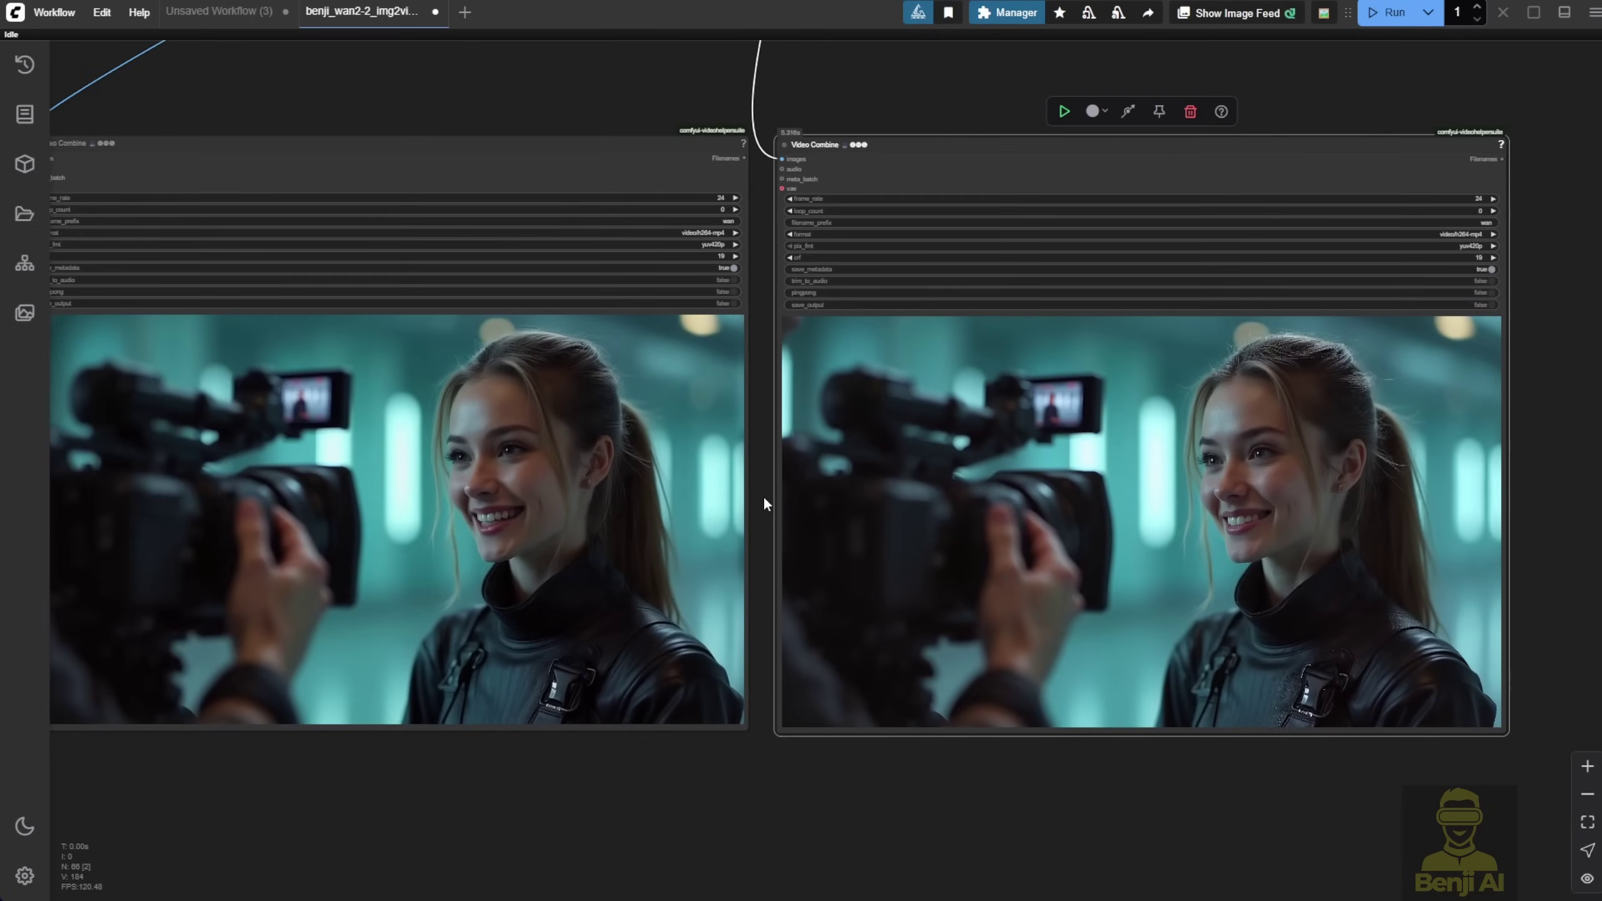
pyautogui.scroll(1, 1212, 435)
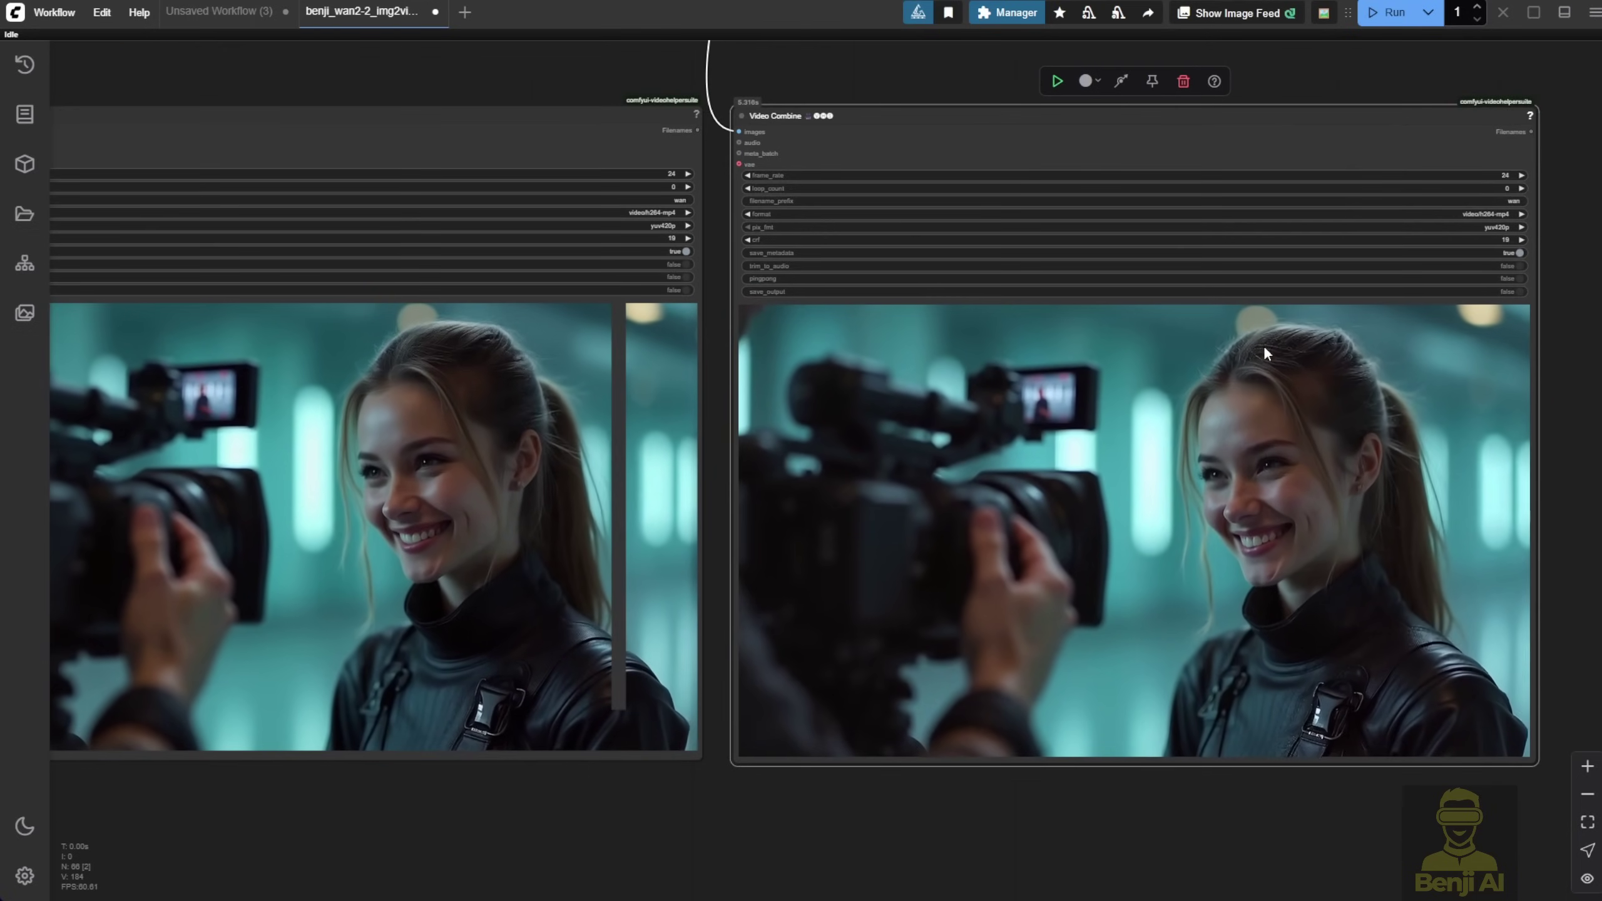
pyautogui.scroll(2, 1304, 424)
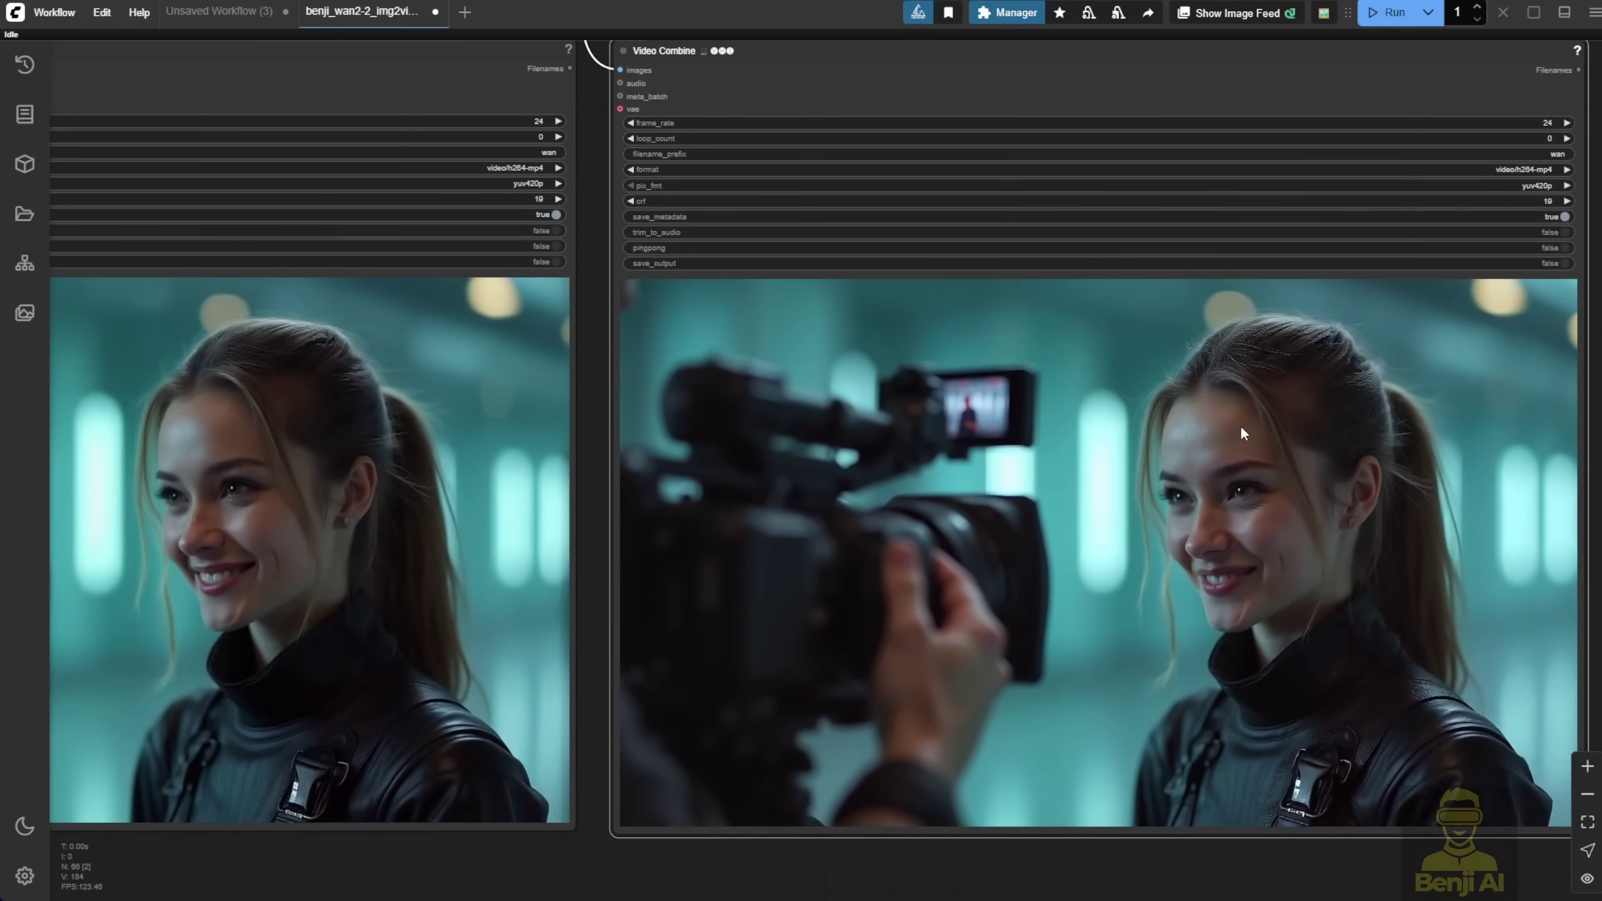
pyautogui.scroll(-2, 603, 512)
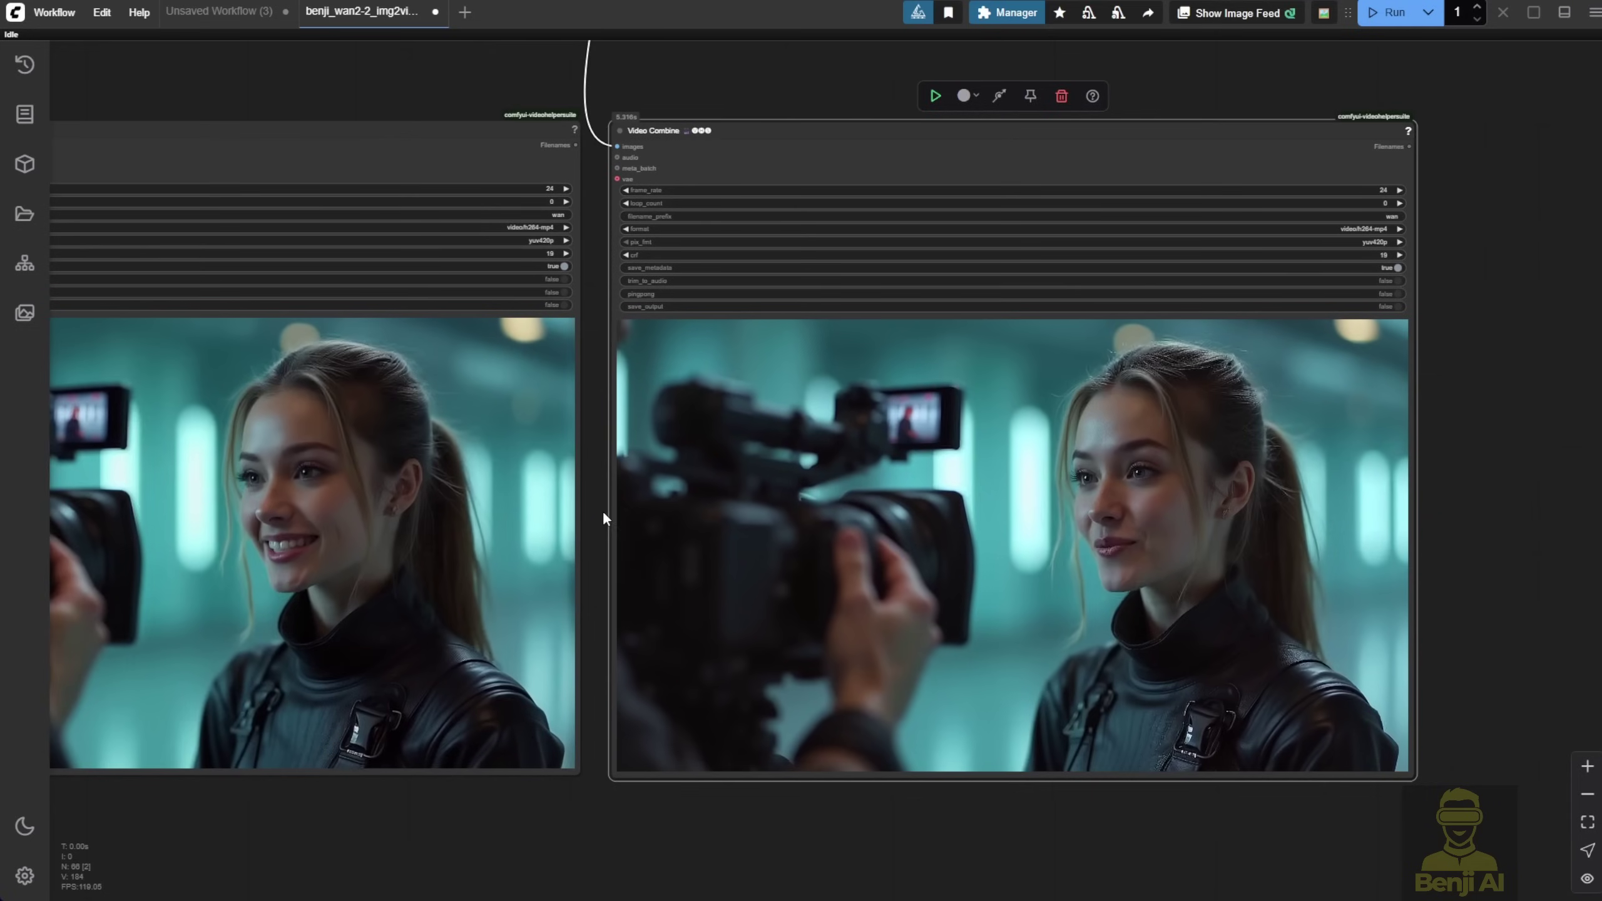
# Step: Inspect the 5B latent upscale video up close beside the original low noise sampling output
pyautogui.moveTo(603, 511); pyautogui.dragTo(1386, 533)
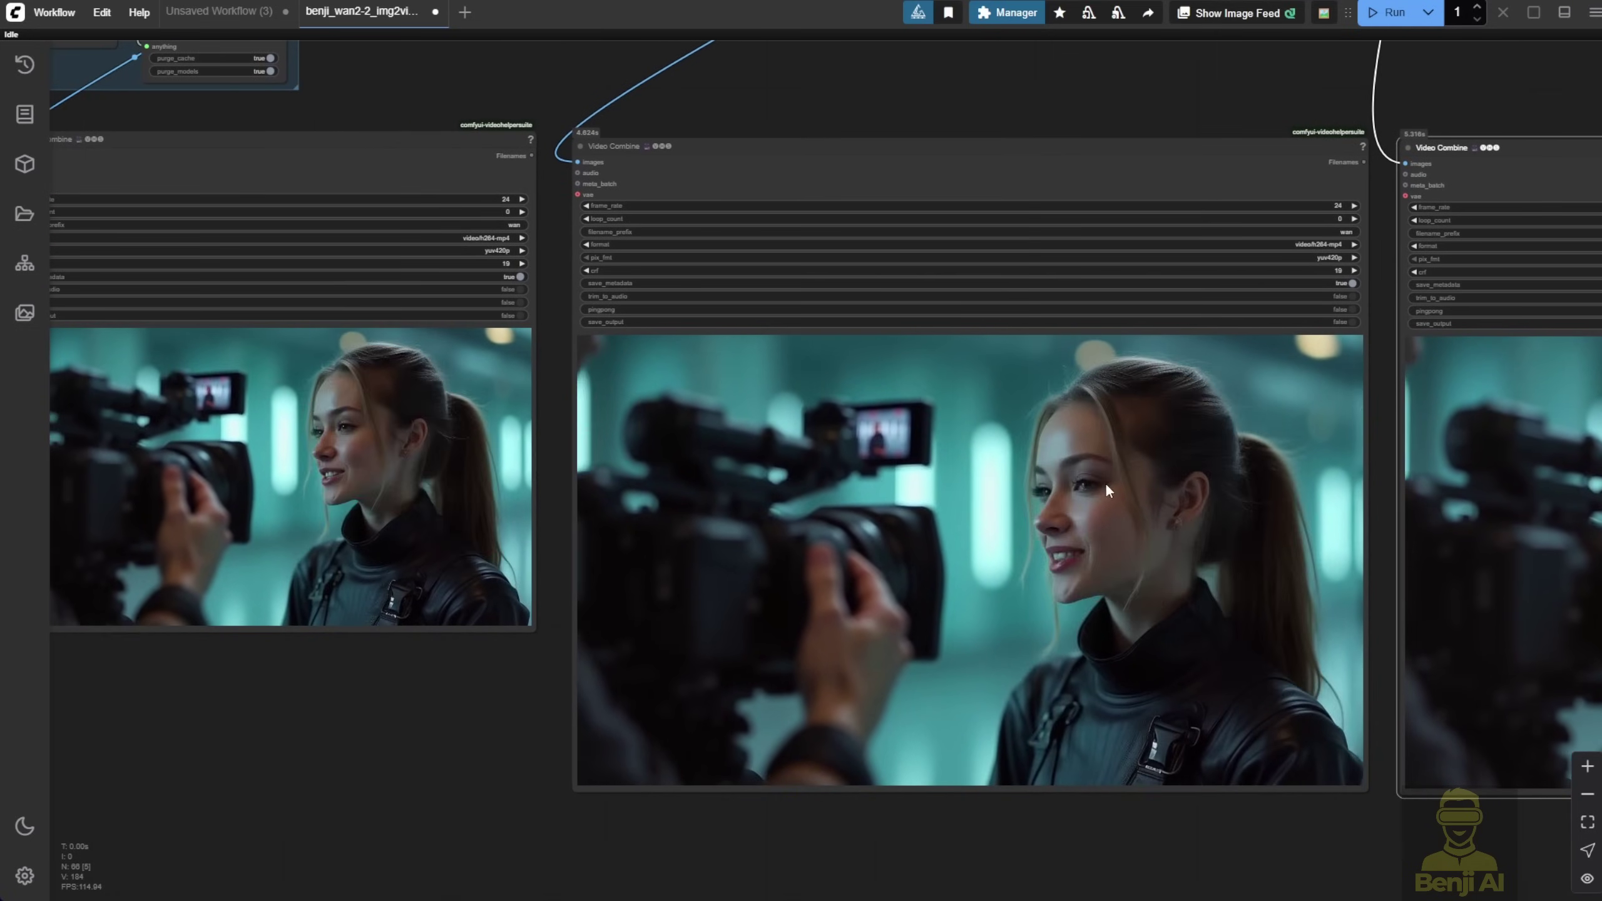
pyautogui.scroll(3, 1148, 470)
pyautogui.scroll(-1, 1174, 480)
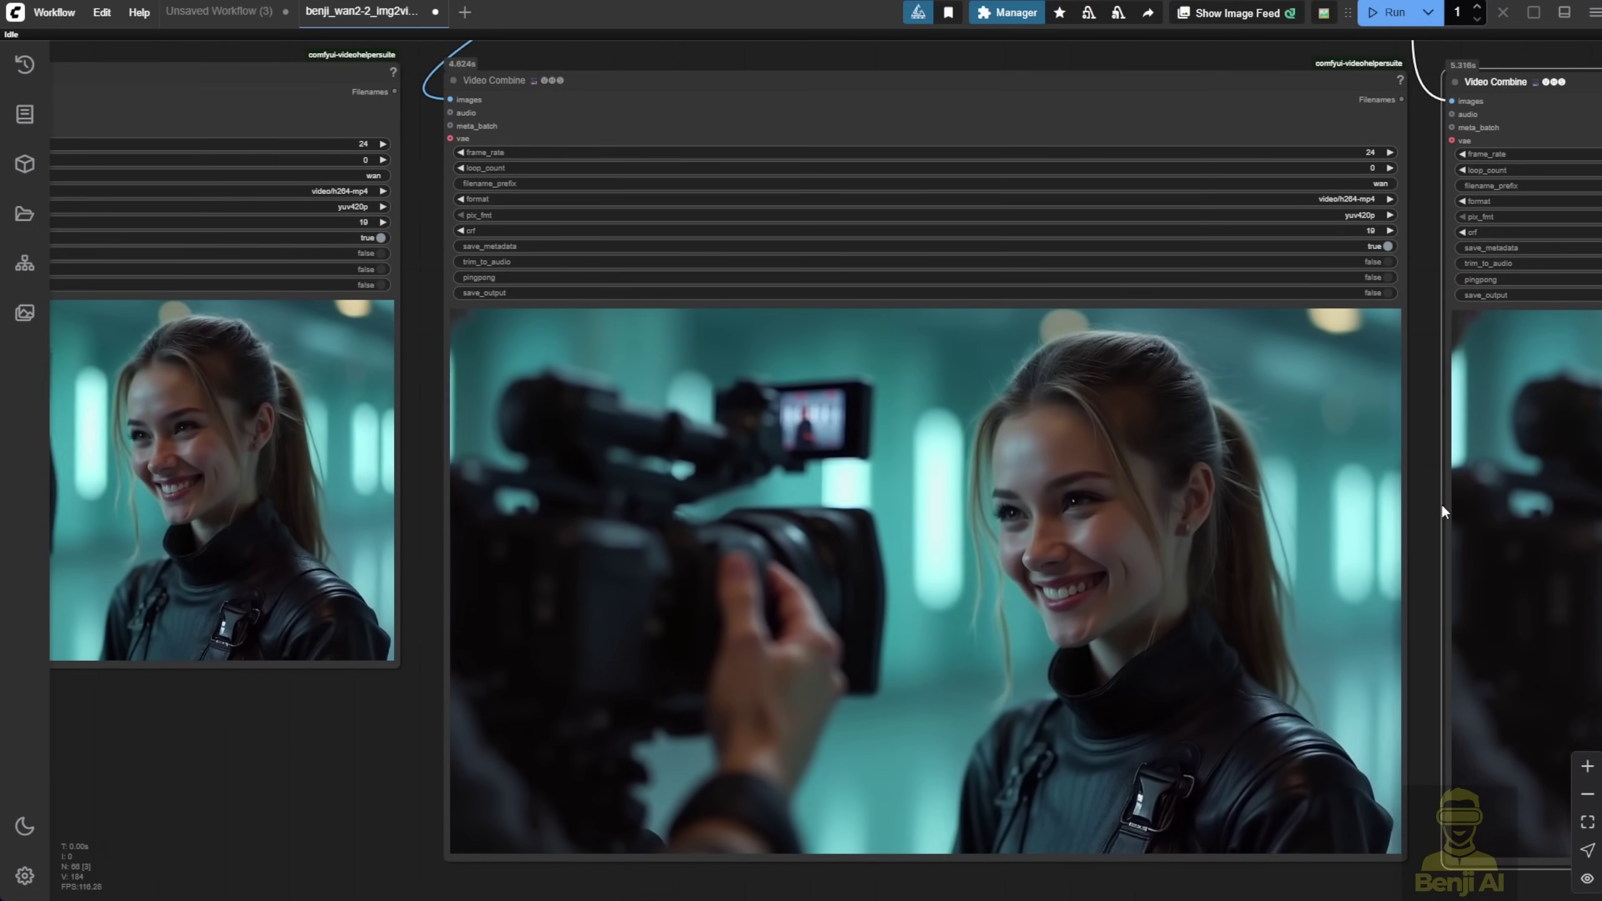
pyautogui.rightClick(1113, 355)
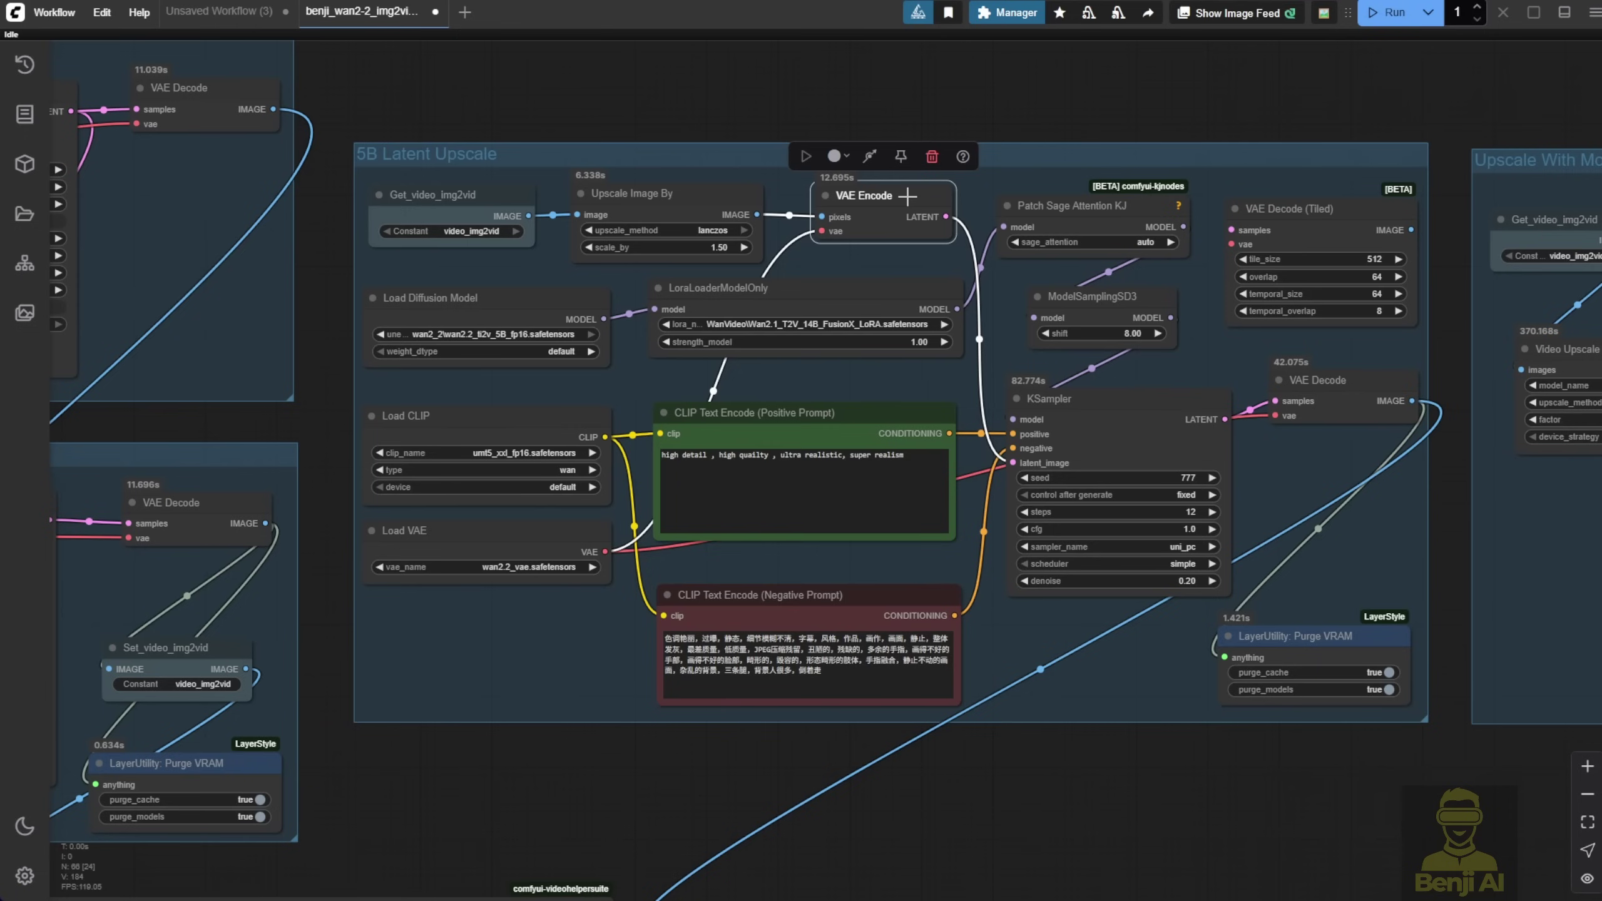
# Step: Examine the FusionX LoRA loader in the 5B Latent Upscale group and the LoRA loaders beside the Step1 models
pyautogui.scroll(3, 813, 385)
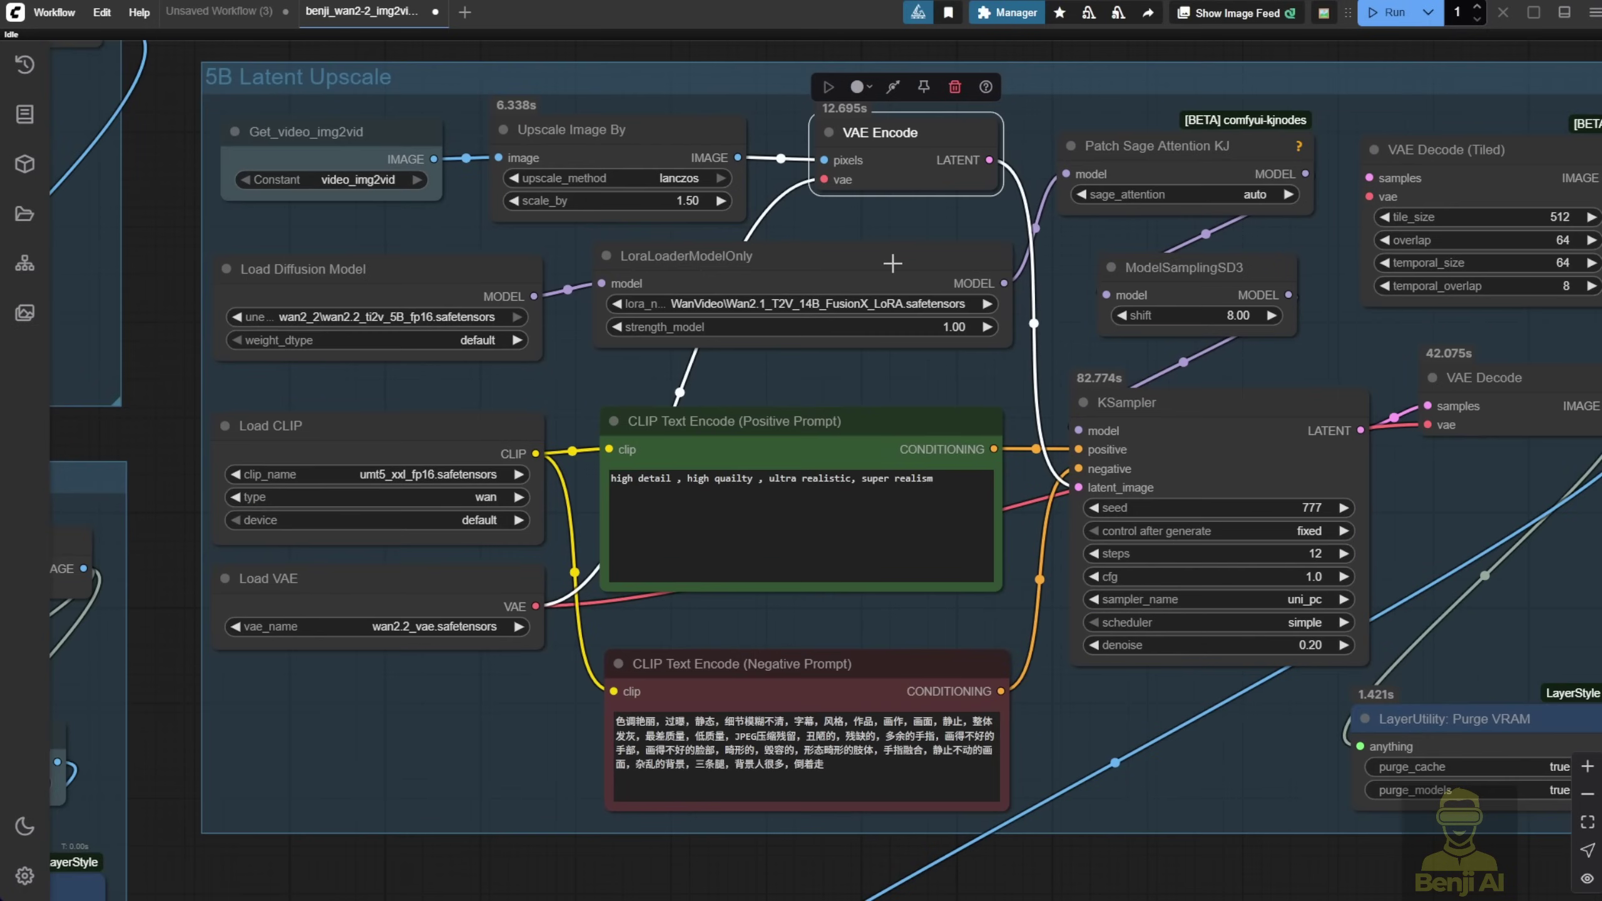
pyautogui.click(873, 267)
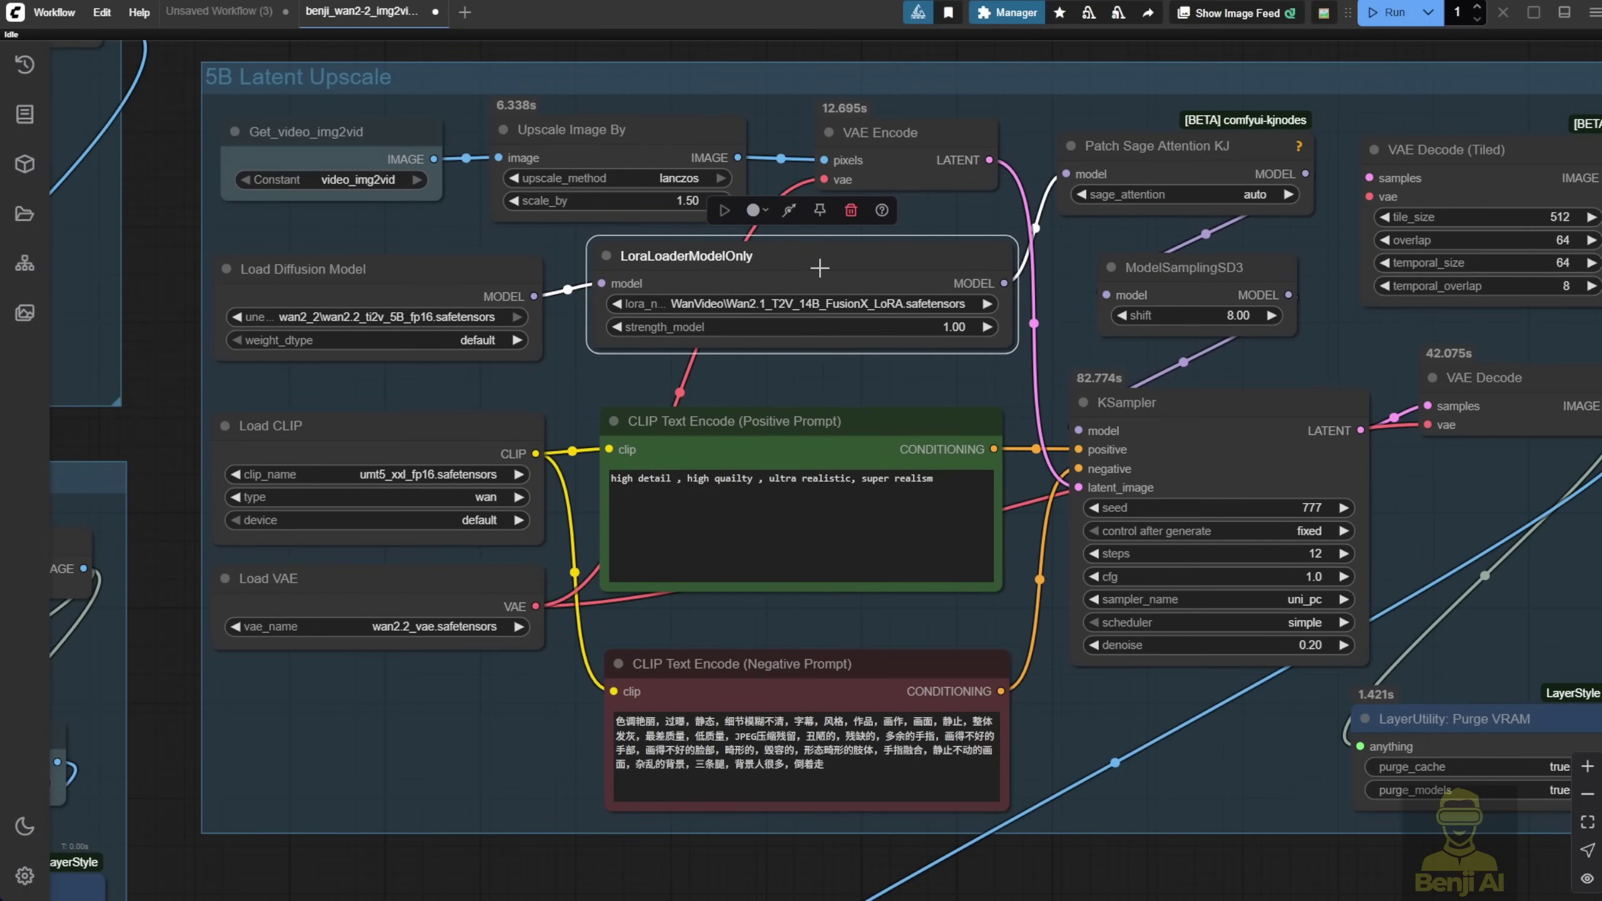
pyautogui.moveTo(875, 271); pyautogui.dragTo(877, 278)
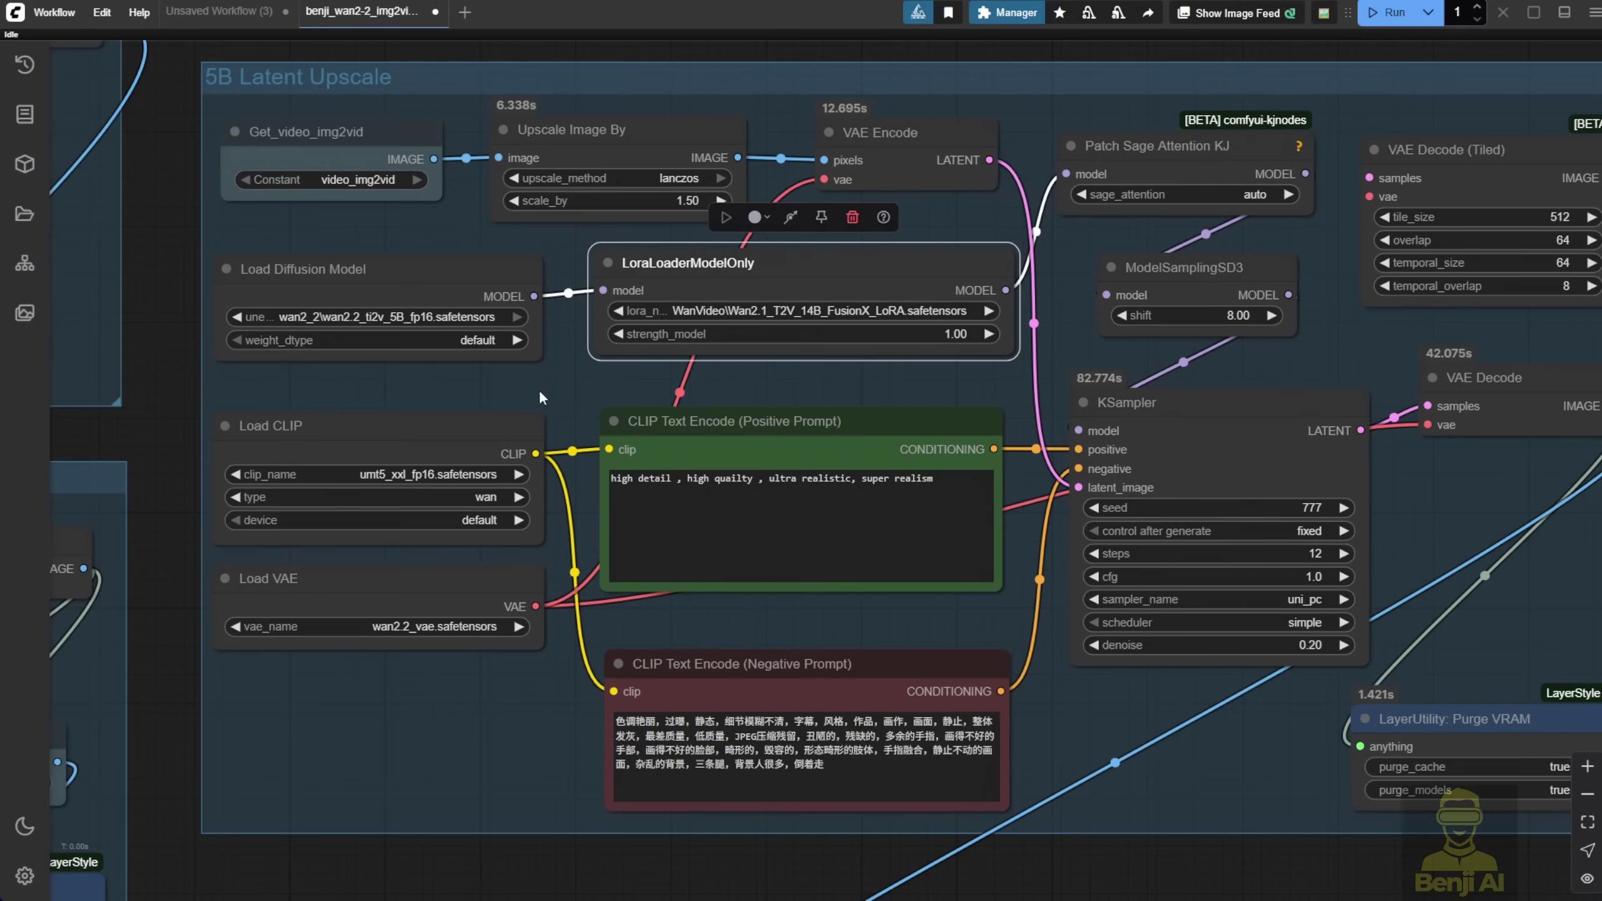
pyautogui.scroll(-4, 540, 396)
pyautogui.scroll(4, 653, 330)
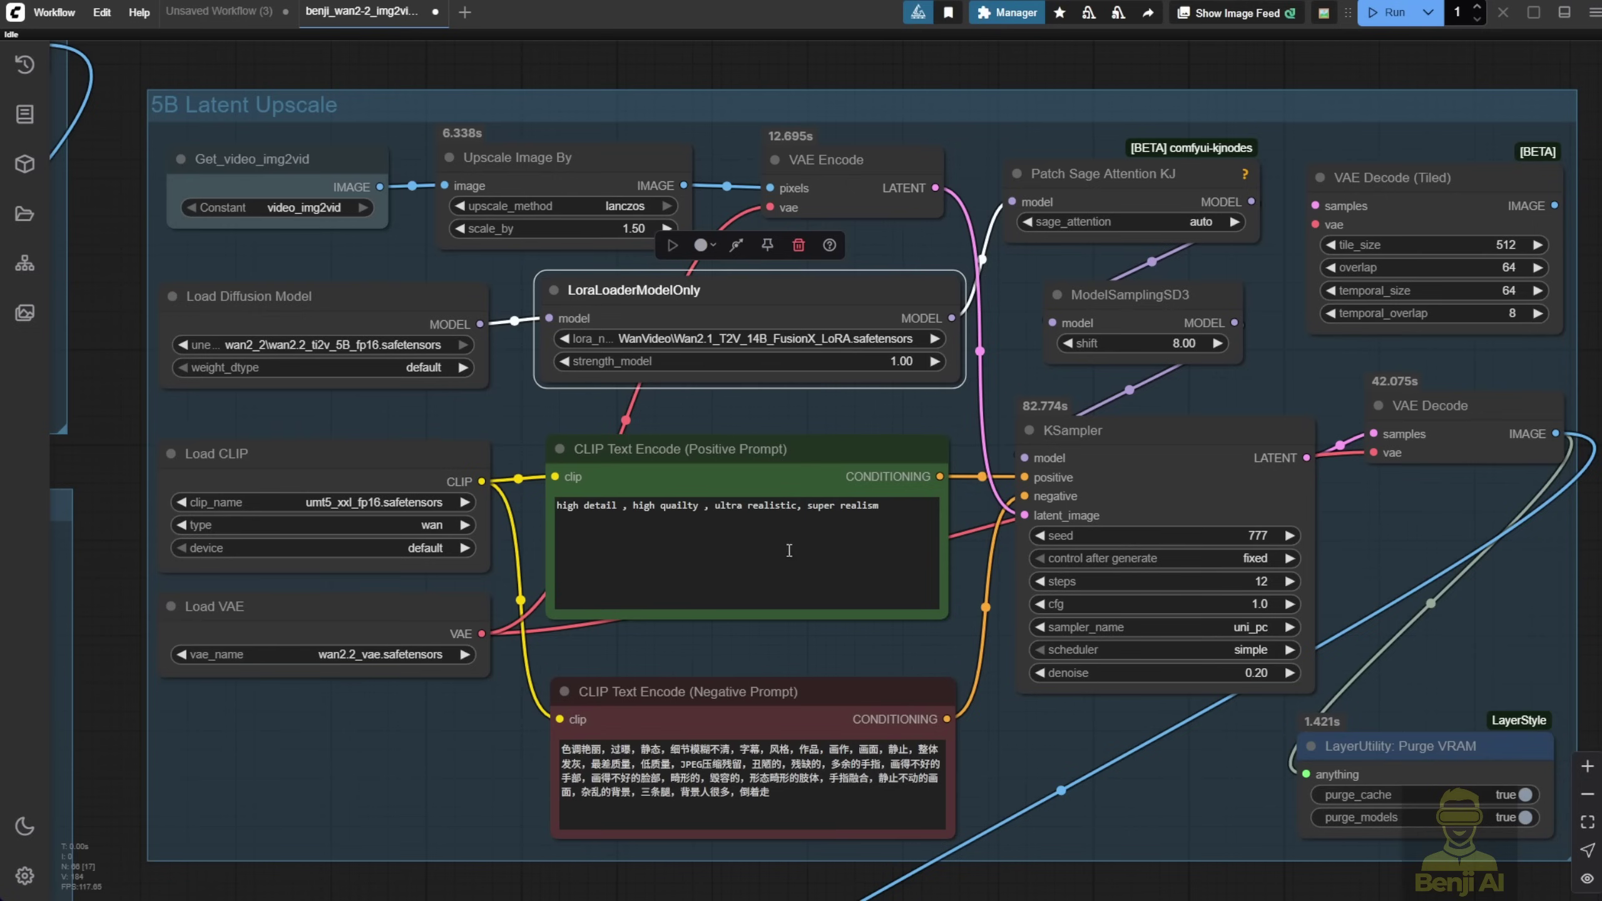
pyautogui.scroll(-5, 819, 570)
pyautogui.scroll(-5, 266, 276)
pyautogui.scroll(10, 805, 323)
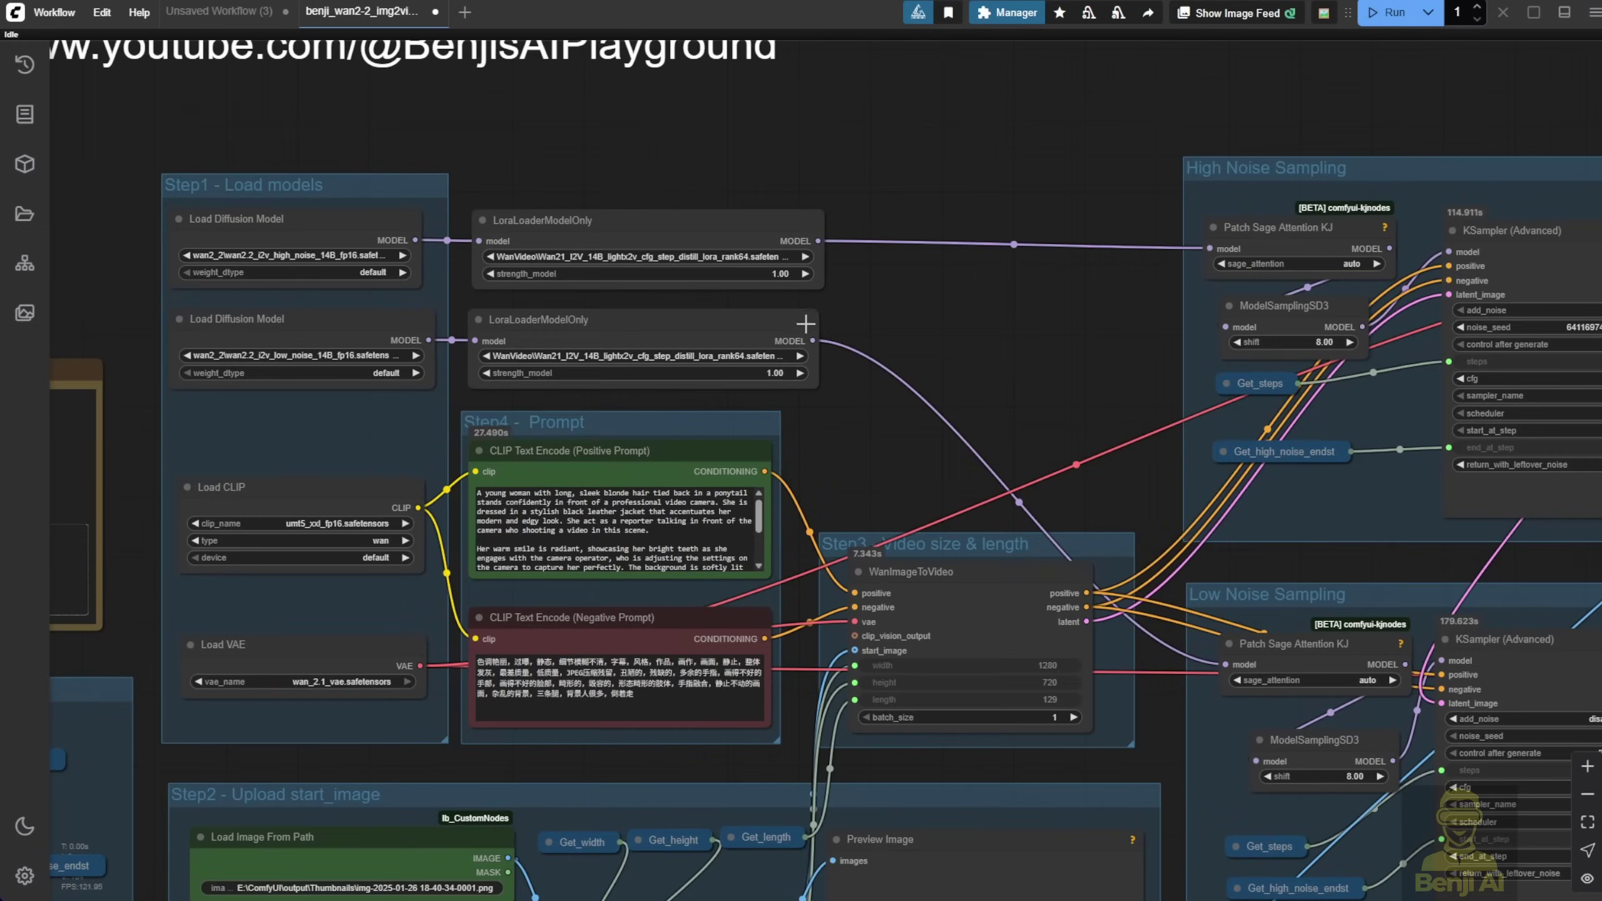
# Step: Compare the two lightx2v LoRA loaders beside the Step1 models with the FusionX LoRA loader used for the 5B latent upscale
pyautogui.click(607, 215)
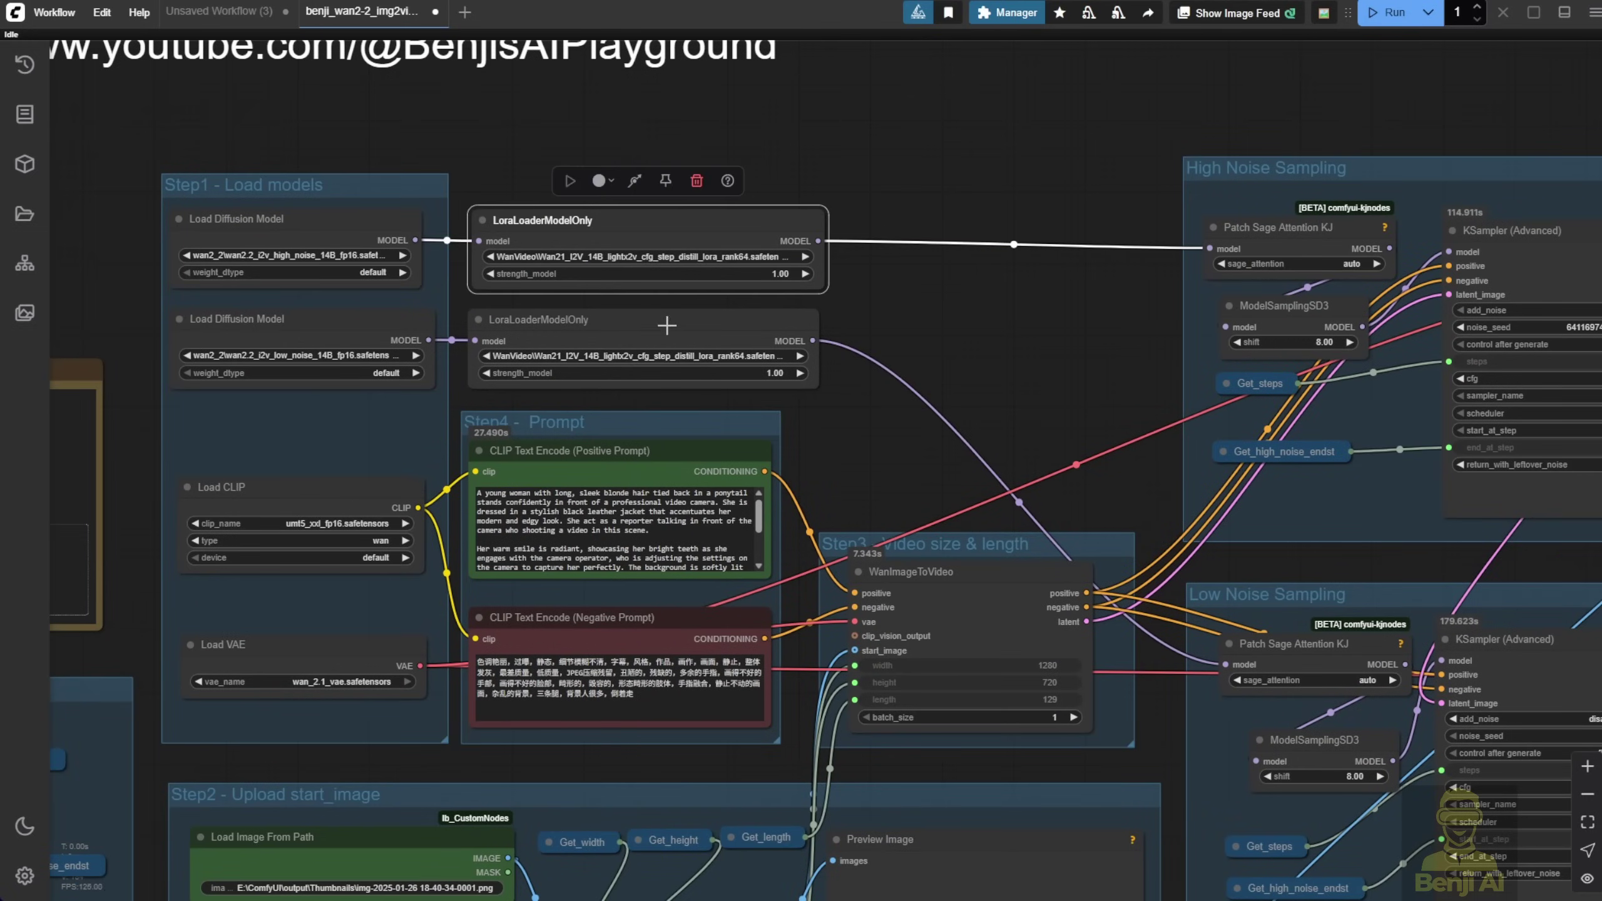
pyautogui.click(667, 325)
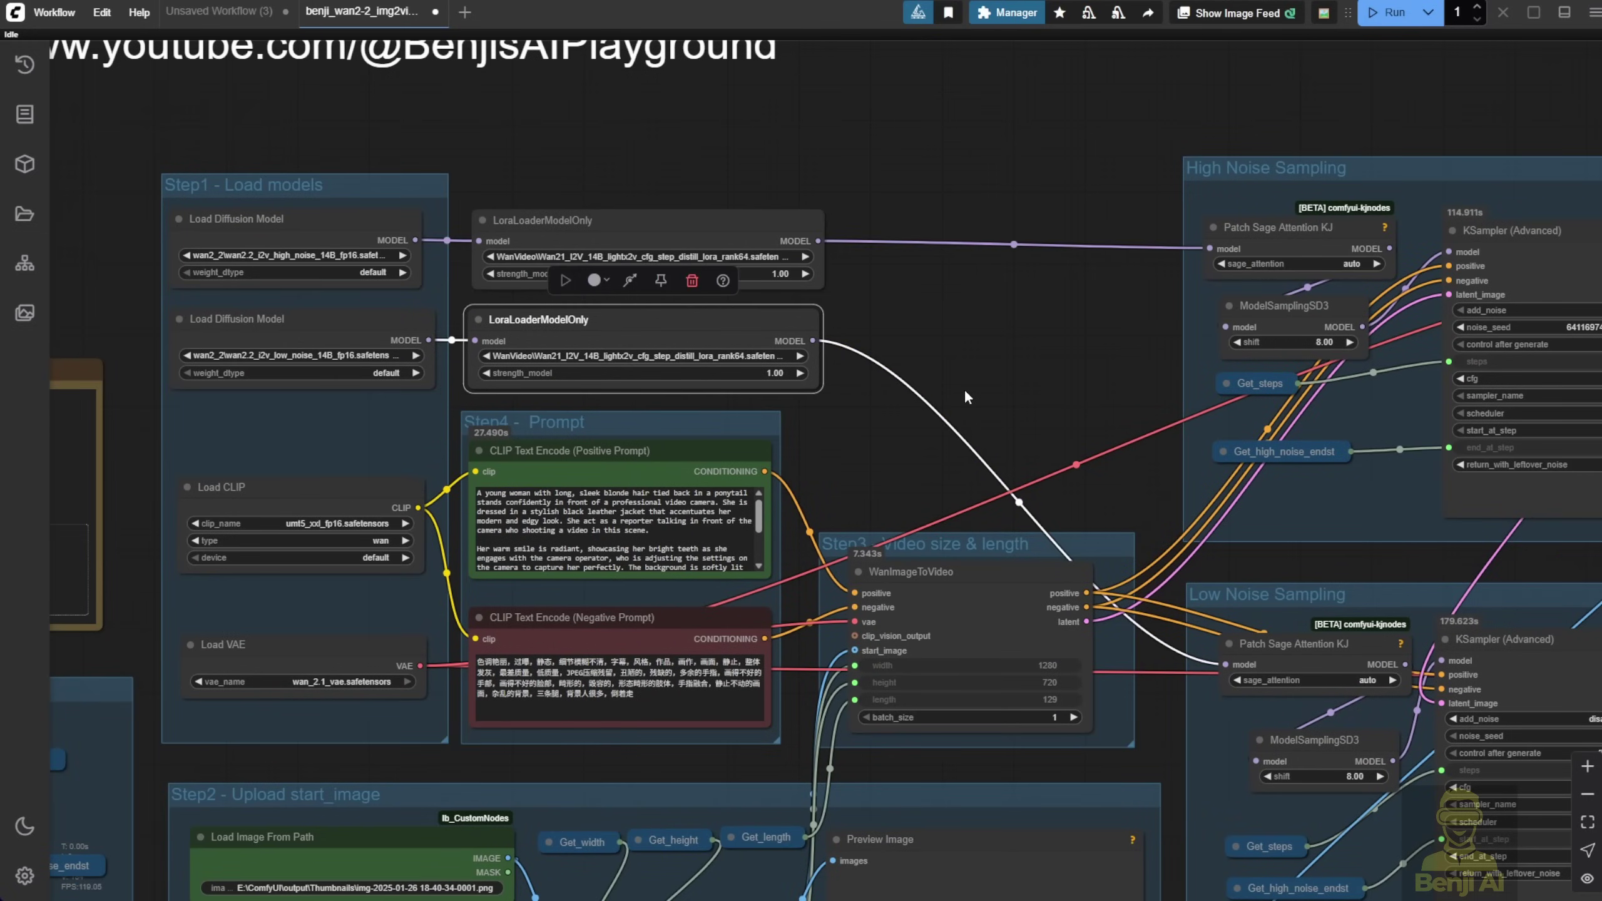
pyautogui.scroll(3, 853, 396)
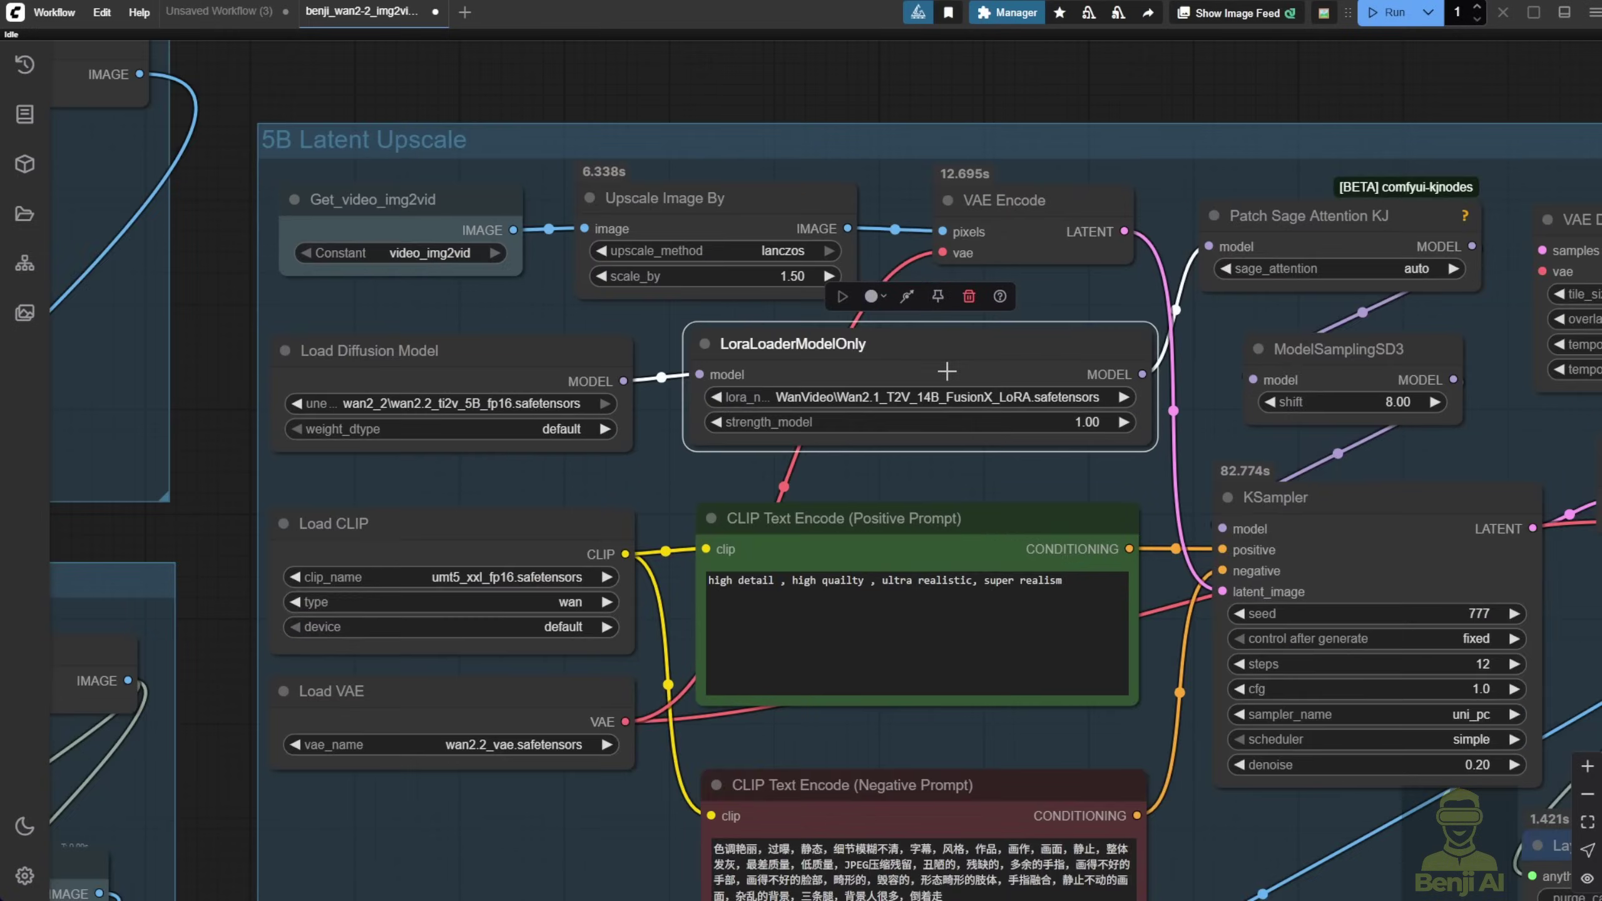
pyautogui.scroll(4, 987, 387)
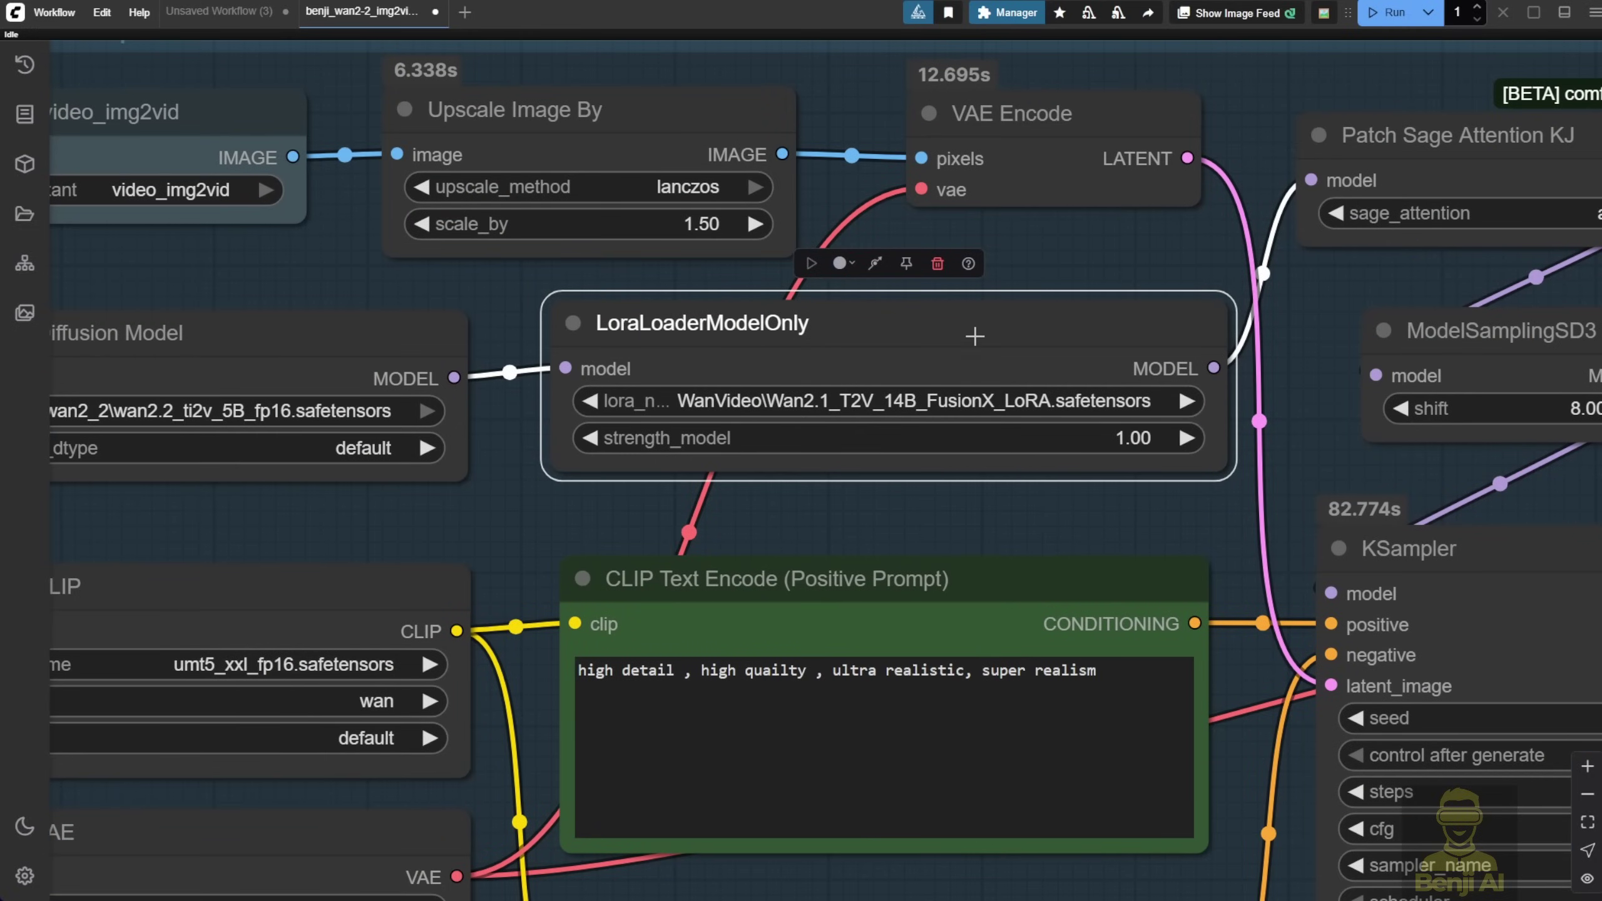
pyautogui.moveTo(974, 336); pyautogui.dragTo(975, 344)
# Step: View the low noise sampling video beside the 5B latent upscale video in their Video Combine nodes
pyautogui.scroll(-6, 940, 499)
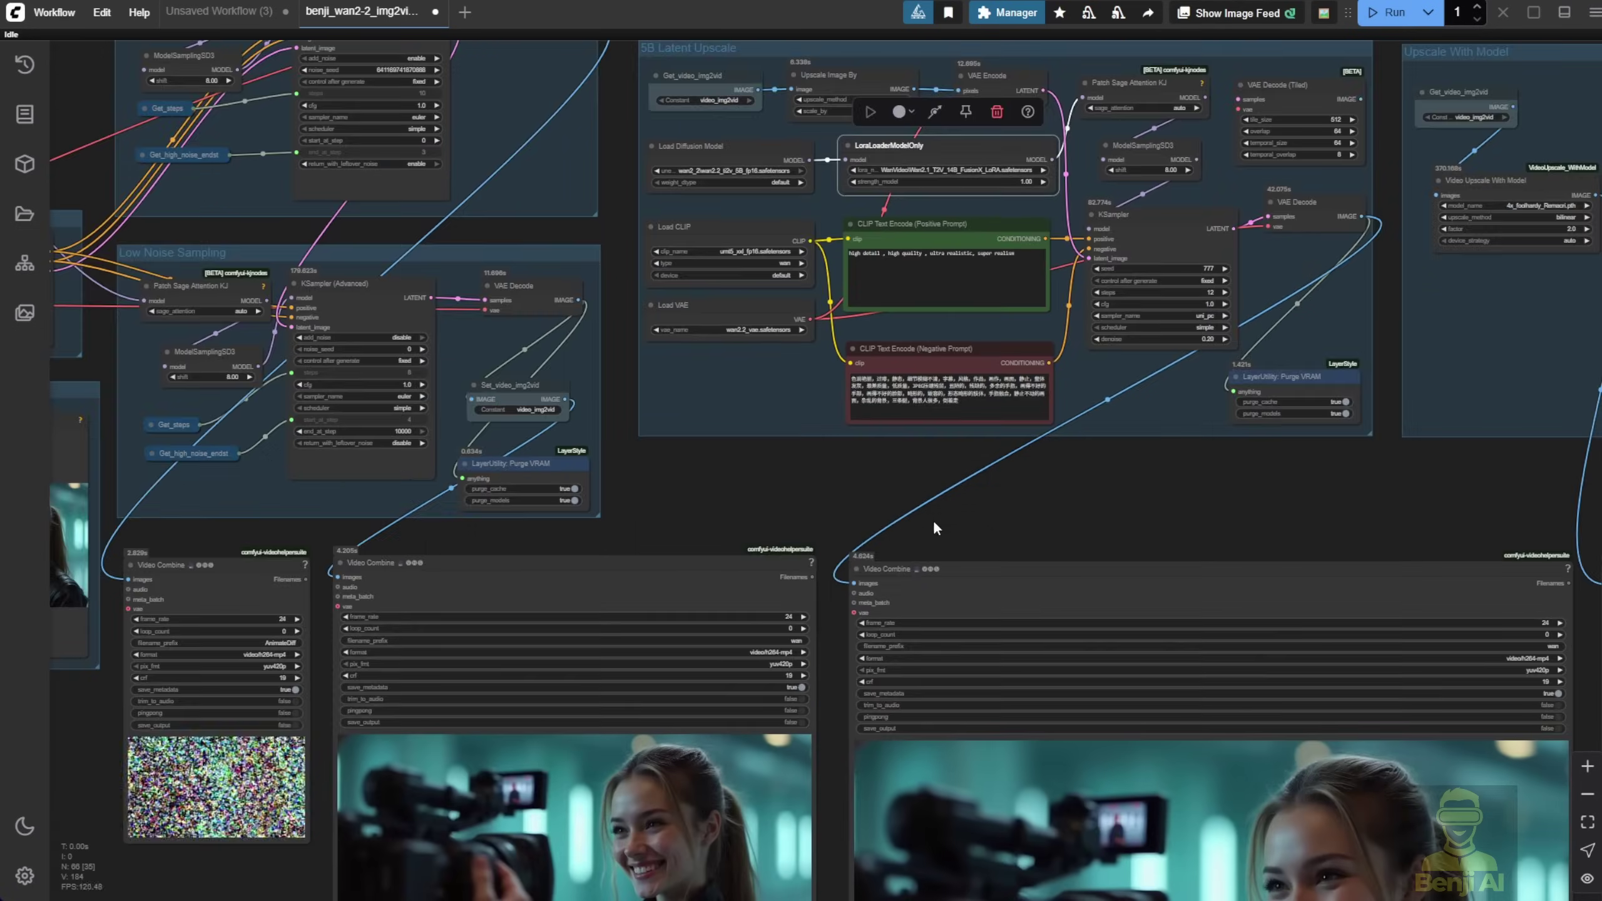
pyautogui.moveTo(934, 527); pyautogui.dragTo(915, 288)
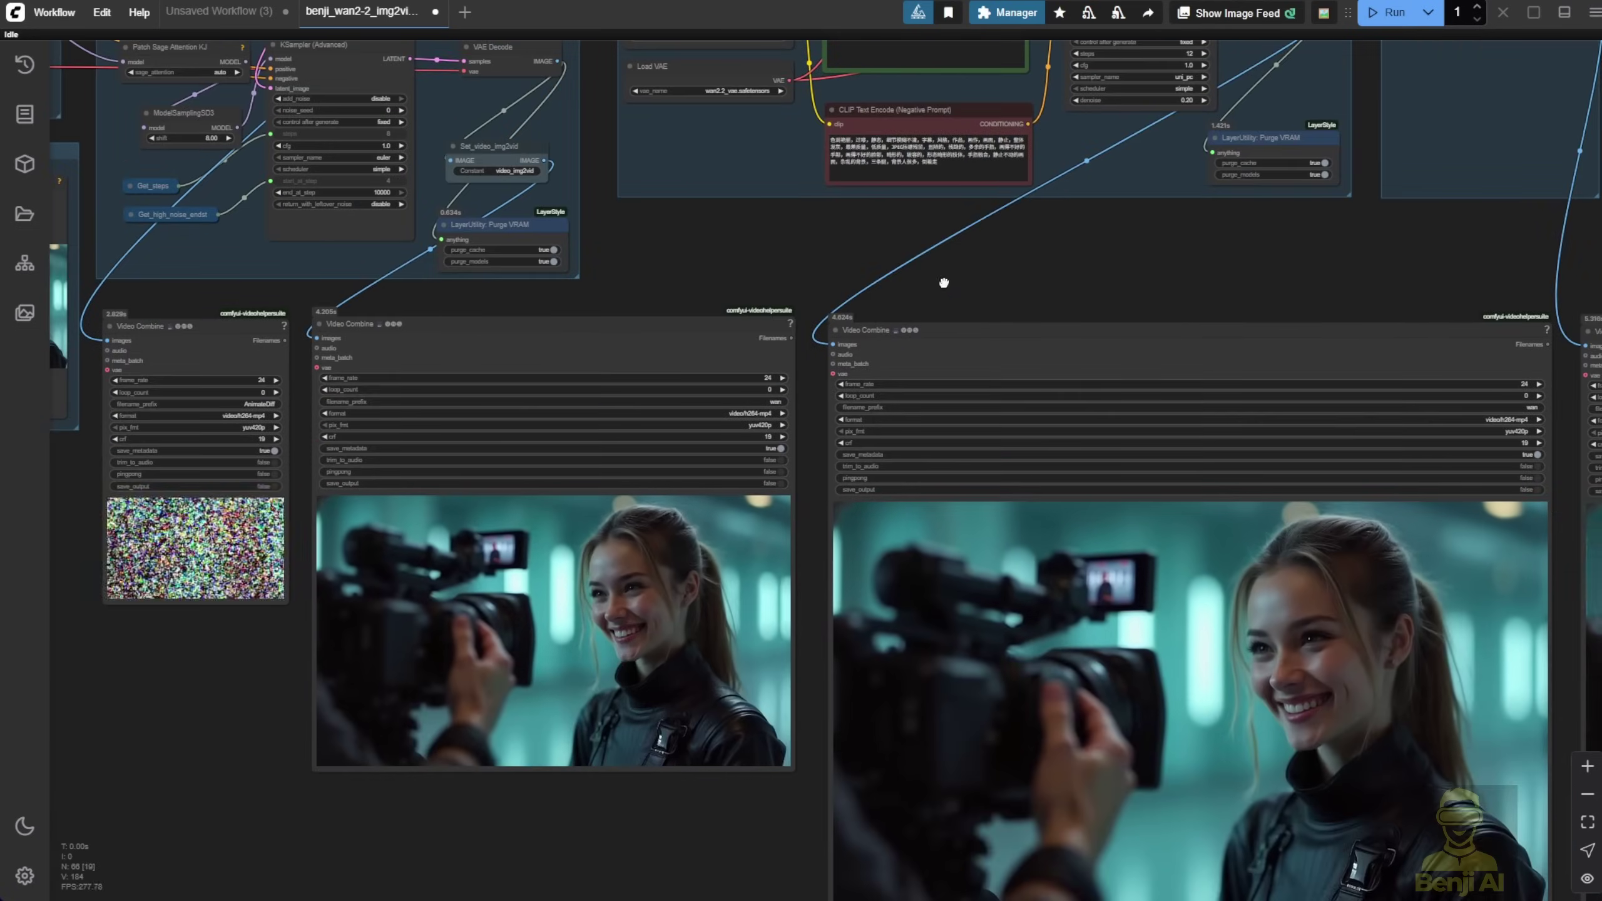
pyautogui.moveTo(729, 799); pyautogui.dragTo(662, 530)
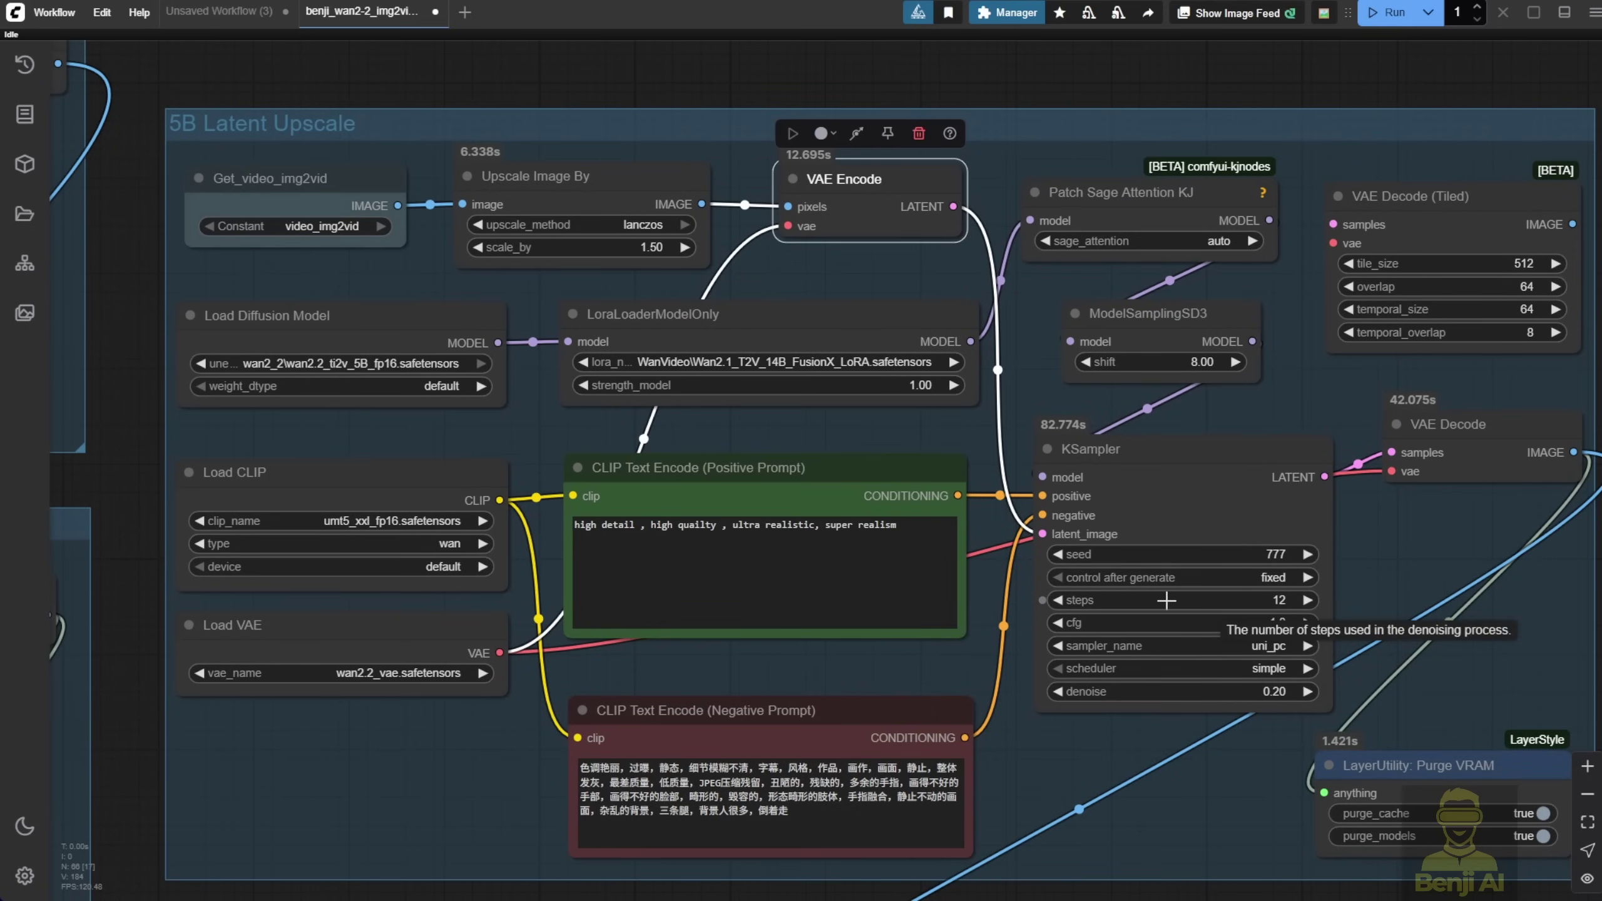
# Step: Examine the wan2.2_ti2v_5B diffusion model loader and its connected FusionX LoRA loader in the 5B Latent Upscale group
pyautogui.scroll(-4, 1167, 600)
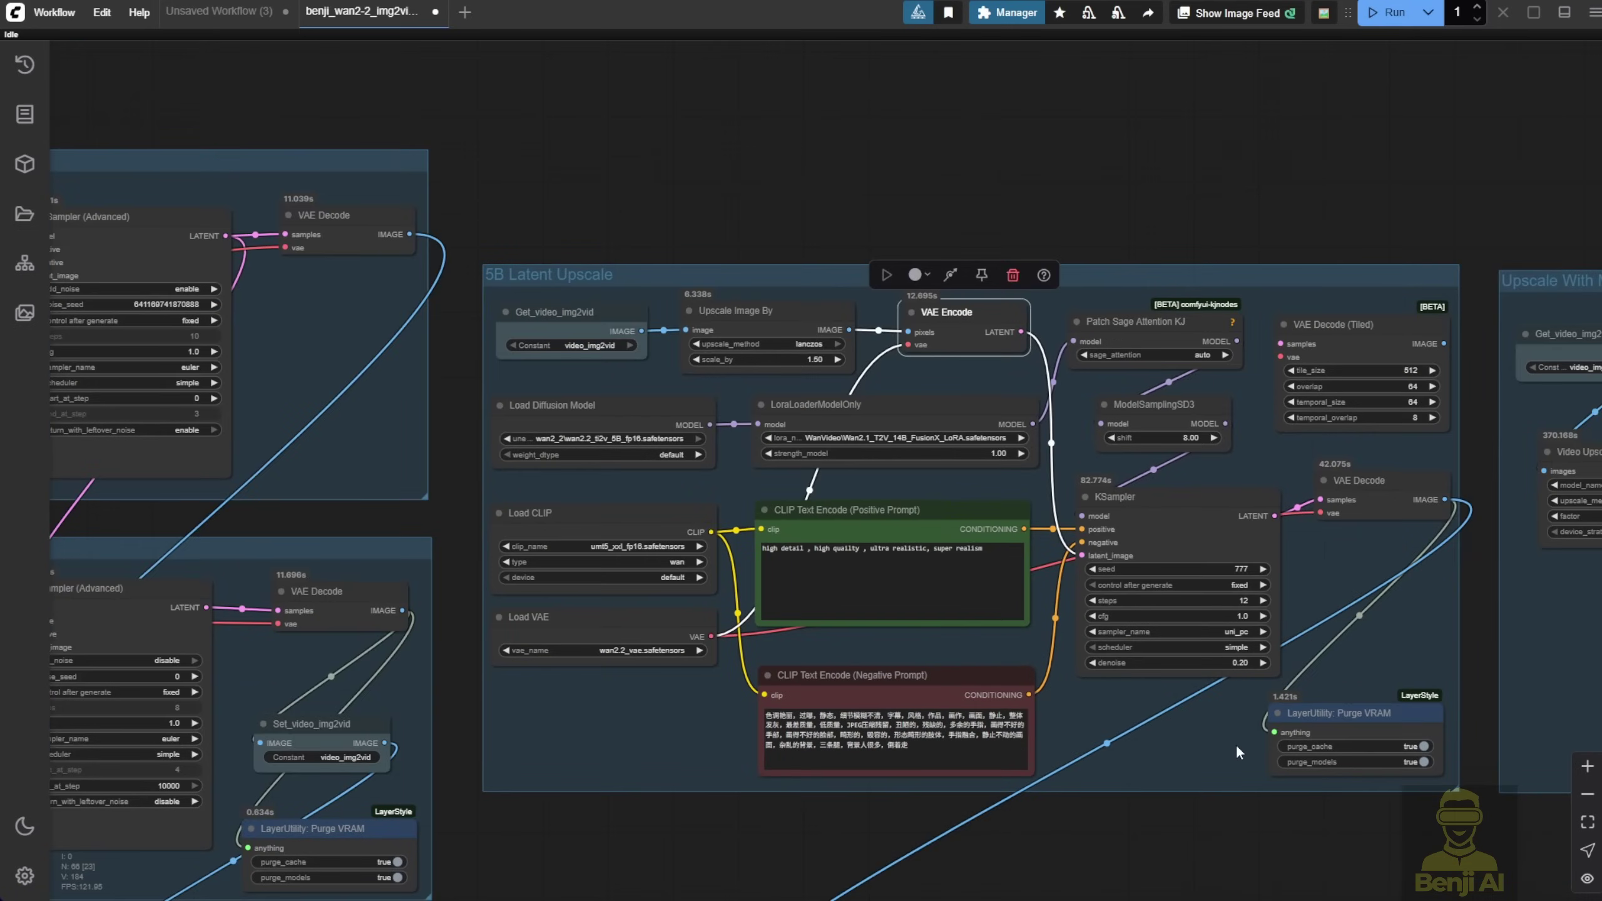
pyautogui.moveTo(1187, 744); pyautogui.dragTo(1135, 548)
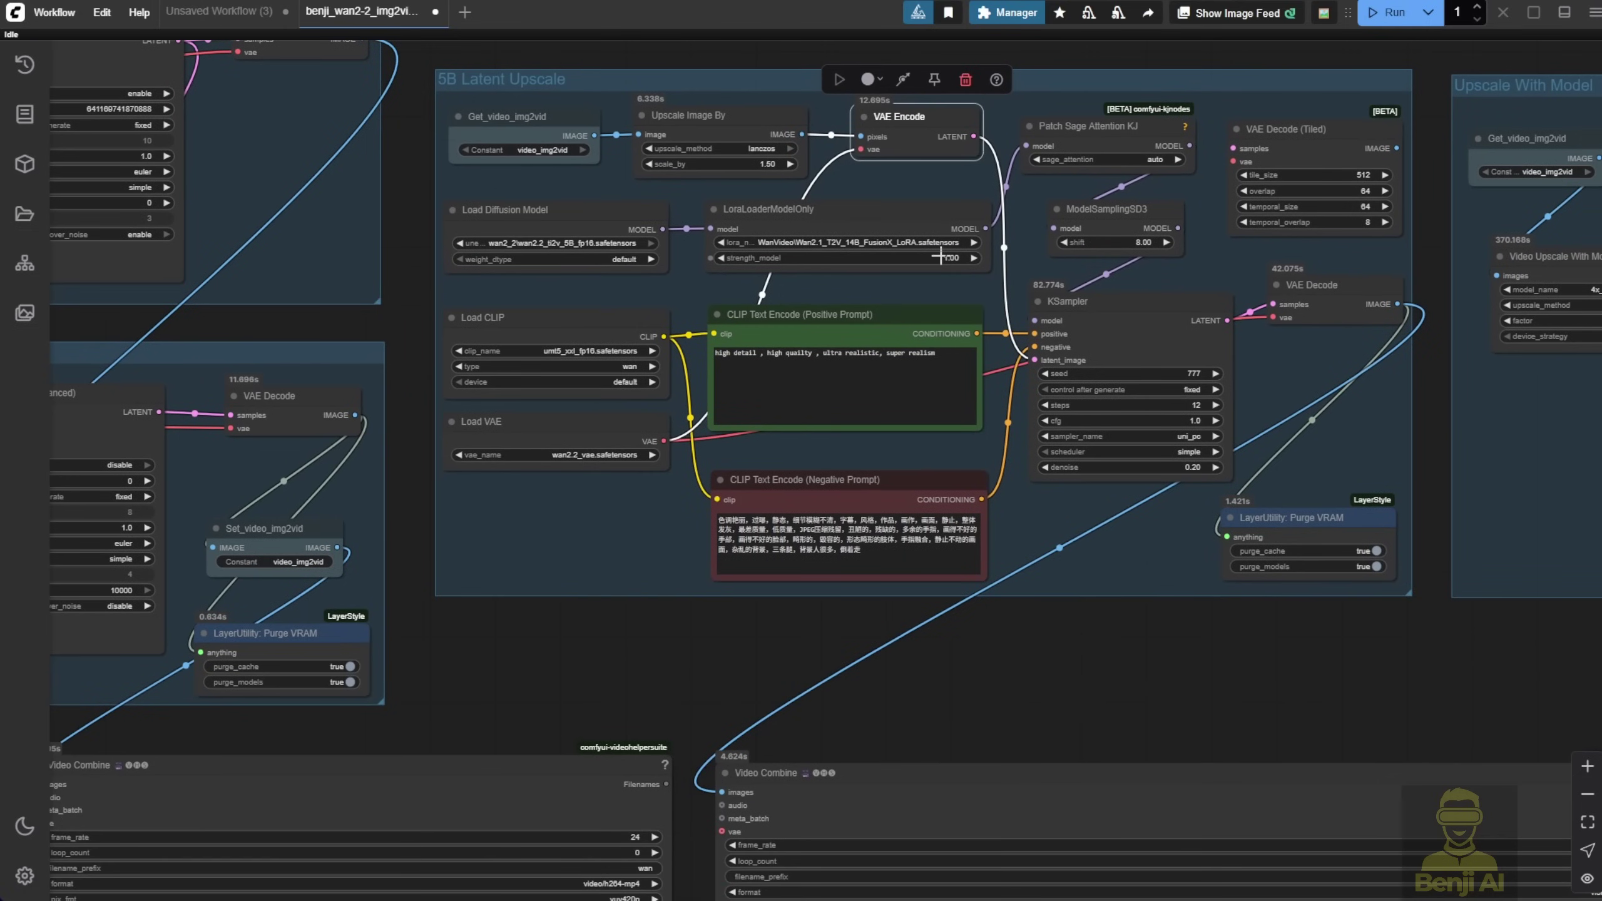
pyautogui.click(653, 213)
pyautogui.scroll(4, 507, 258)
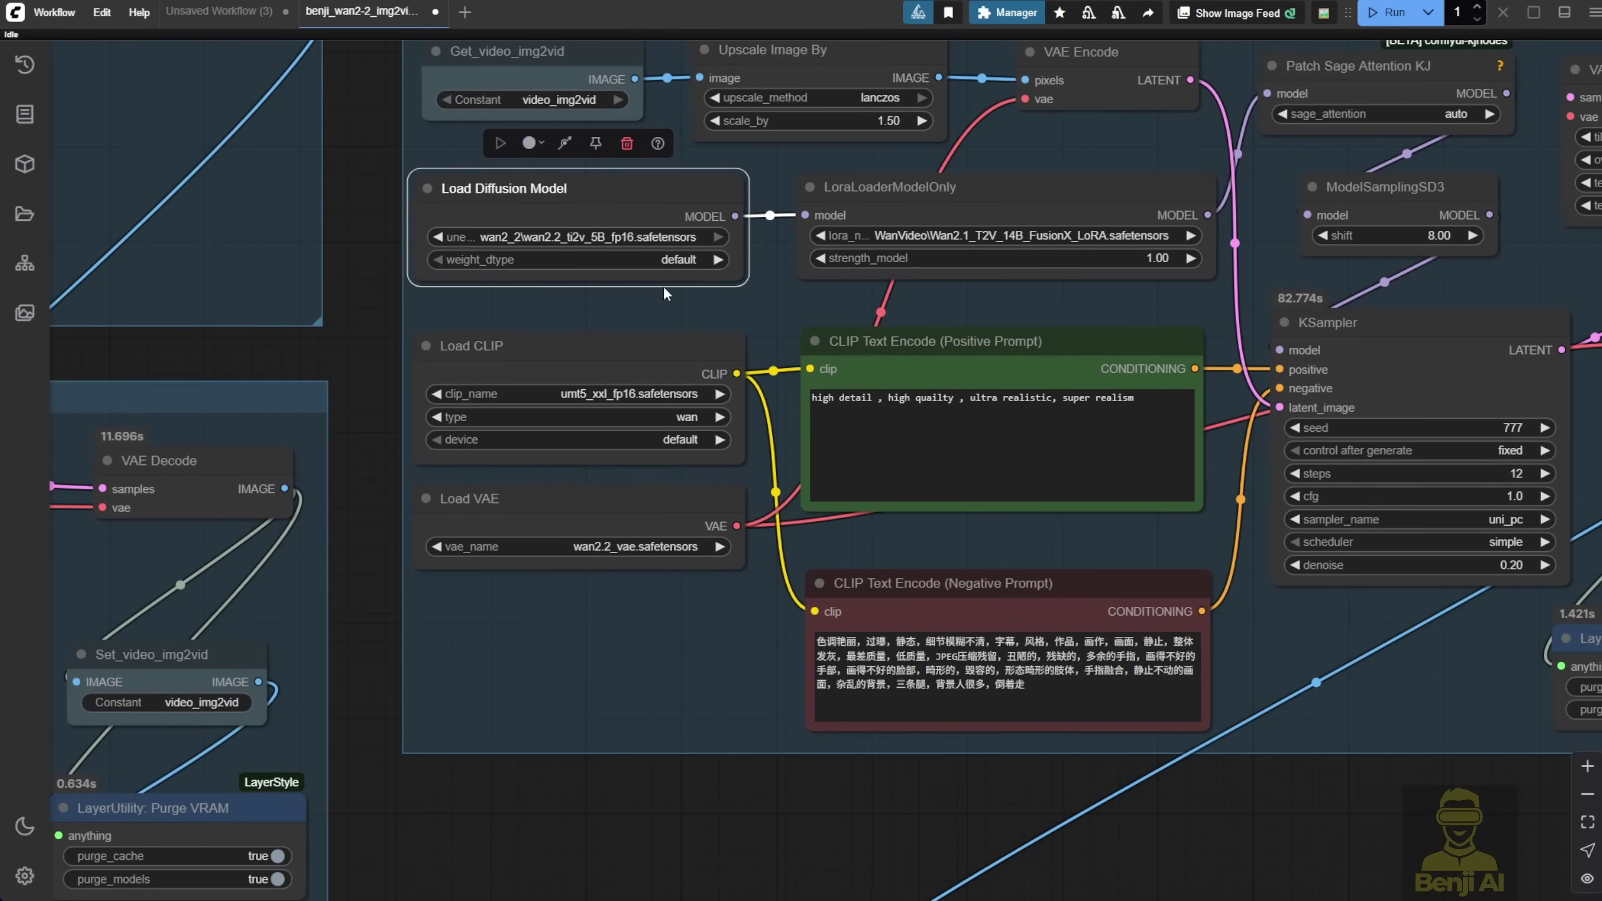
pyautogui.moveTo(688, 200); pyautogui.dragTo(695, 200)
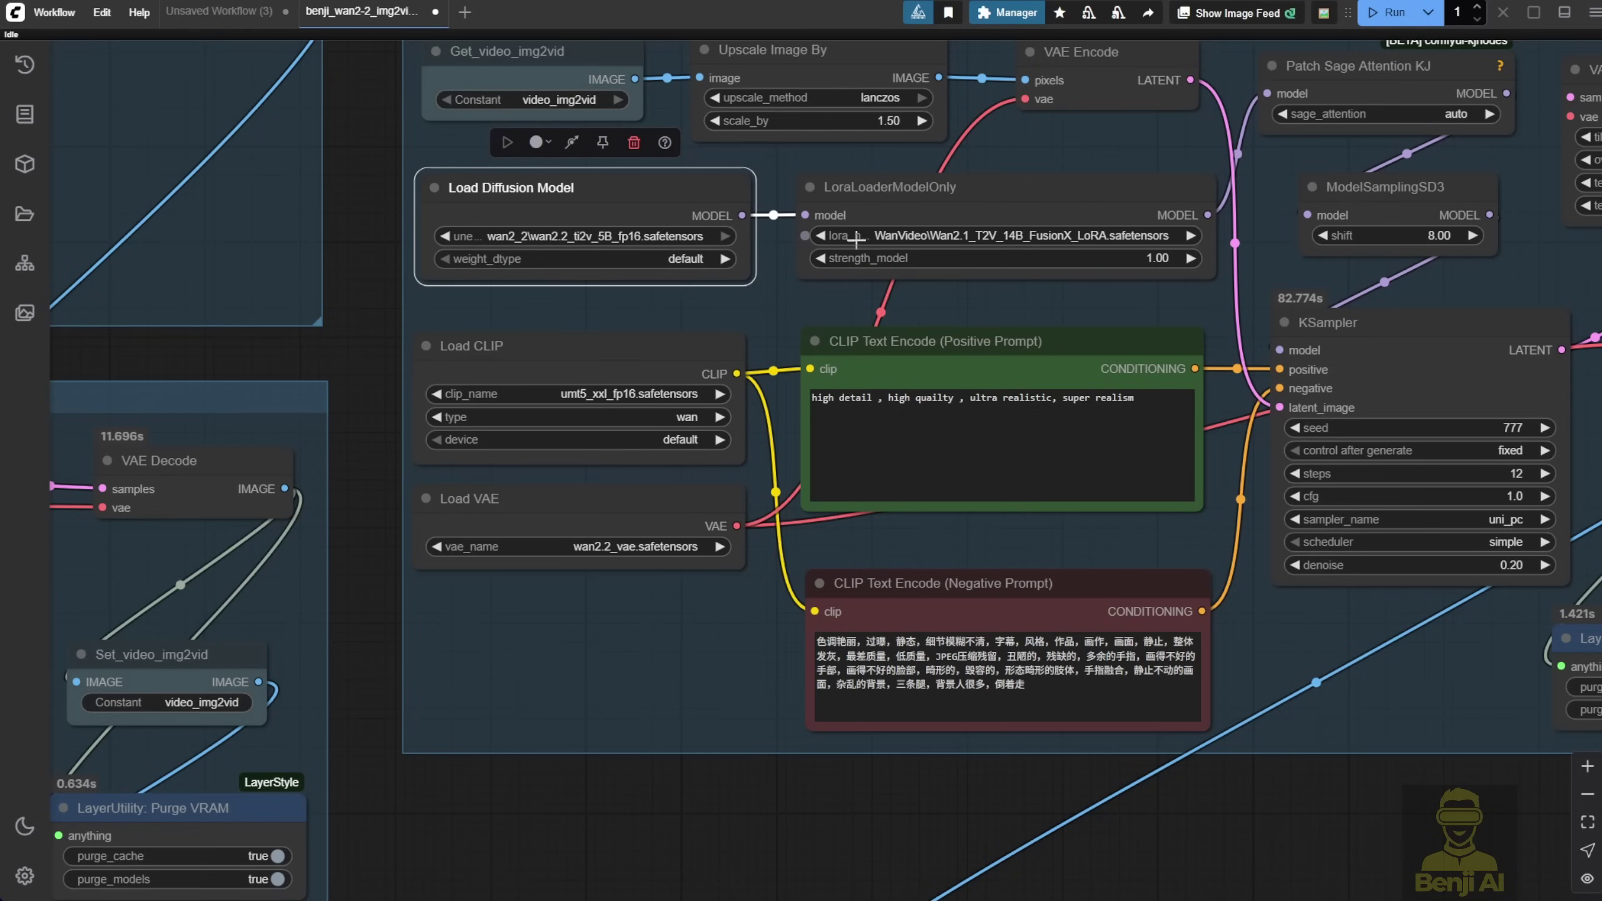
pyautogui.click(977, 208)
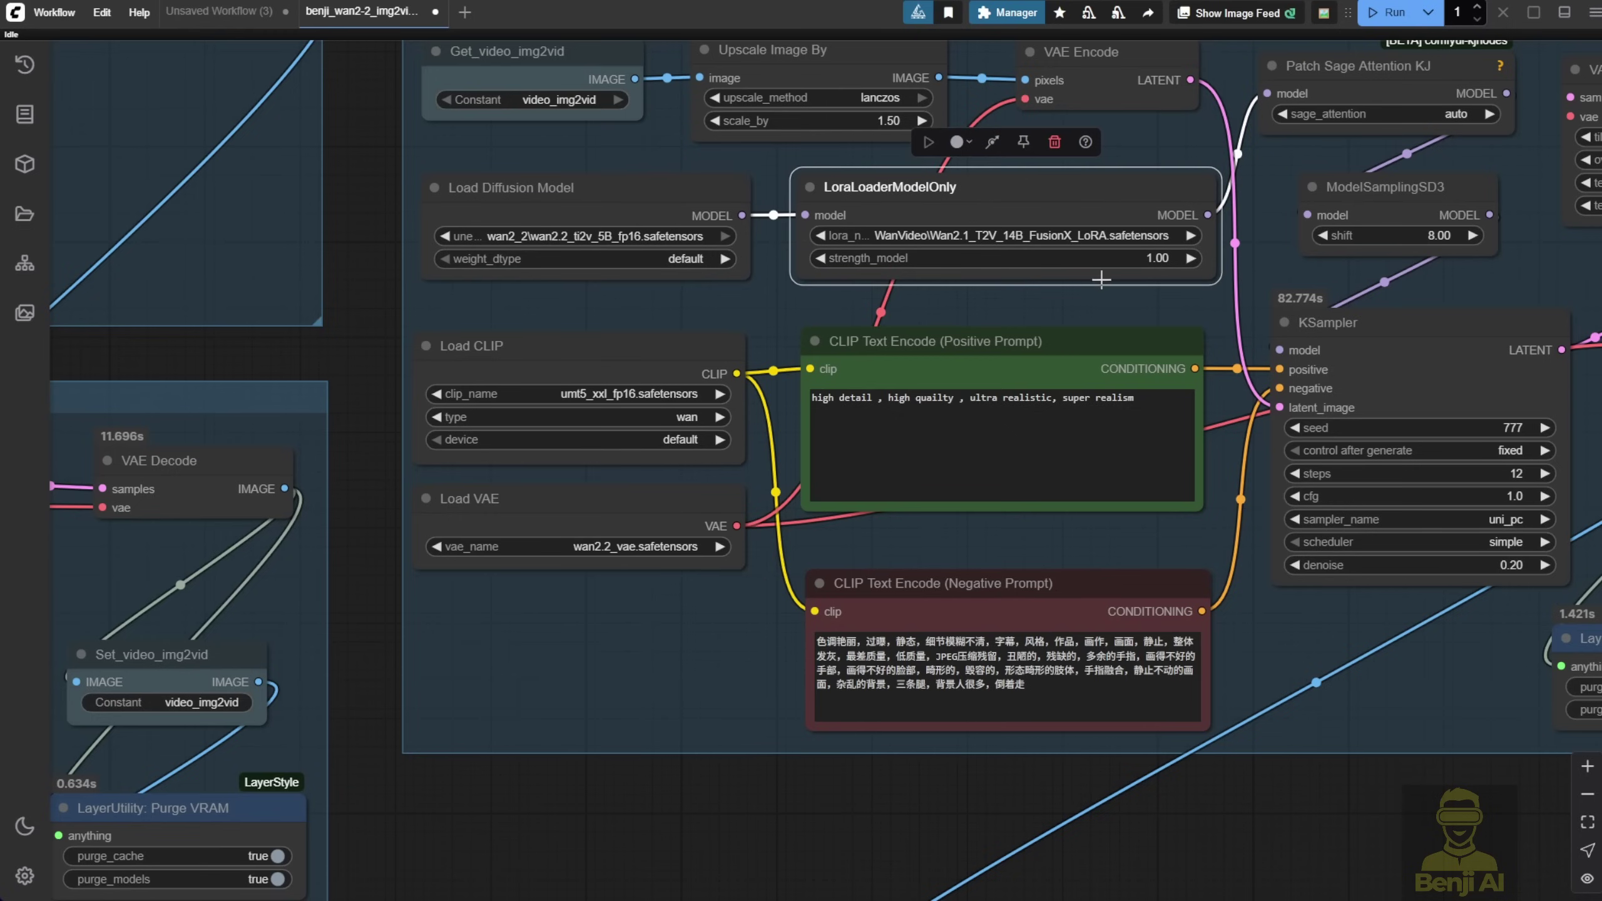
# Step: Review the 14B part of the workflow, from the Step1 model loaders to the High Noise and Low Noise Sampling groups
pyautogui.scroll(-3, 1325, 505)
pyautogui.moveTo(1366, 645); pyautogui.dragTo(1145, 663)
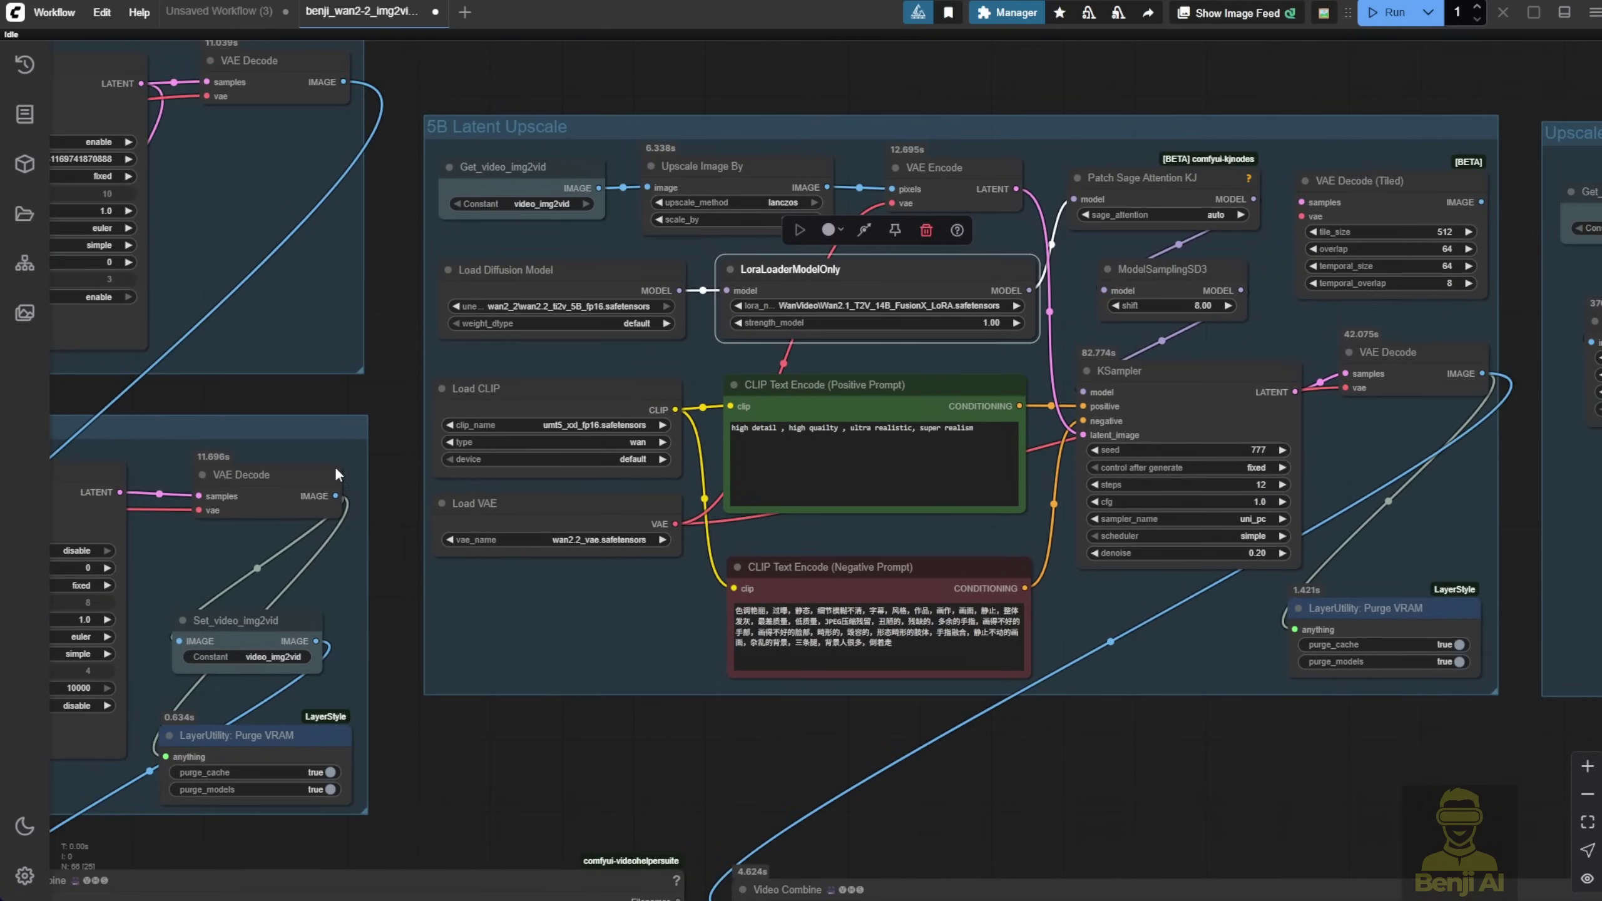
pyautogui.moveTo(219, 300); pyautogui.dragTo(738, 278)
pyautogui.scroll(-2, 738, 278)
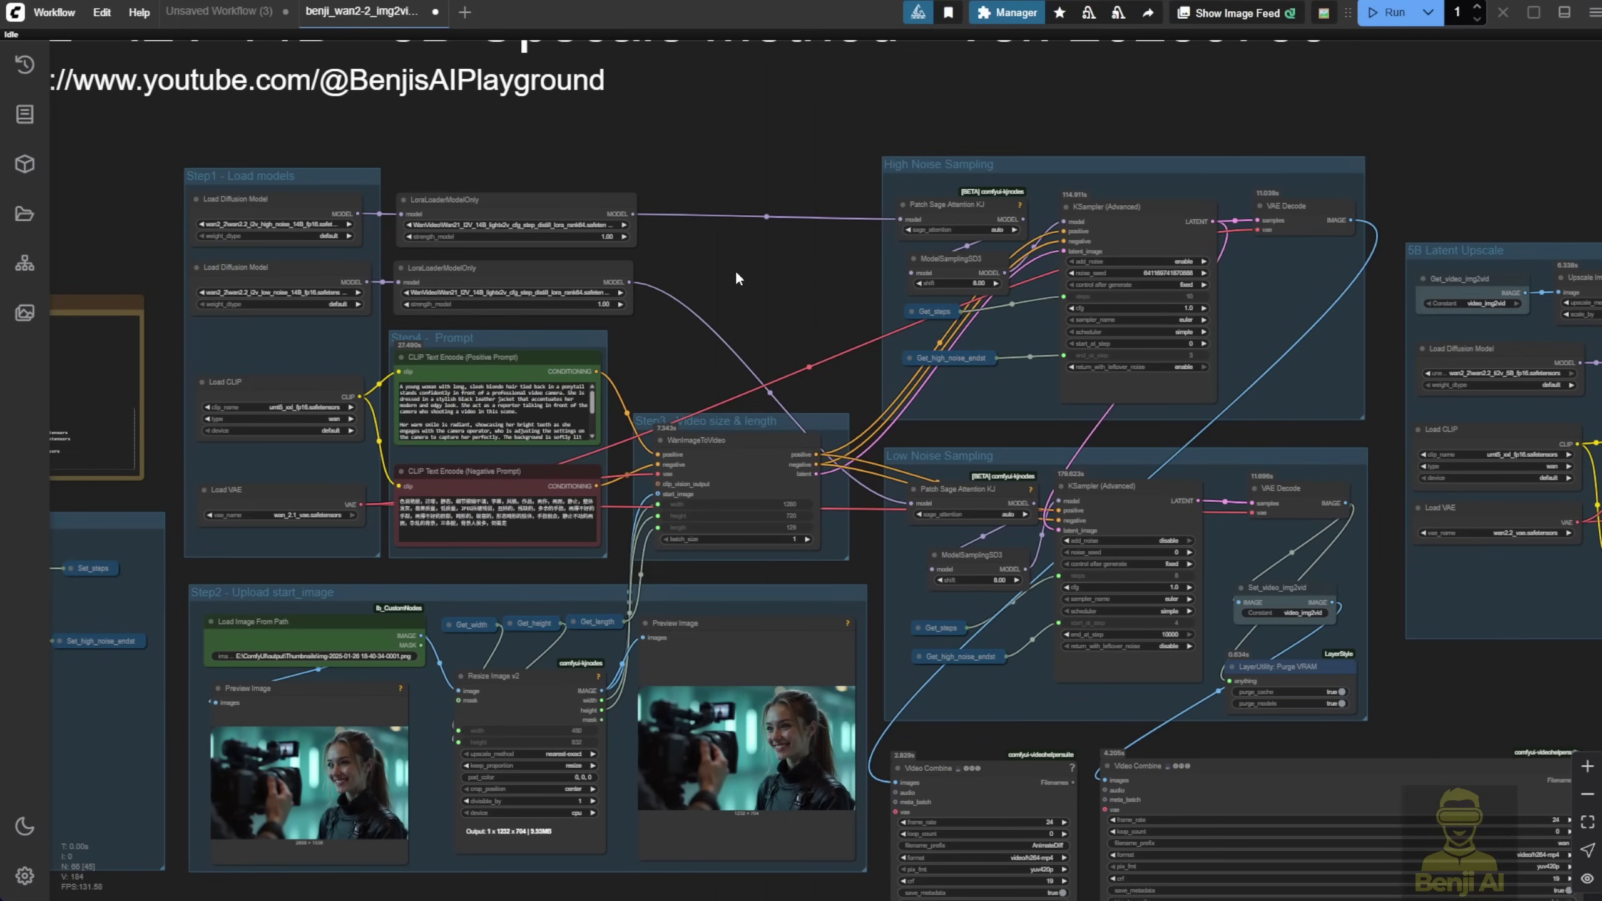